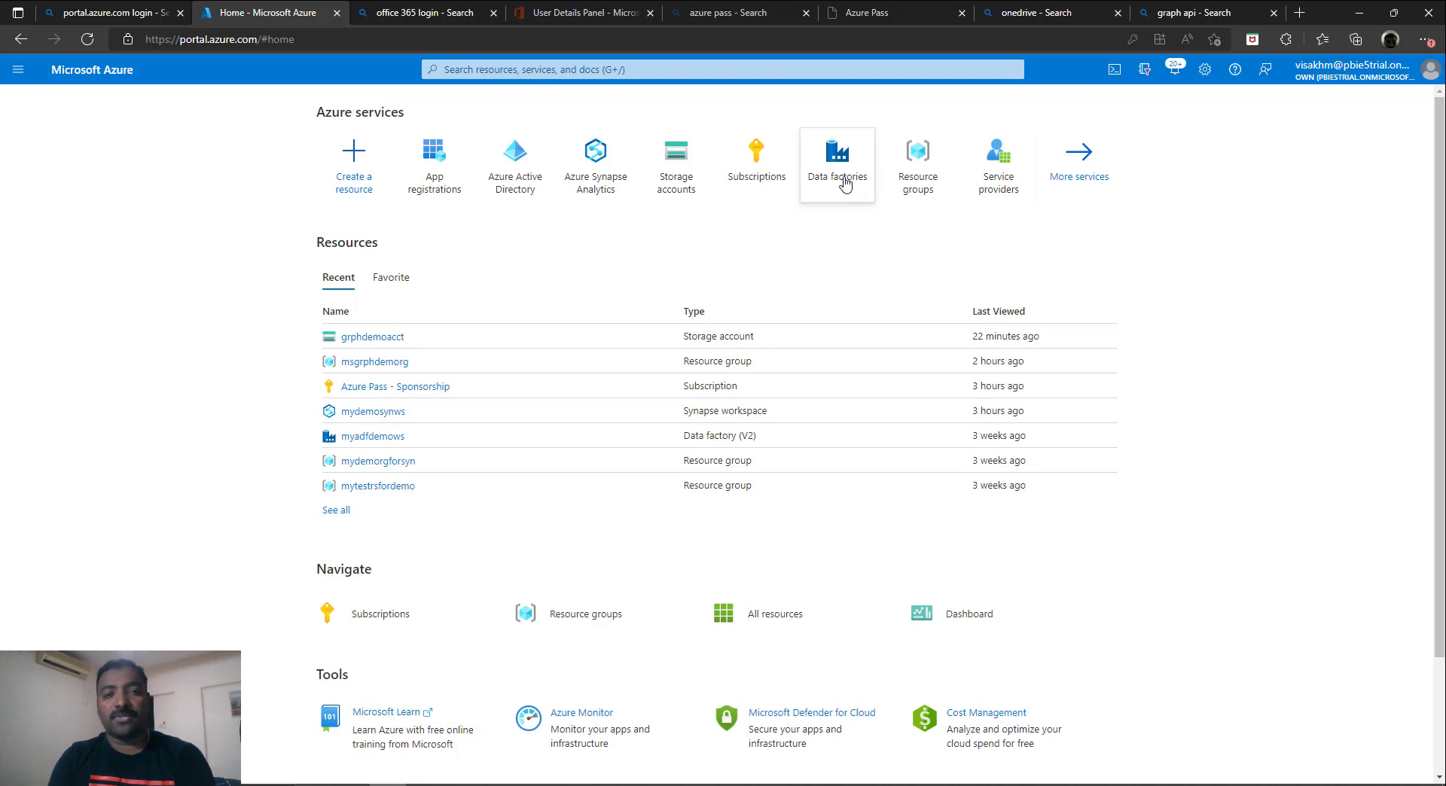
- Open the msgrphdemosynws workspace from Azure Synapse Analytics and launch Synapse Studio
{"action": "left_click", "coordinate": [597, 175]}
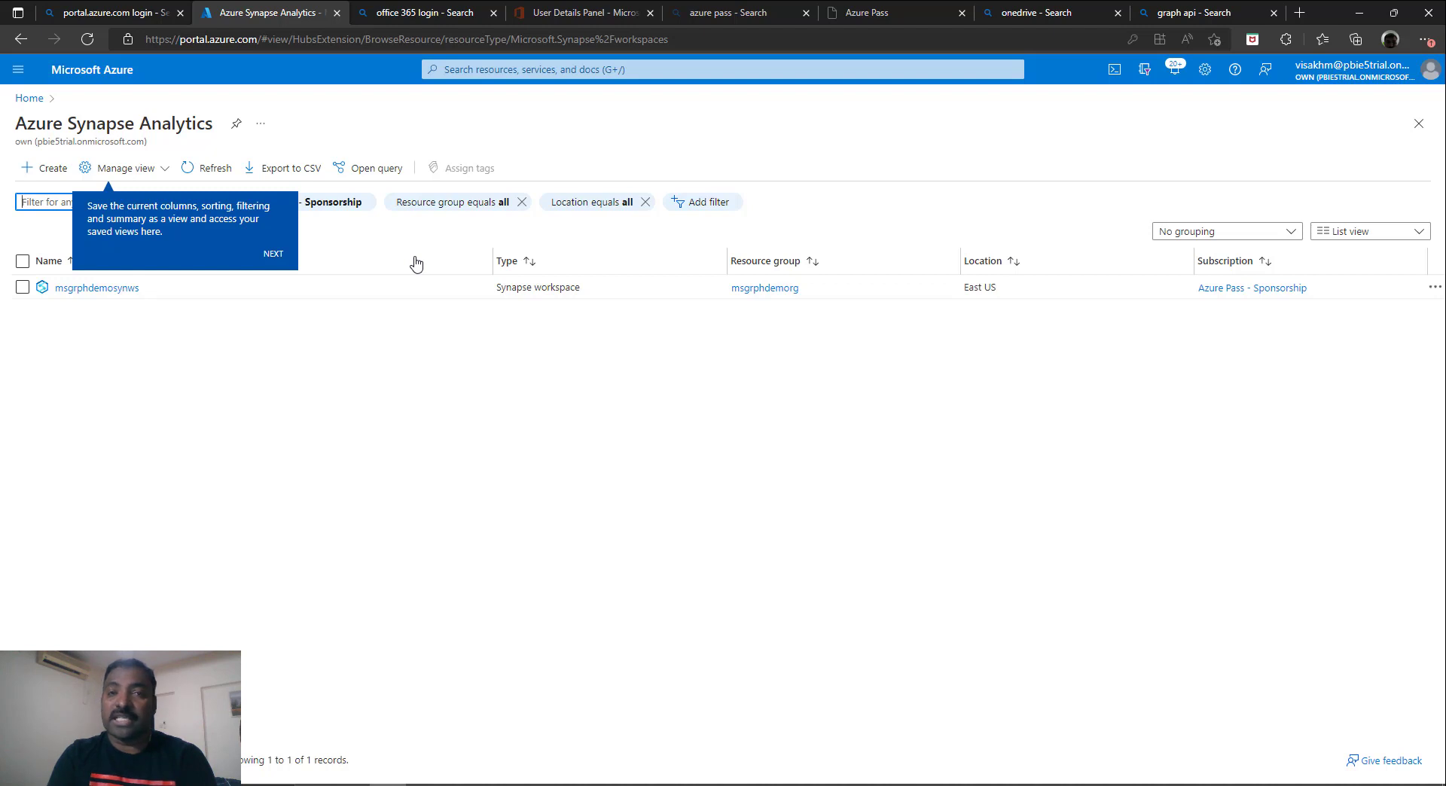
{"action": "left_click", "coordinate": [105, 294]}
{"action": "left_click", "coordinate": [105, 294]}
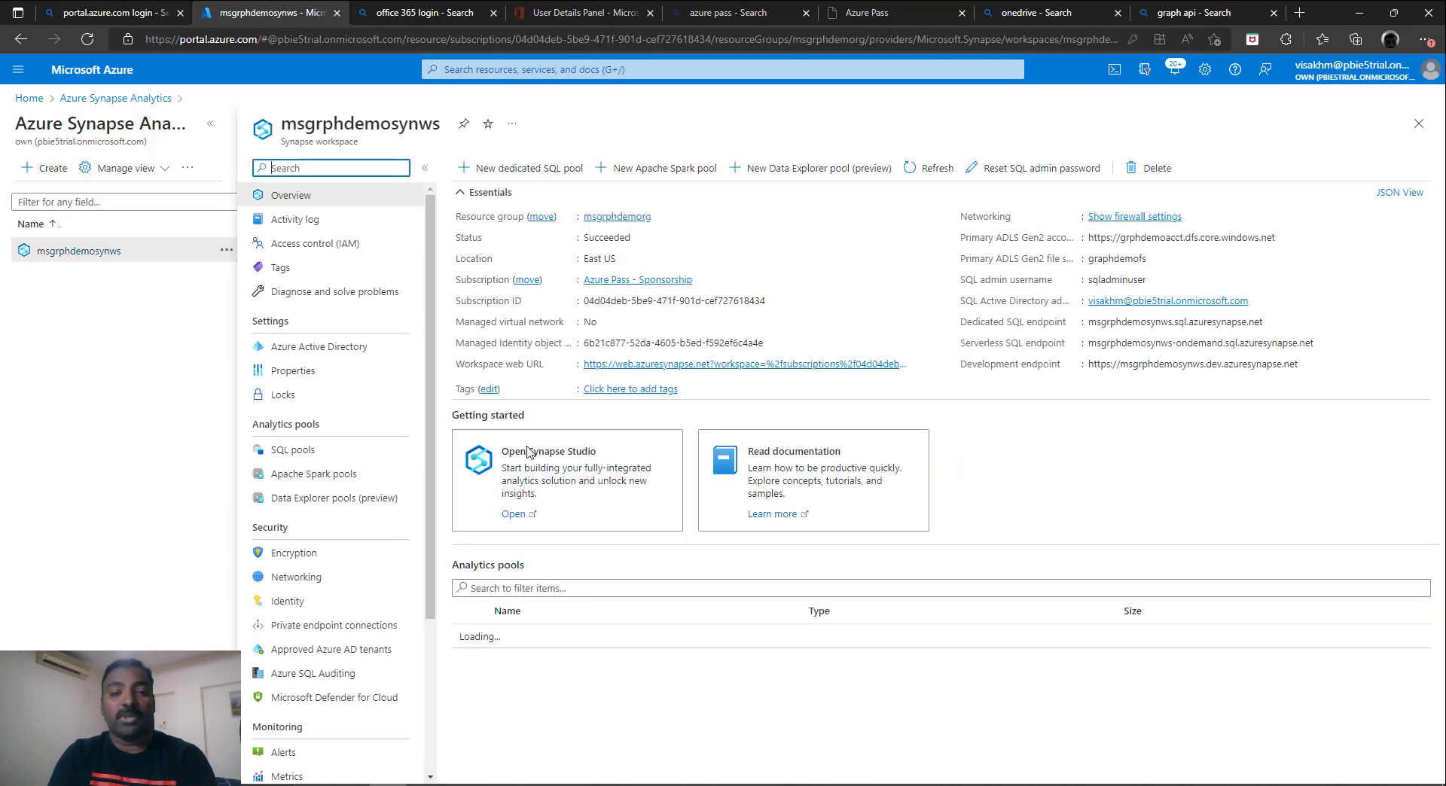
{"action": "left_click", "coordinate": [514, 514]}
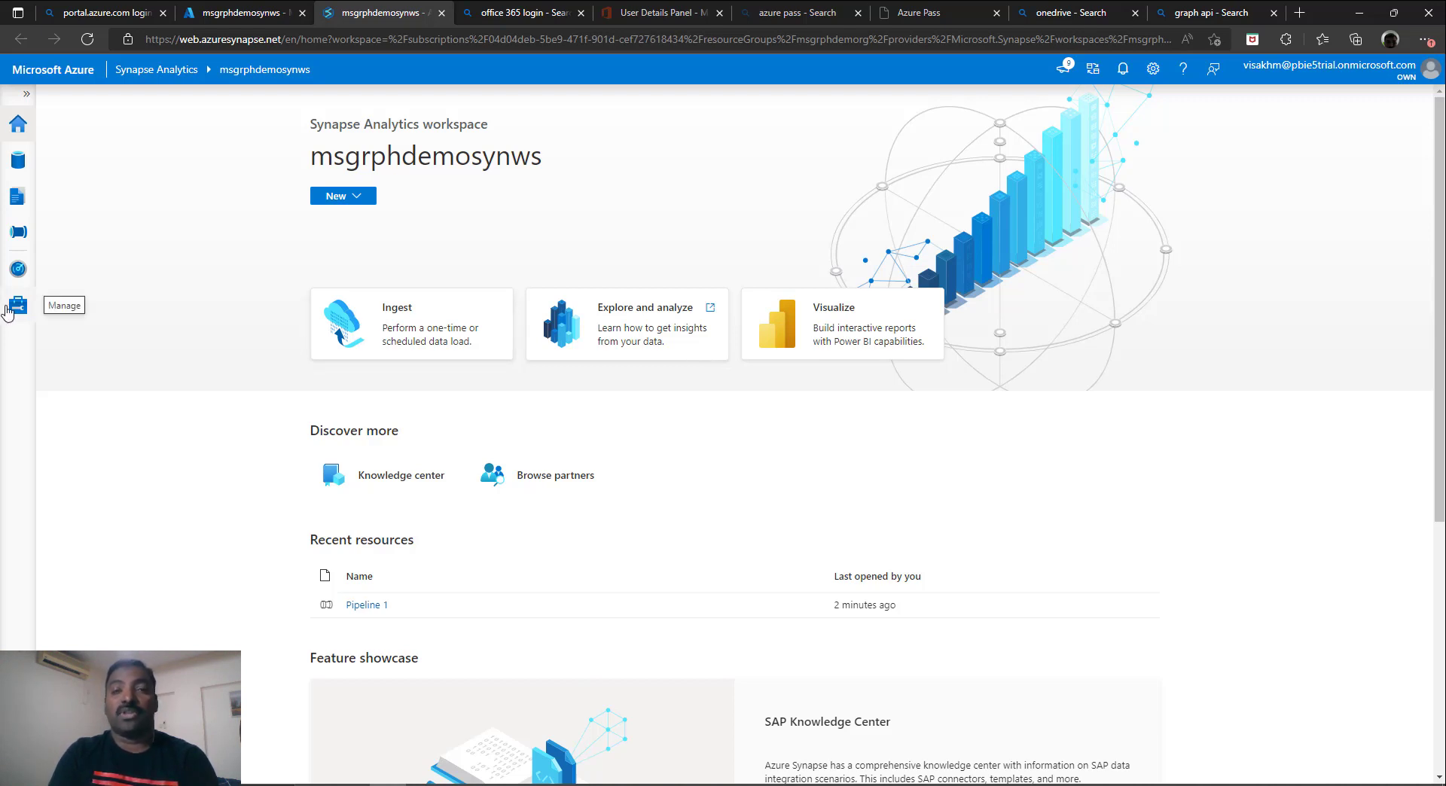
- Start a new linked service of type REST in the workspace's linked services
{"action": "left_click", "coordinate": [8, 311]}
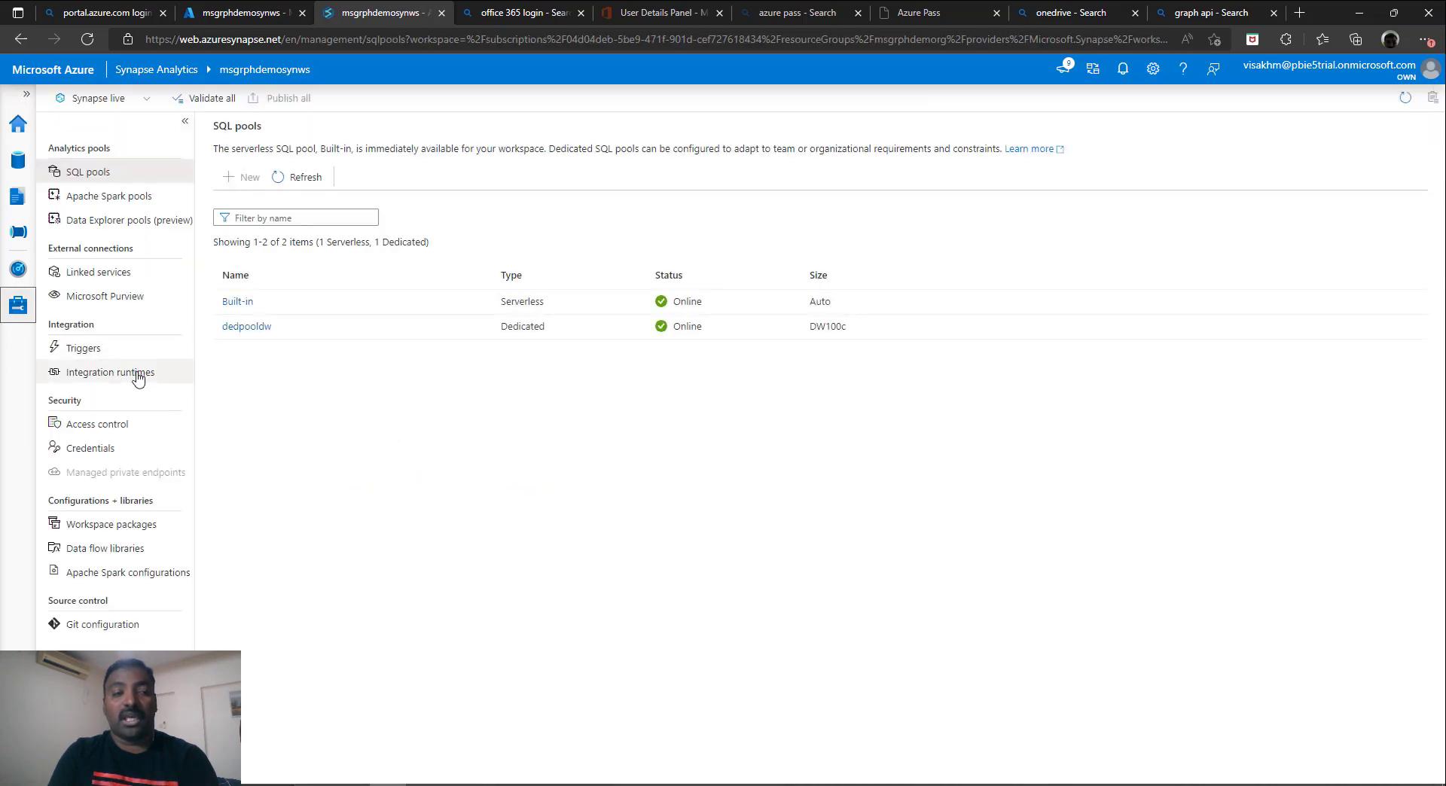
{"action": "left_click", "coordinate": [124, 278]}
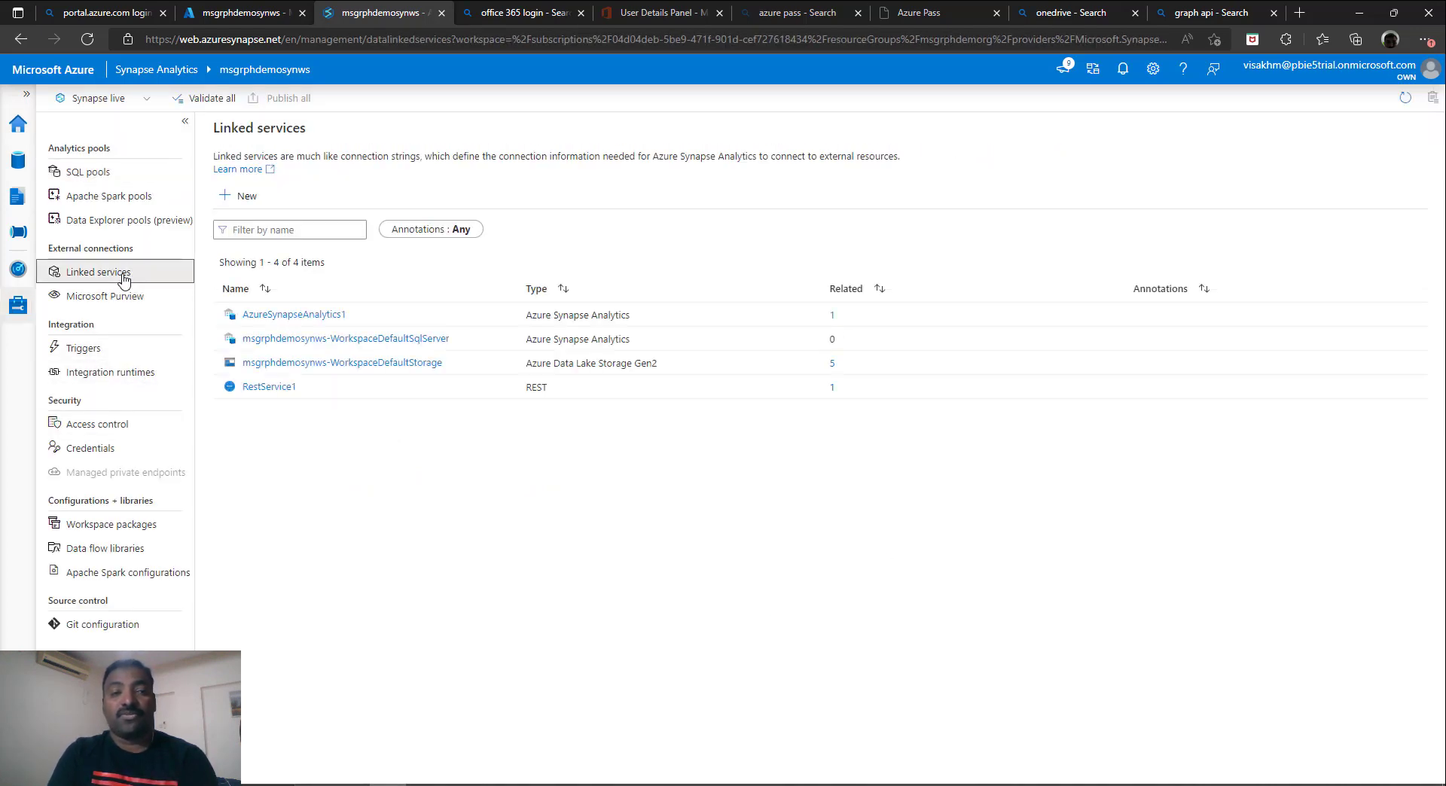
{"action": "left_click", "coordinate": [243, 197]}
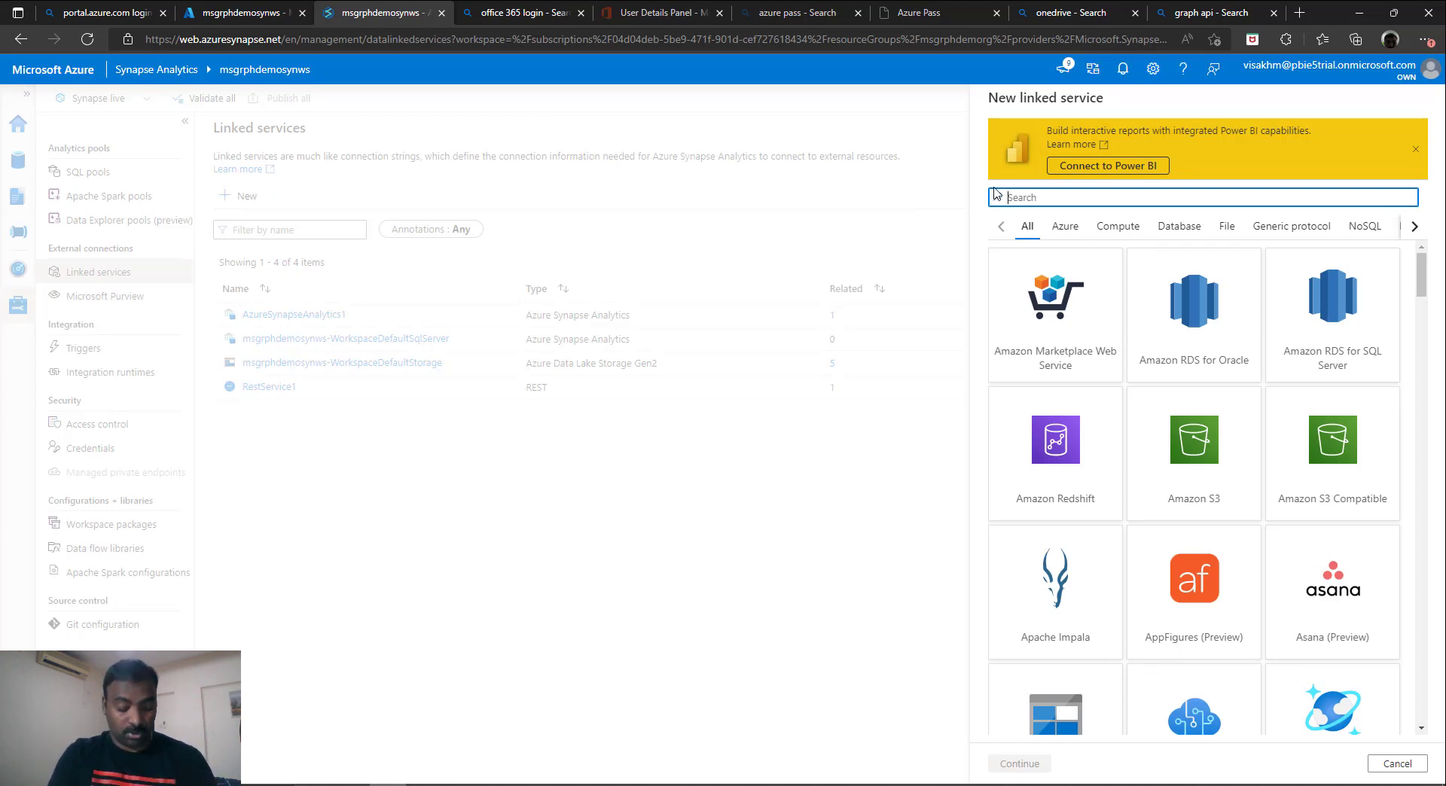
{"action": "type", "text": "rest"}
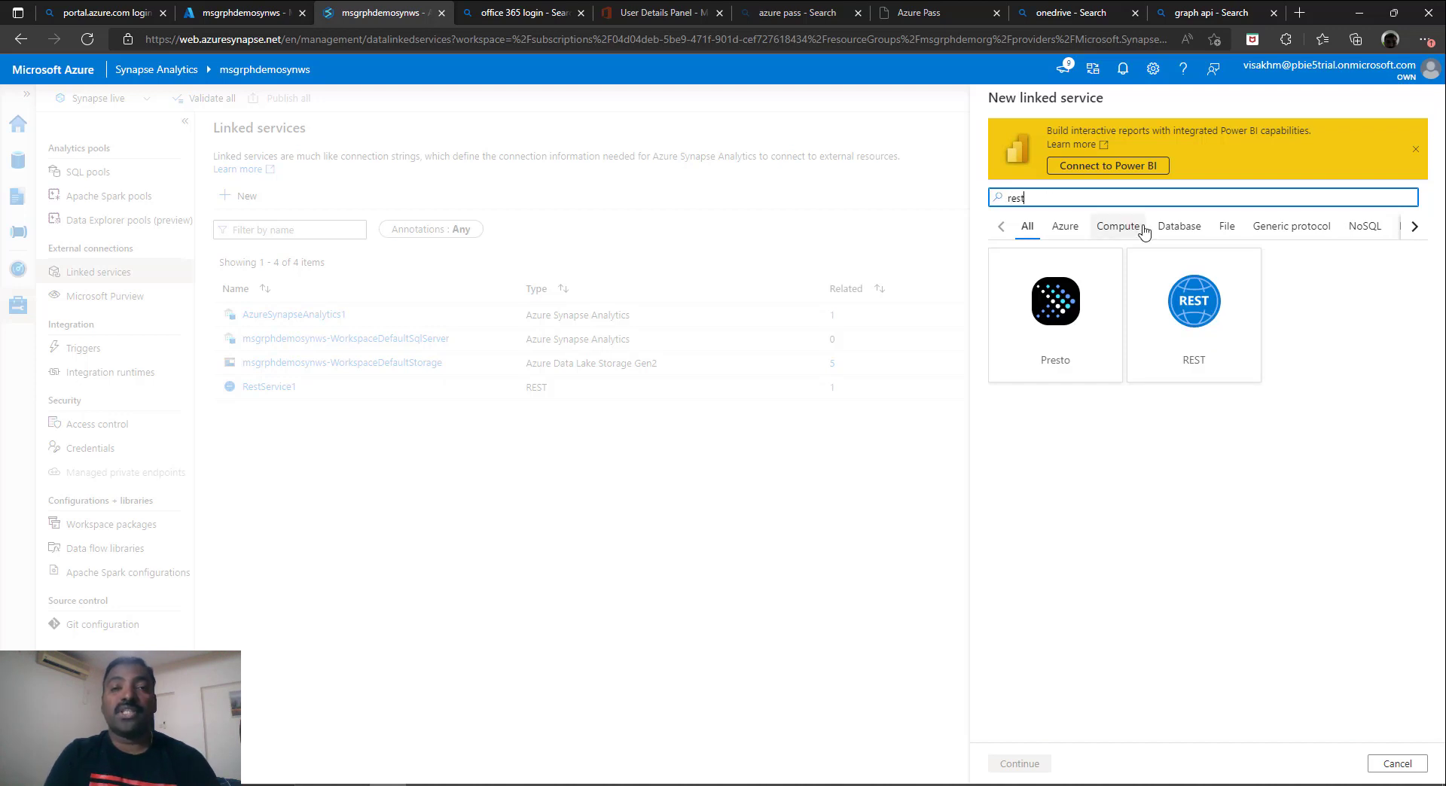
{"action": "left_click", "coordinate": [1209, 315]}
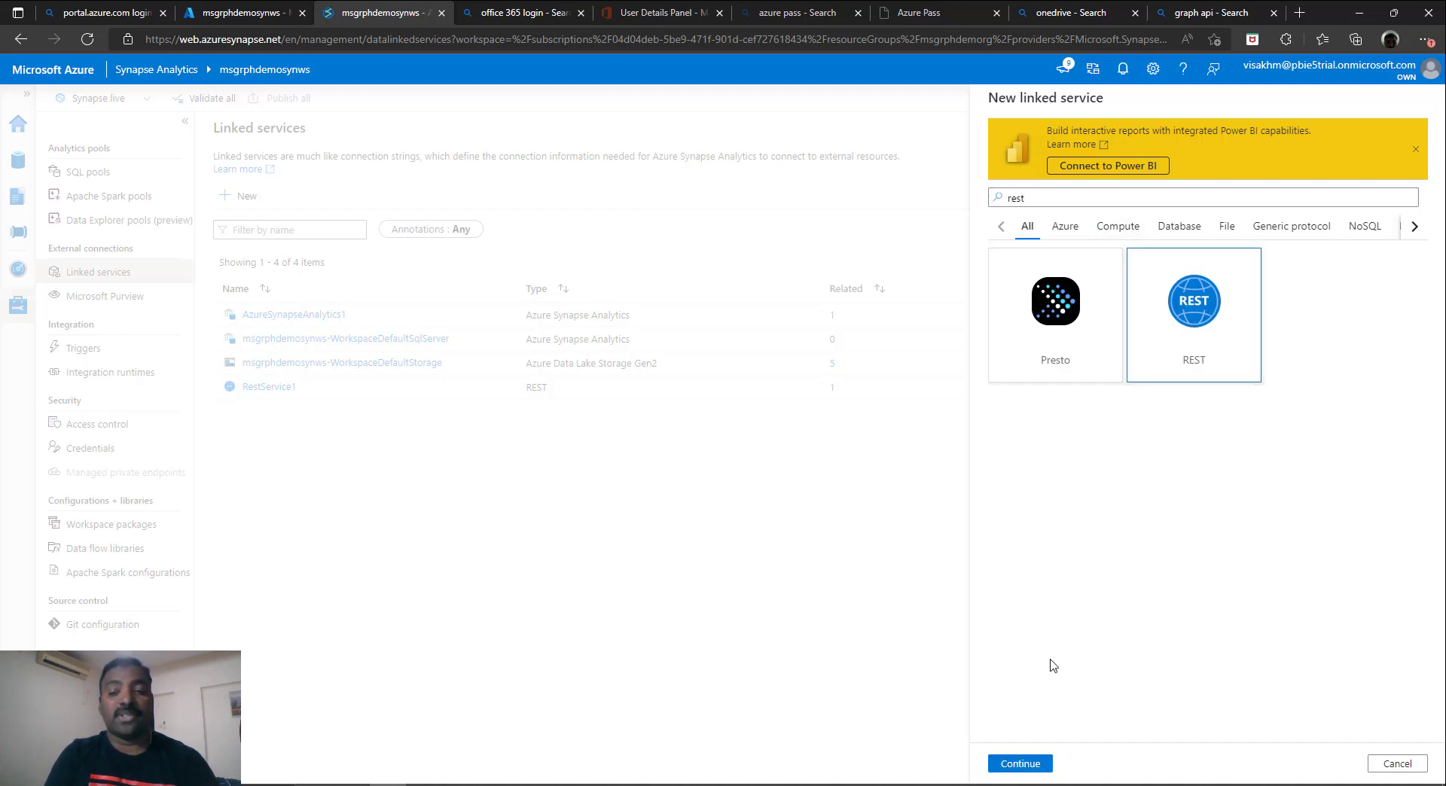
{"action": "left_click", "coordinate": [1019, 763]}
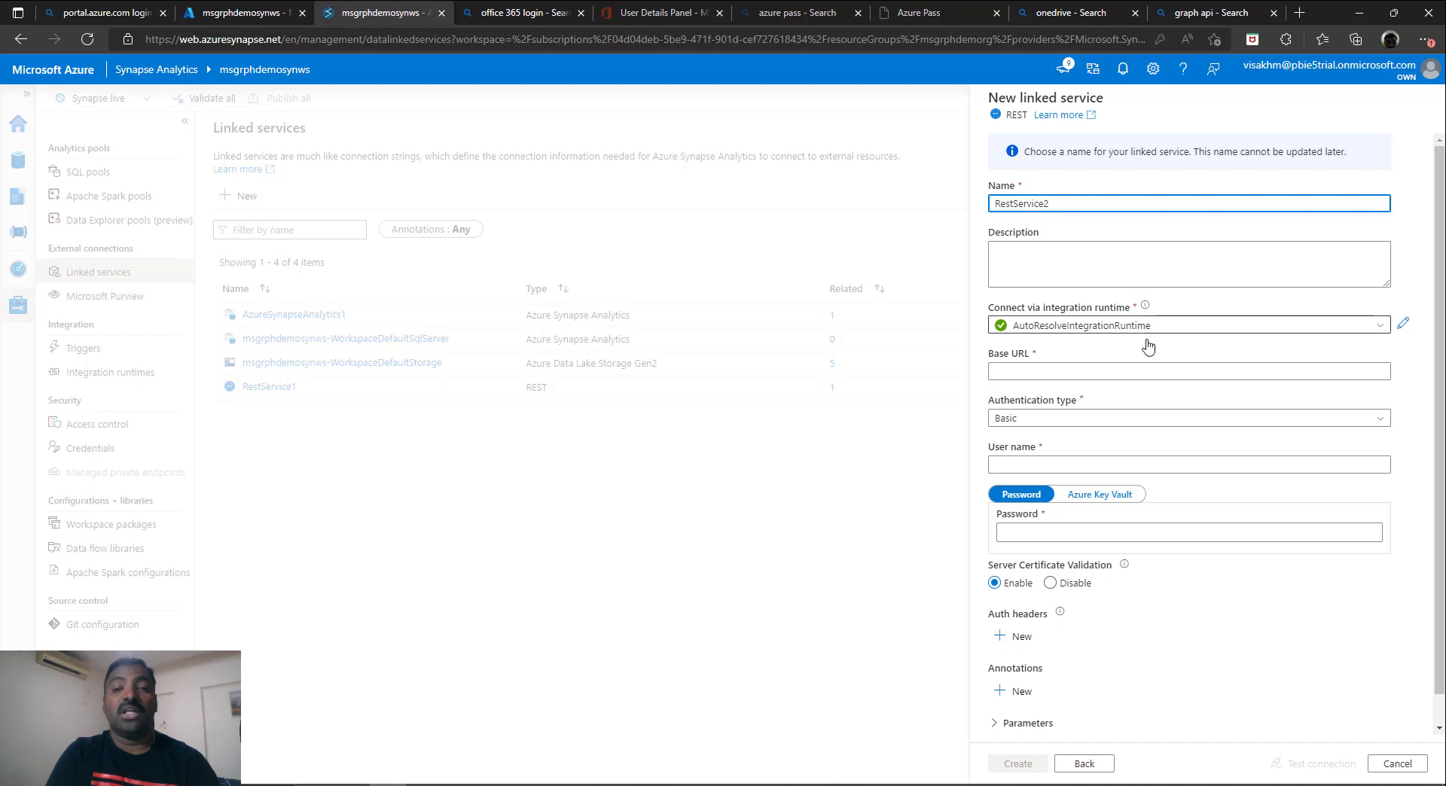
{"action": "left_click", "coordinate": [1141, 371]}
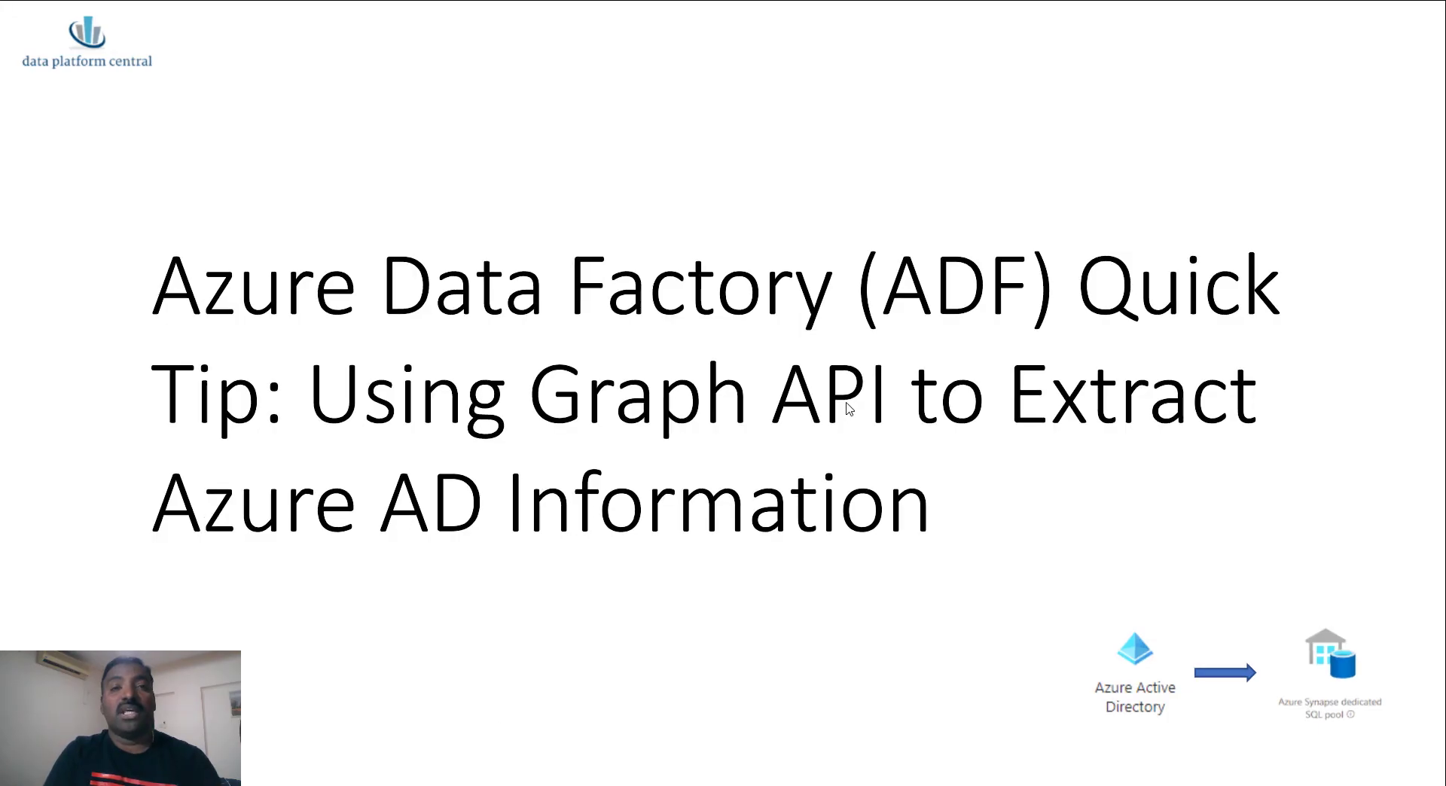
{"action": "key", "text": "Escape"}
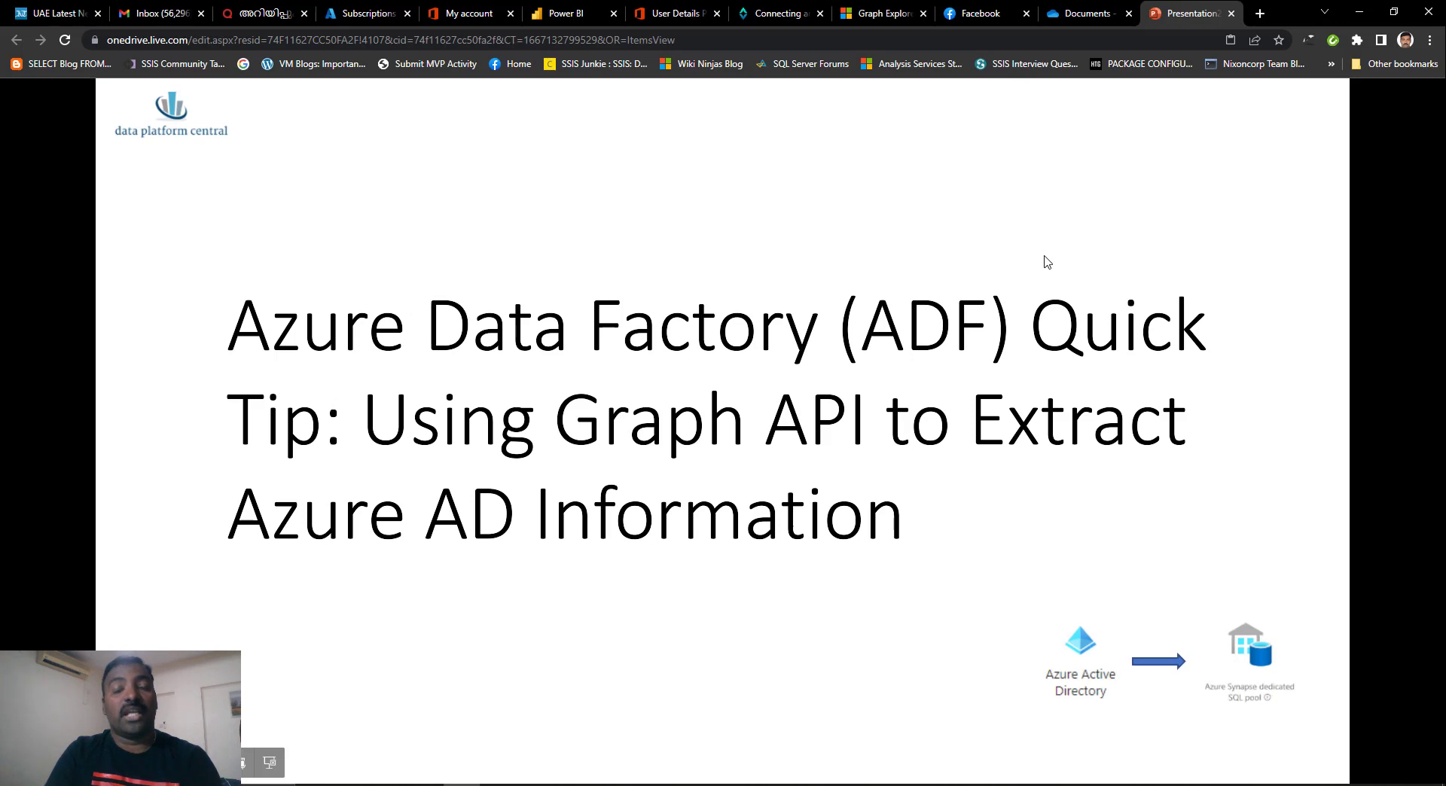
{"action": "left_click", "coordinate": [882, 13]}
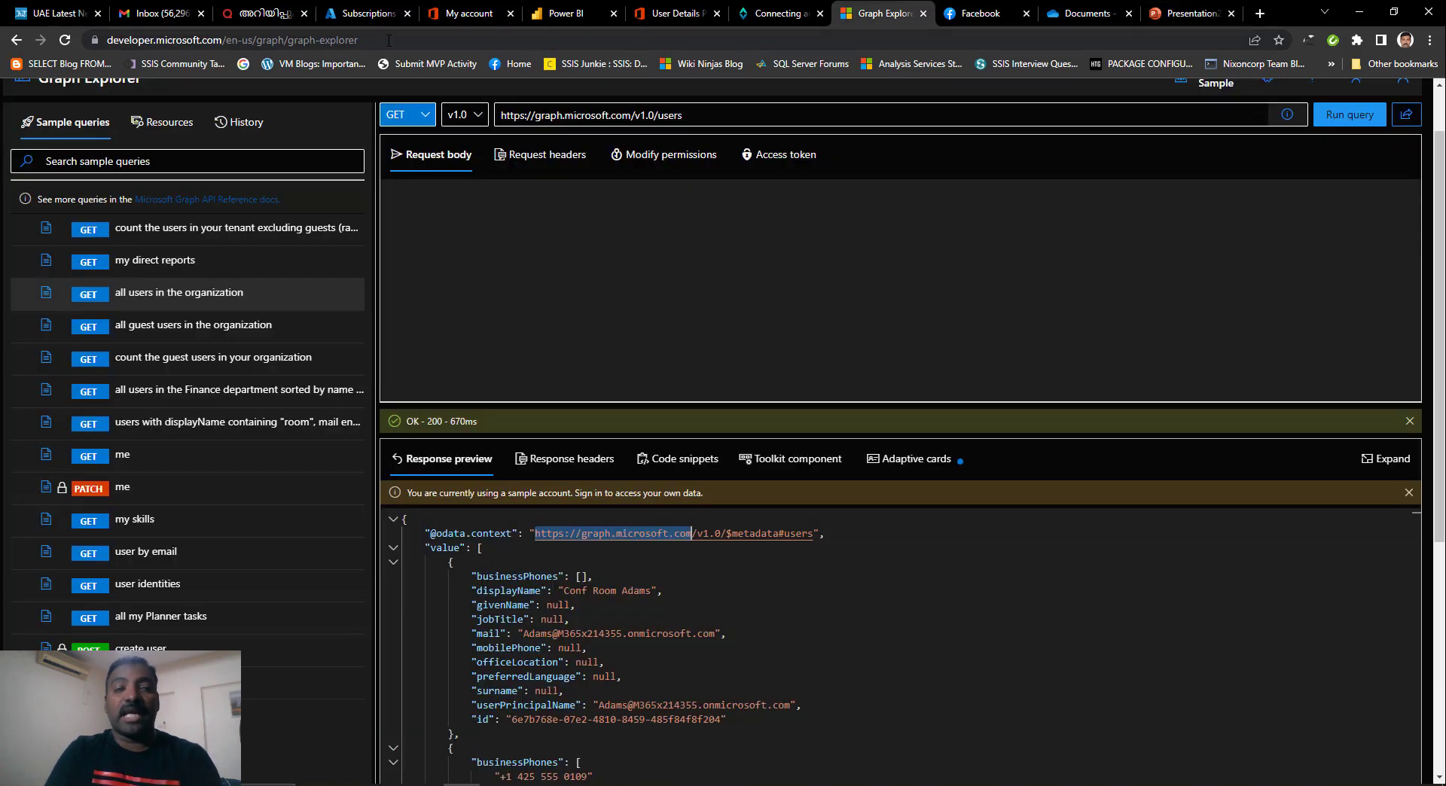
{"action": "left_click", "coordinate": [463, 114]}
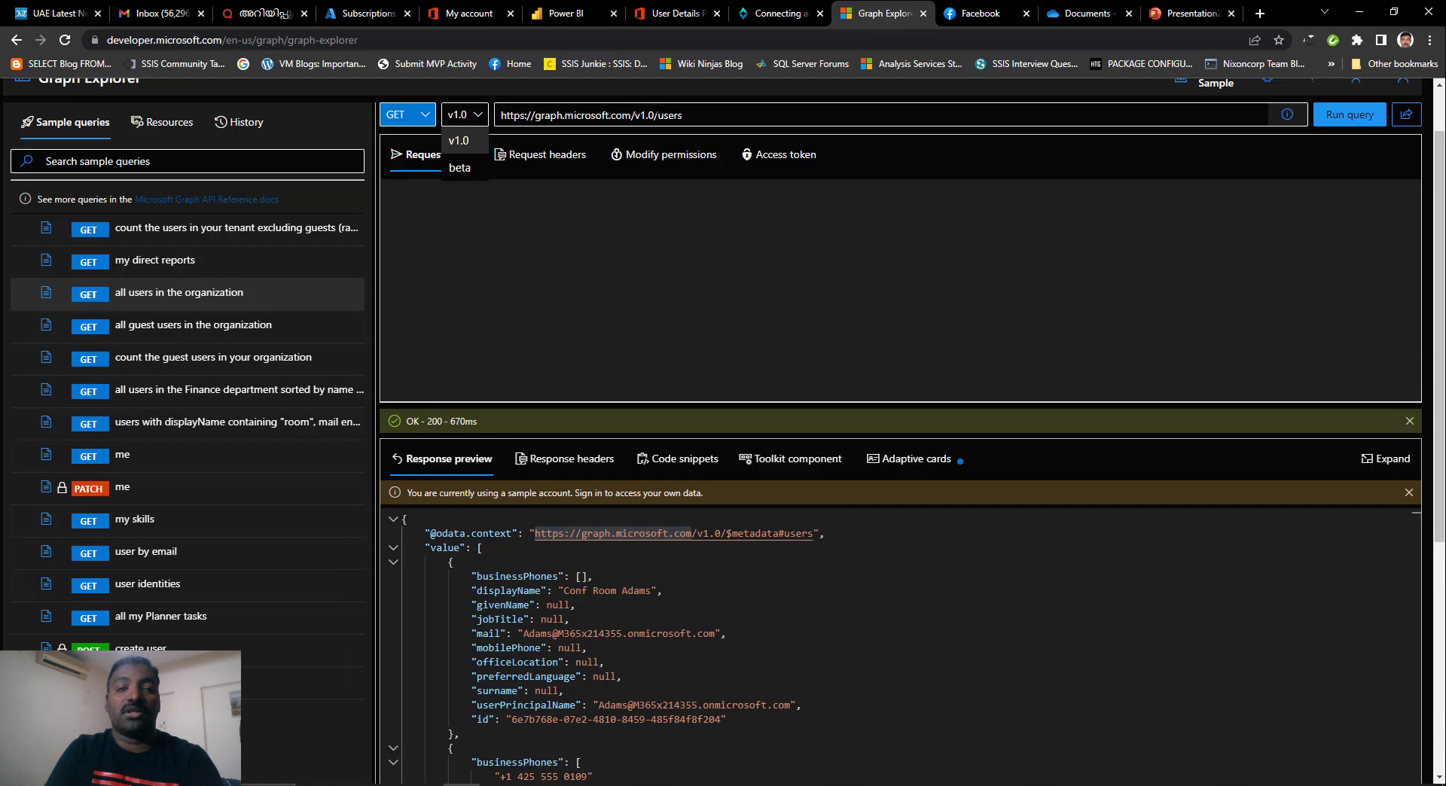
{"action": "left_click", "coordinate": [653, 115]}
{"action": "right_click", "coordinate": [496, 107]}
{"action": "right_click", "coordinate": [595, 113]}
{"action": "left_click", "coordinate": [636, 113]}
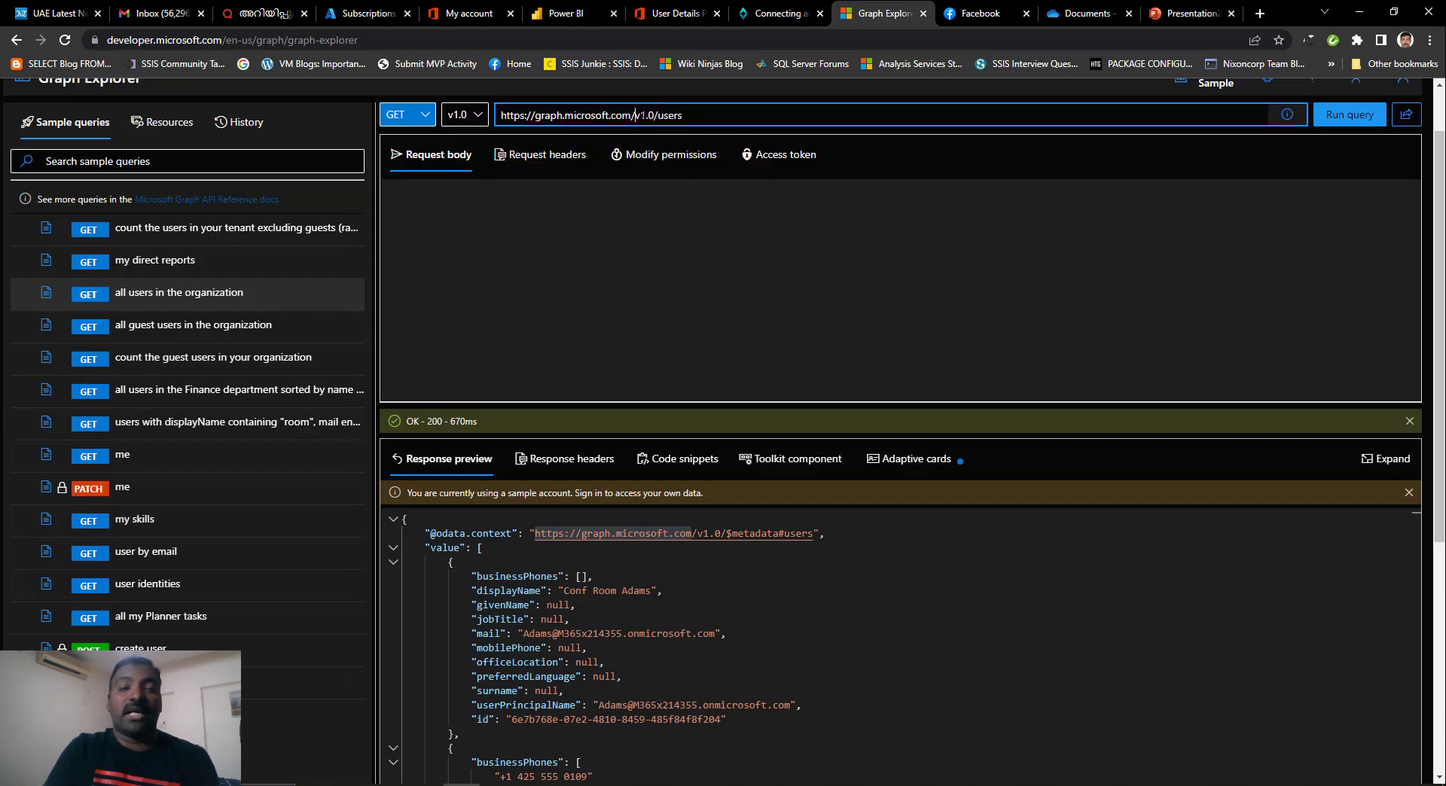
{"action": "left_click_drag", "start_coordinate": [654, 115], "coordinate": [493, 128]}
{"action": "key", "text": "ctrl+c"}
{"action": "key", "text": "alt+Tab"}
{"action": "left_click", "coordinate": [1048, 369]}
{"action": "key", "text": "ctrl+v"}
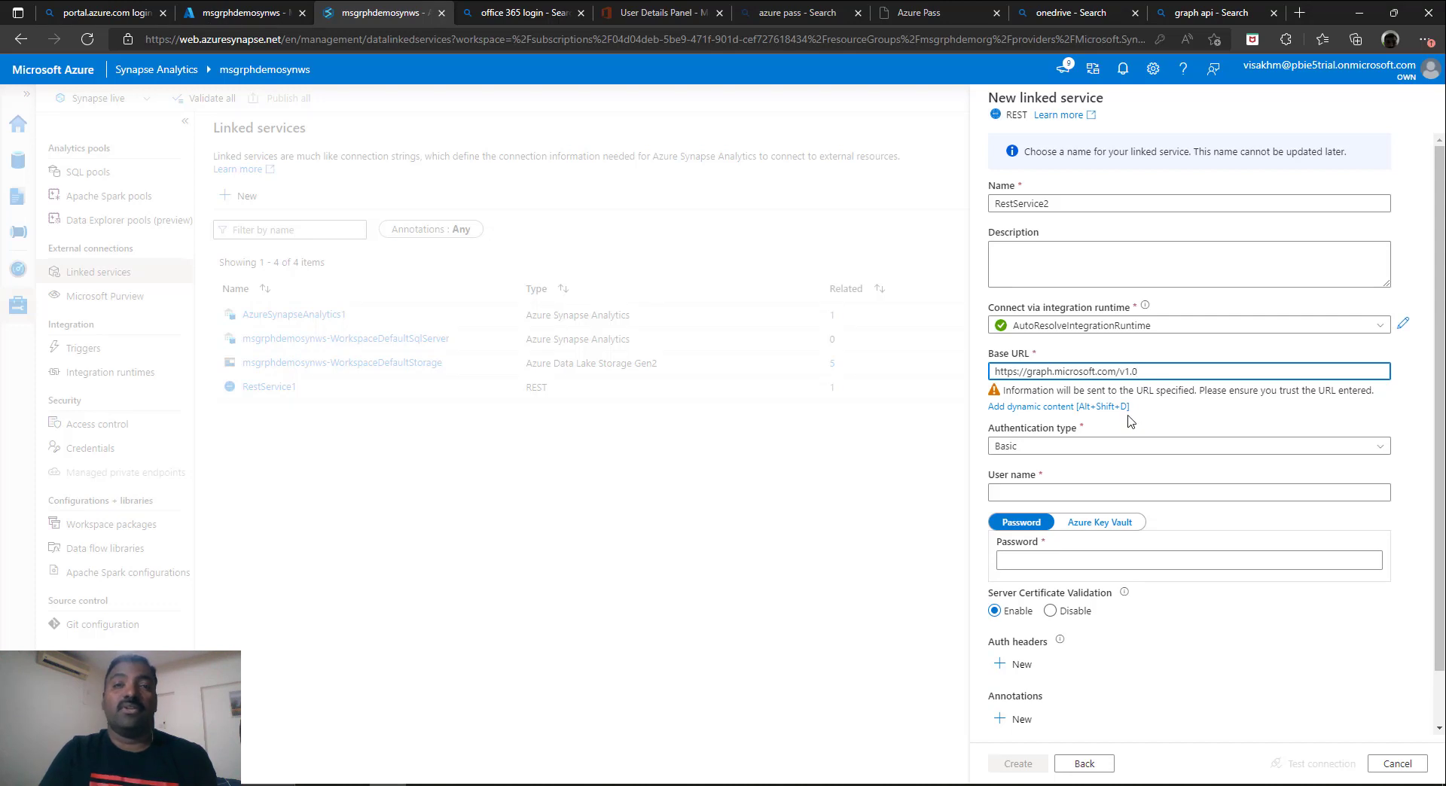
{"action": "left_click", "coordinate": [1103, 445]}
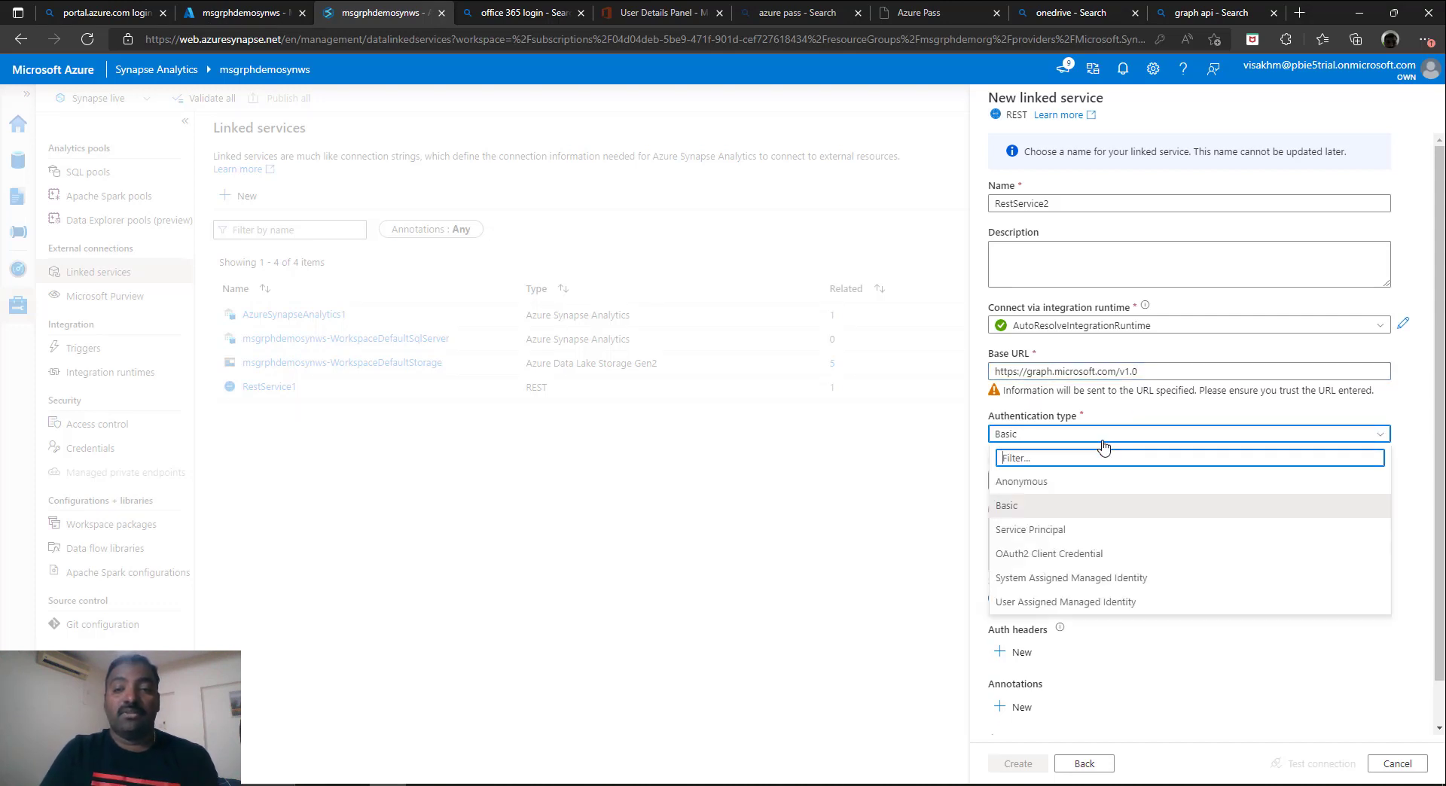
{"action": "left_click", "coordinate": [1063, 530]}
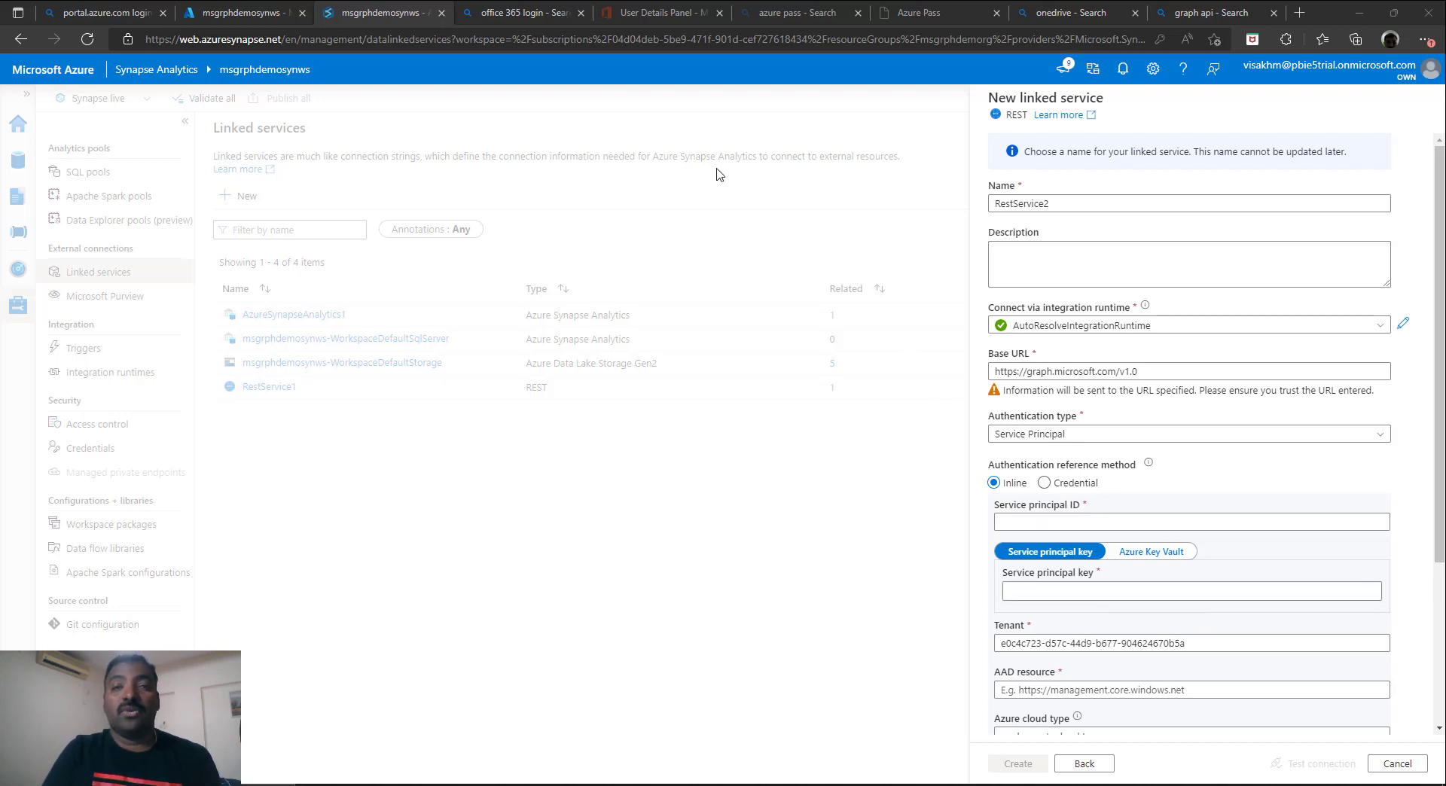
- Register an application named GraphAPIApp in the Azure portal's App registrations, limited to accounts in this organizational directory only
{"action": "left_click", "coordinate": [241, 13]}
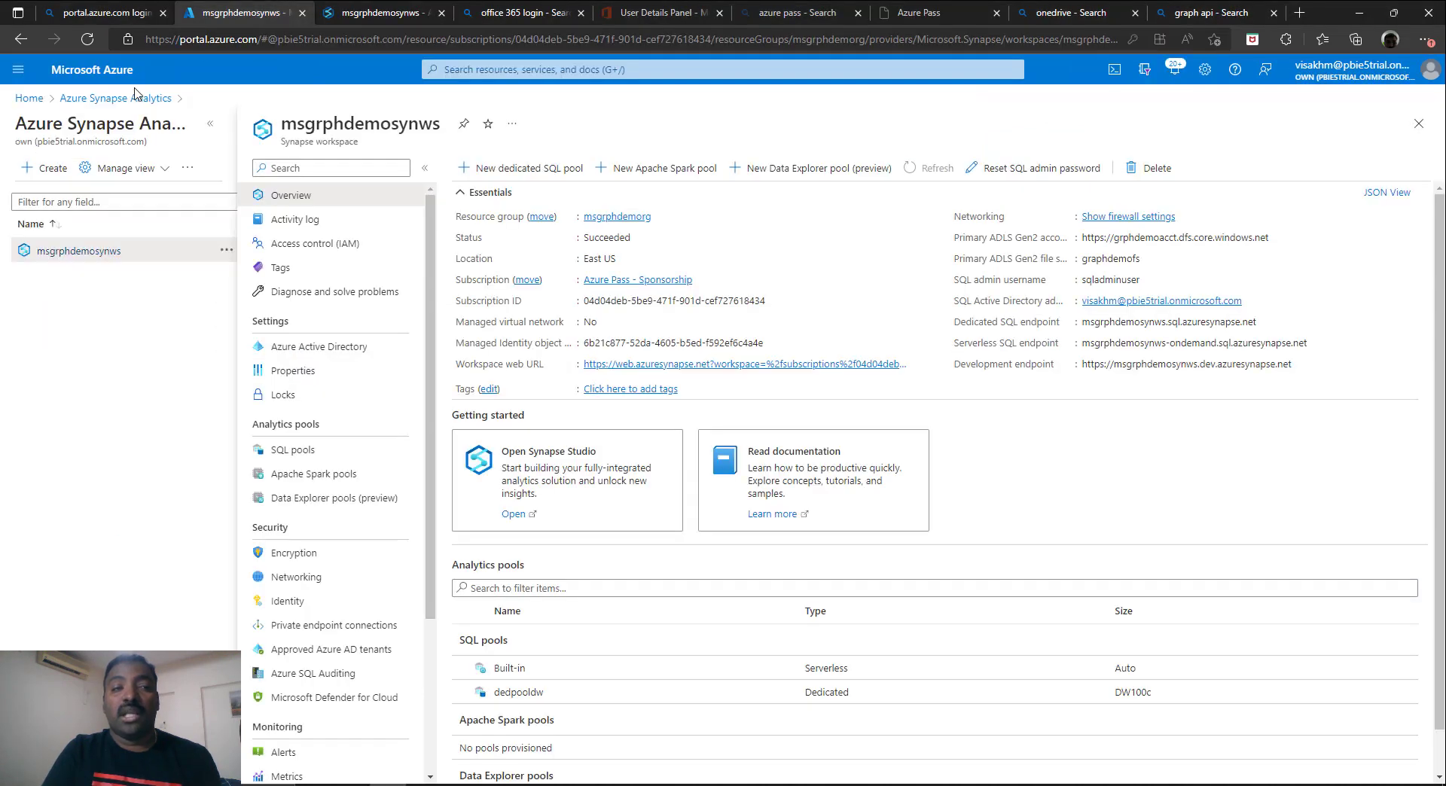
{"action": "left_click", "coordinate": [29, 98]}
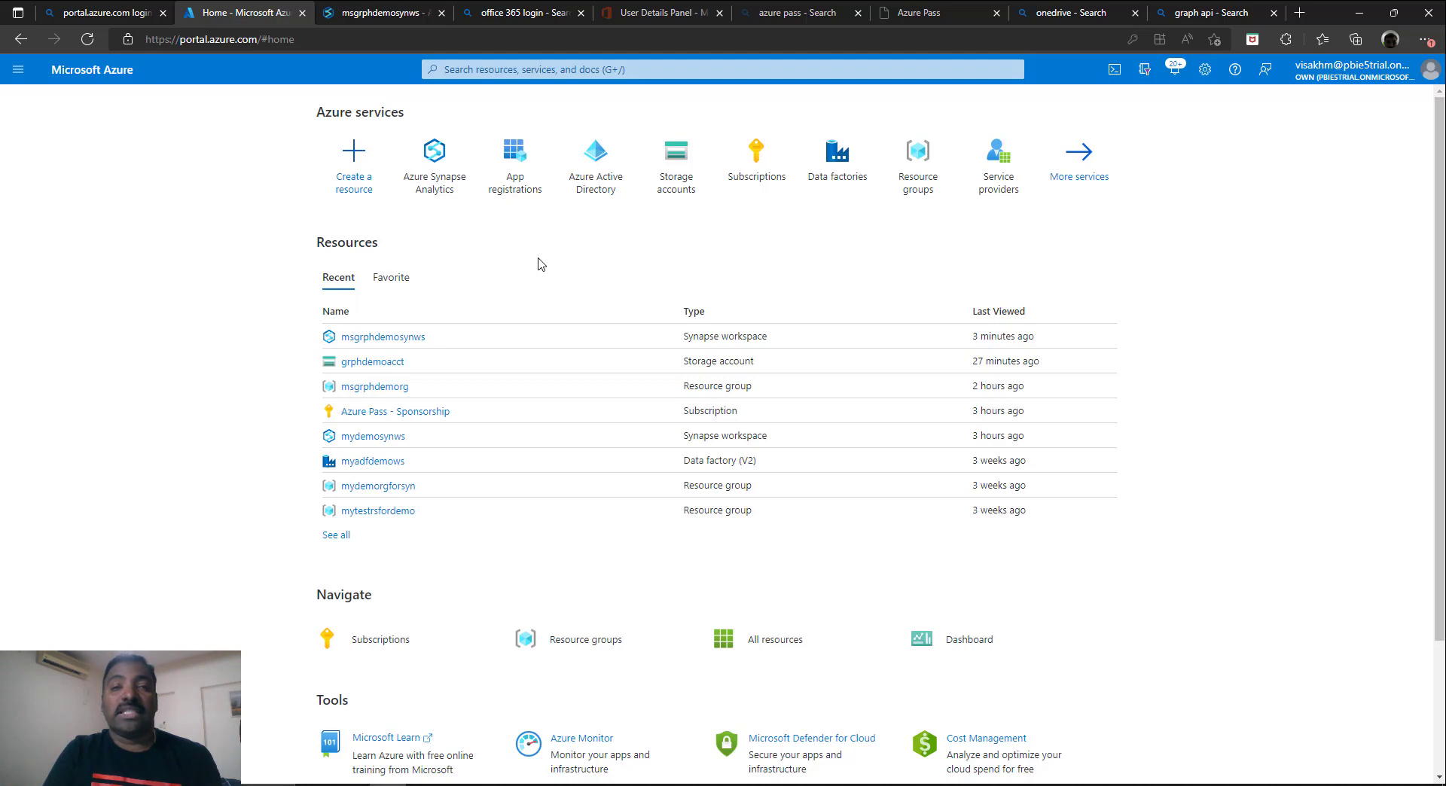
{"action": "left_click", "coordinate": [525, 192]}
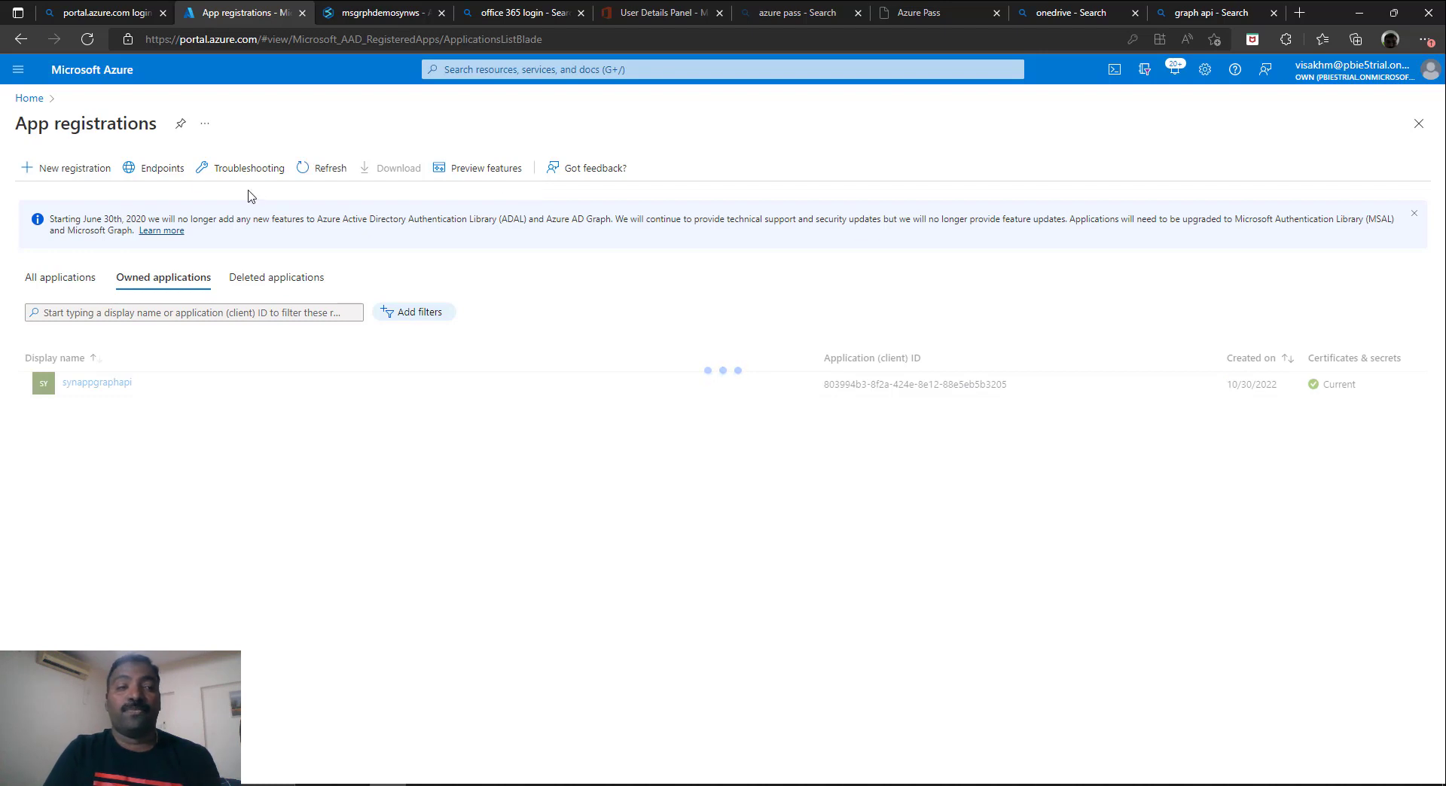
{"action": "left_click", "coordinate": [110, 171]}
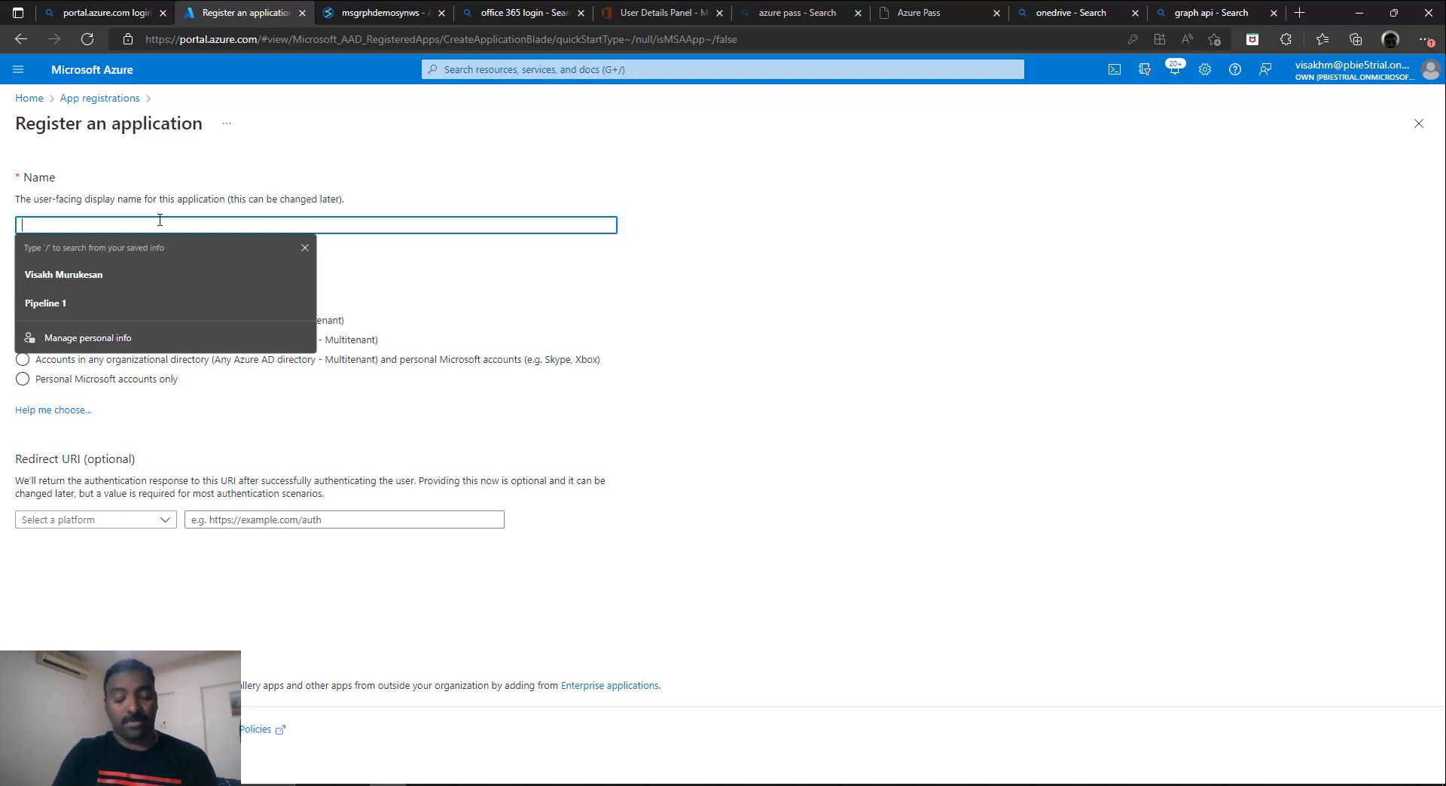
{"action": "type", "text": "Grap"}
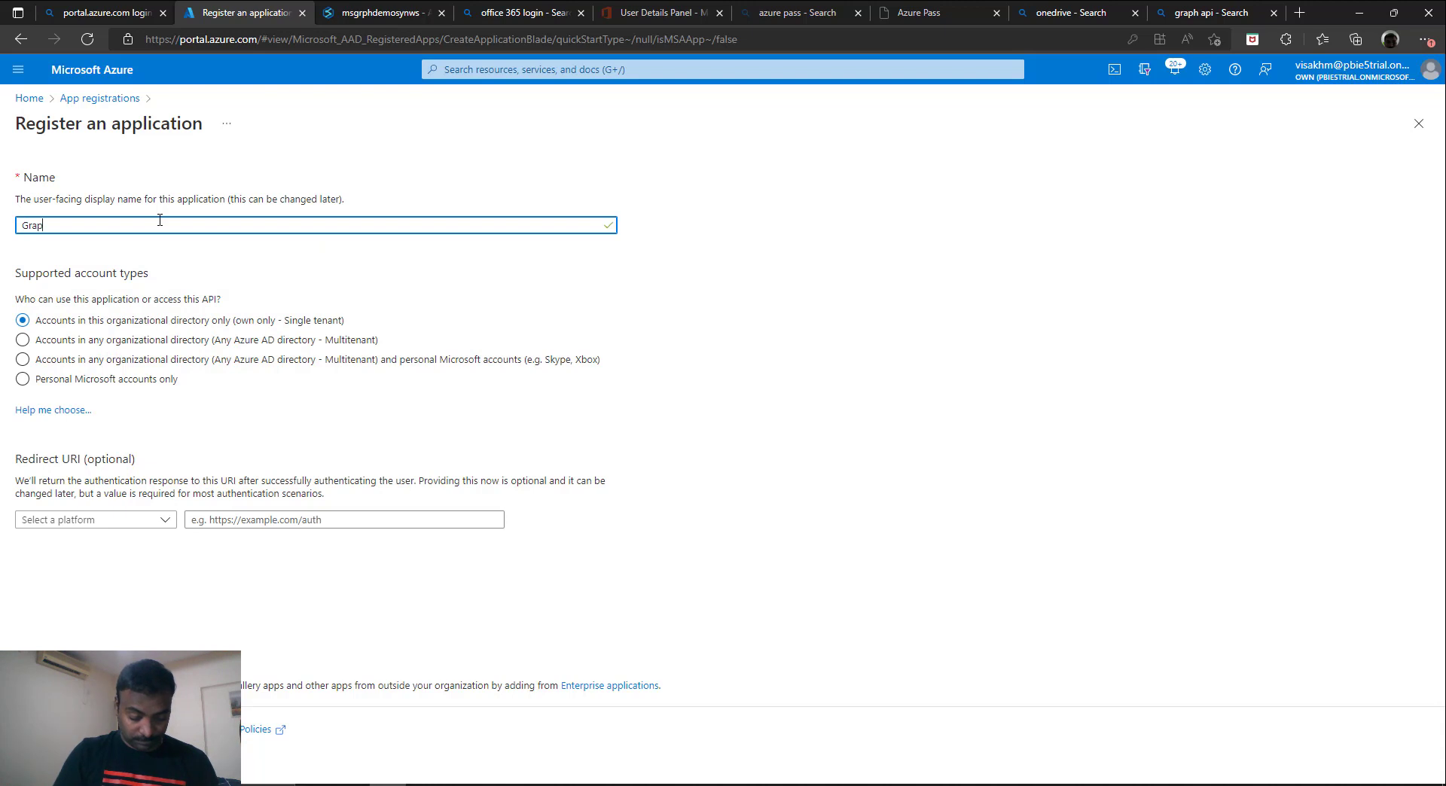
{"action": "type", "text": "hAPIApp"}
{"action": "left_click", "coordinate": [278, 376]}
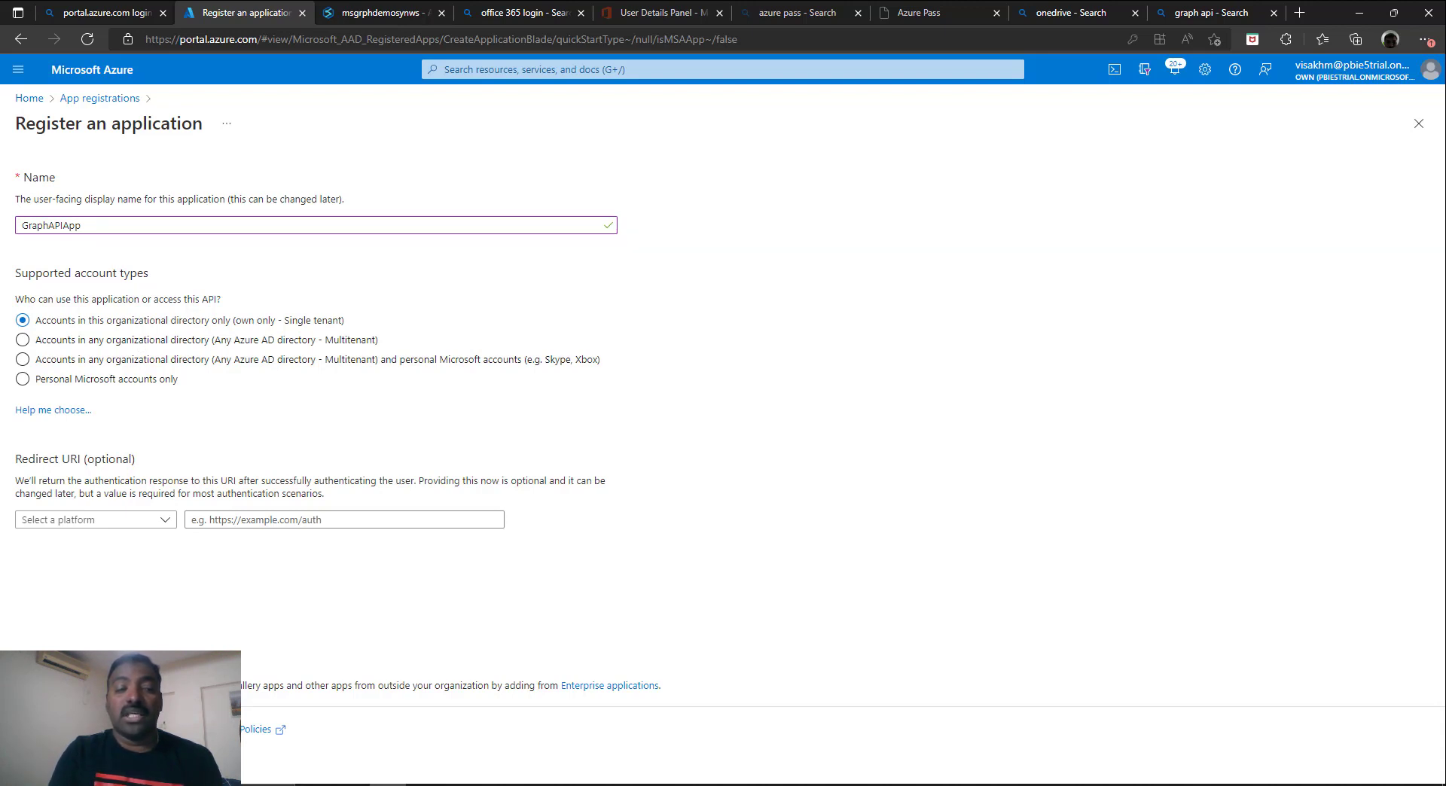
{"action": "left_click", "coordinate": [45, 760]}
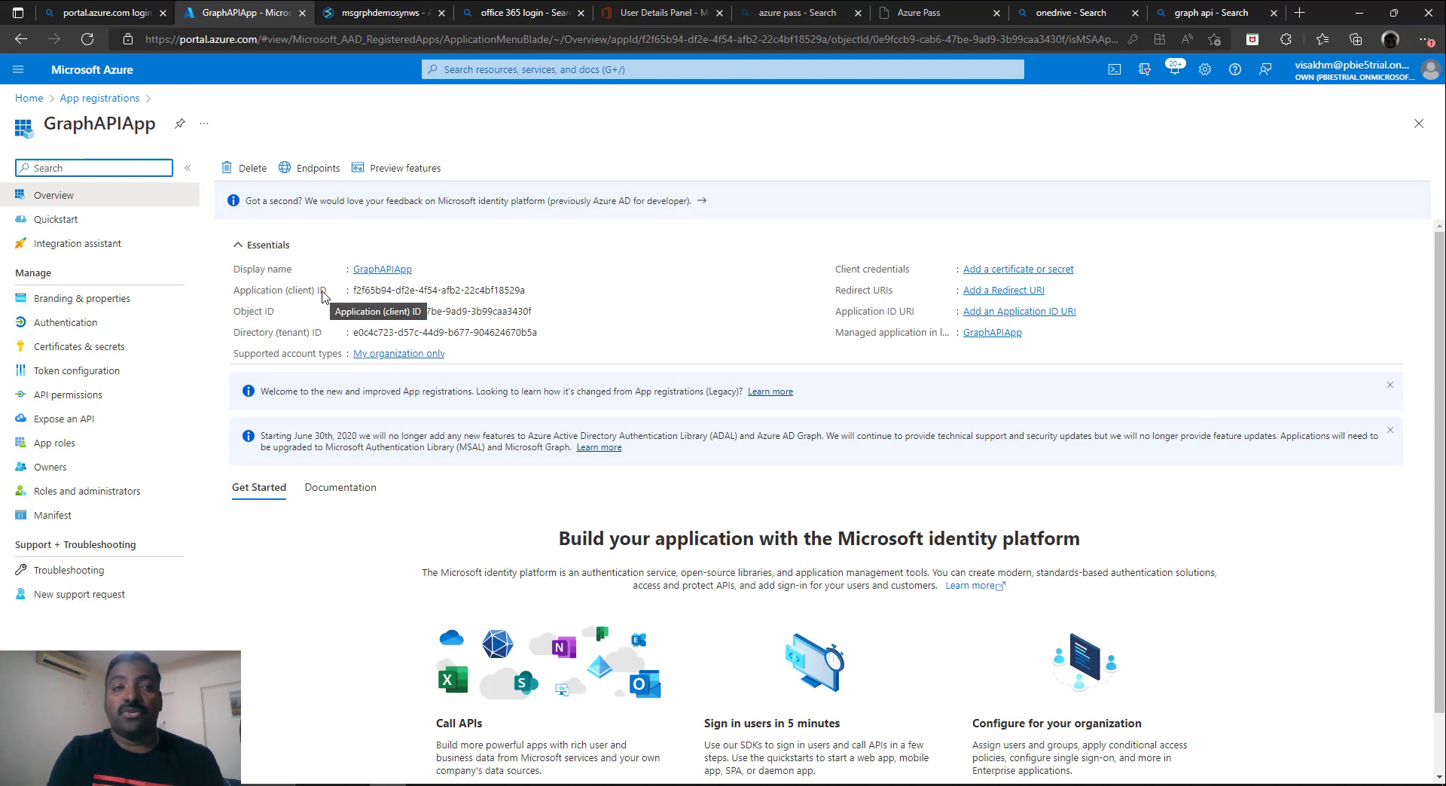
- Check the service principal ID and key fields of the linked service, and view GraphAPIApp's certificates and secrets
{"action": "left_click", "coordinate": [384, 9]}
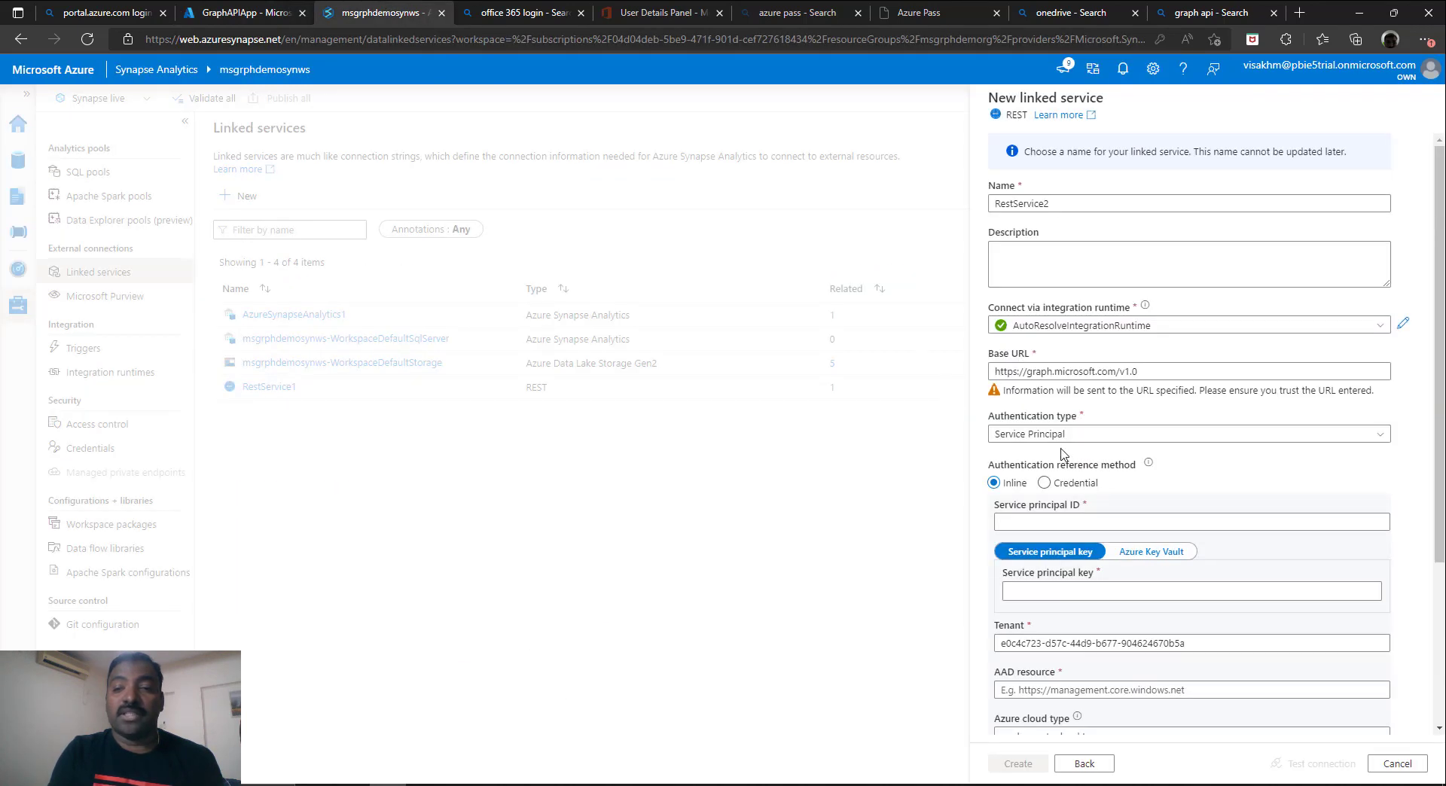
{"action": "left_click", "coordinate": [1069, 520]}
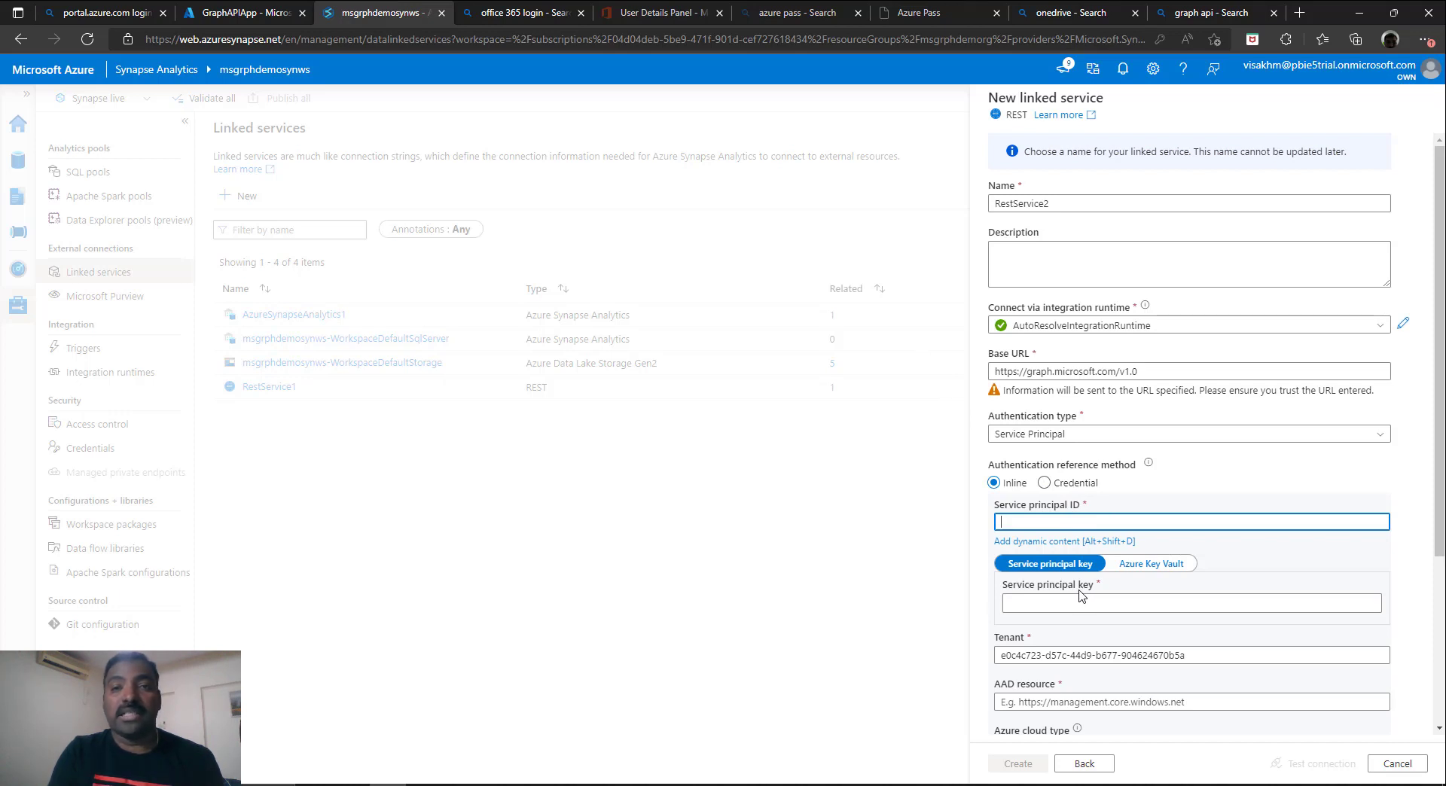
{"action": "left_click", "coordinate": [233, 10]}
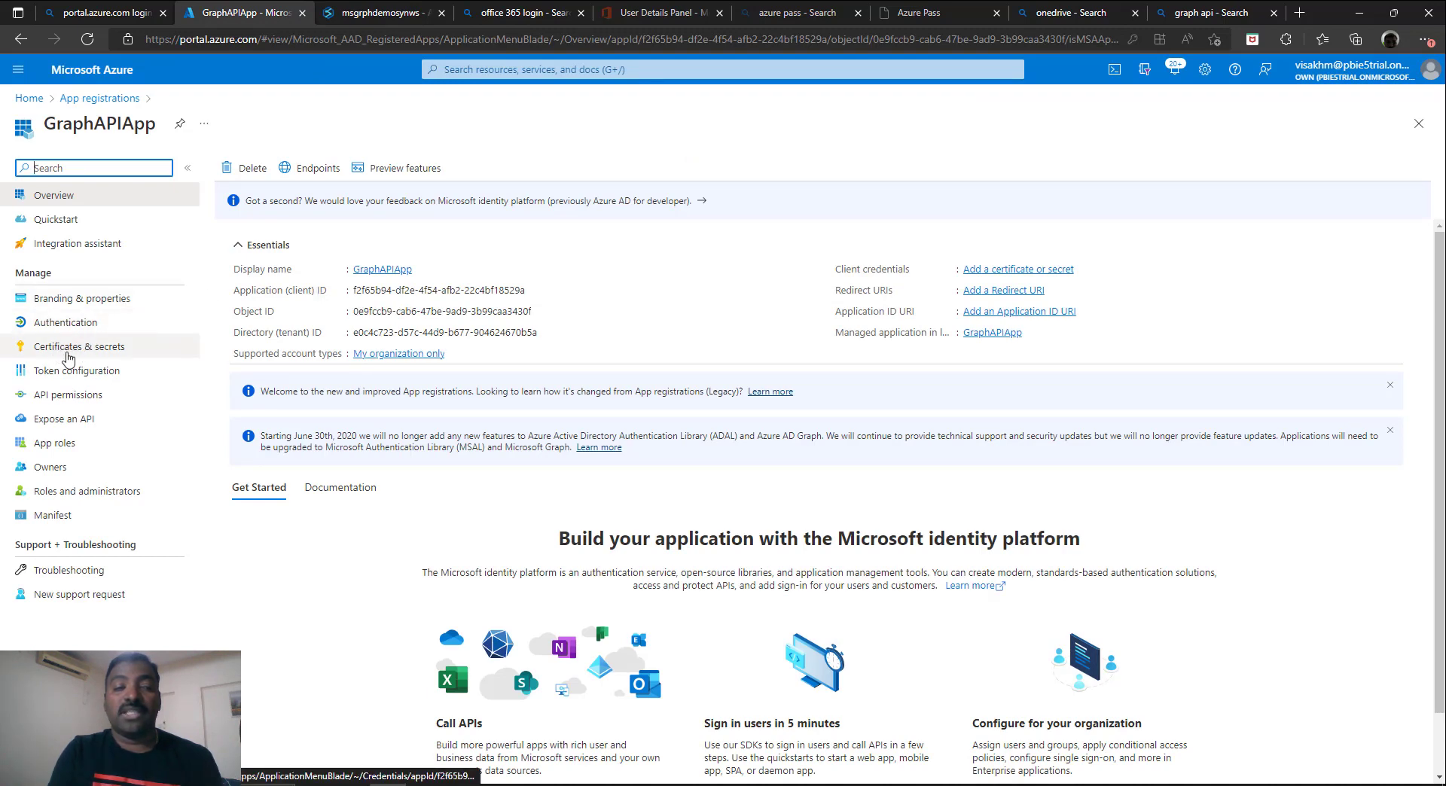
{"action": "left_click", "coordinate": [104, 356]}
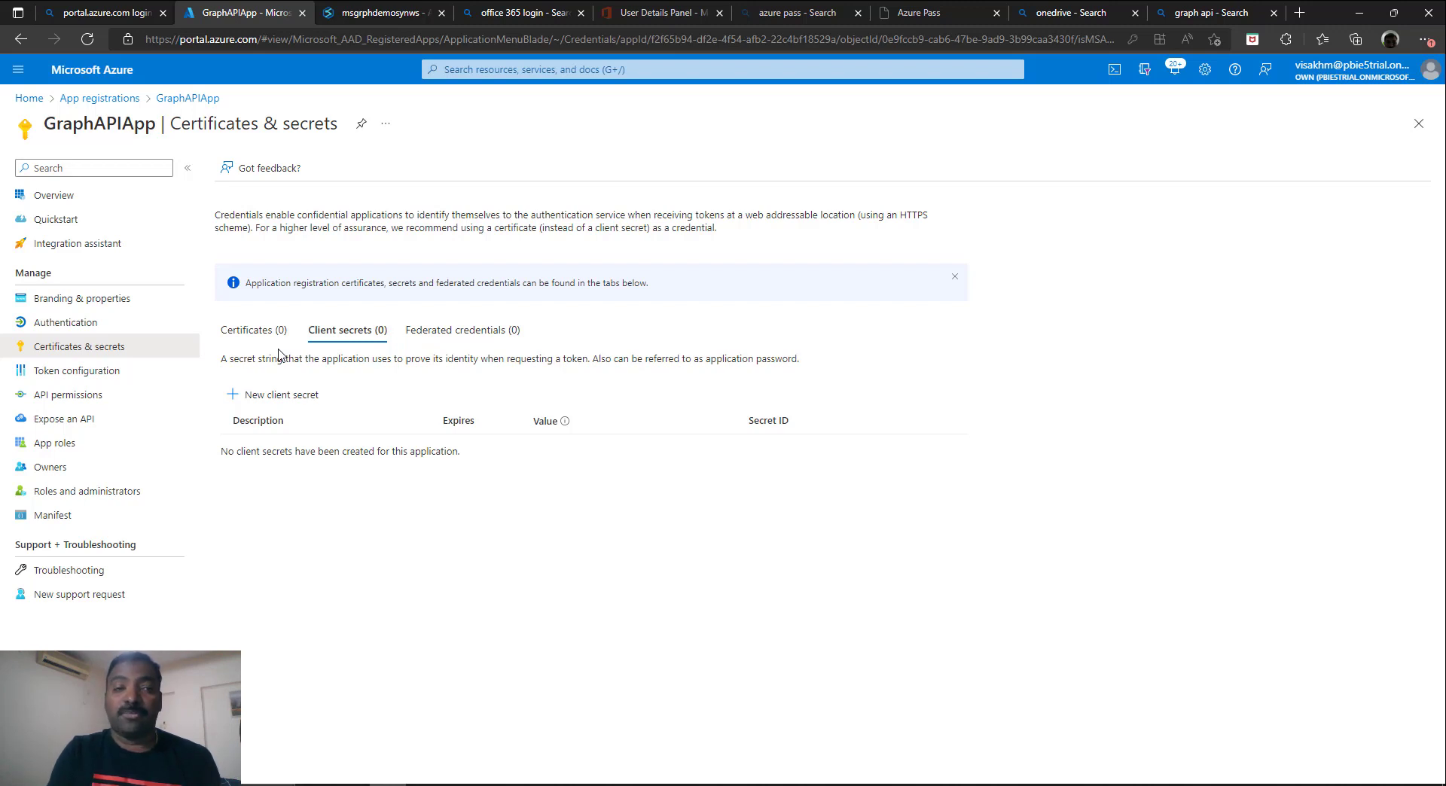
- In GraphAPIApp's API permissions, request Microsoft Graph application permissions and select Directory.Read.All under Directory
{"action": "left_click", "coordinate": [64, 397]}
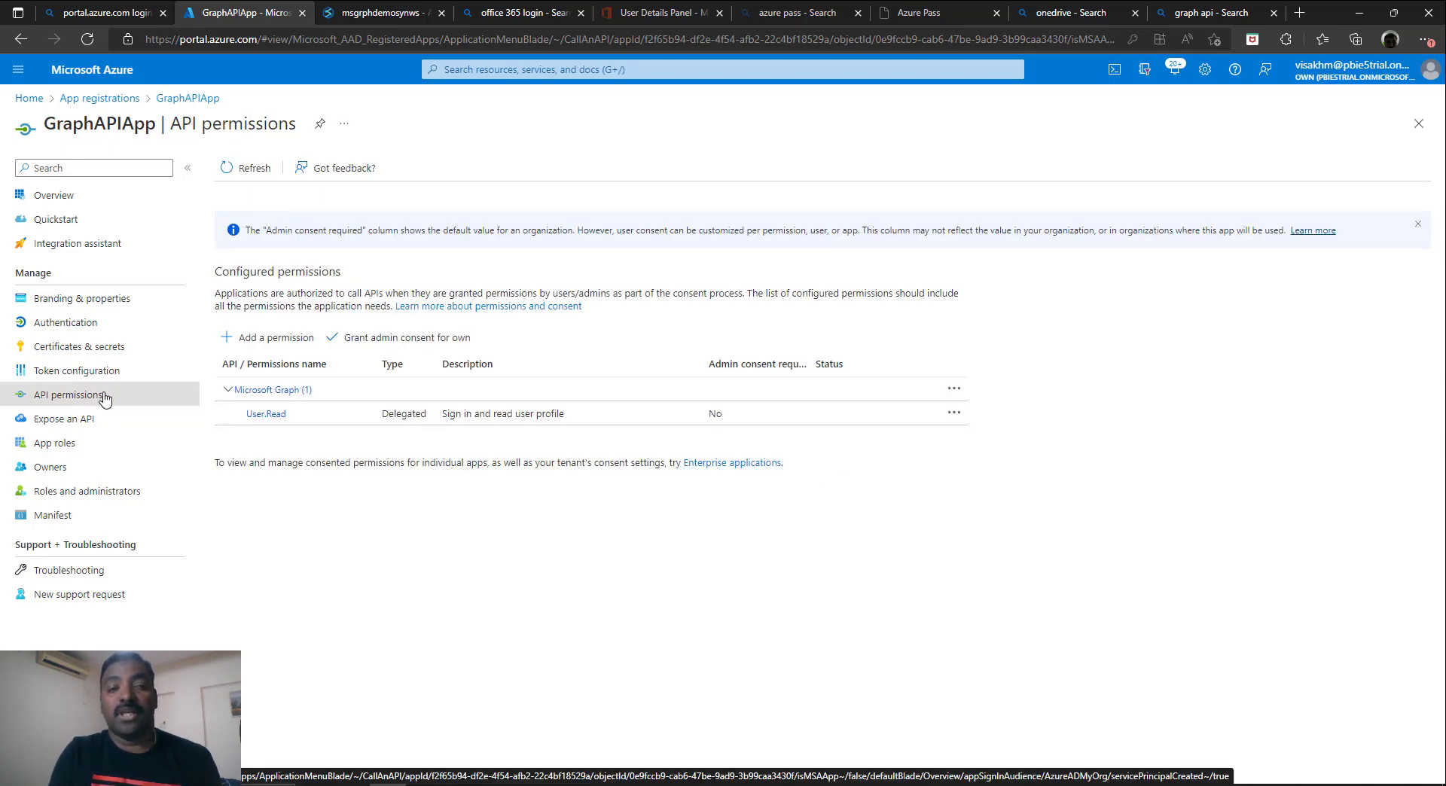
{"action": "left_click", "coordinate": [292, 346]}
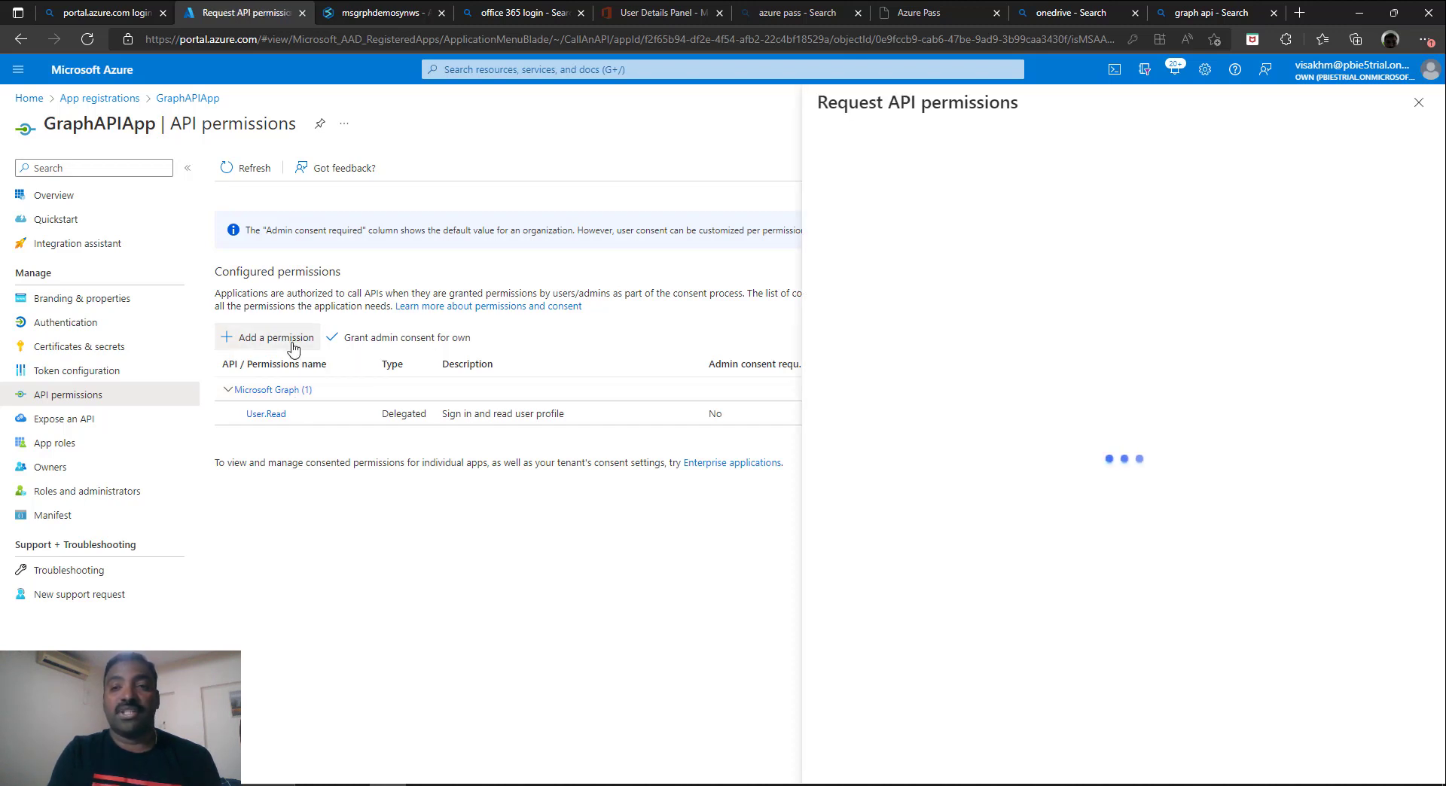
{"action": "left_click", "coordinate": [992, 247]}
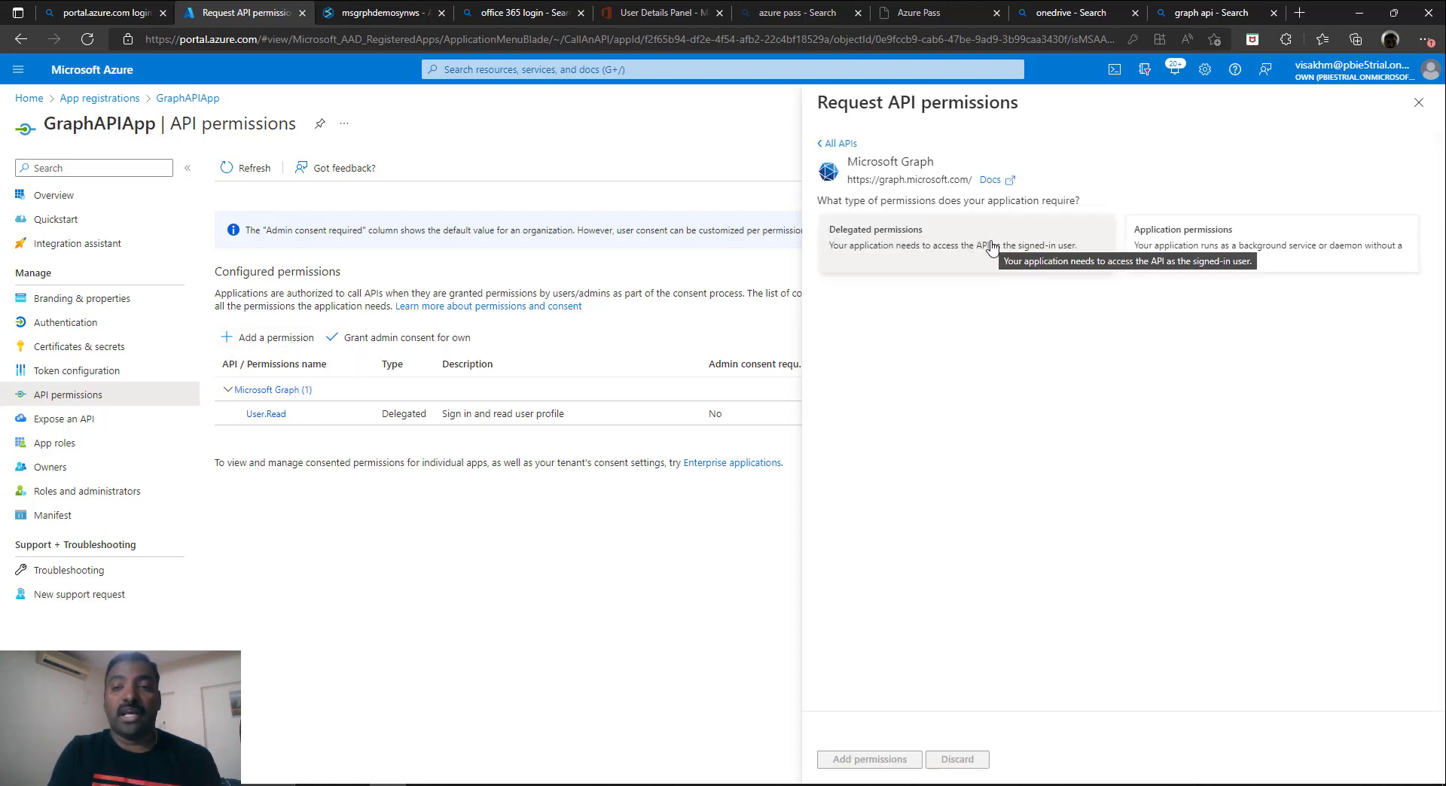
{"action": "left_click", "coordinate": [1164, 246]}
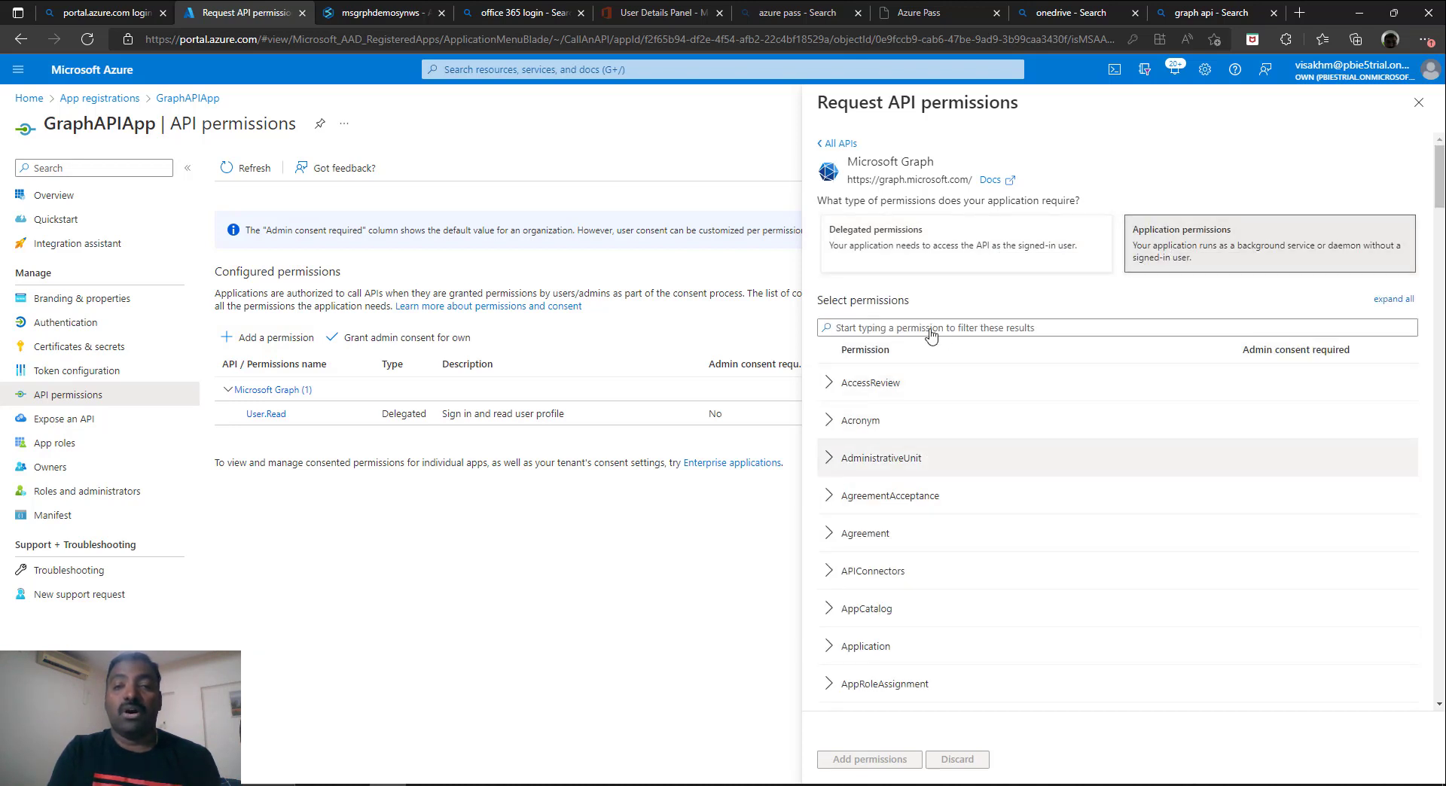
{"action": "left_click", "coordinate": [1001, 329]}
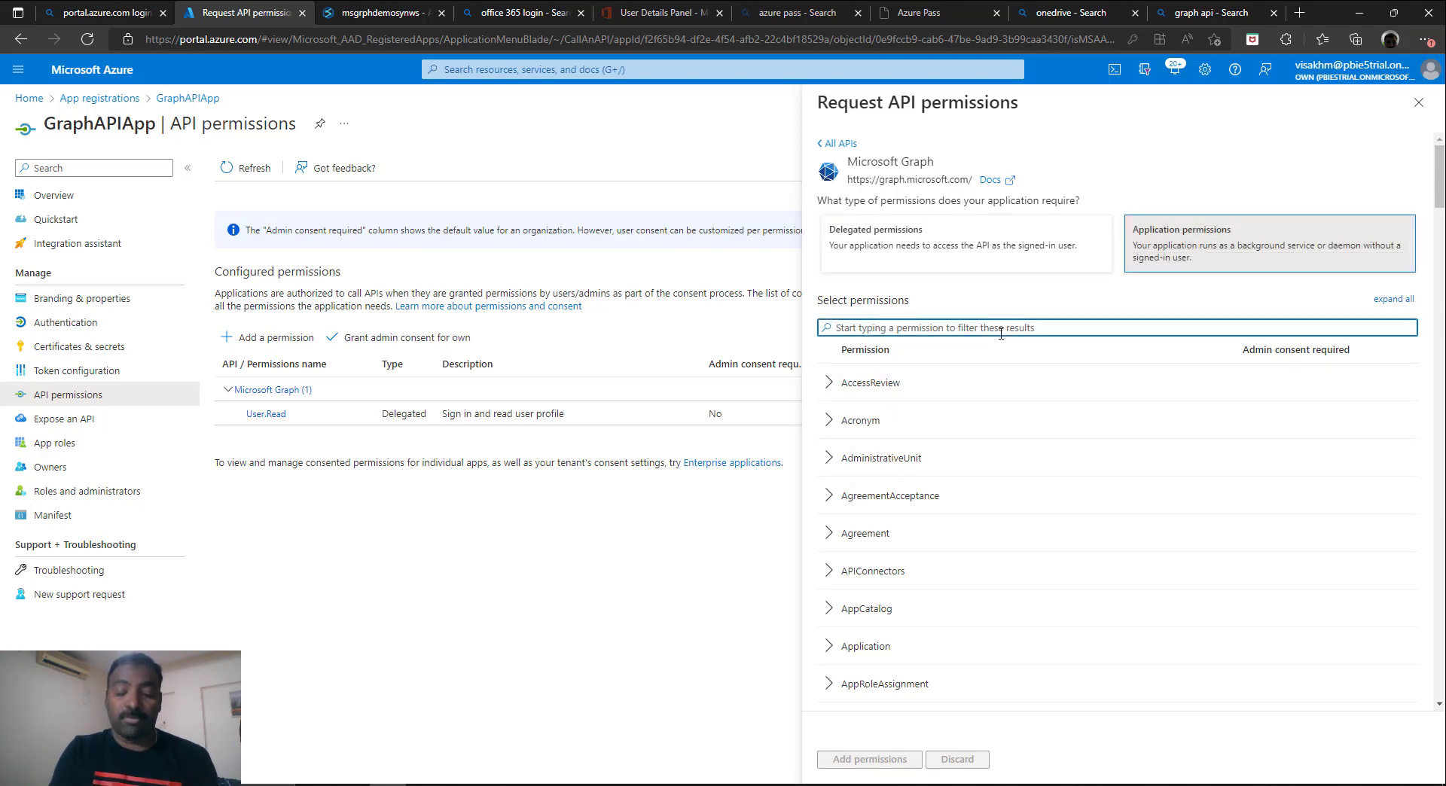
{"action": "type", "text": "directory"}
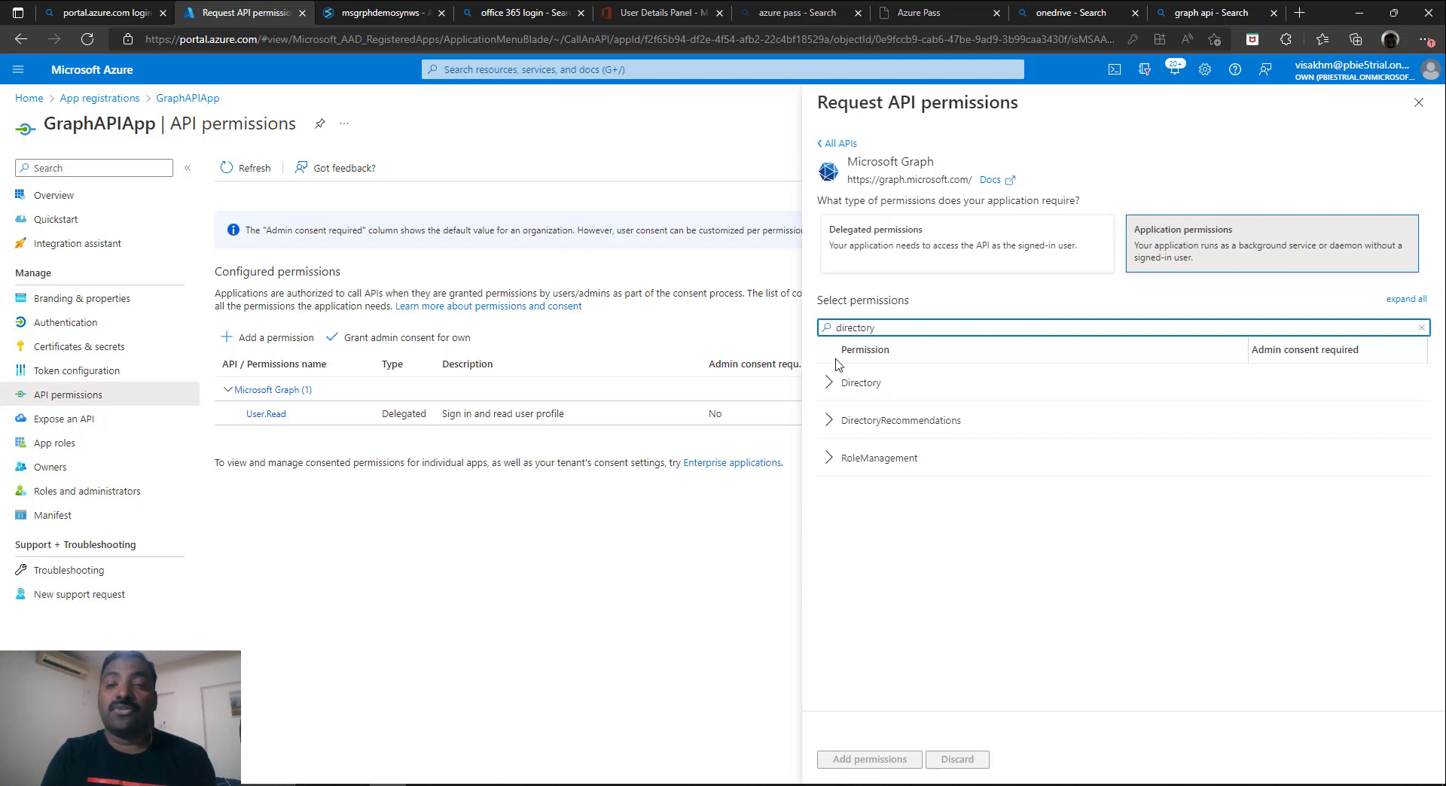
{"action": "left_click", "coordinate": [836, 383]}
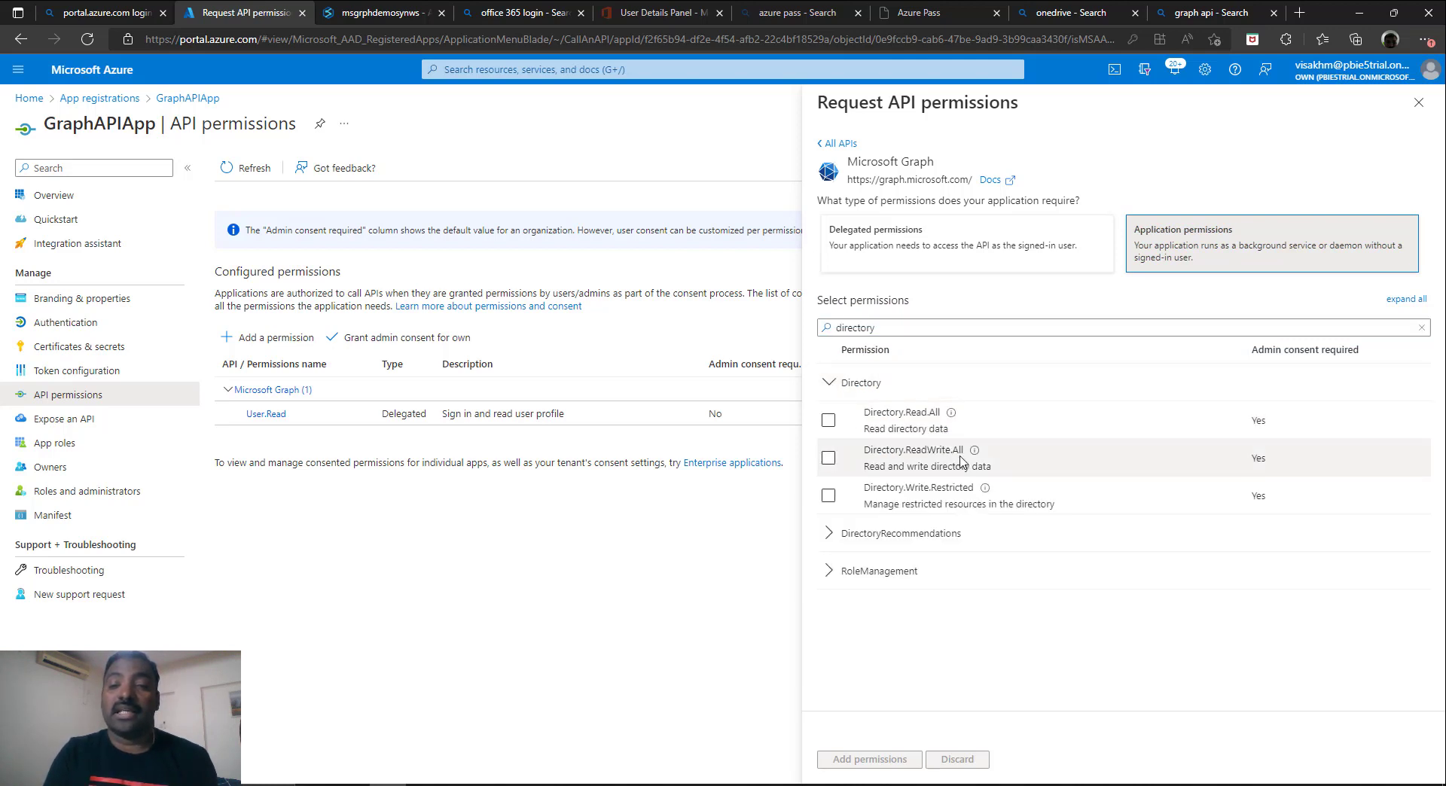
{"action": "left_click", "coordinate": [828, 420]}
- Filter the application permissions by "user" and select User.Read.All under User
{"action": "double_click", "coordinate": [870, 327]}
{"action": "key", "text": "BackSpace"}
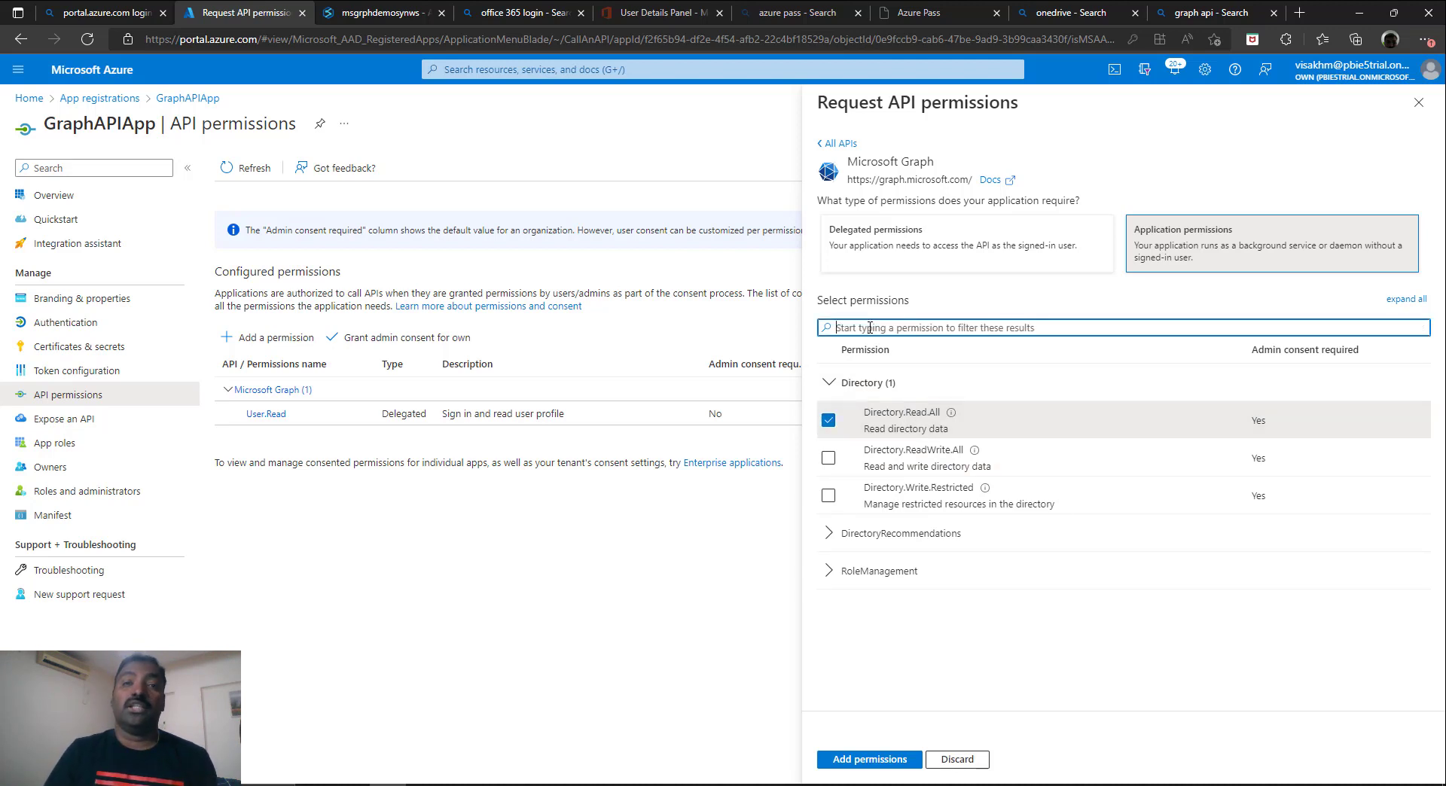
{"action": "type", "text": "user"}
{"action": "scroll", "coordinate": [832, 663], "scroll_direction": "down", "scroll_amount": 1}
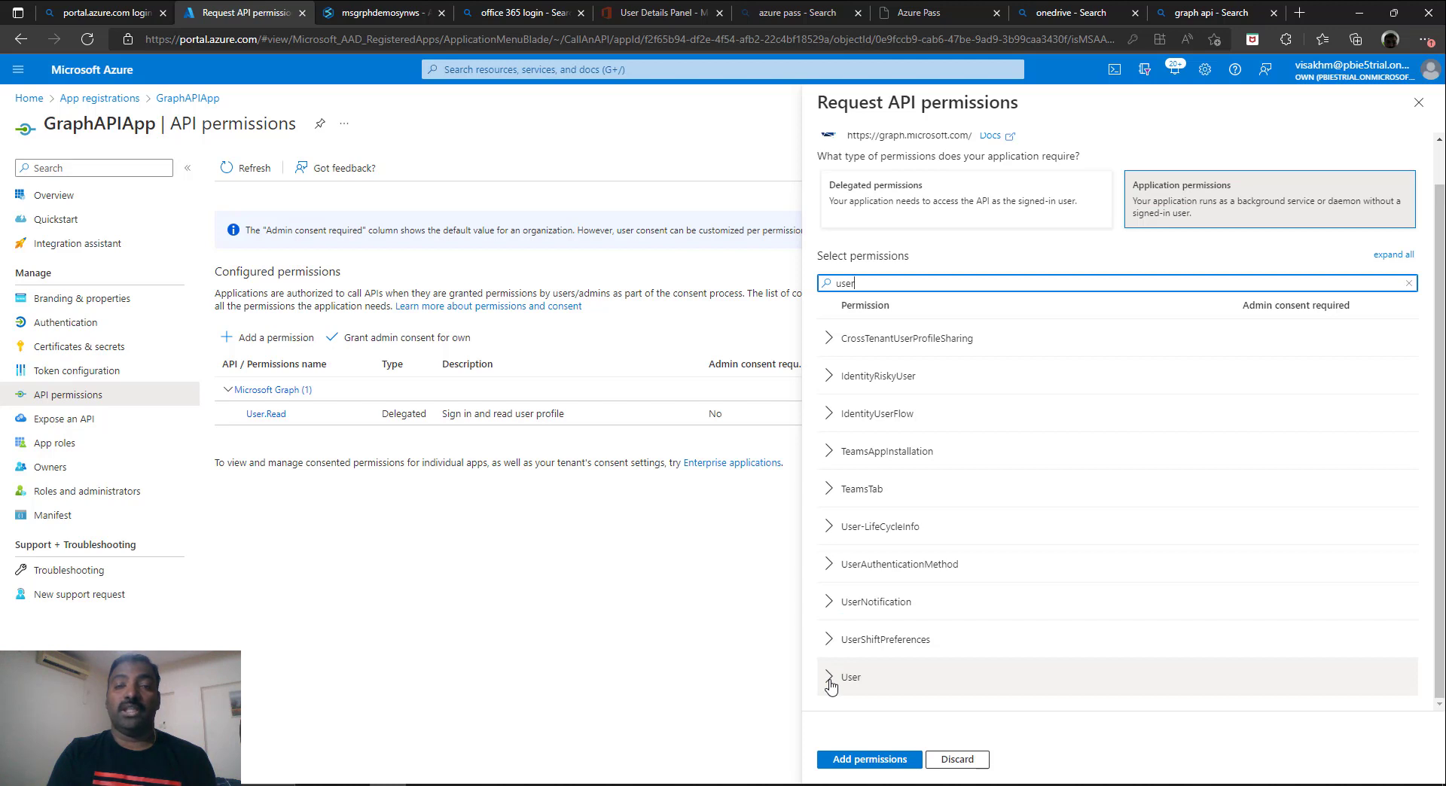
{"action": "left_click", "coordinate": [829, 677]}
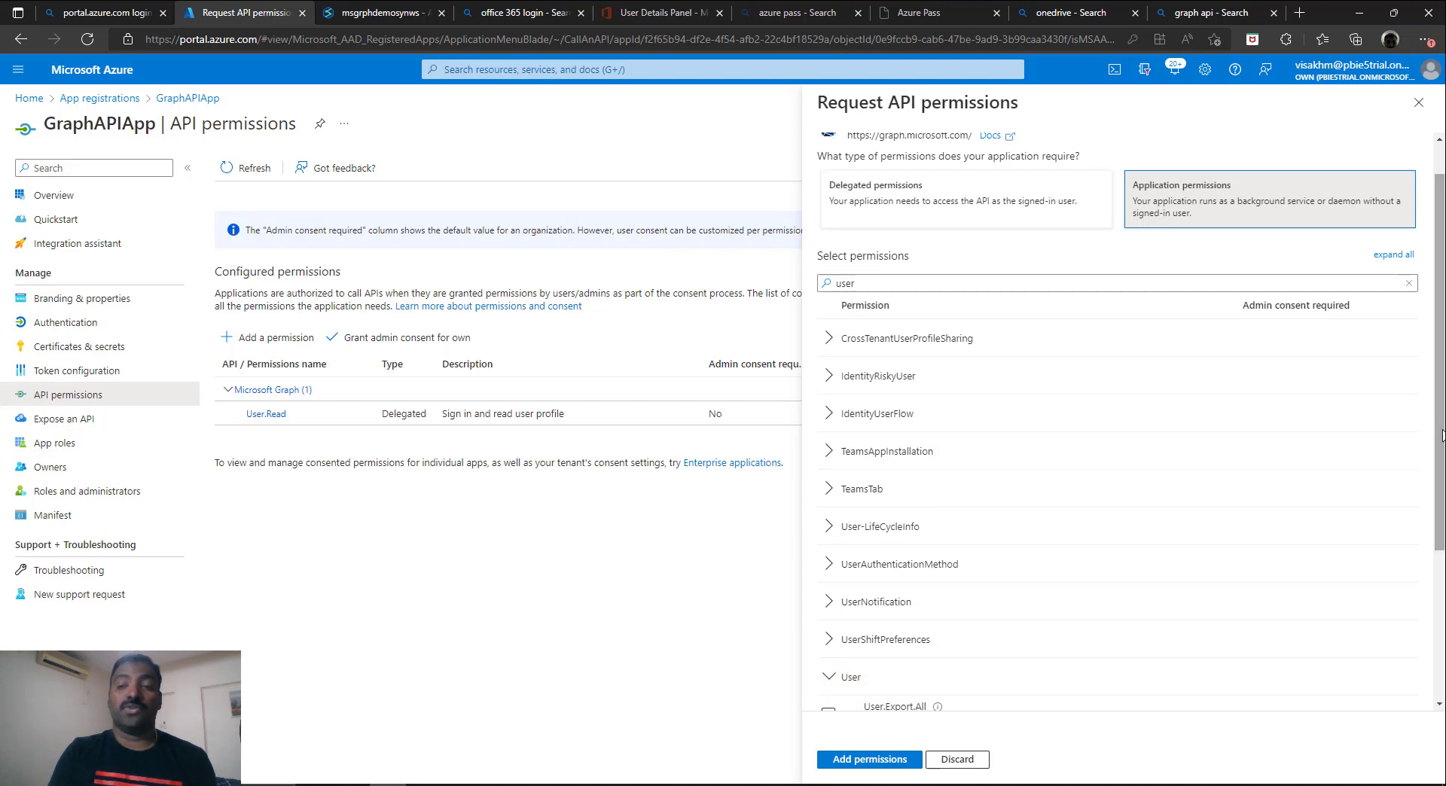
{"action": "scroll", "coordinate": [1348, 466], "scroll_direction": "down", "scroll_amount": 2}
{"action": "scroll", "coordinate": [1182, 506], "scroll_direction": "down", "scroll_amount": 1}
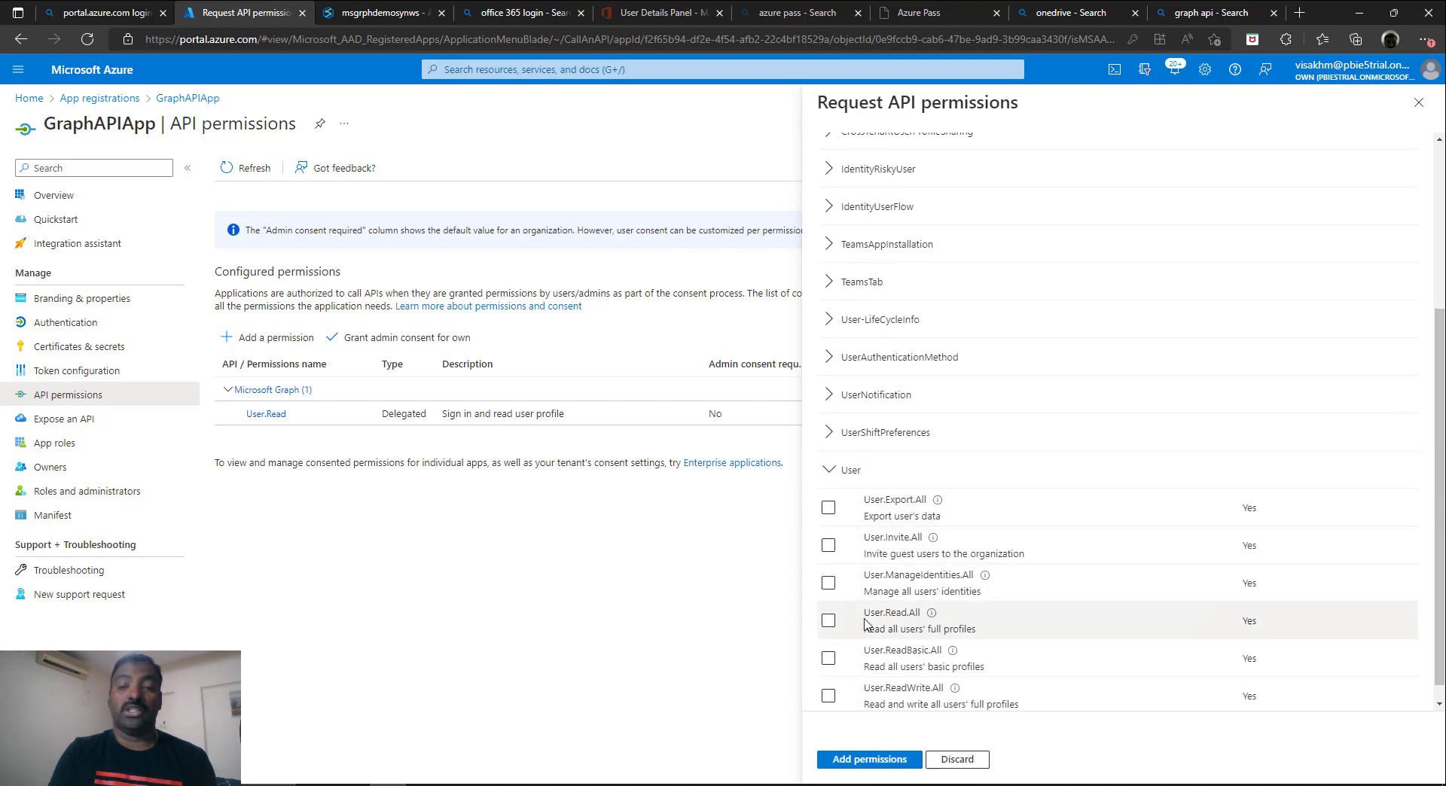
{"action": "left_click", "coordinate": [829, 628]}
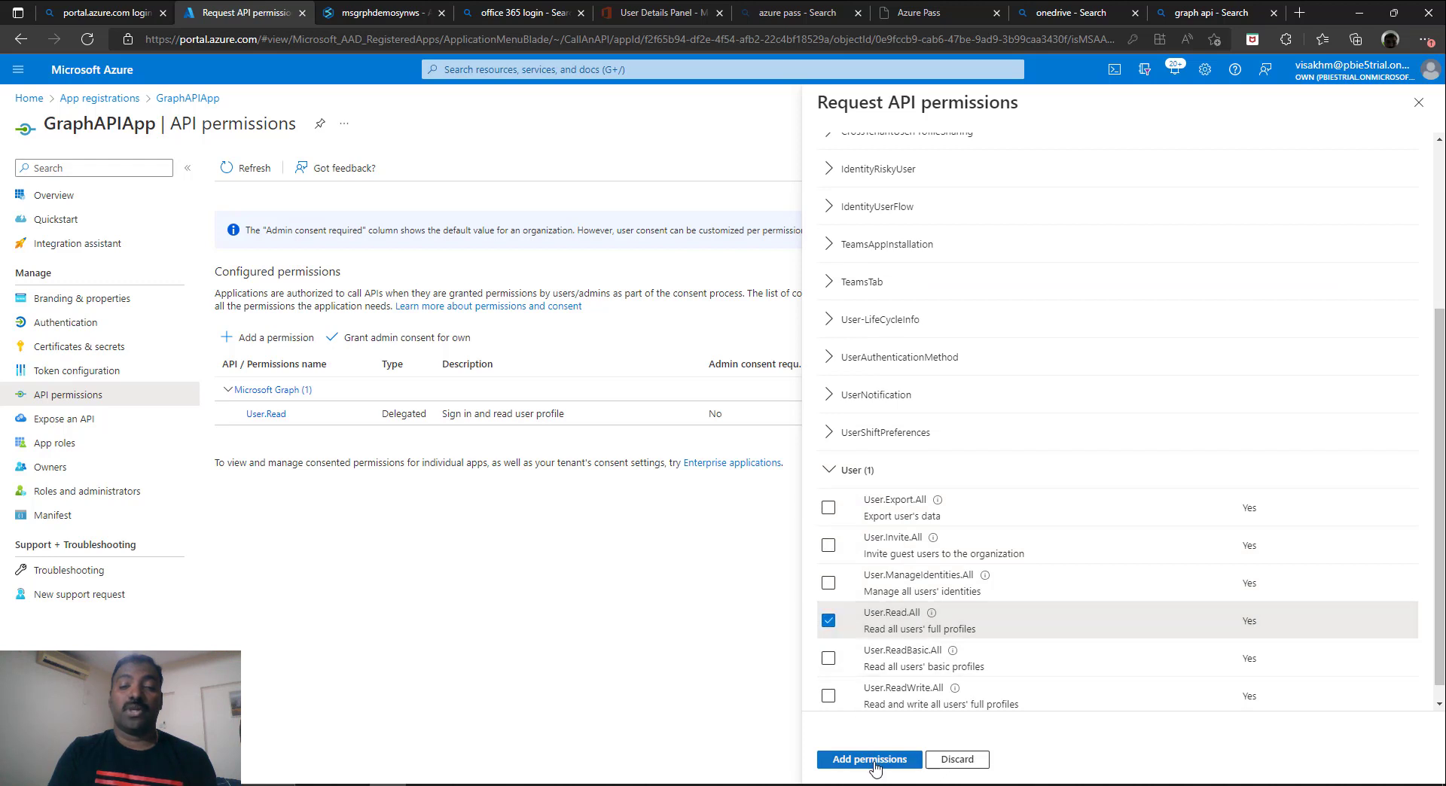
- Add the selected permissions to GraphAPIApp and grant admin consent for the organization
{"action": "left_click", "coordinate": [873, 763]}
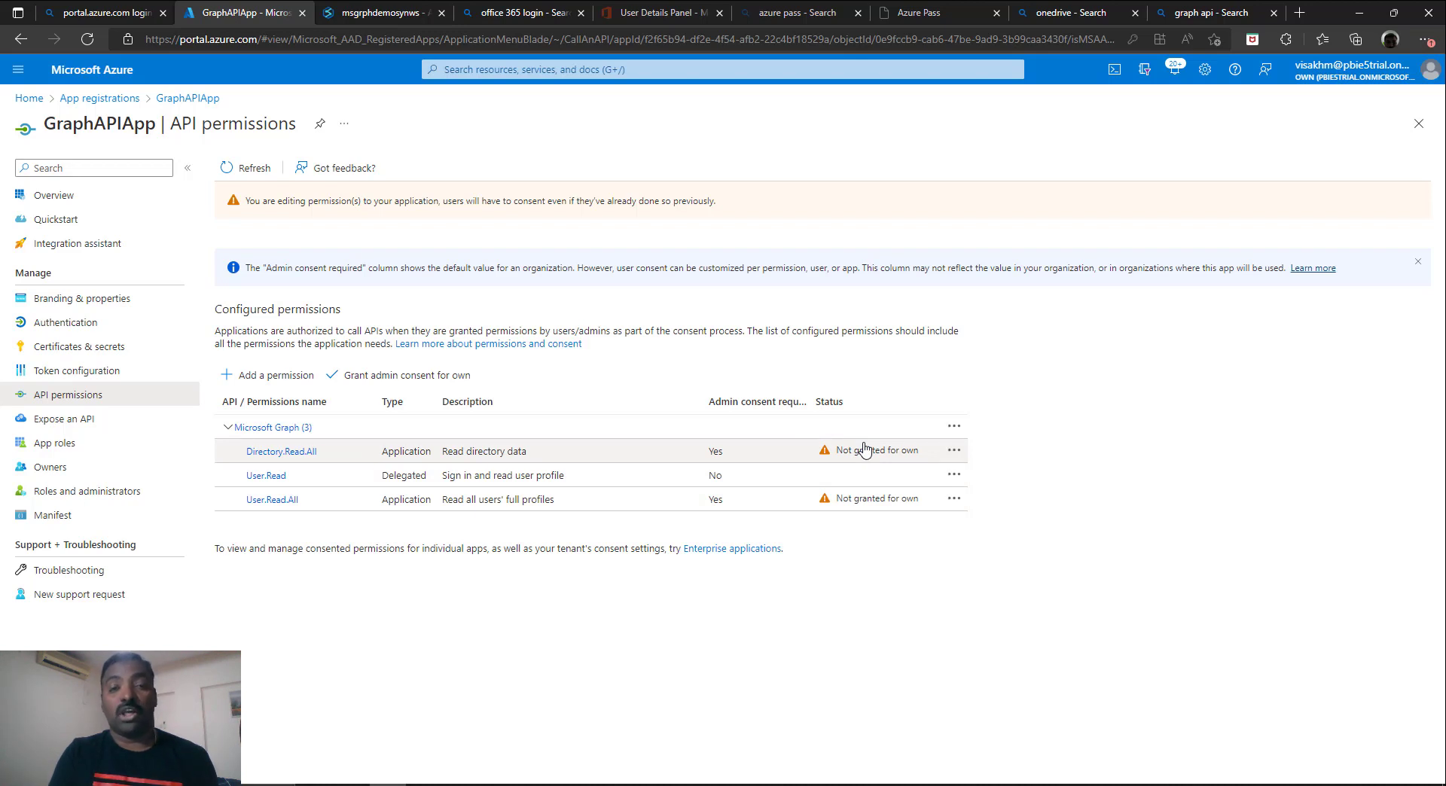
{"action": "left_click", "coordinate": [393, 380]}
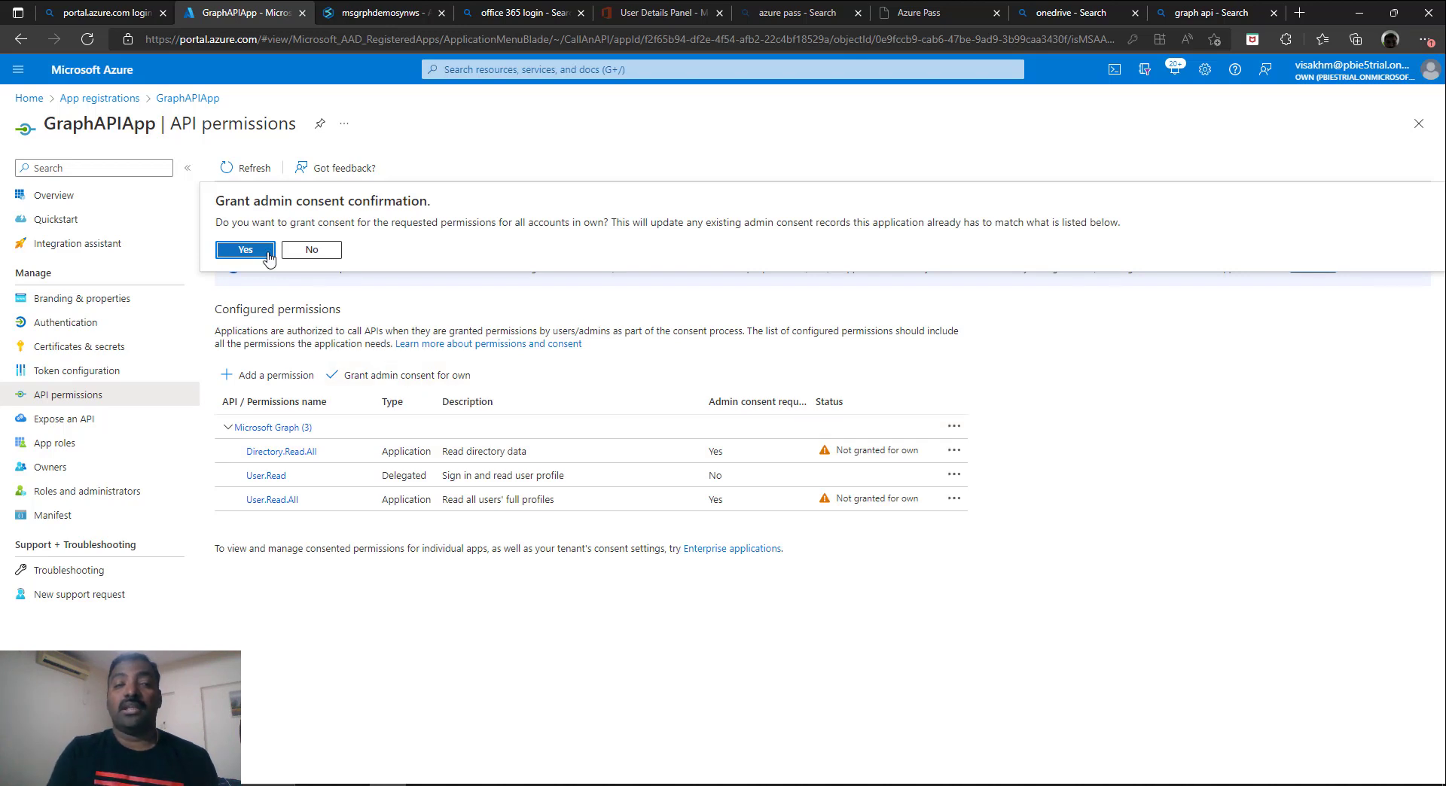
{"action": "left_click", "coordinate": [246, 251]}
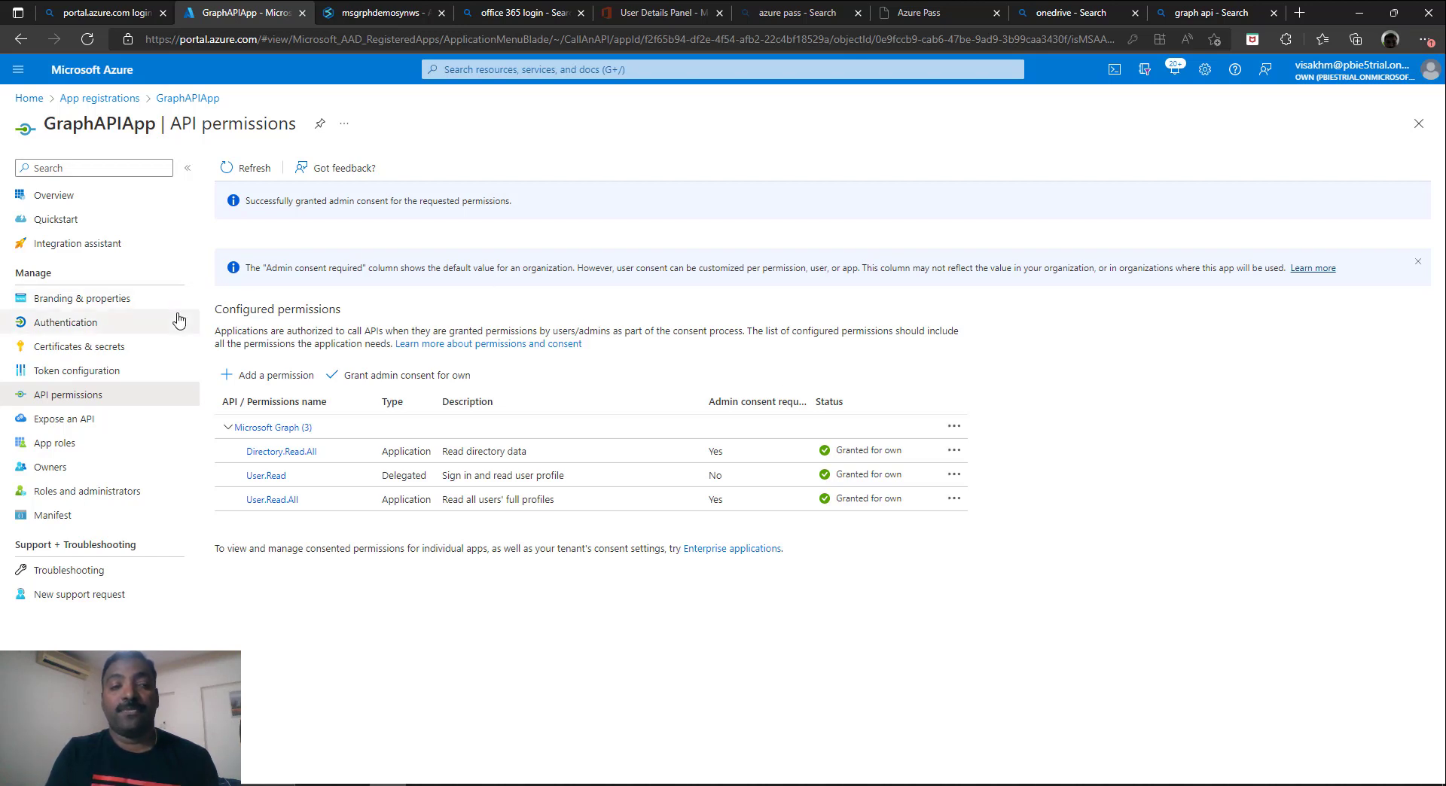
- Add a client secret described as "graph api secret" with the recommended 6-month expiry to GraphAPIApp
{"action": "left_click", "coordinate": [115, 343]}
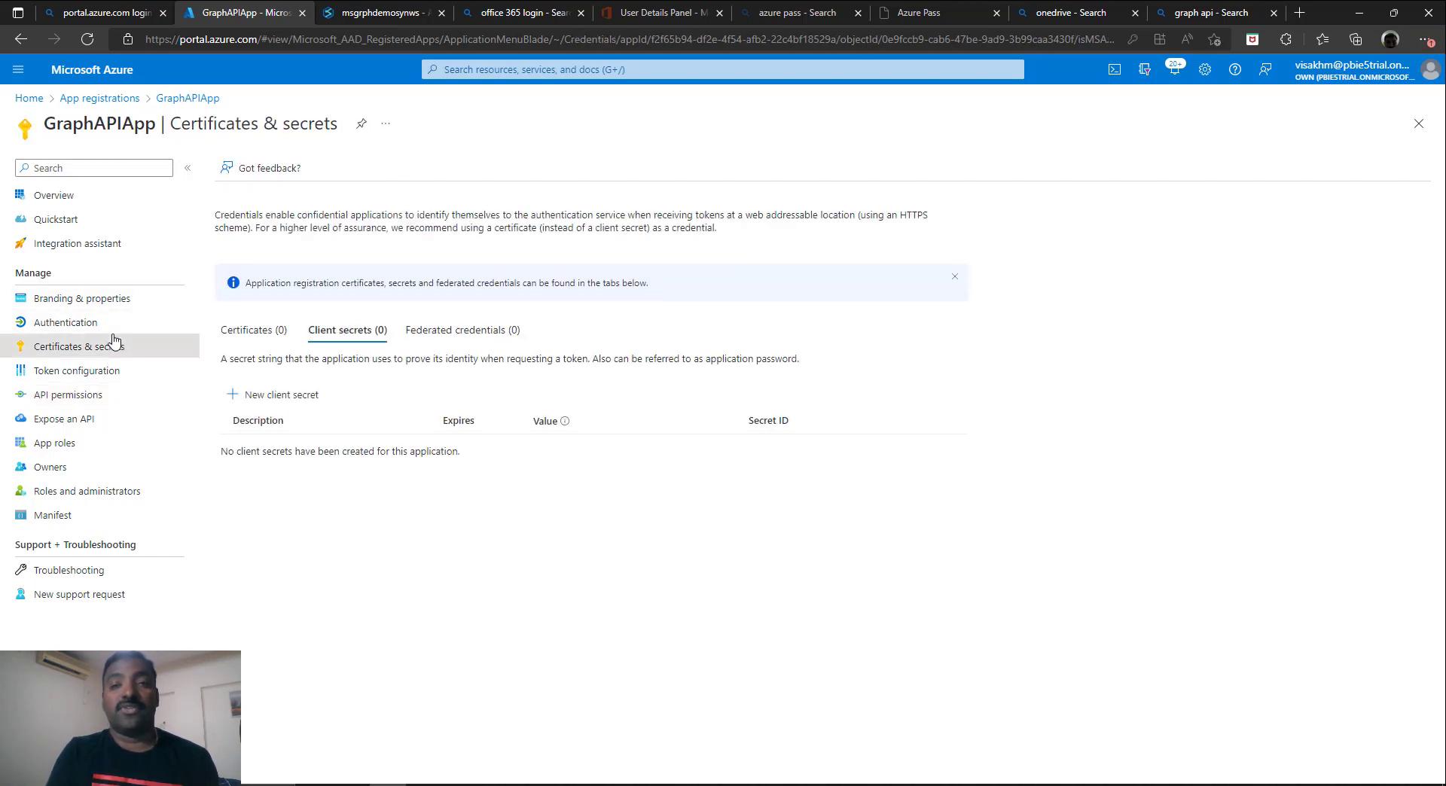
{"action": "left_click", "coordinate": [290, 399]}
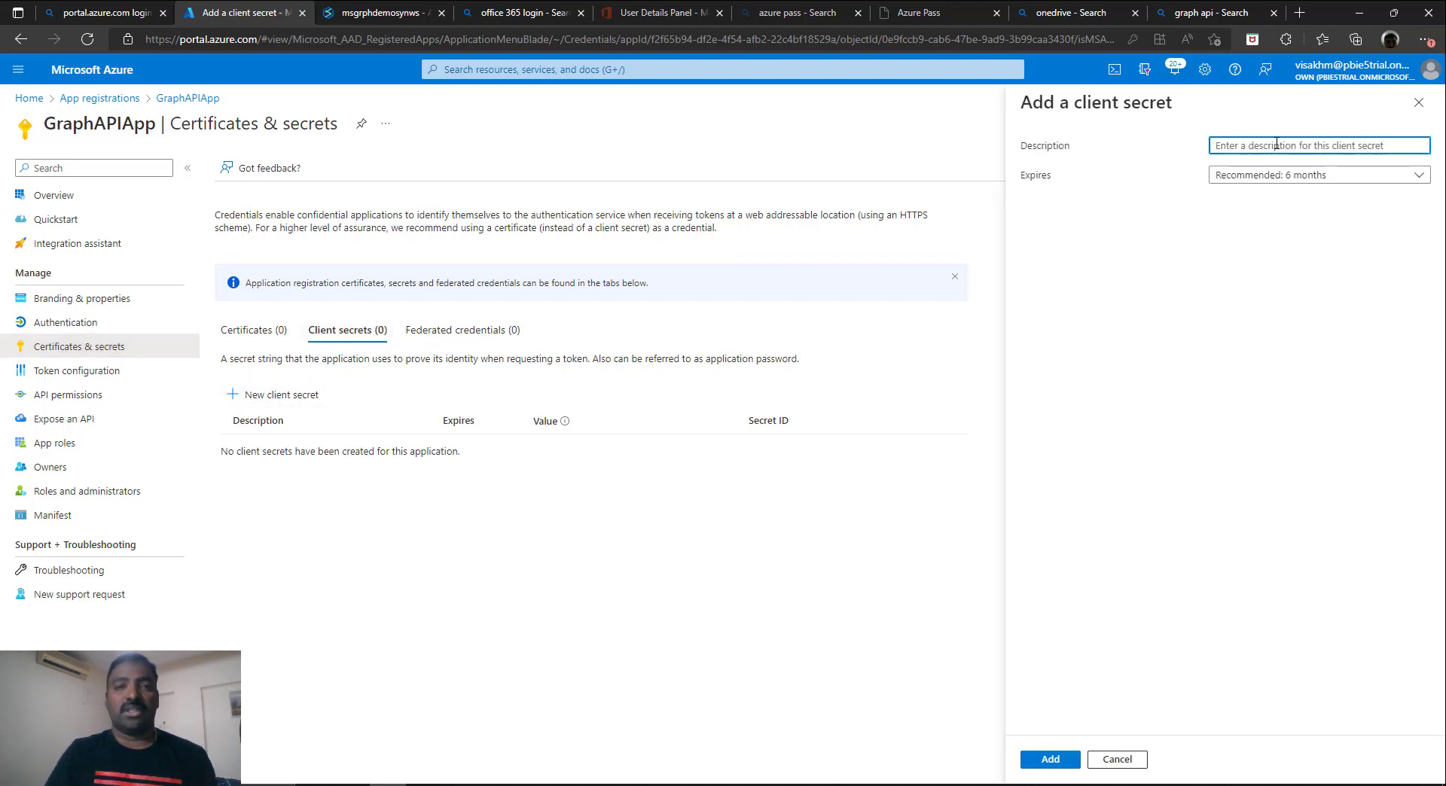
{"action": "type", "text": "graph api secret"}
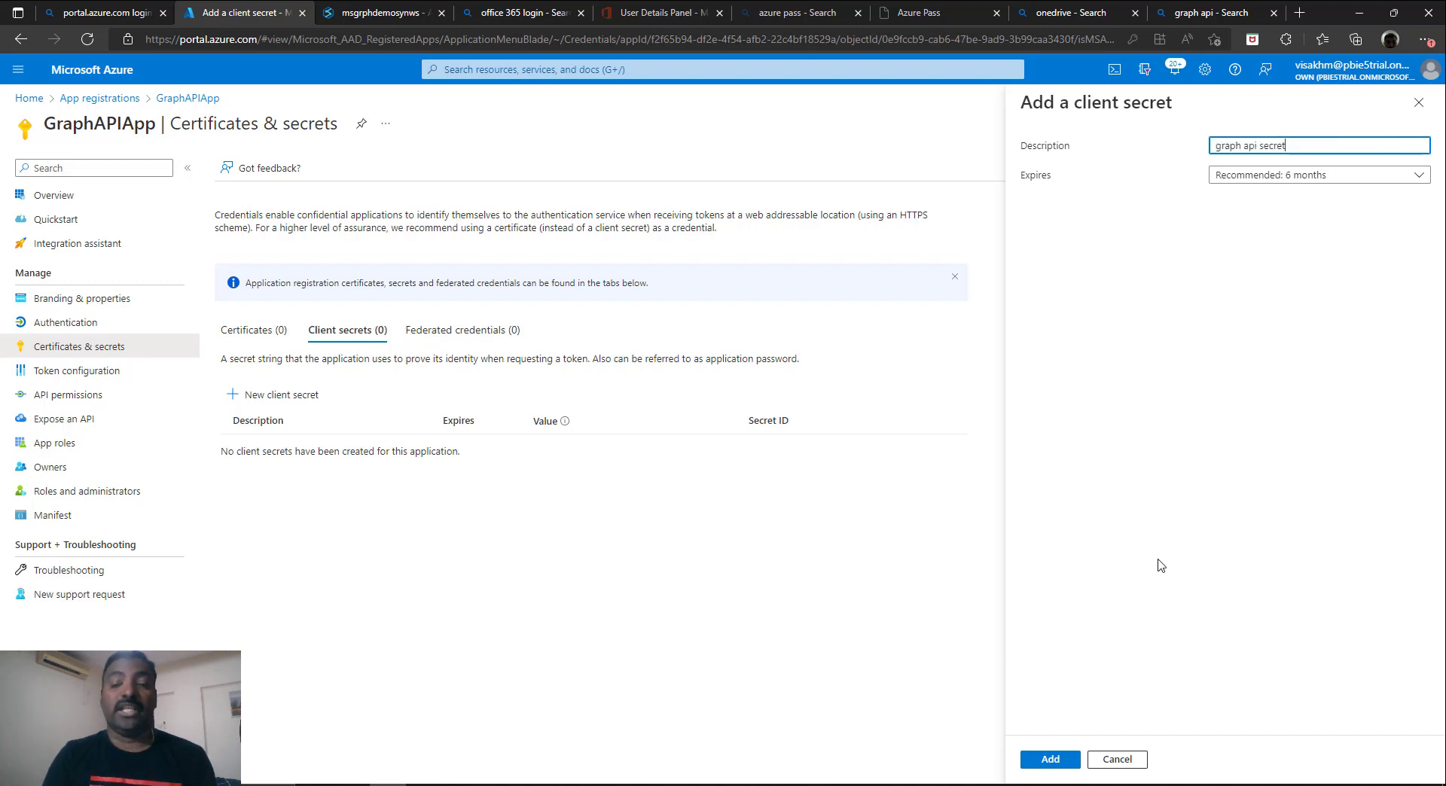
{"action": "left_click", "coordinate": [1050, 761]}
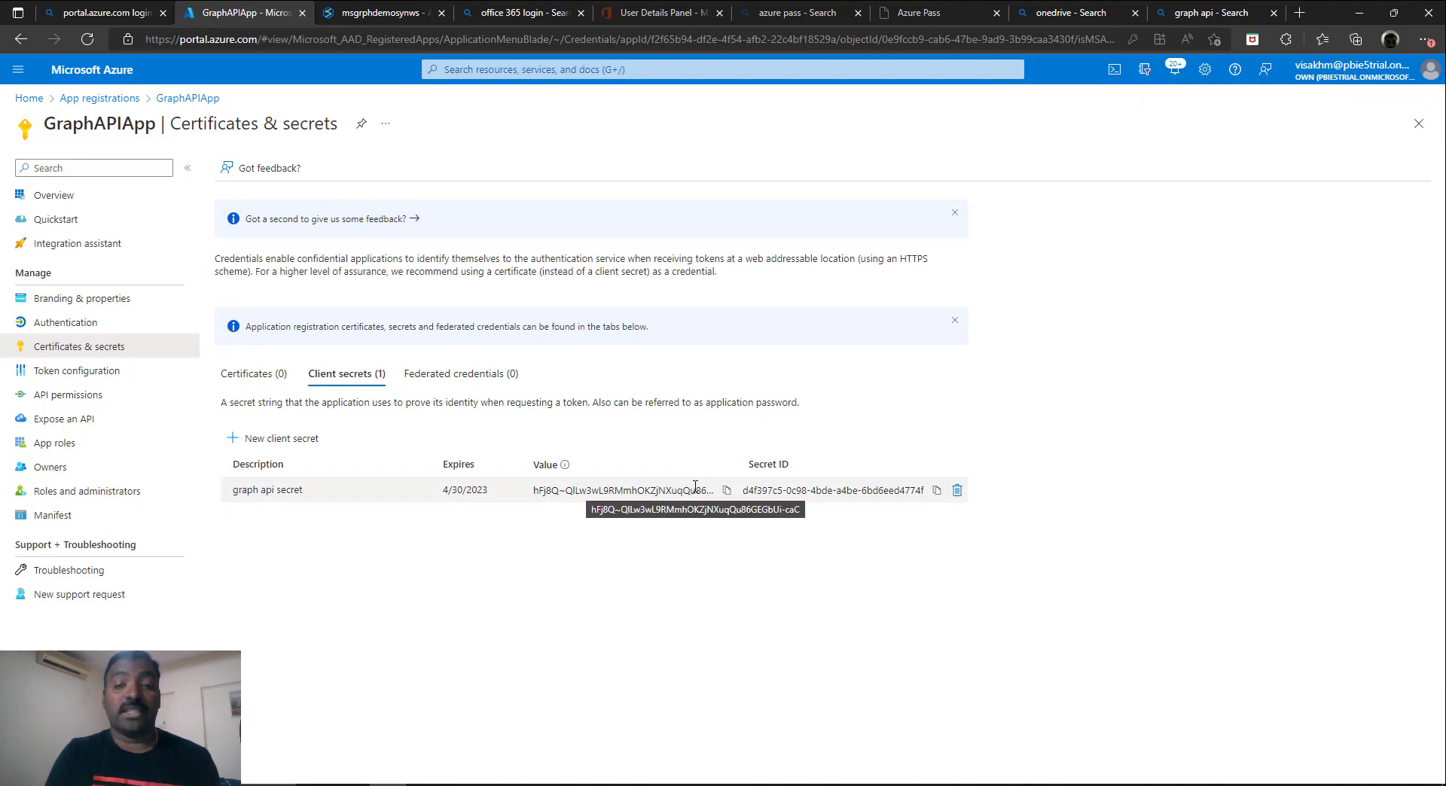
- Copy the new client secret's value and paste it into a new Notepad document
{"action": "left_click", "coordinate": [727, 490]}
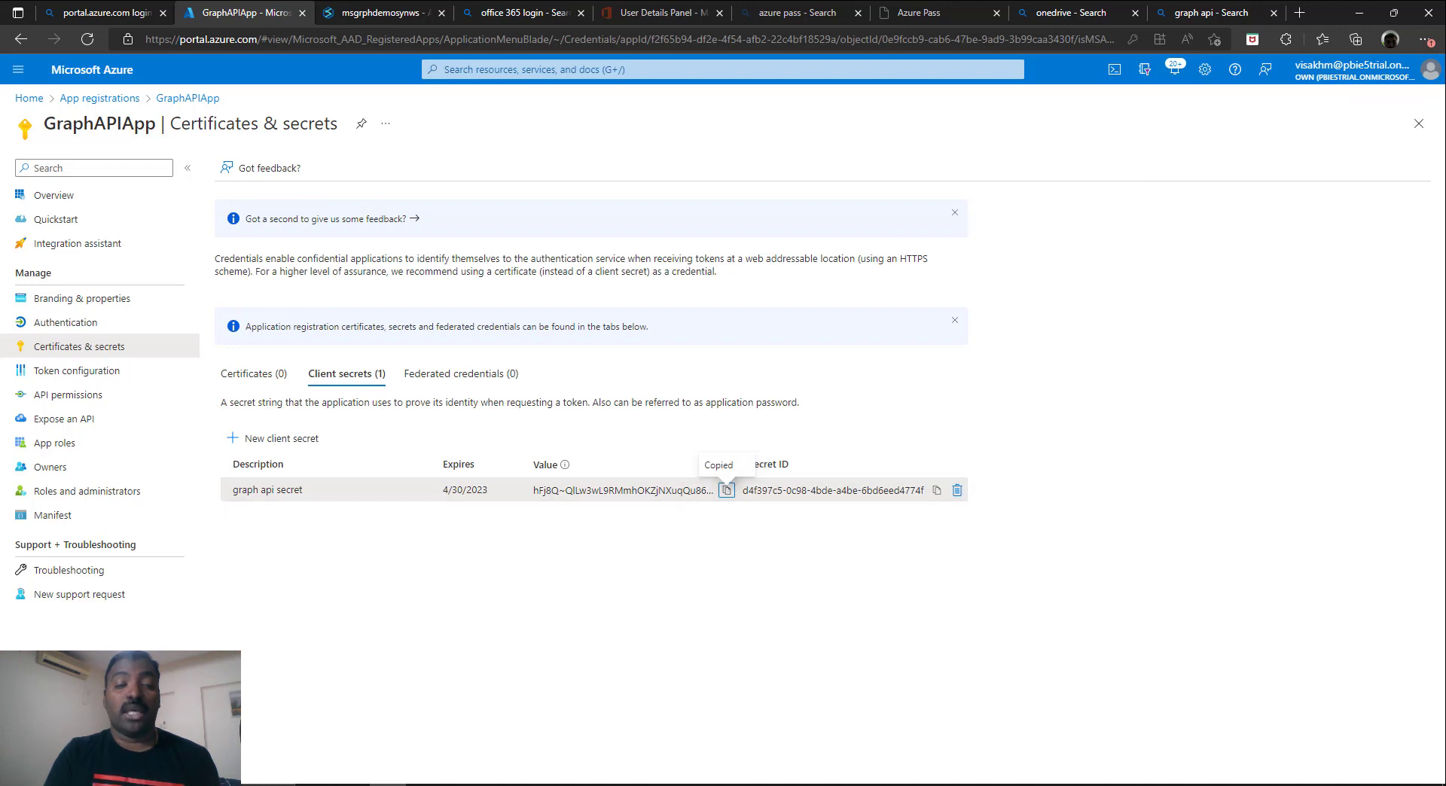
{"action": "left_click", "coordinate": [165, 784]}
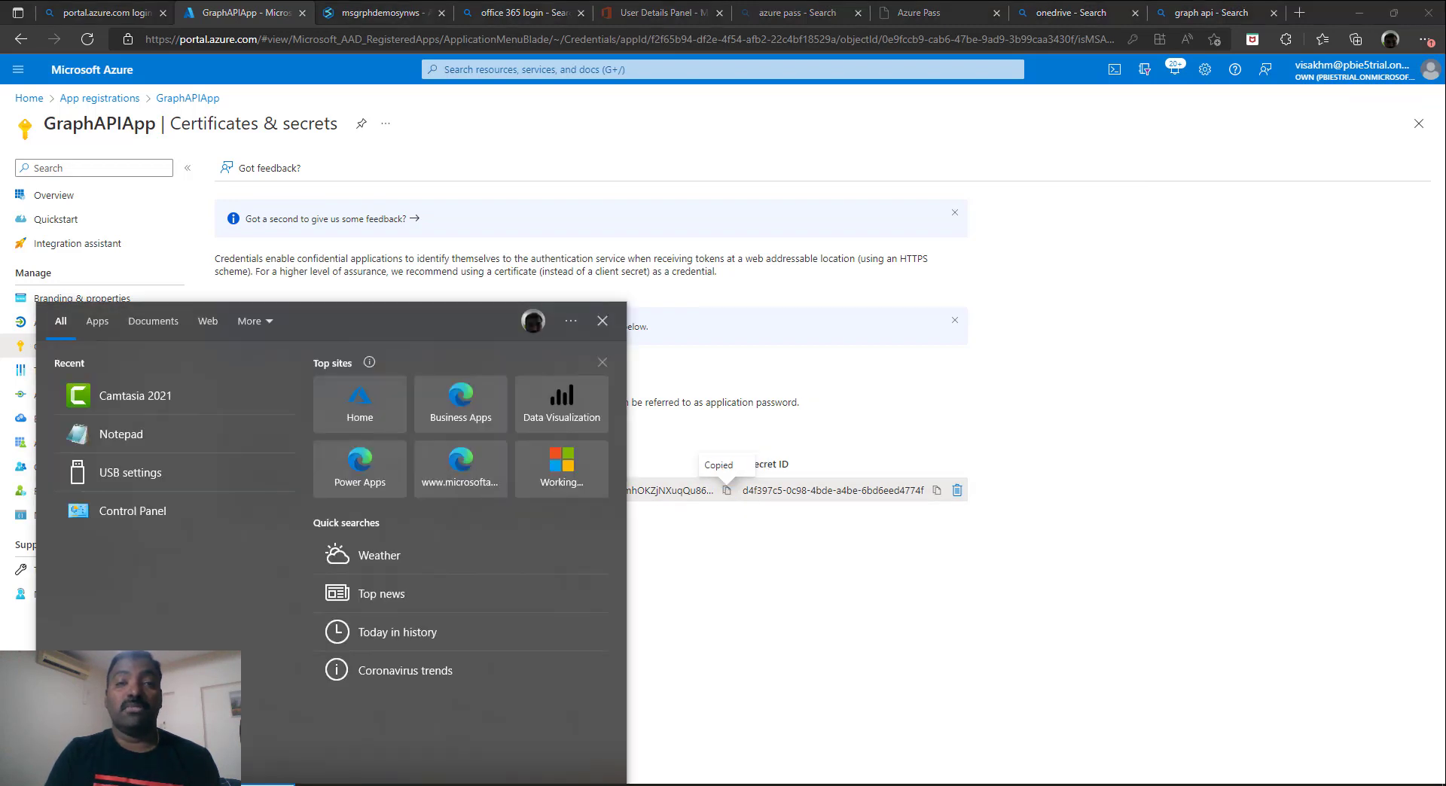
{"action": "left_click", "coordinate": [120, 434]}
{"action": "right_click", "coordinate": [825, 289]}
{"action": "left_click", "coordinate": [862, 355]}
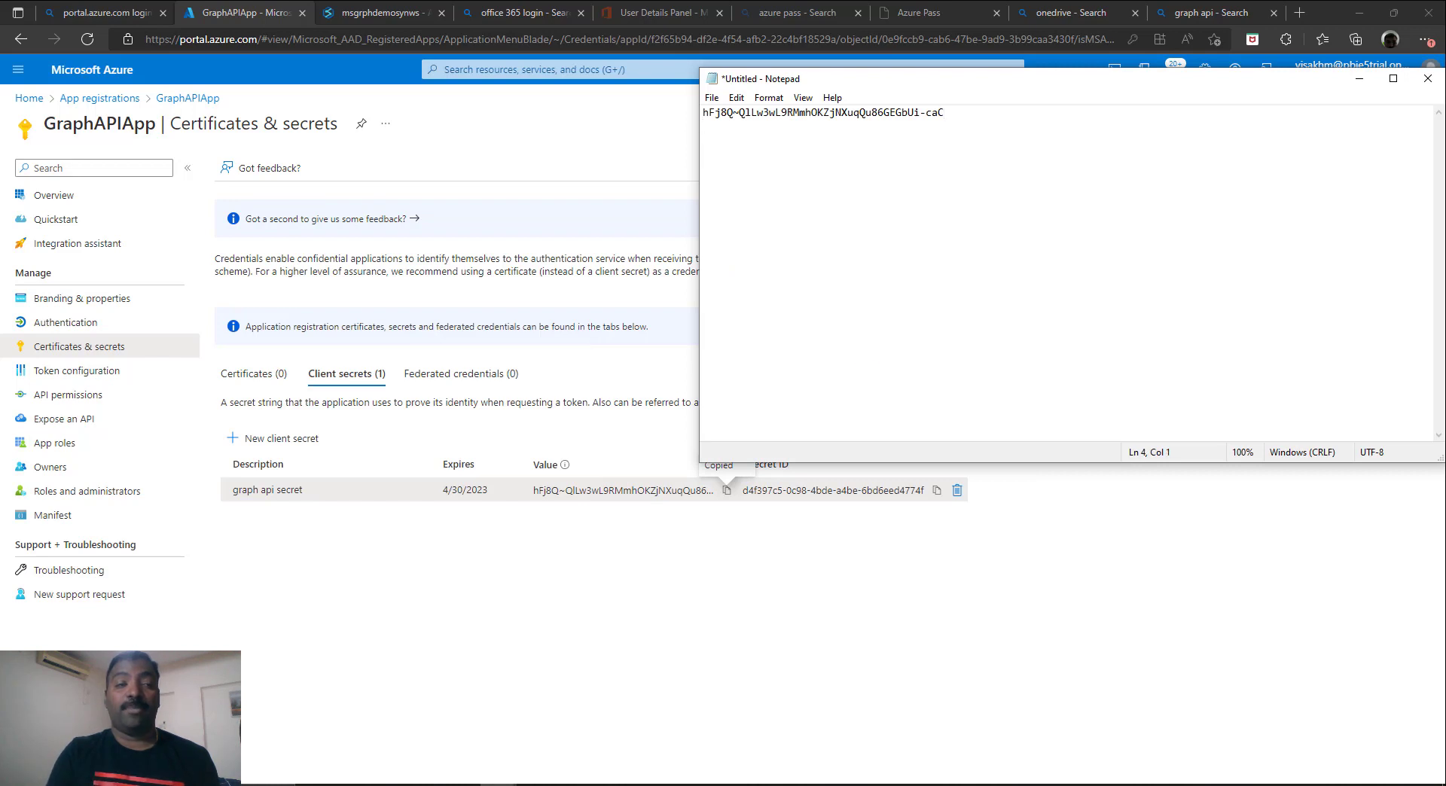
- Copy GraphAPIApp's application (client) ID from its overview and paste it below the secret in Notepad
{"action": "left_click", "coordinate": [81, 196]}
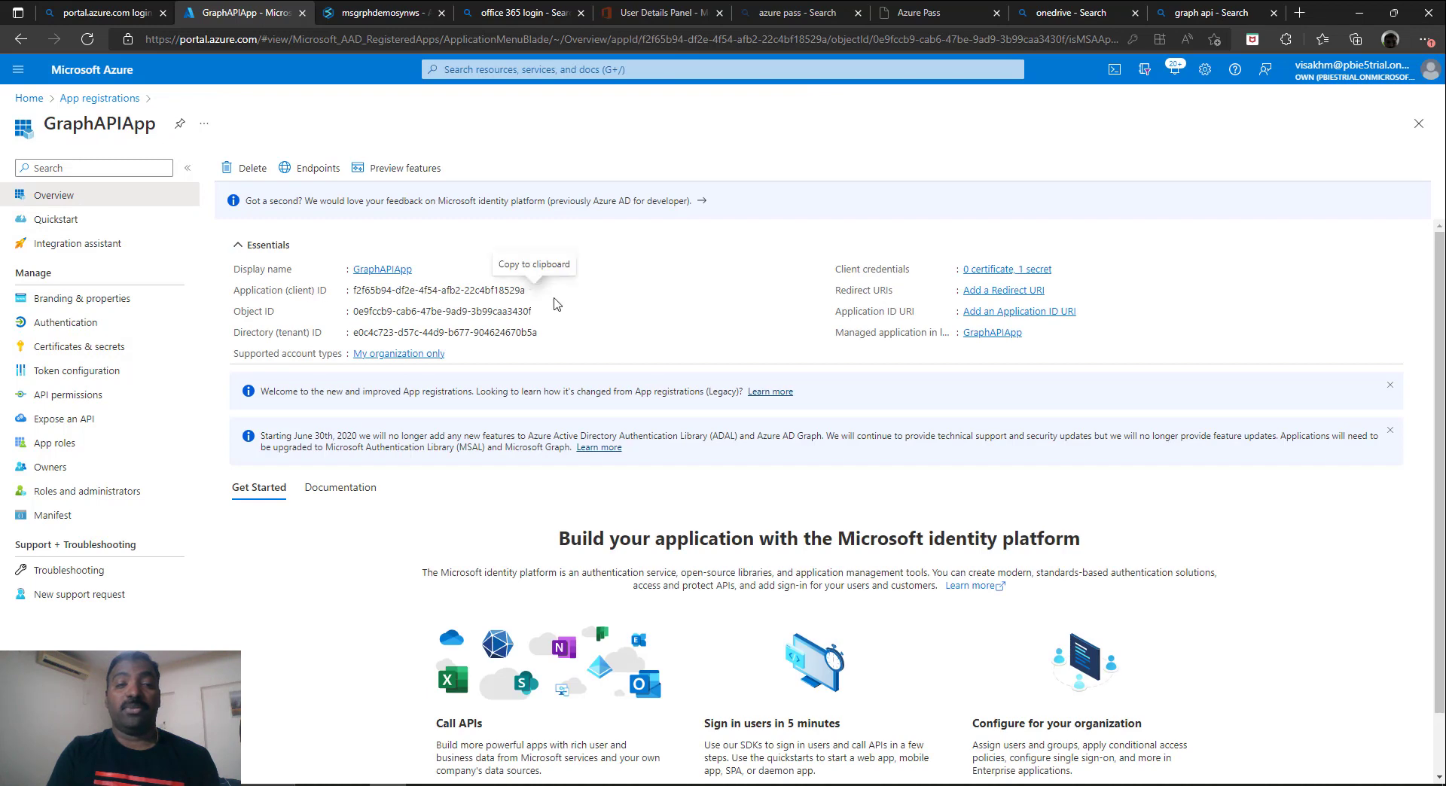
{"action": "left_click", "coordinate": [534, 291]}
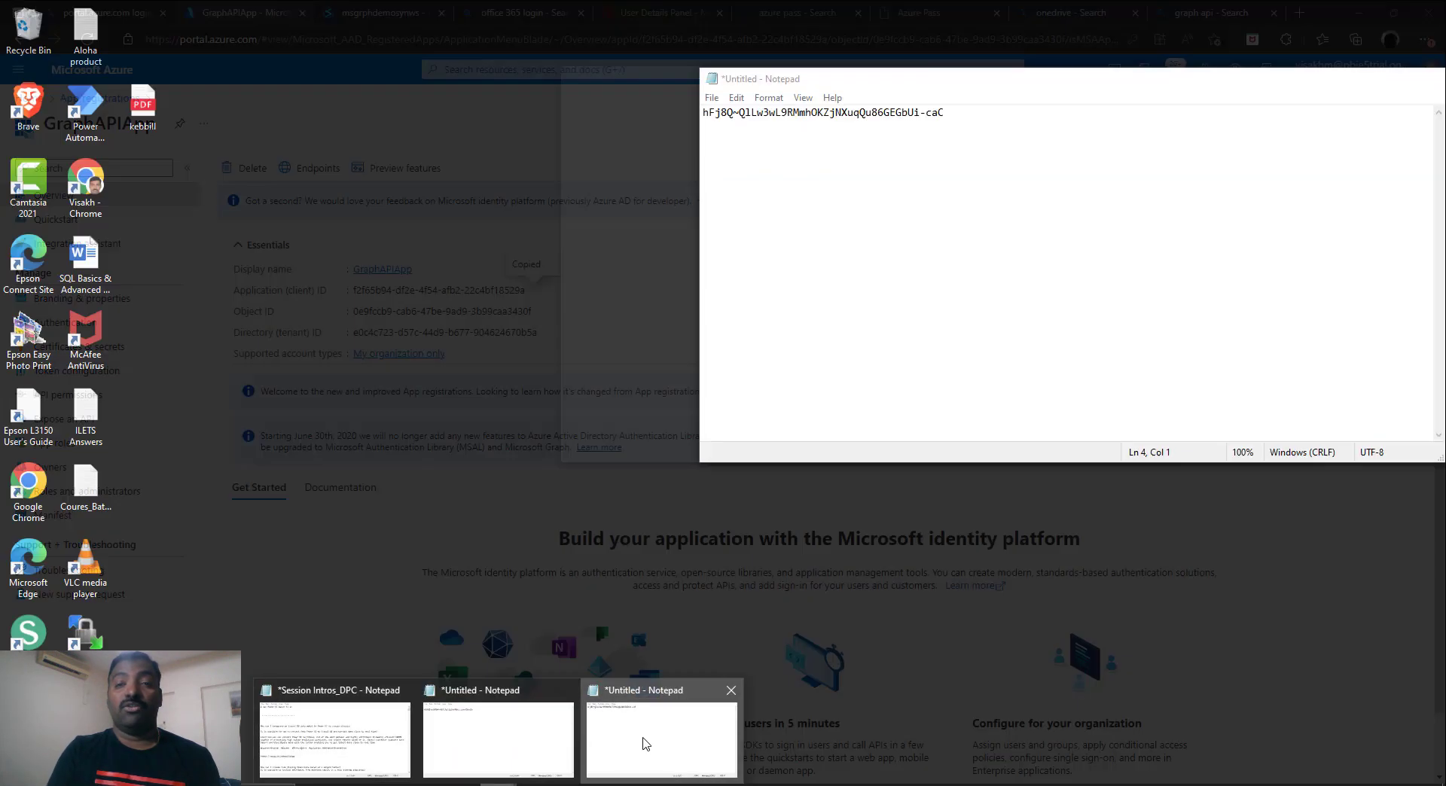
{"action": "left_click", "coordinate": [646, 742]}
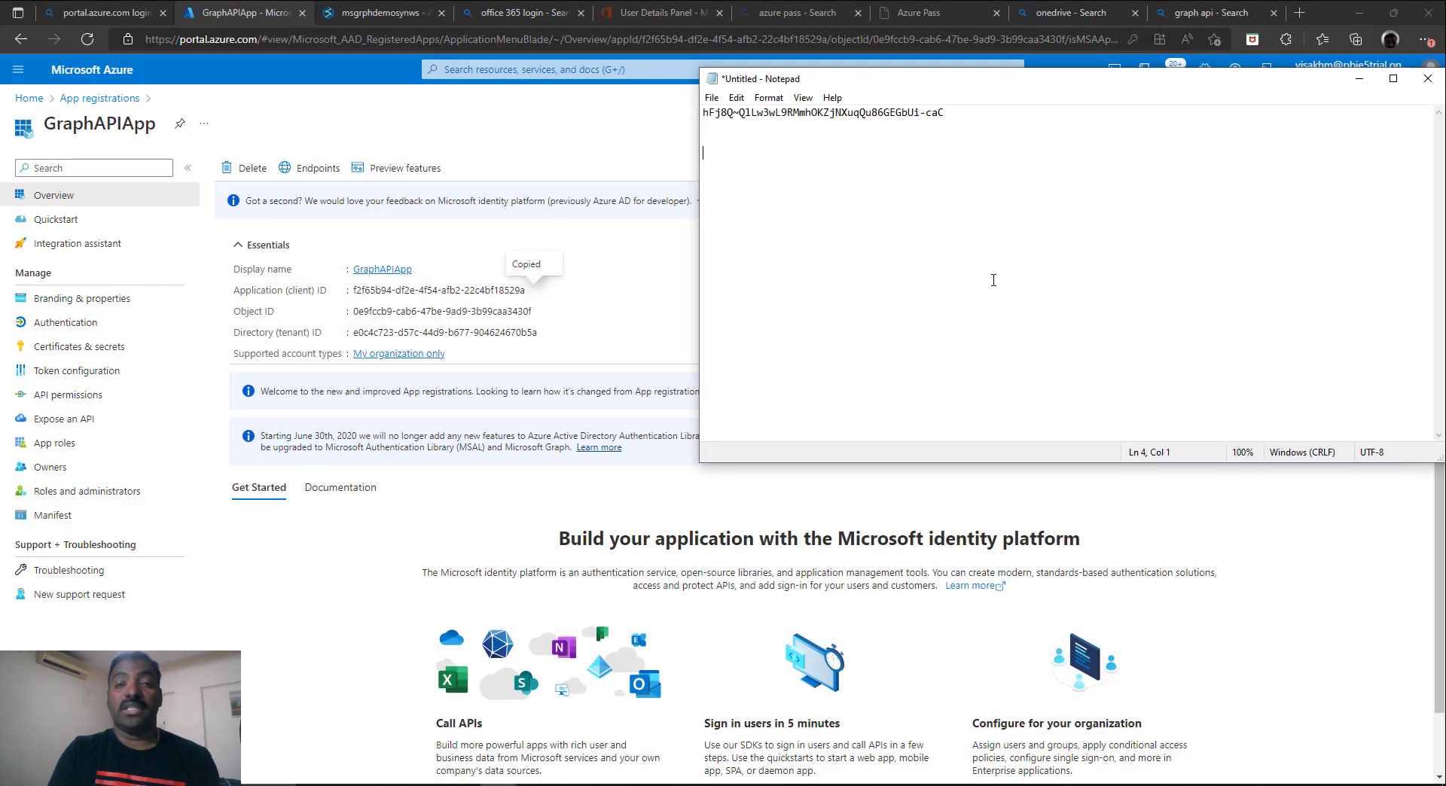
{"action": "key", "text": "ctrl+v"}
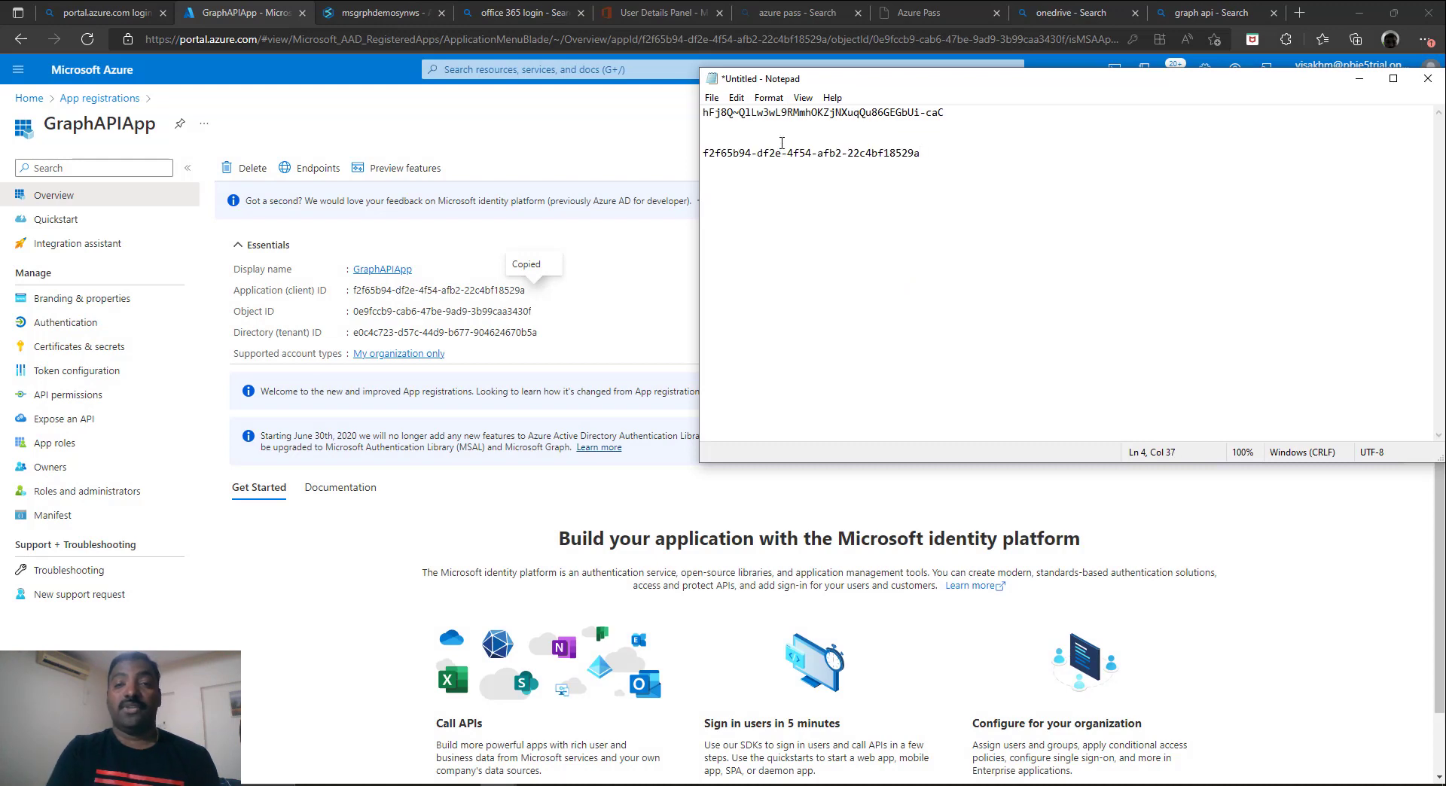
- In the Synapse linked service, fill in the service principal ID with the noted client ID and the service principal key with the client secret
{"action": "left_click", "coordinate": [362, 11]}
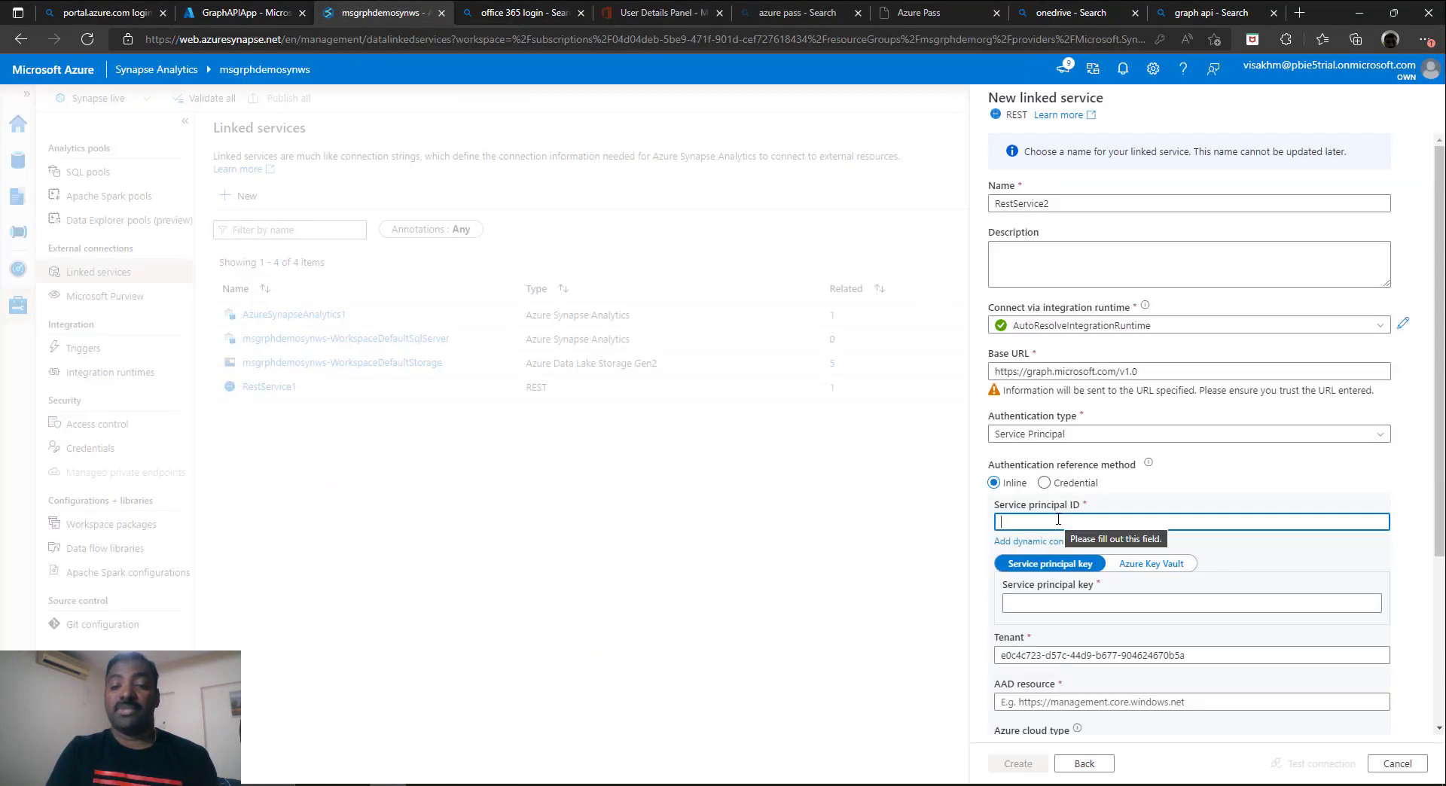
{"action": "left_click", "coordinate": [497, 783]}
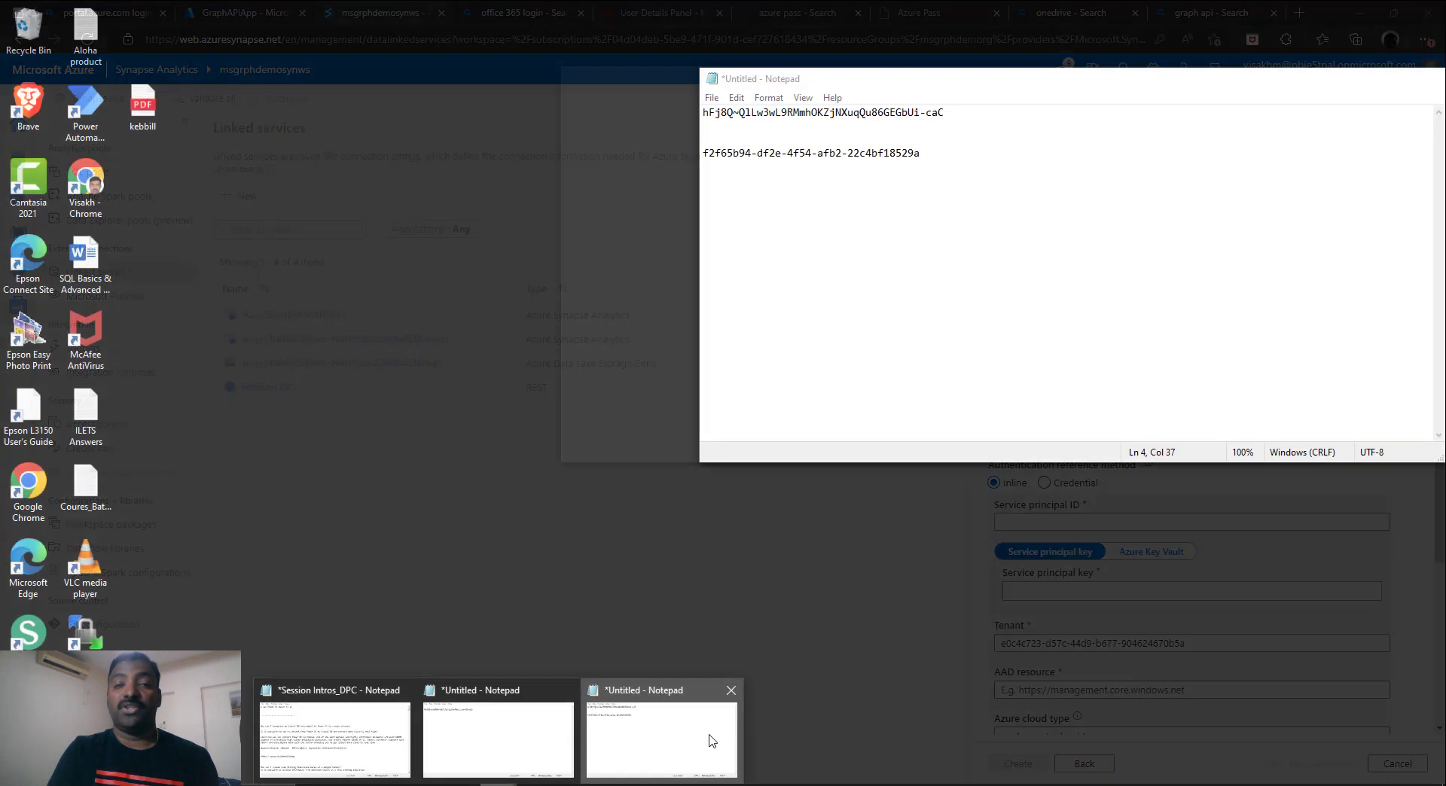
{"action": "left_click", "coordinate": [709, 736]}
{"action": "left_click_drag", "start_coordinate": [920, 153], "coordinate": [703, 153]}
{"action": "key", "text": "ctrl+c"}
{"action": "left_click", "coordinate": [1024, 522]}
{"action": "key", "text": "ctrl+v"}
{"action": "left_click", "coordinate": [1036, 602]}
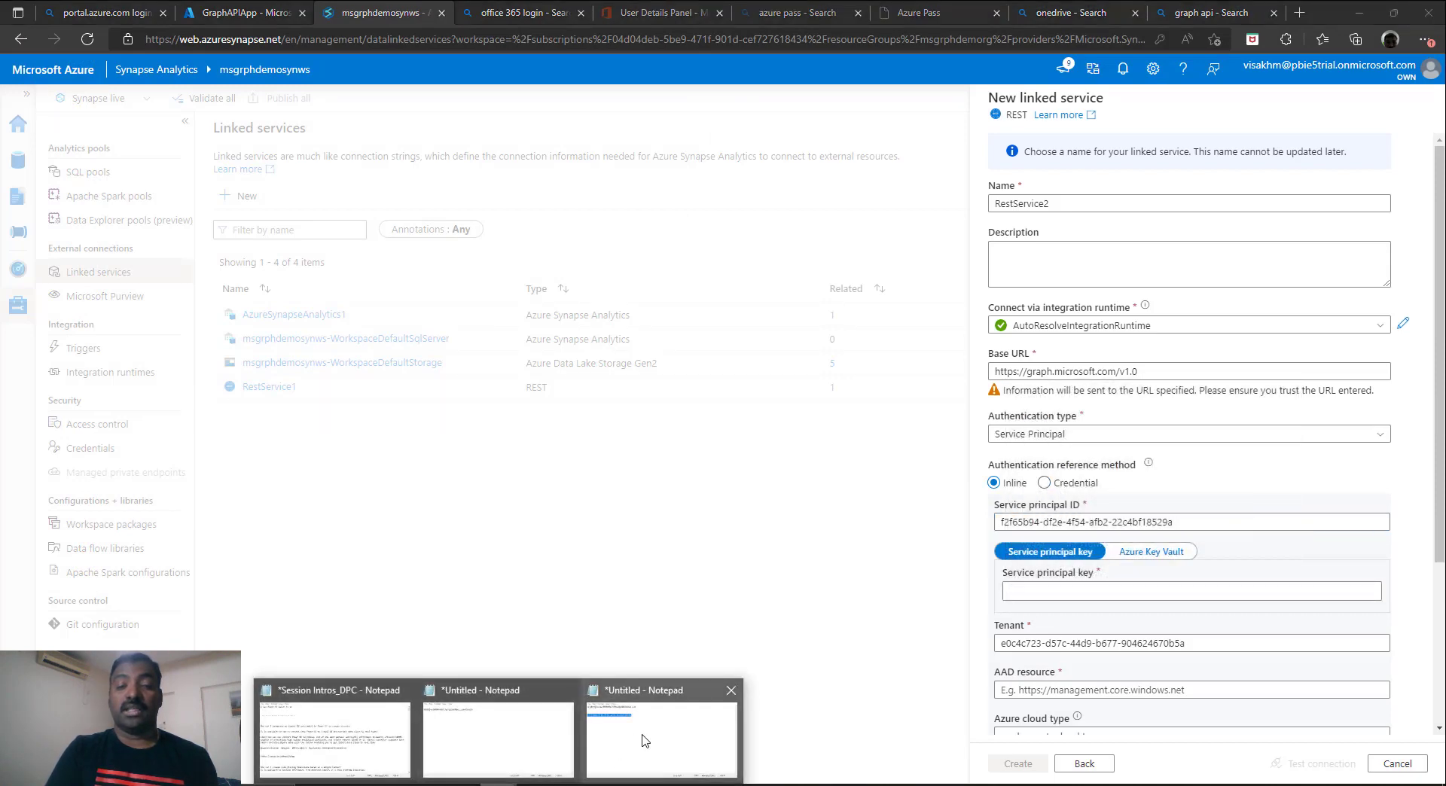
{"action": "left_click", "coordinate": [645, 739]}
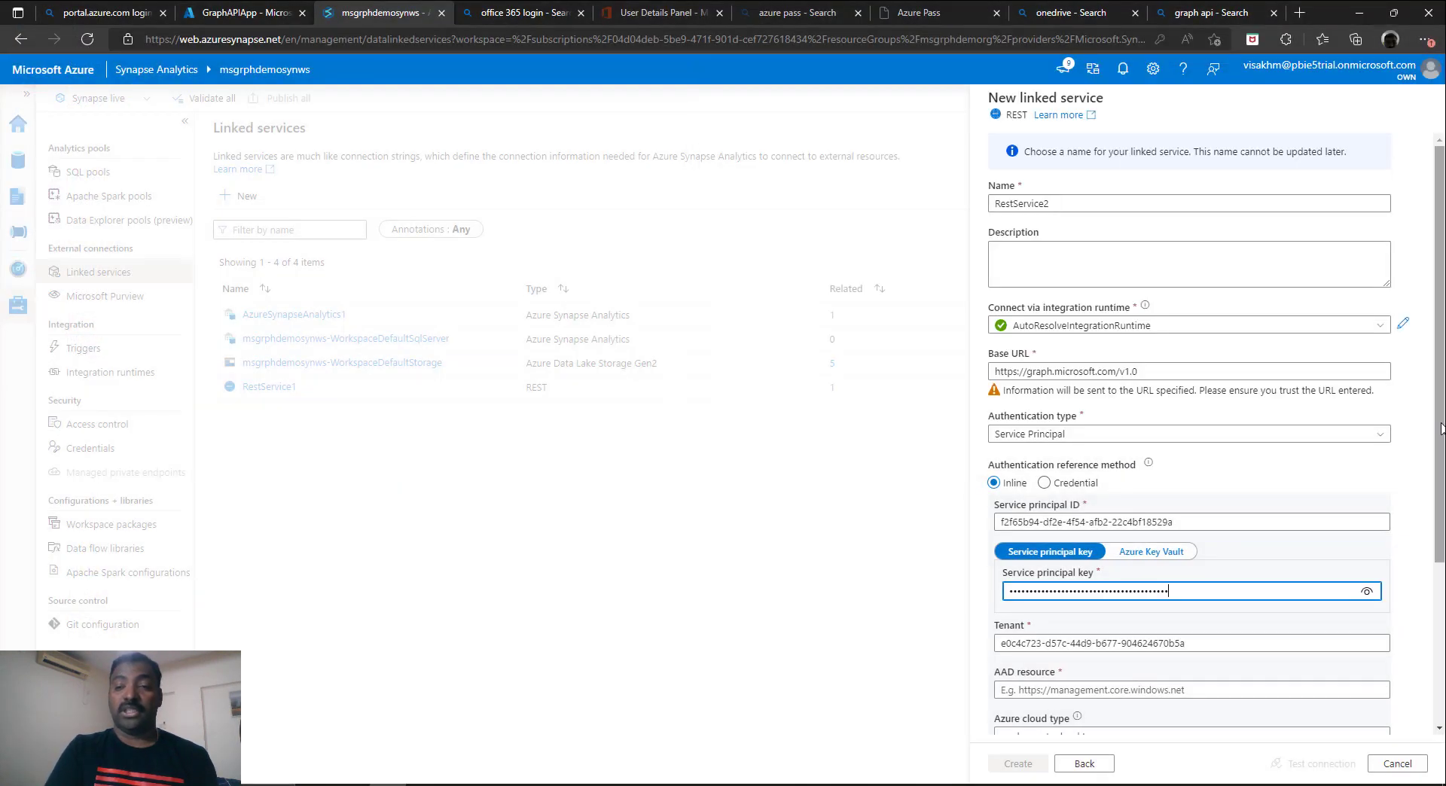
{"action": "left_click_drag", "start_coordinate": [1439, 421], "coordinate": [1439, 557]}
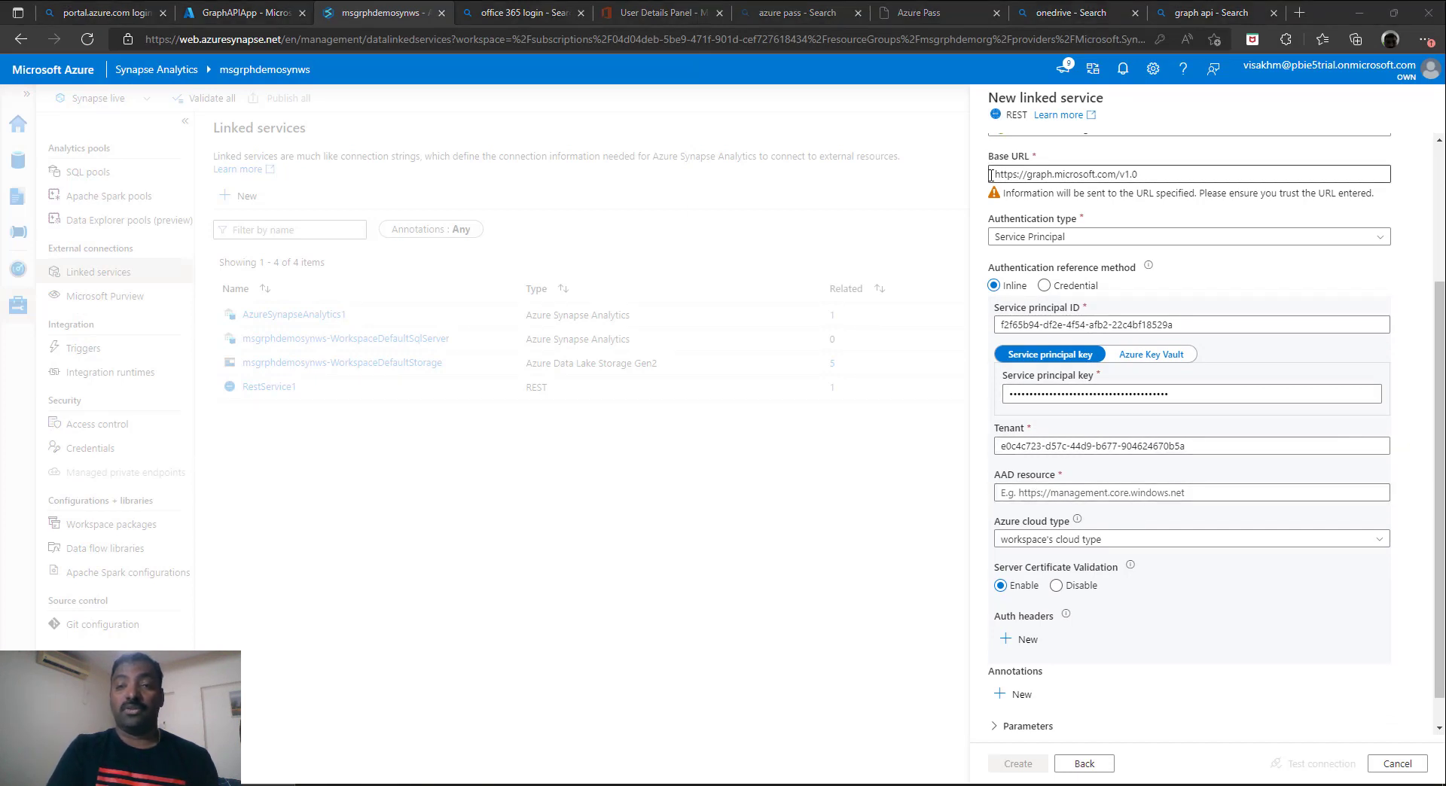
{"action": "left_click_drag", "start_coordinate": [996, 174], "coordinate": [1113, 176]}
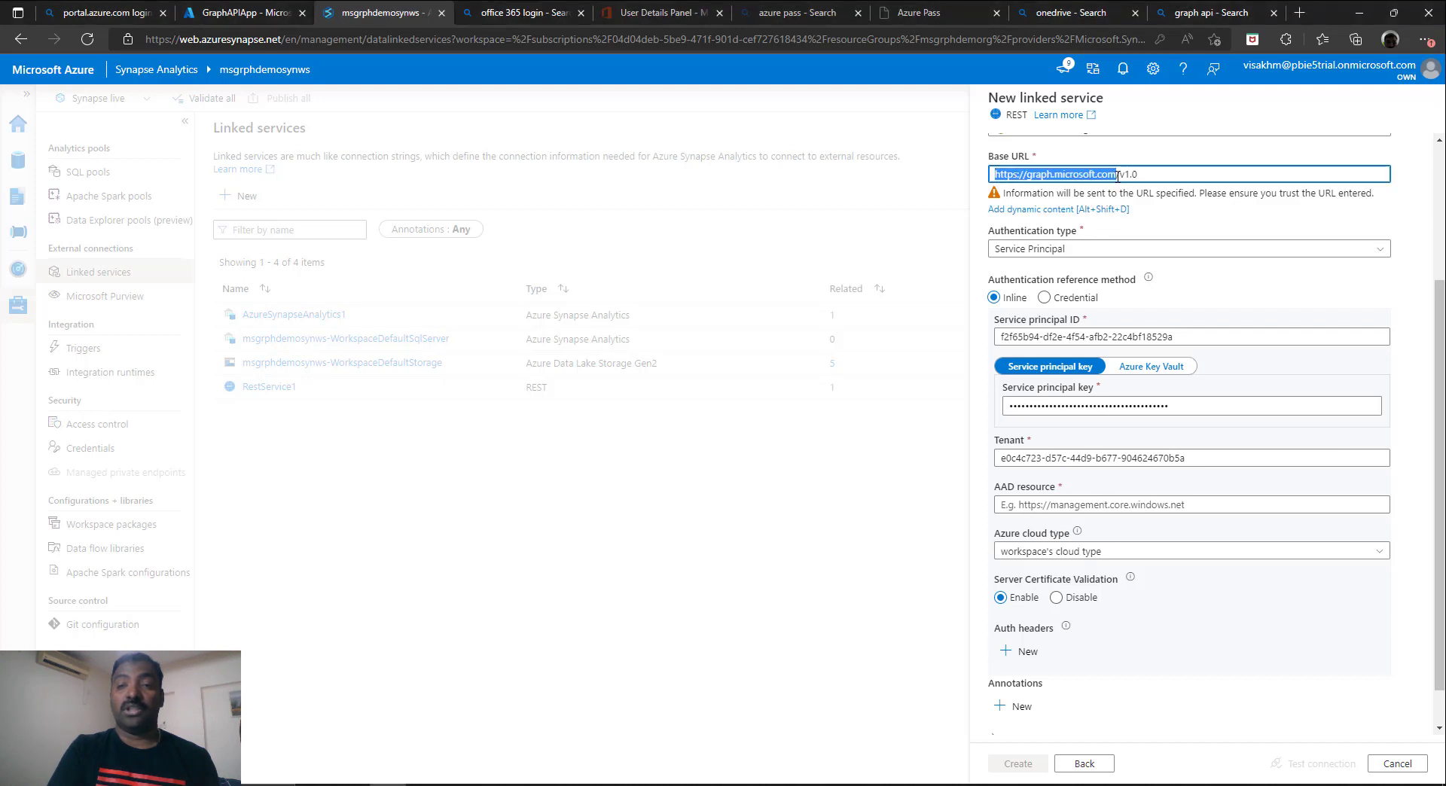
{"action": "right_click", "coordinate": [1117, 175]}
{"action": "left_click", "coordinate": [1134, 241]}
{"action": "left_click", "coordinate": [1057, 512]}
{"action": "key", "text": "ctrl+v"}
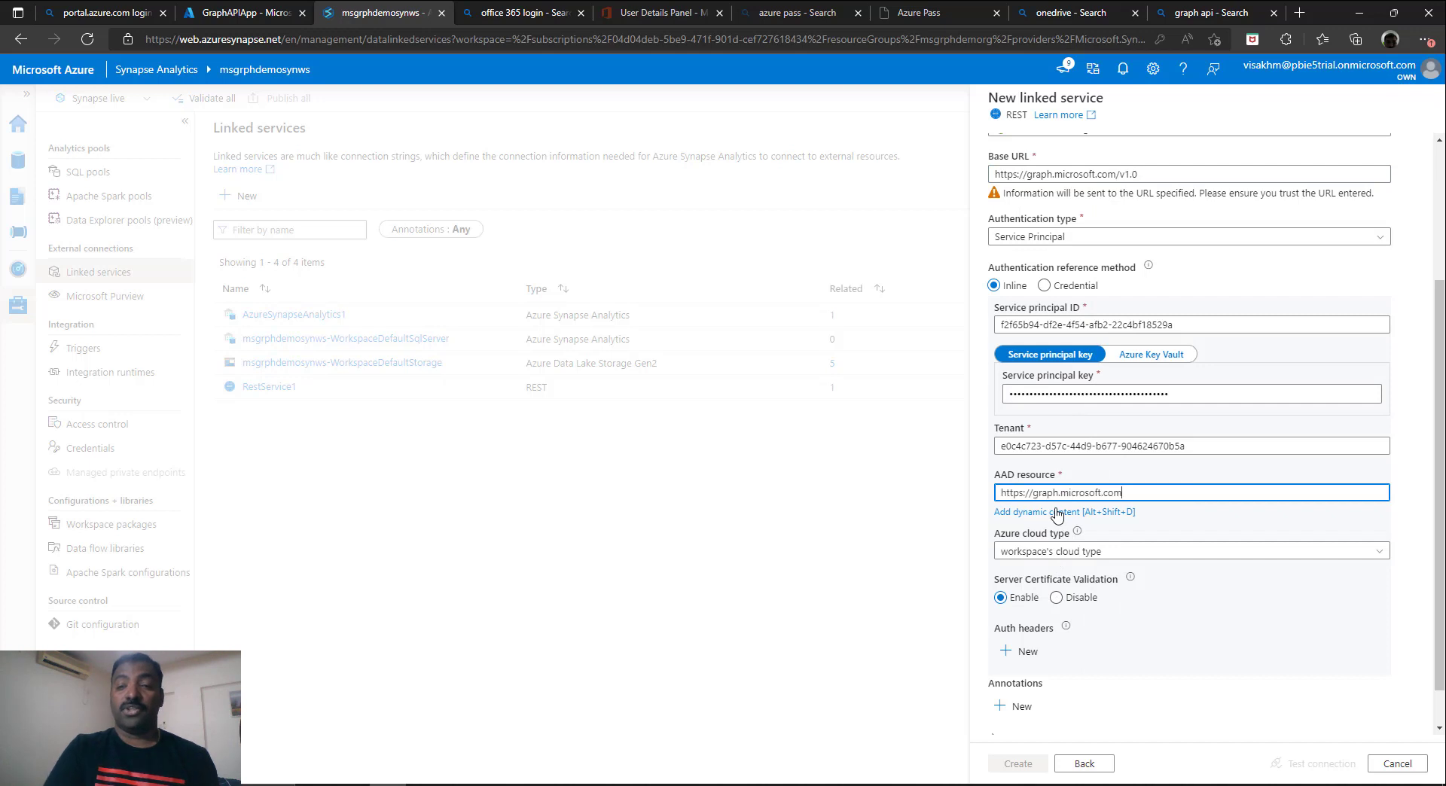
{"action": "left_click", "coordinate": [1283, 763]}
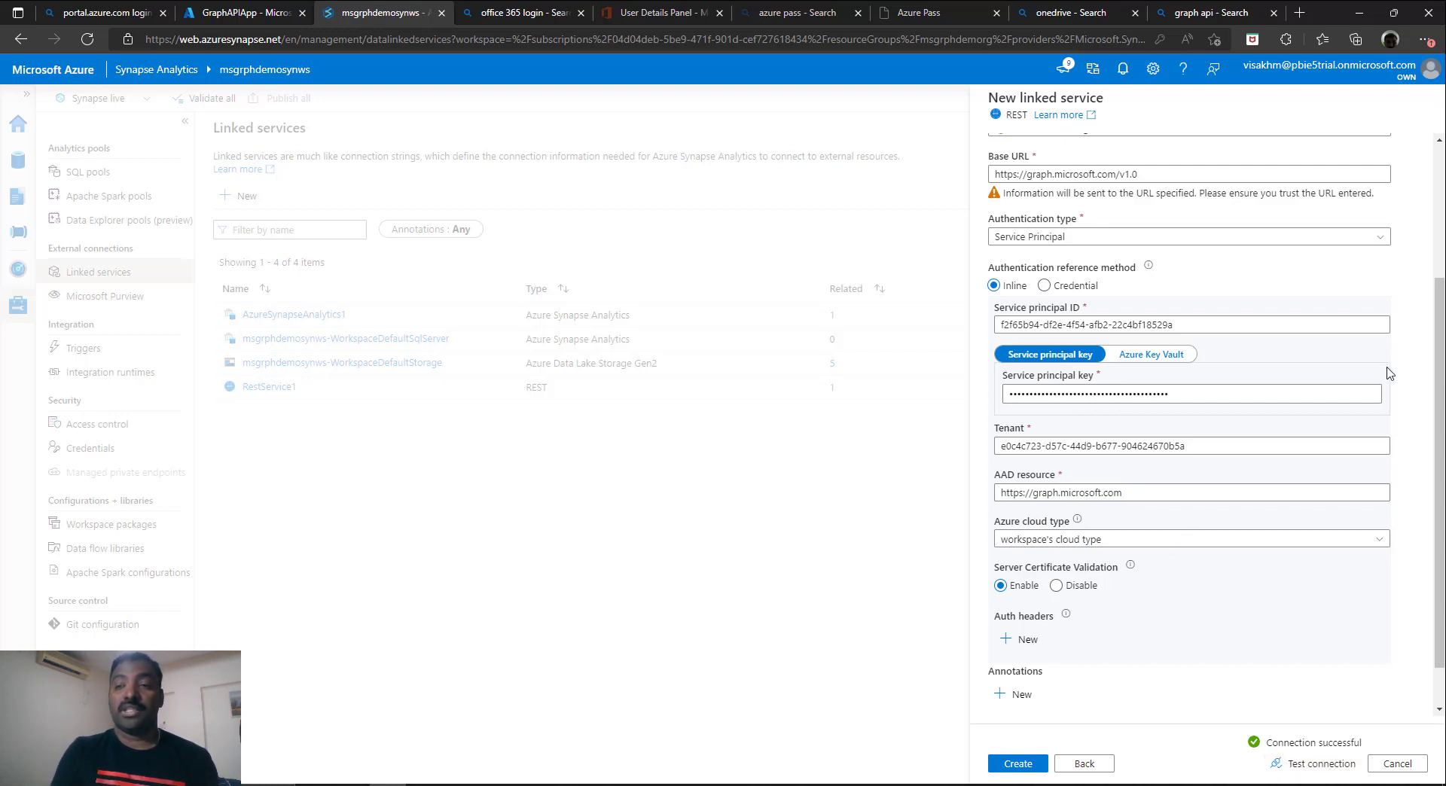
{"action": "left_click", "coordinate": [1441, 253]}
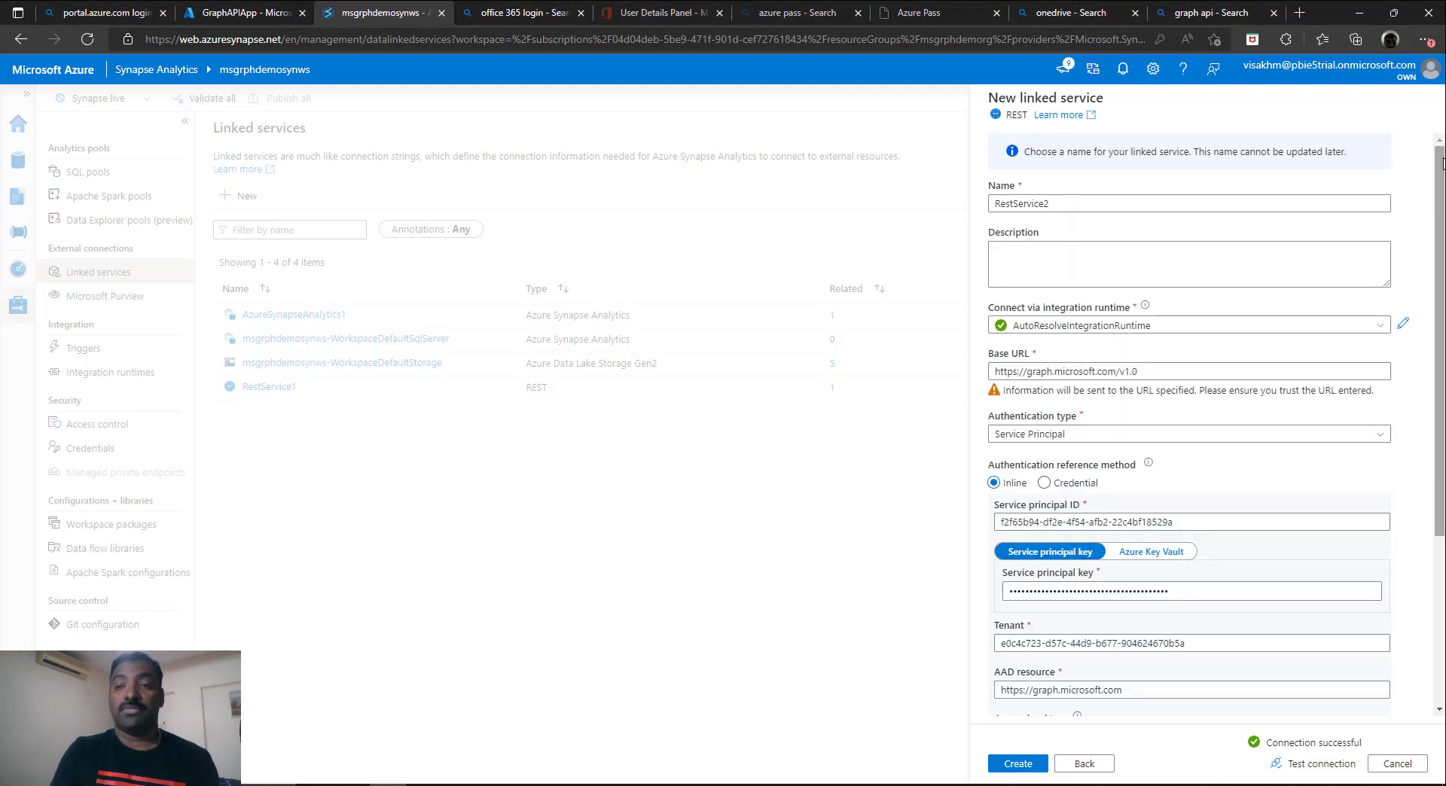
- Name the REST linked service GraphAPI and create it
{"action": "left_click_drag", "start_coordinate": [1070, 204], "coordinate": [903, 216]}
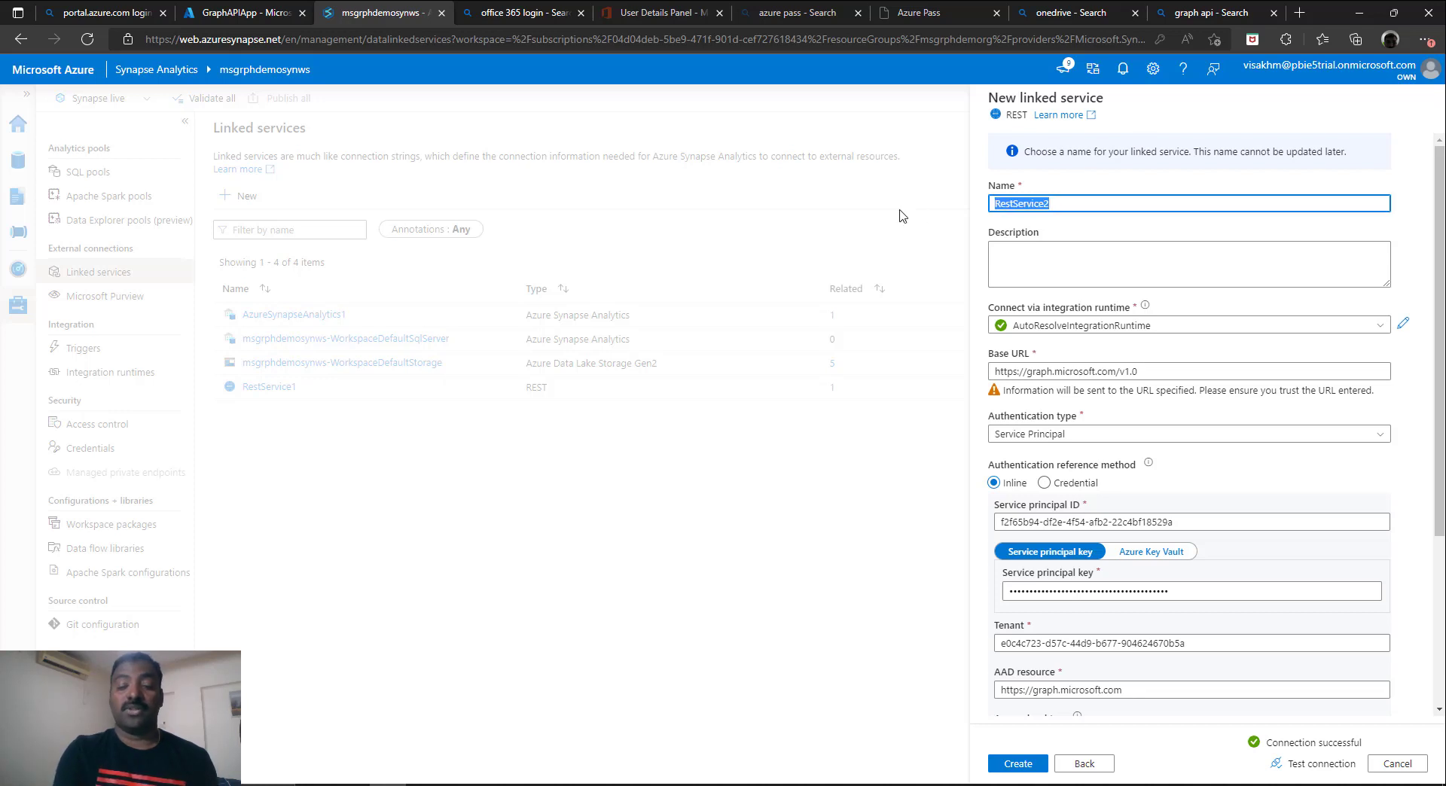
{"action": "type", "text": "GraphAPI"}
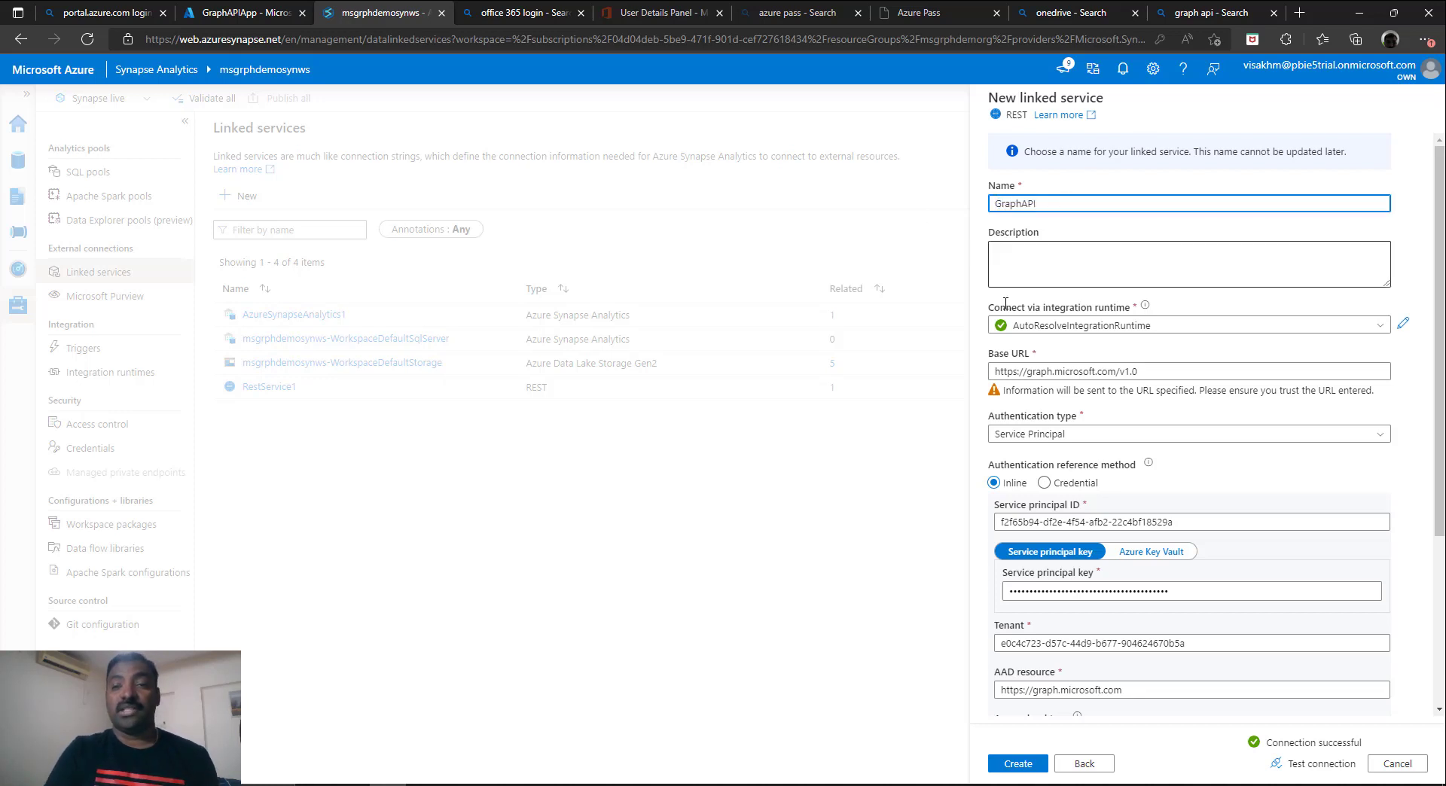
{"action": "left_click", "coordinate": [1008, 765]}
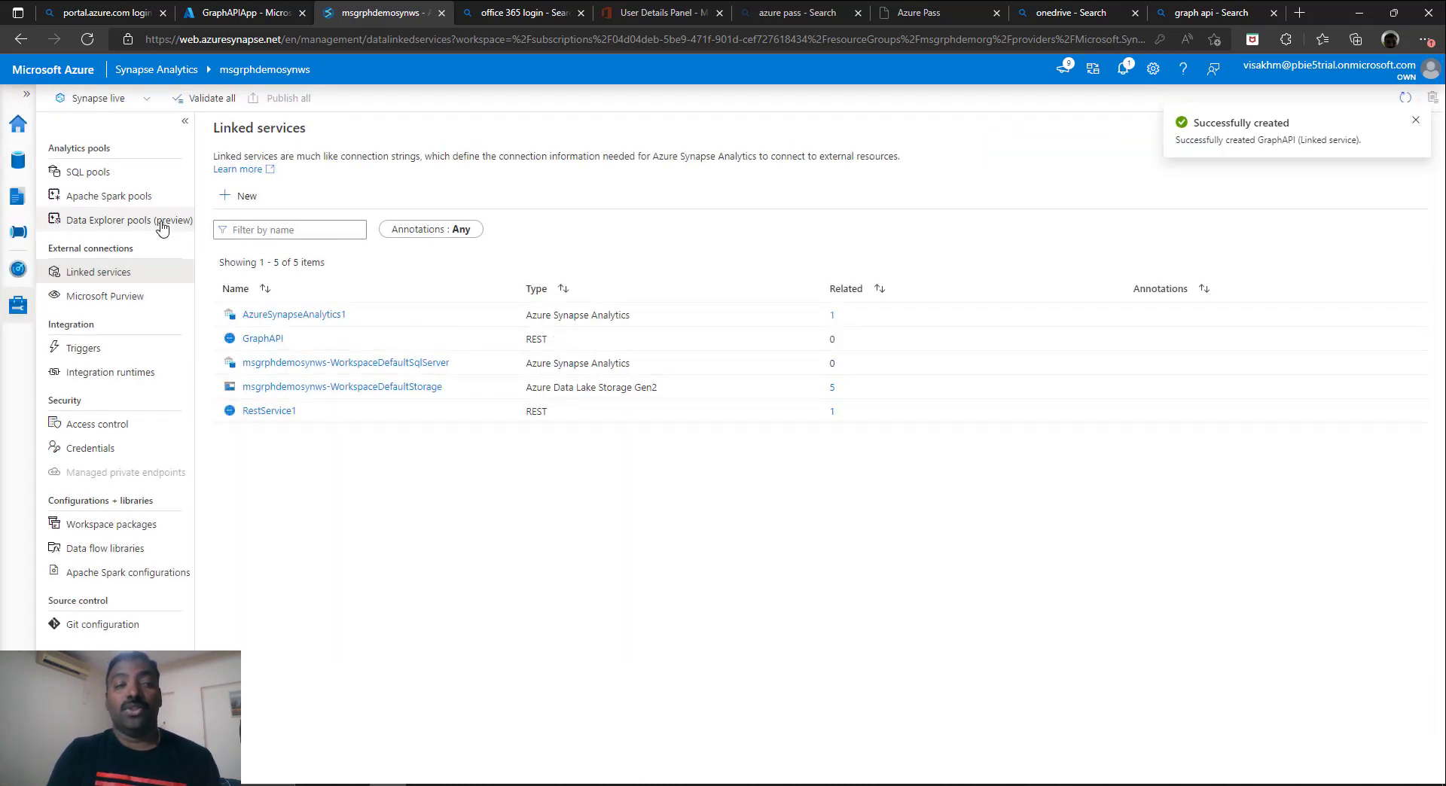
- Create a new integration pipeline and add a Copy data activity to its canvas
{"action": "left_click", "coordinate": [19, 232]}
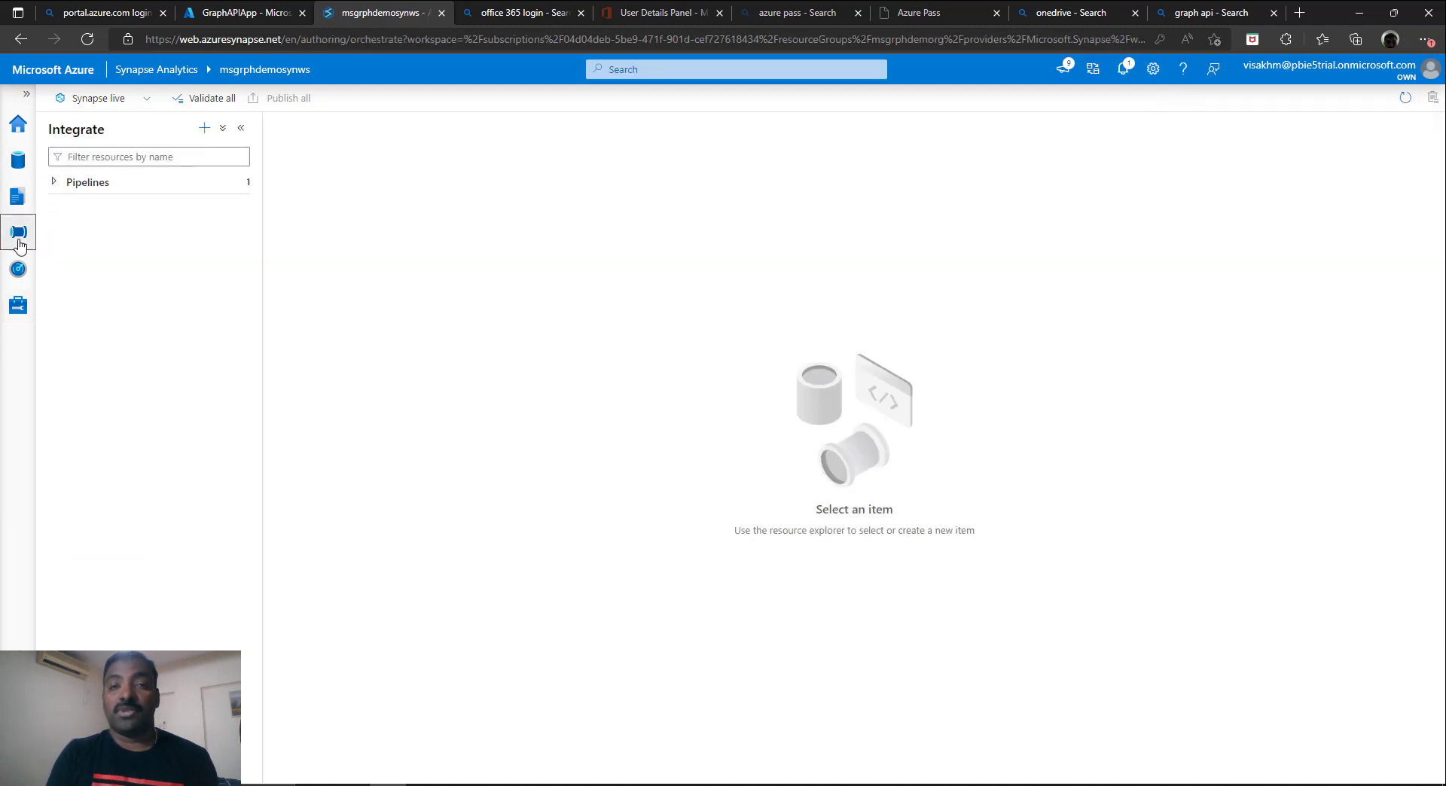
{"action": "left_click", "coordinate": [204, 128]}
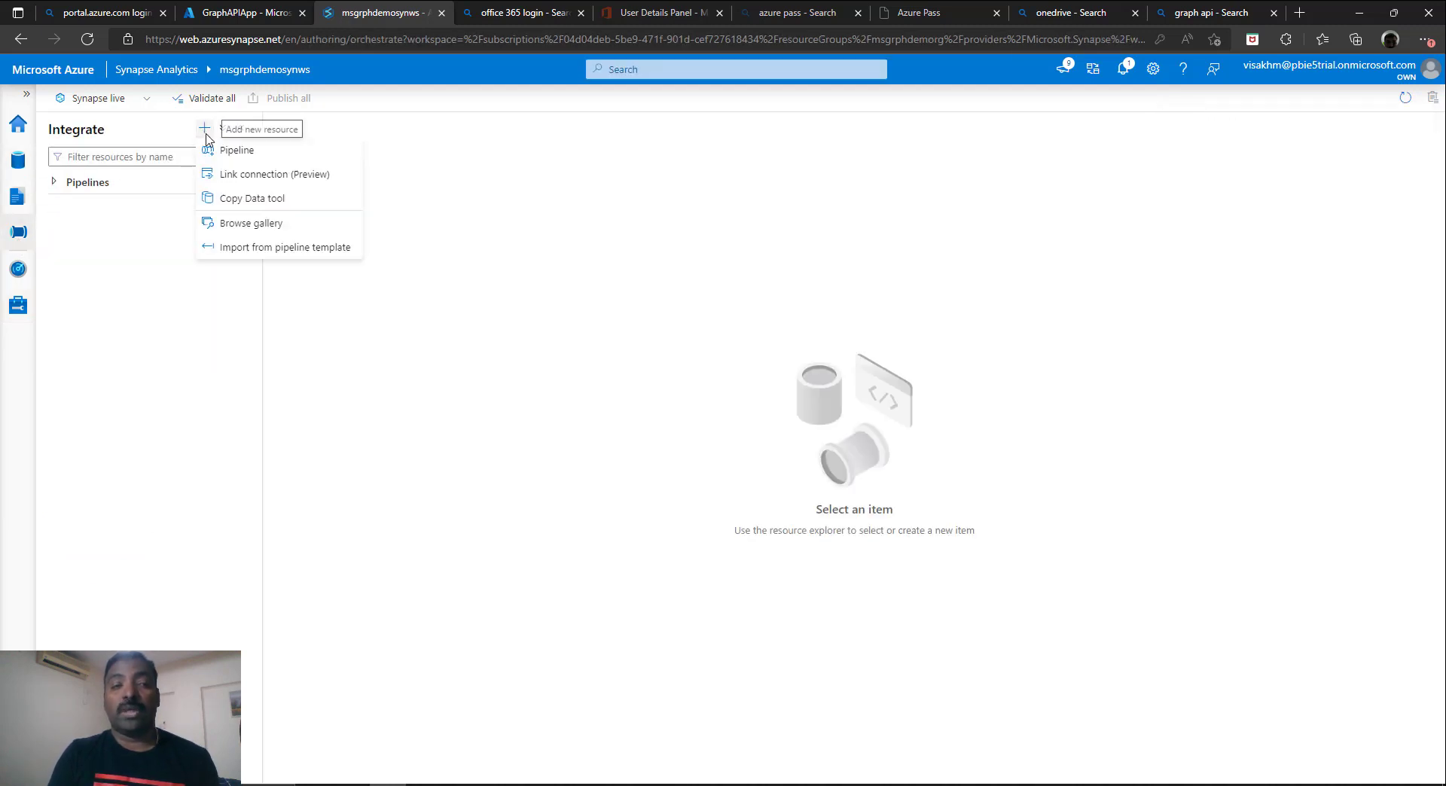
{"action": "left_click", "coordinate": [230, 154]}
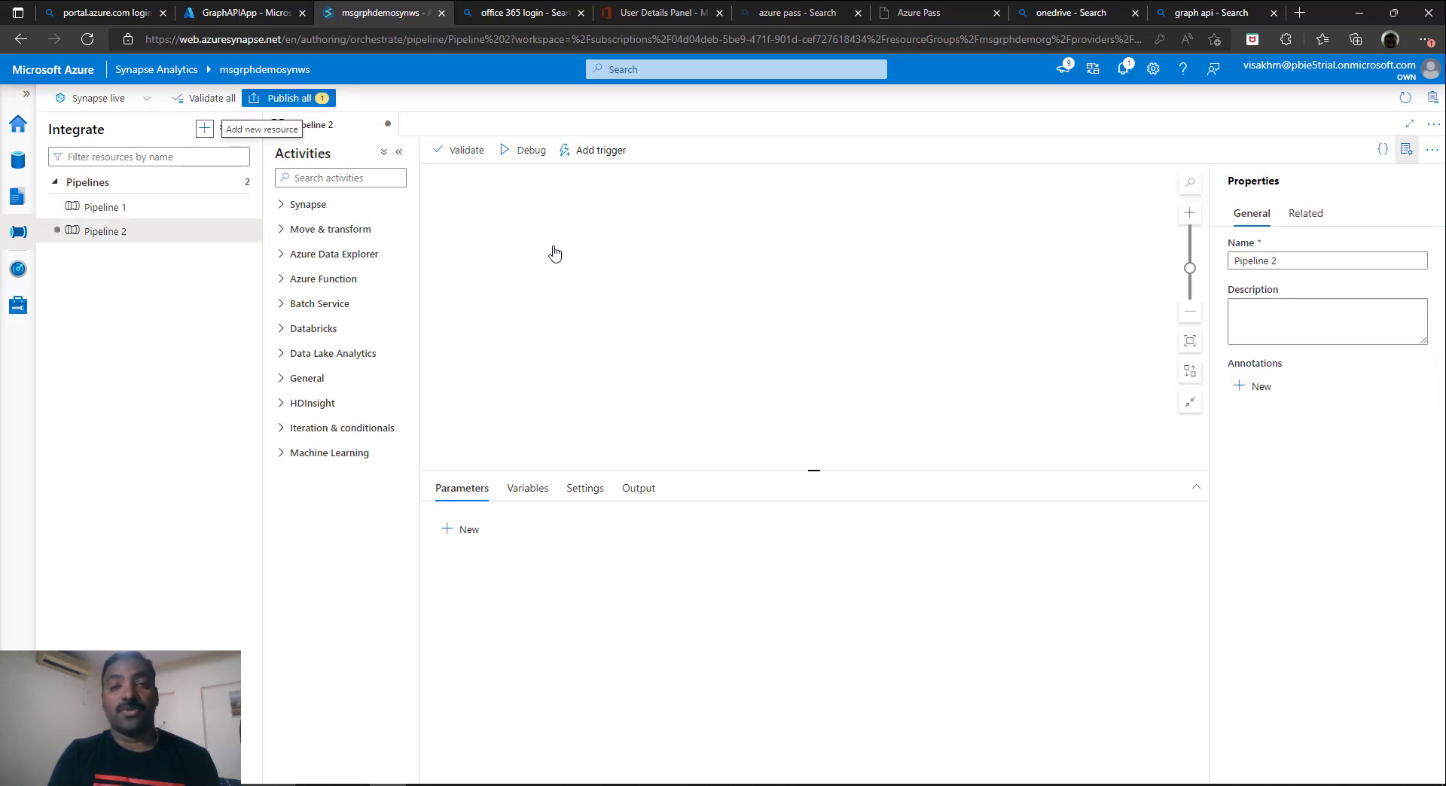
{"action": "left_click", "coordinate": [283, 236]}
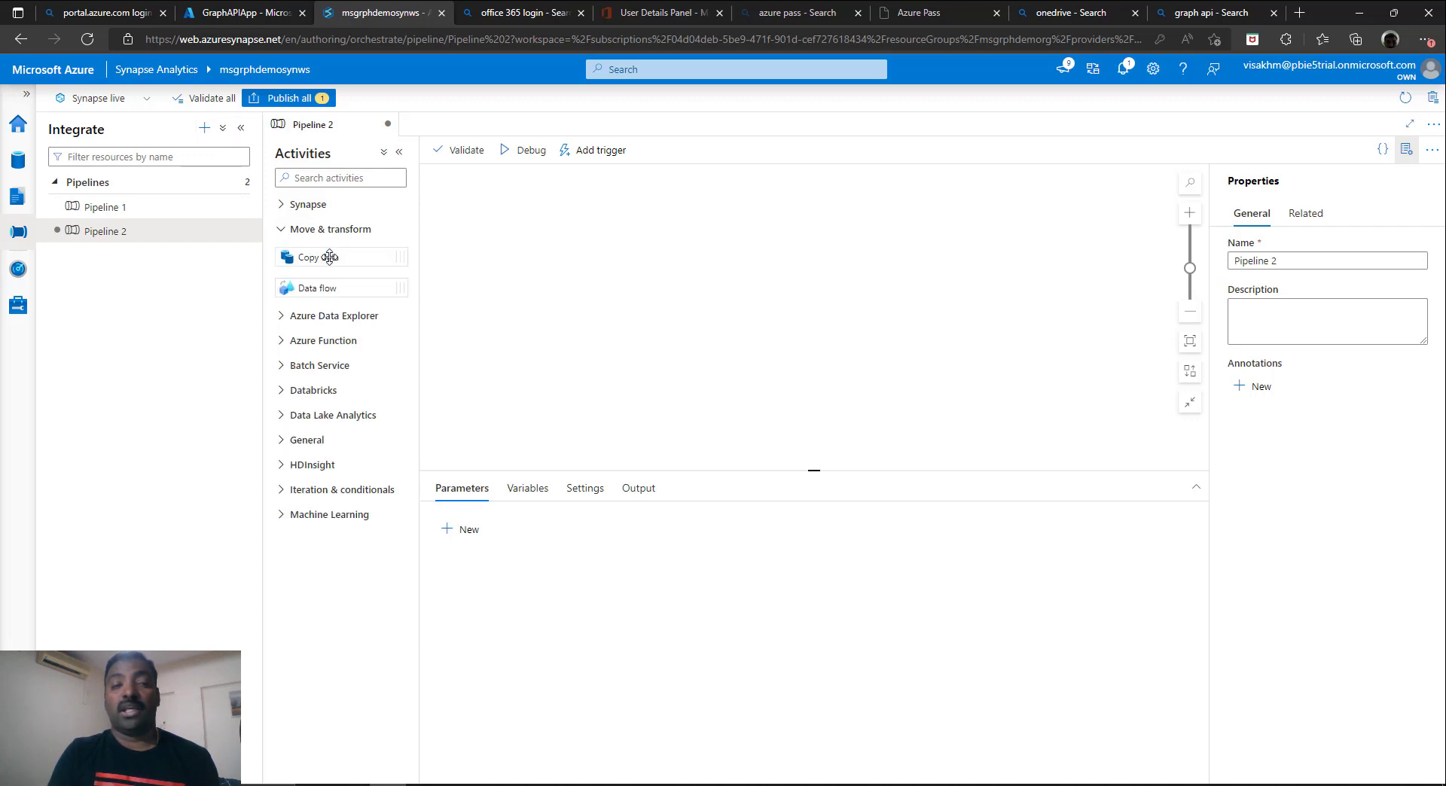
{"action": "left_click_drag", "start_coordinate": [354, 249], "coordinate": [736, 224]}
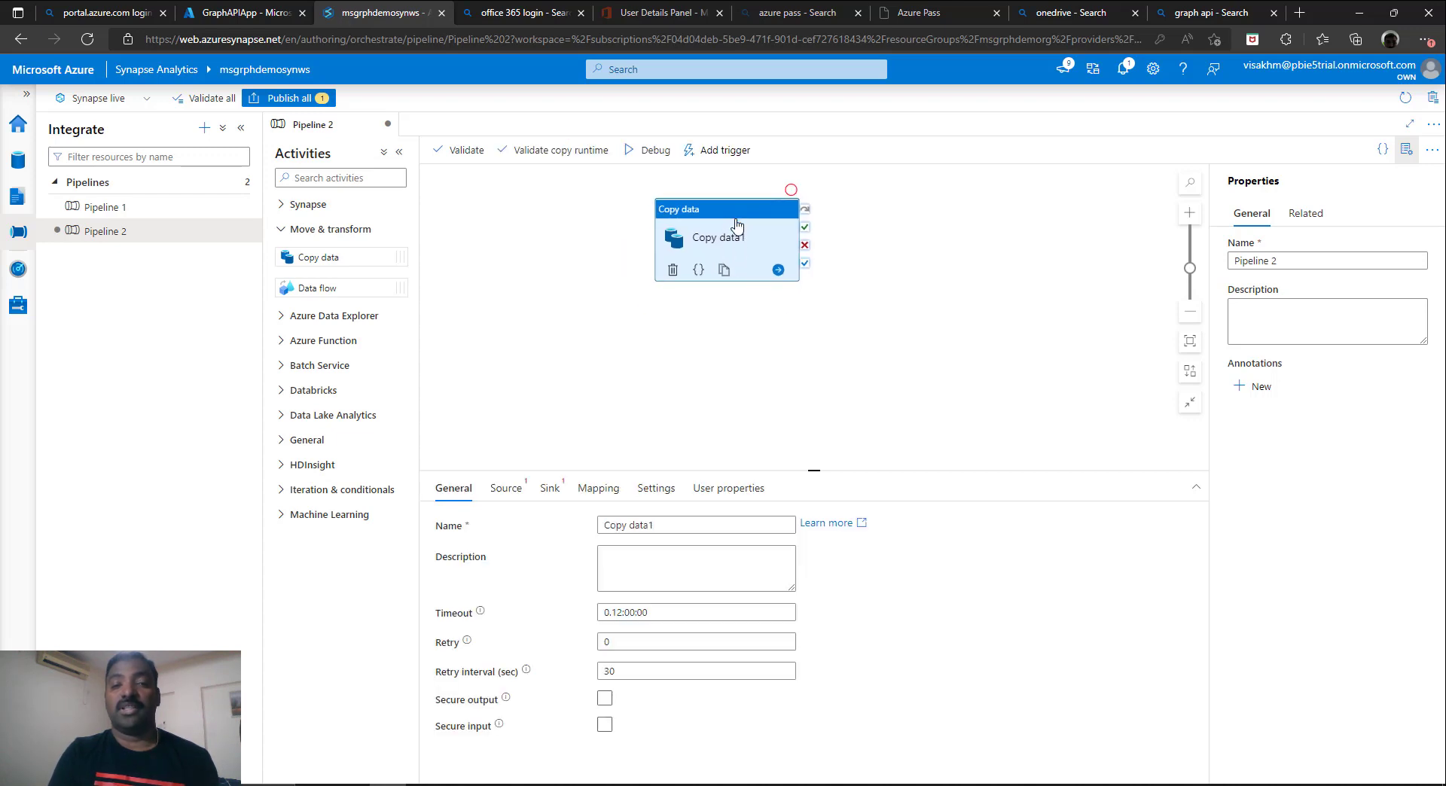
- Create a REST source dataset for the copy activity that uses the GraphAPI linked service
{"action": "left_click", "coordinate": [509, 488]}
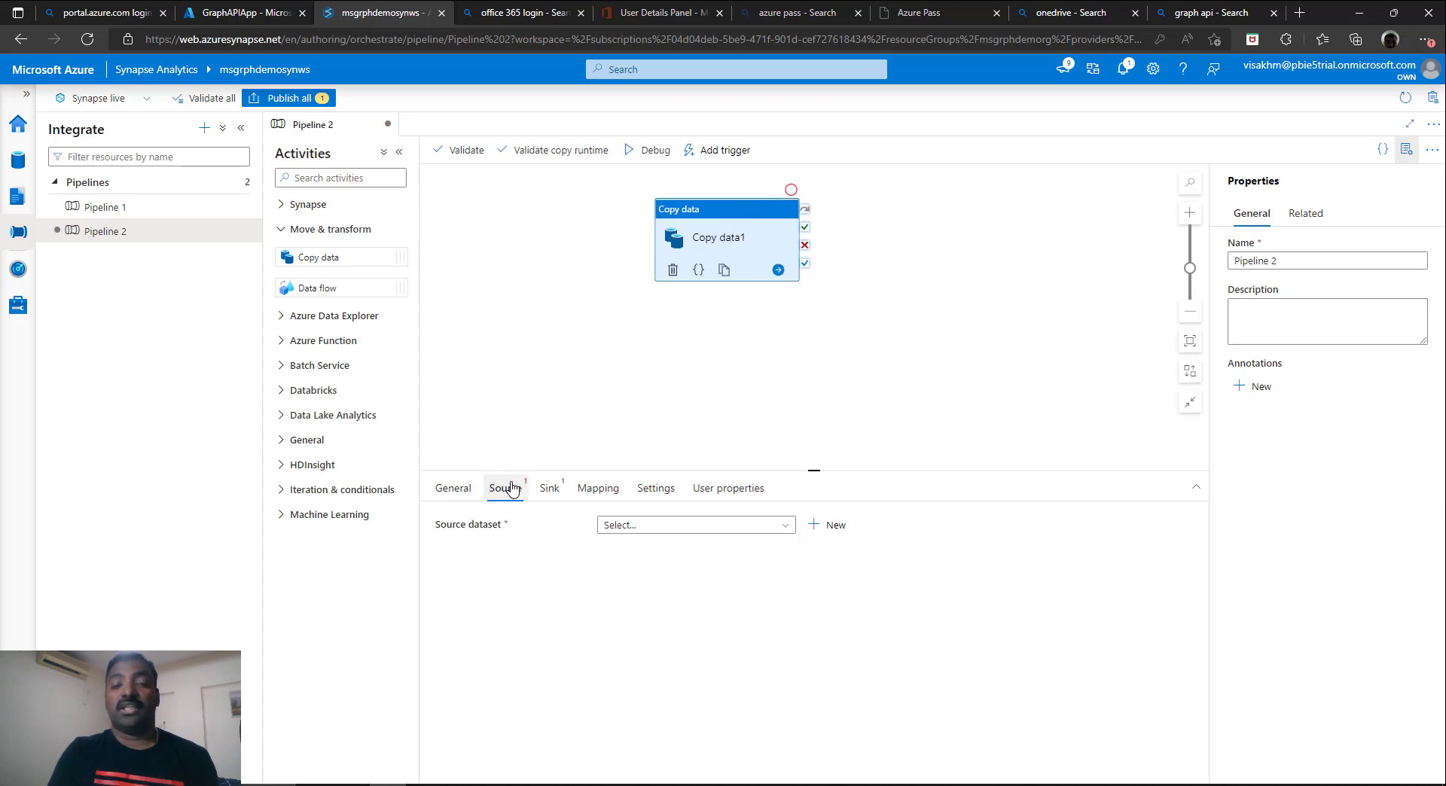
{"action": "left_click", "coordinate": [829, 525]}
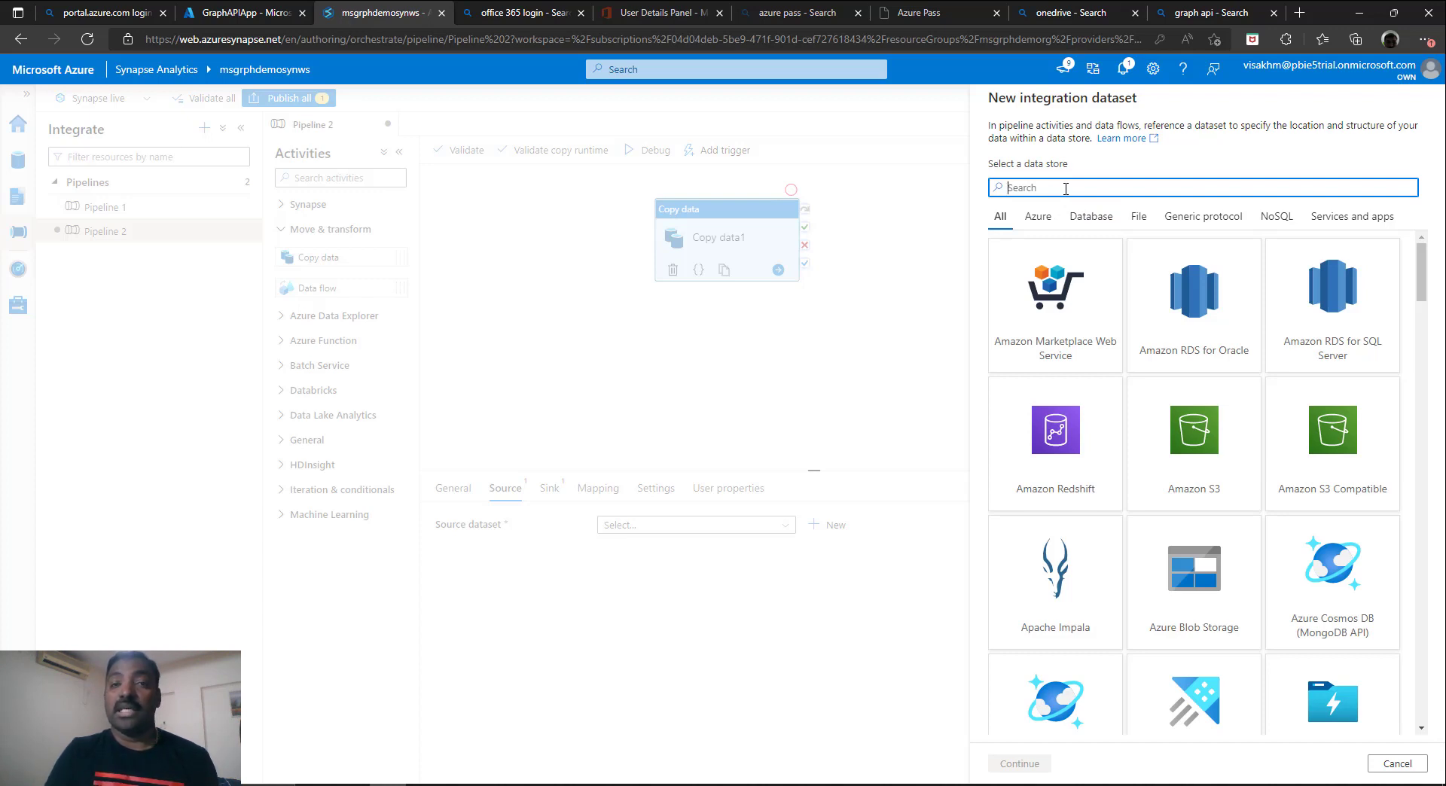
{"action": "type", "text": "rest"}
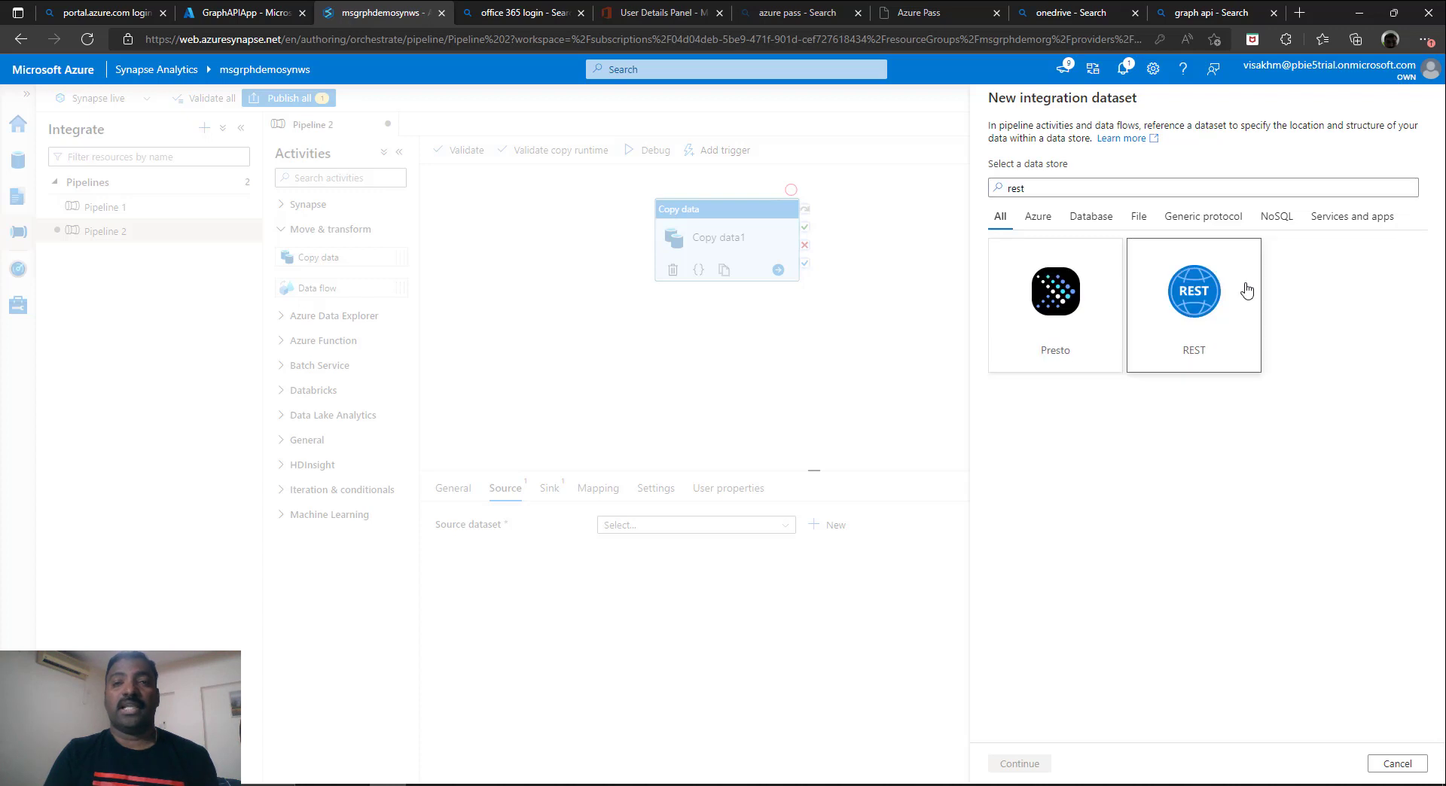
{"action": "left_click", "coordinate": [1153, 290]}
{"action": "left_click", "coordinate": [1019, 763]}
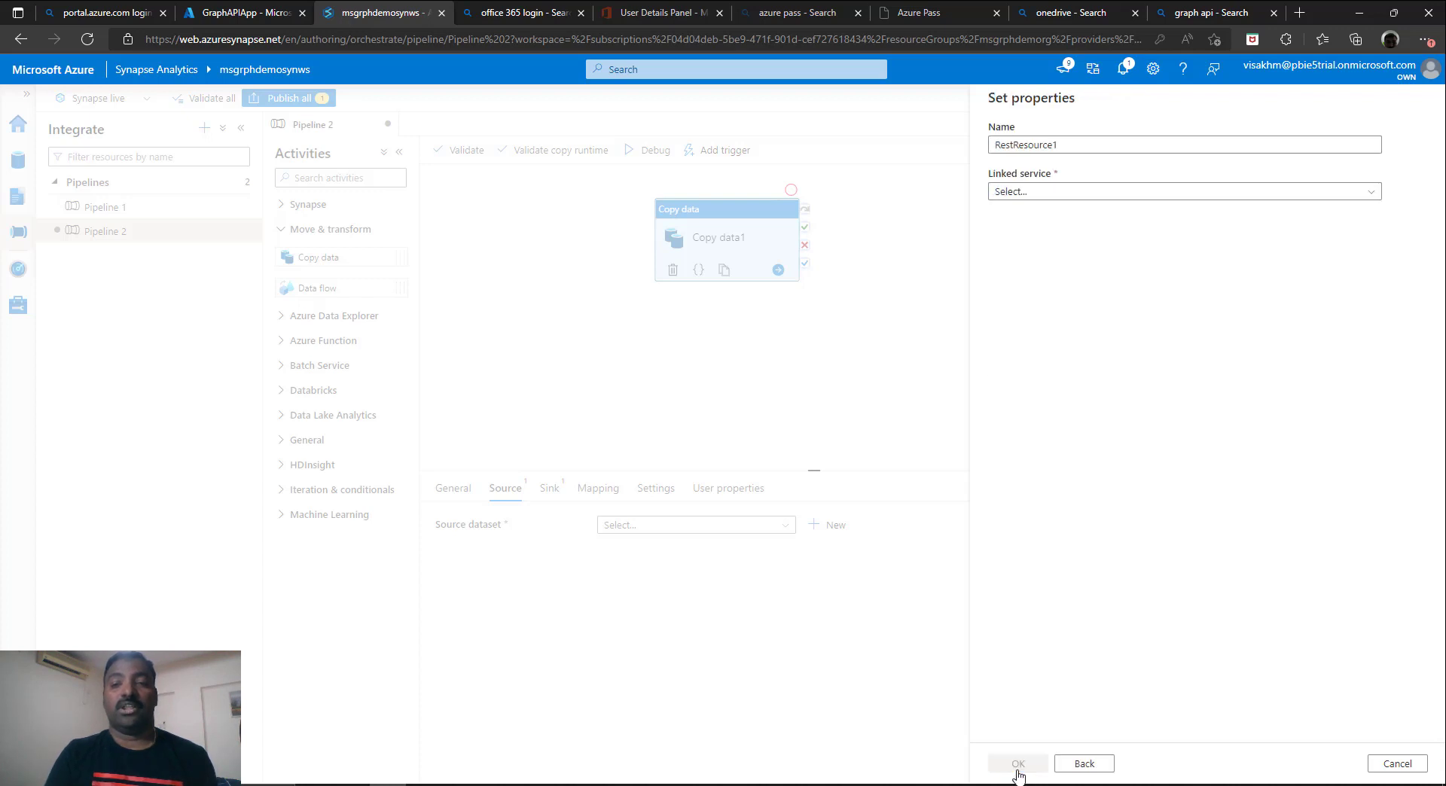
{"action": "left_click", "coordinate": [1043, 190]}
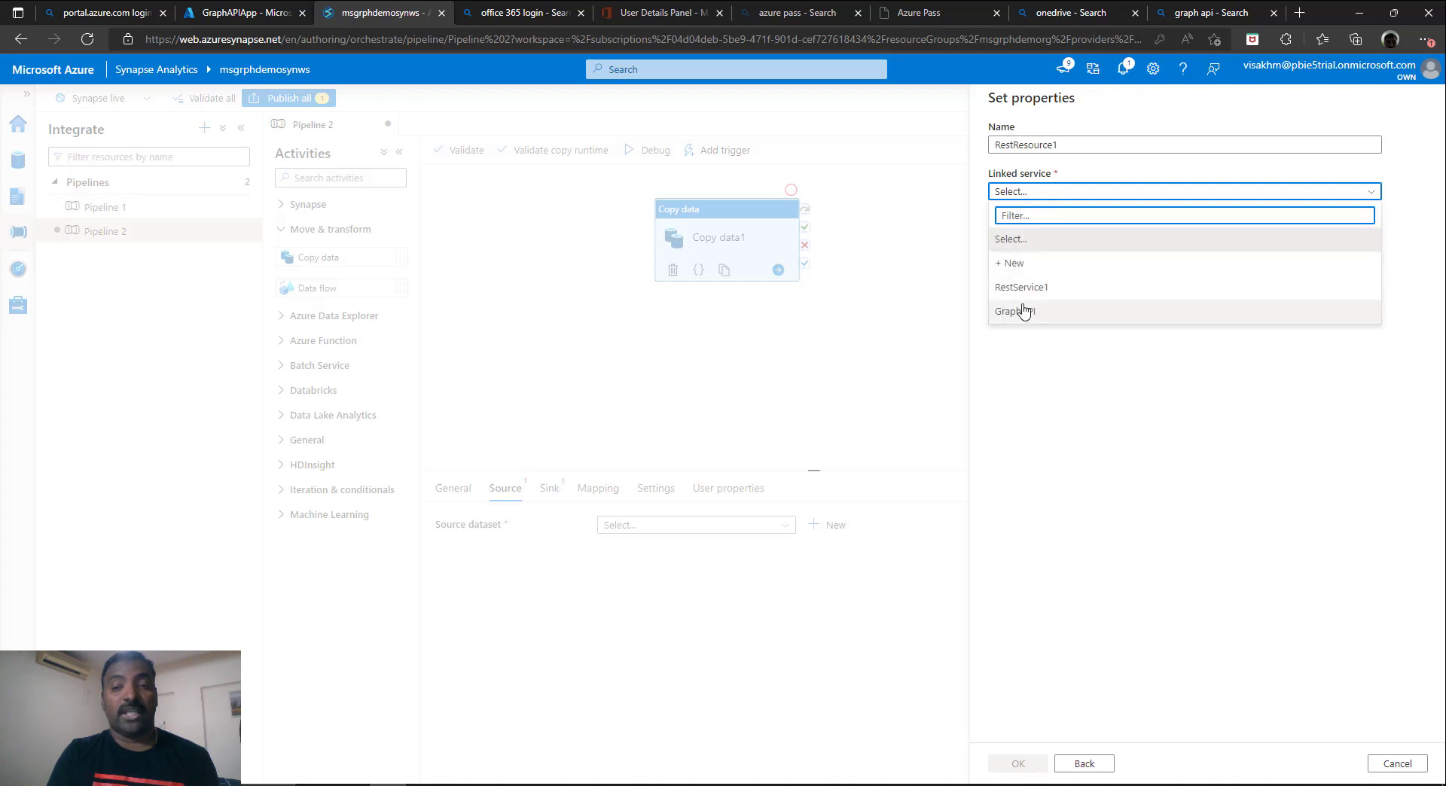
{"action": "left_click", "coordinate": [1022, 312]}
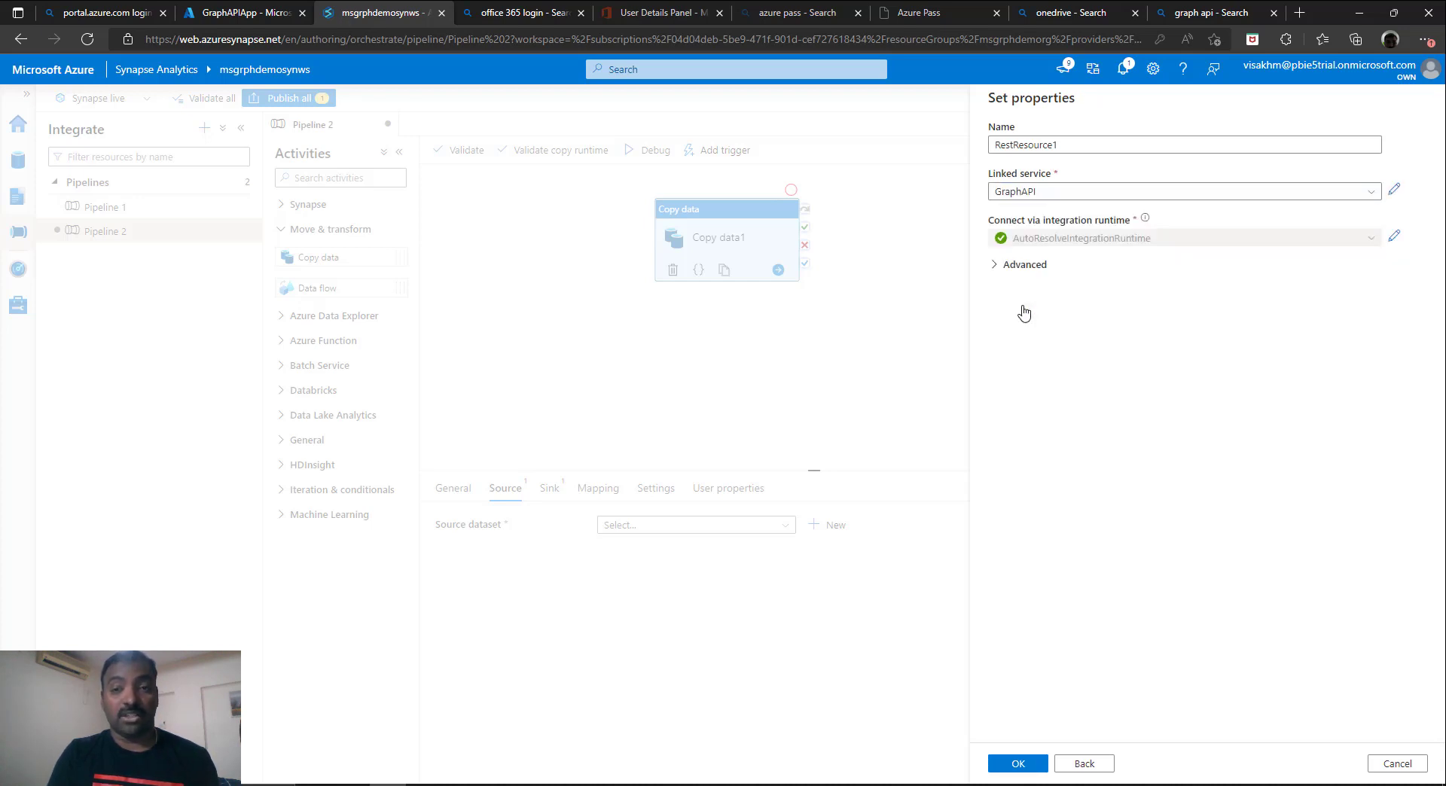
{"action": "left_click", "coordinate": [1016, 763]}
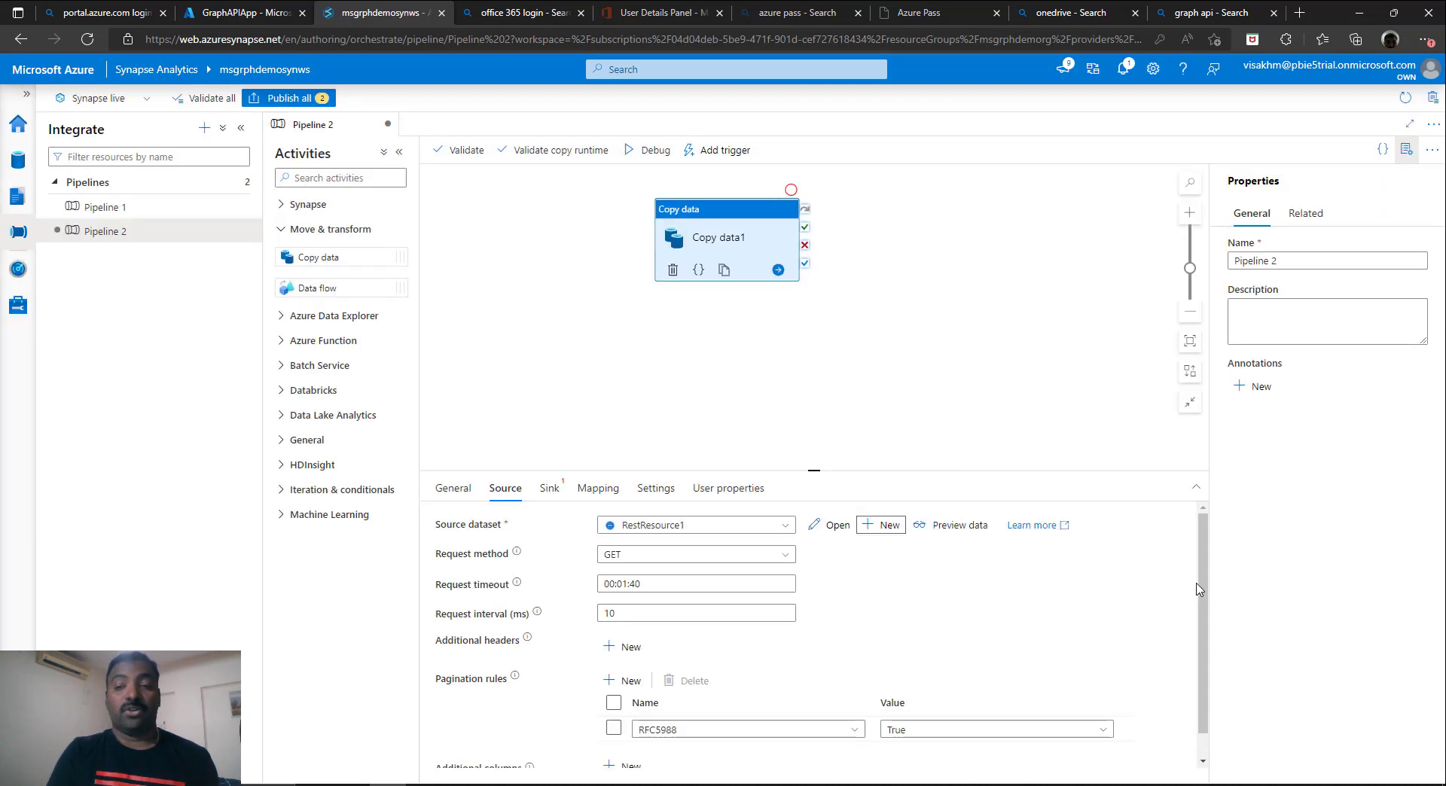
{"action": "scroll", "coordinate": [611, 534], "scroll_direction": "down", "scroll_amount": 1}
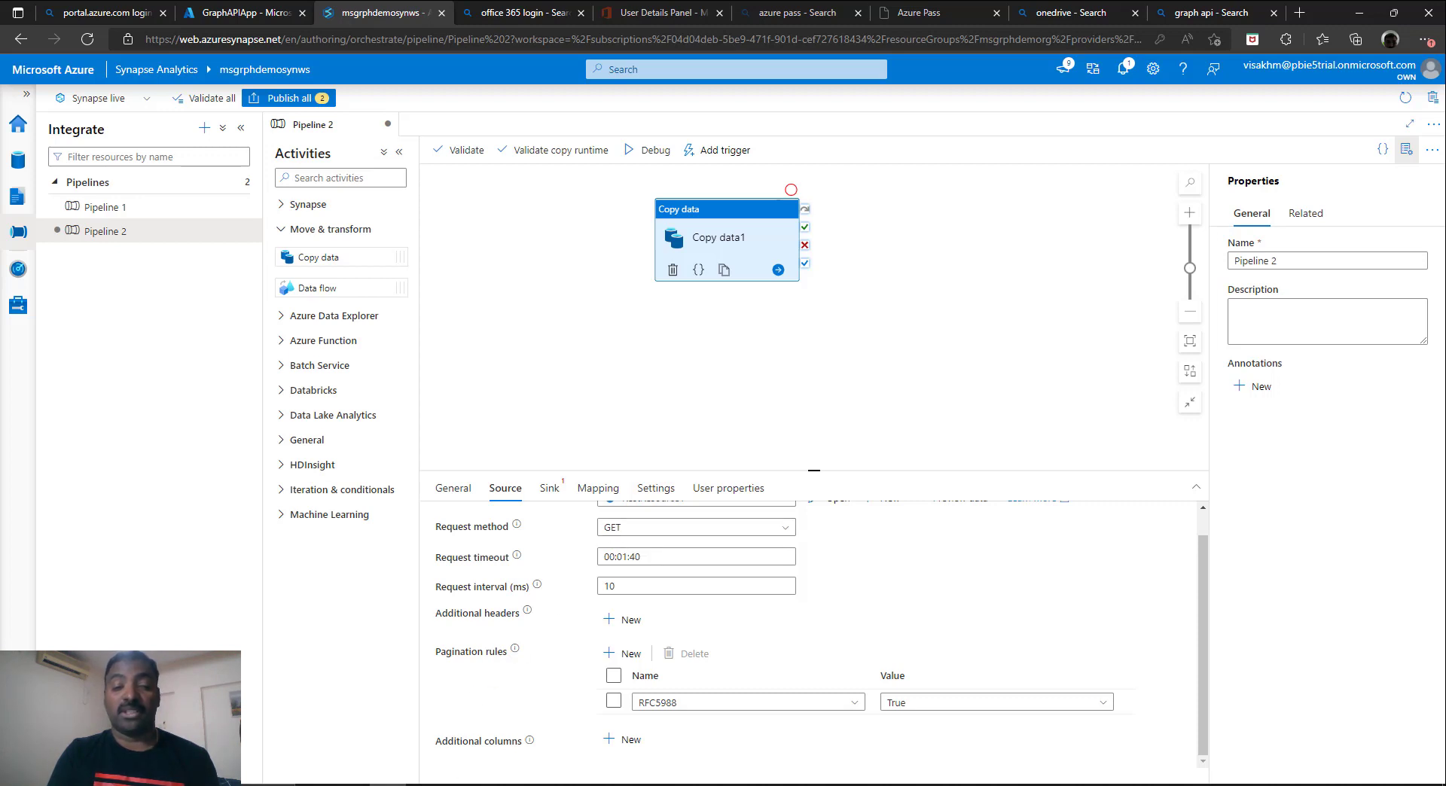
{"action": "left_click", "coordinate": [461, 784]}
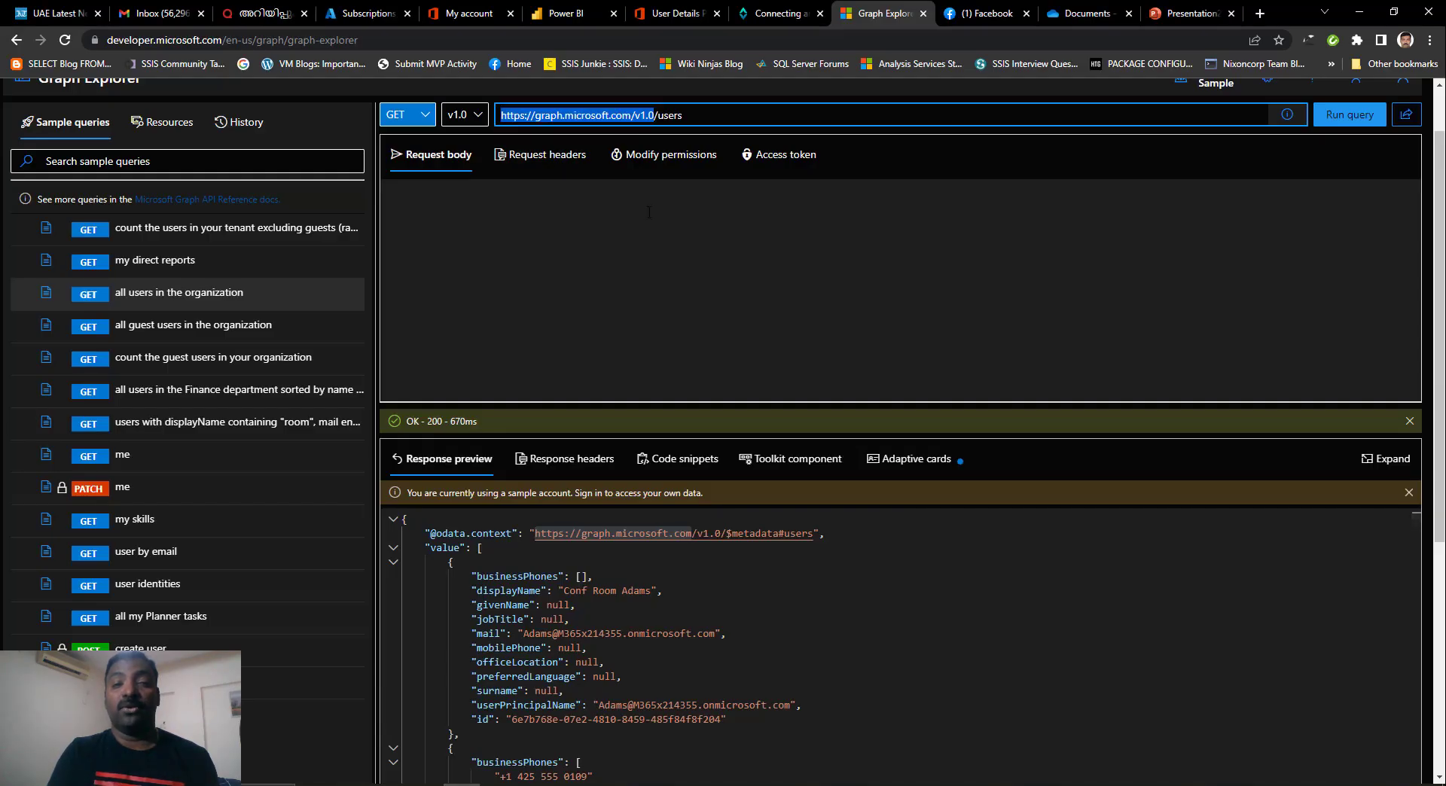
{"action": "left_click", "coordinate": [654, 226]}
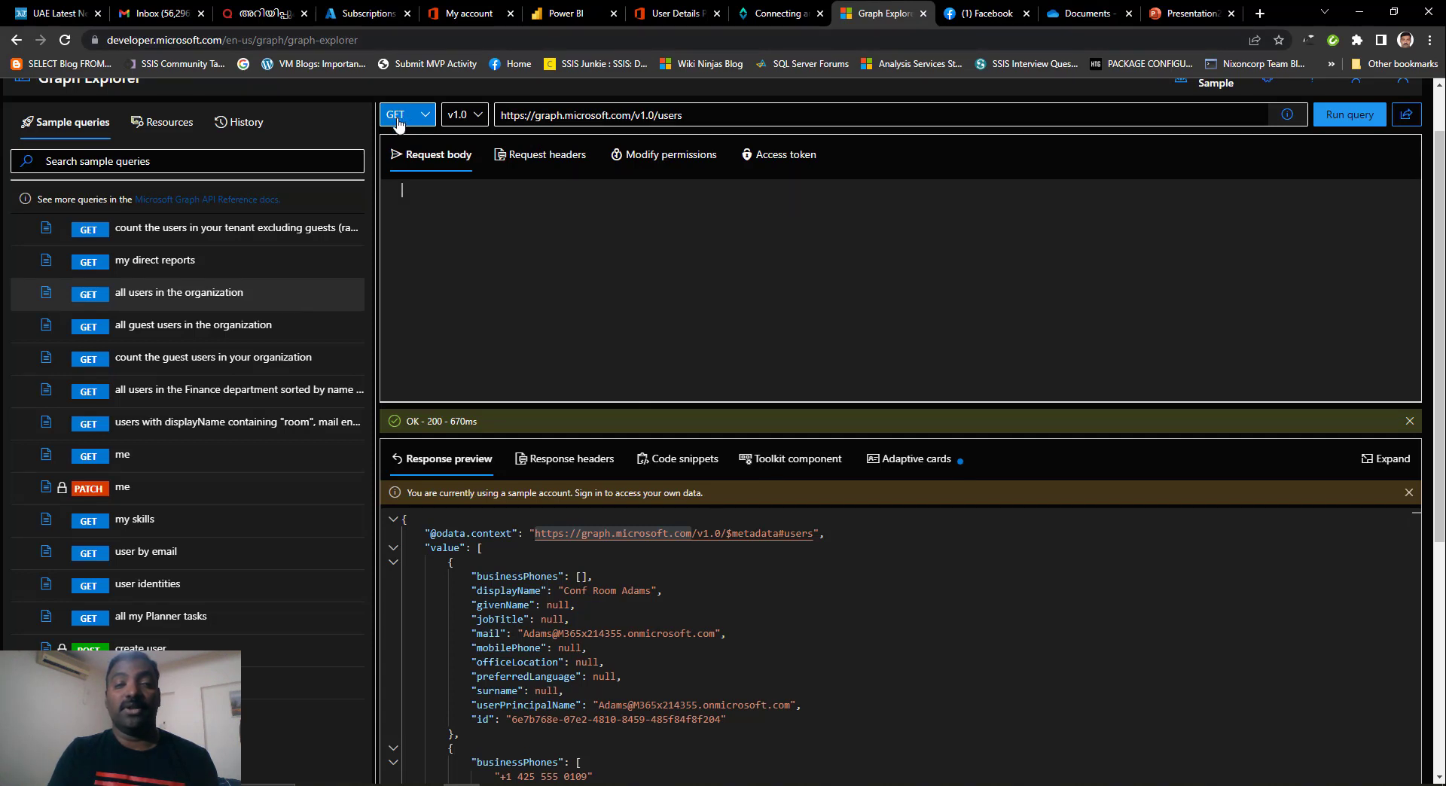
{"action": "left_click_drag", "start_coordinate": [682, 114], "coordinate": [498, 114]}
{"action": "left_click", "coordinate": [662, 226]}
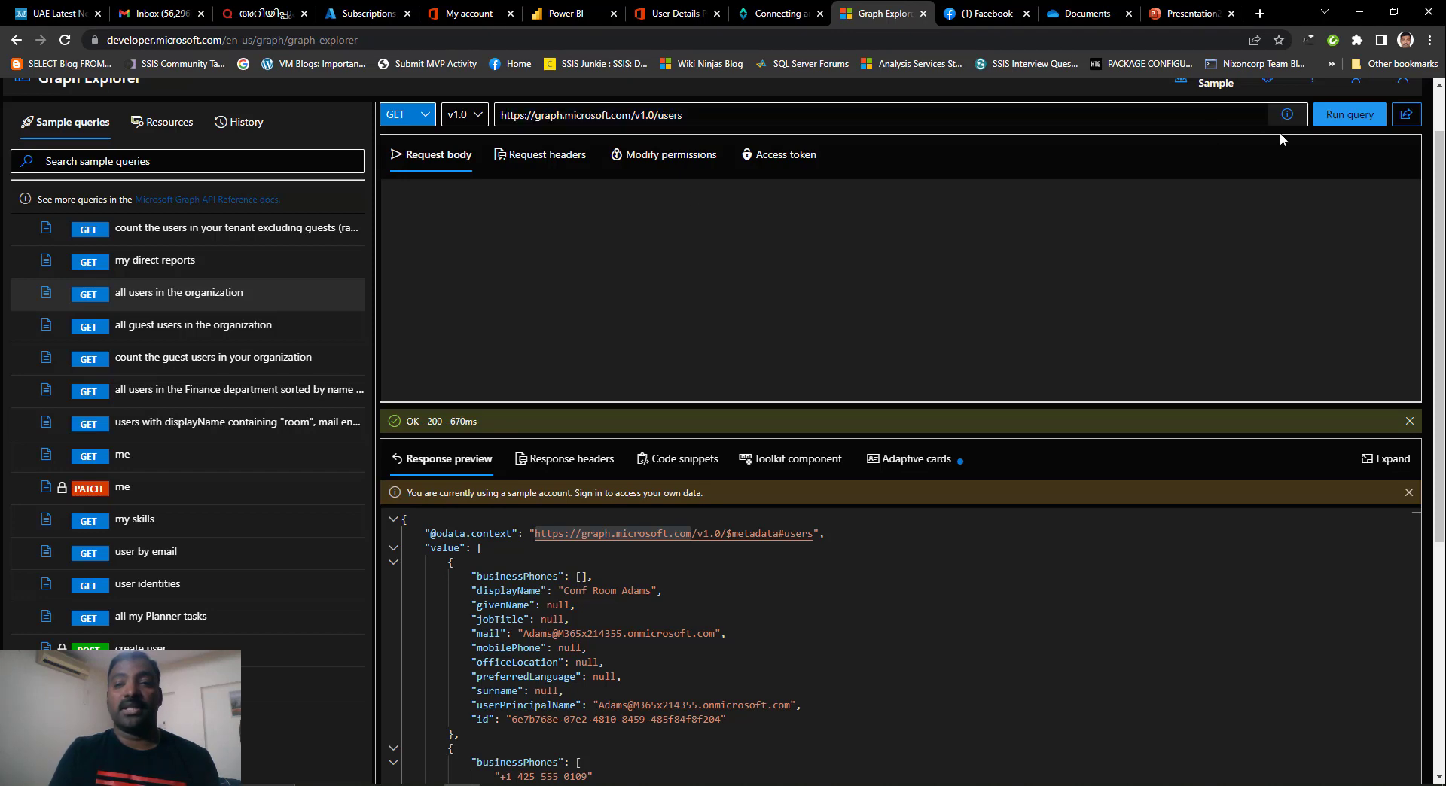
{"action": "left_click", "coordinate": [1340, 120]}
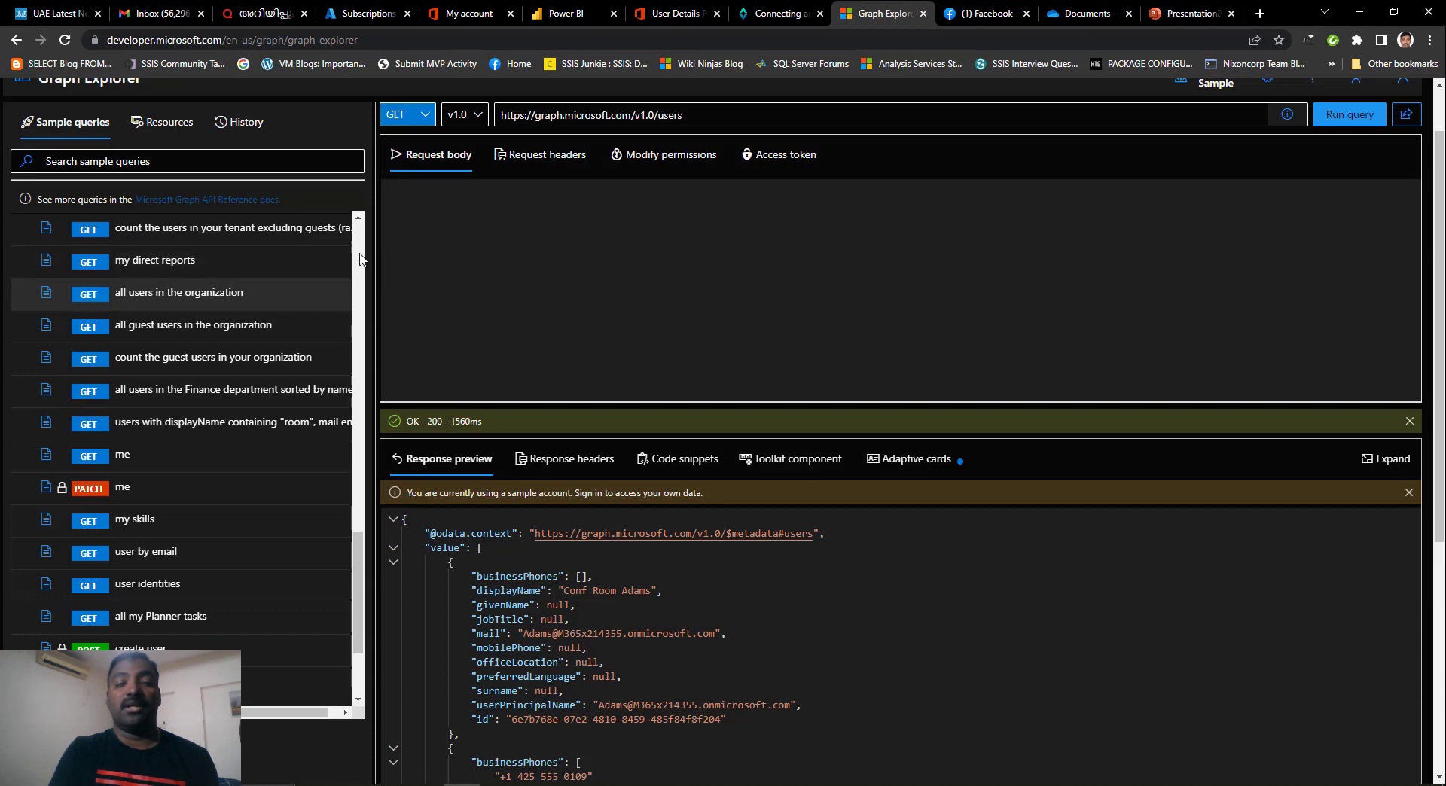
{"action": "scroll", "coordinate": [367, 471], "scroll_direction": "up", "scroll_amount": 1}
{"action": "scroll", "coordinate": [369, 418], "scroll_direction": "up", "scroll_amount": 12}
{"action": "scroll", "coordinate": [373, 237], "scroll_direction": "down", "scroll_amount": 10}
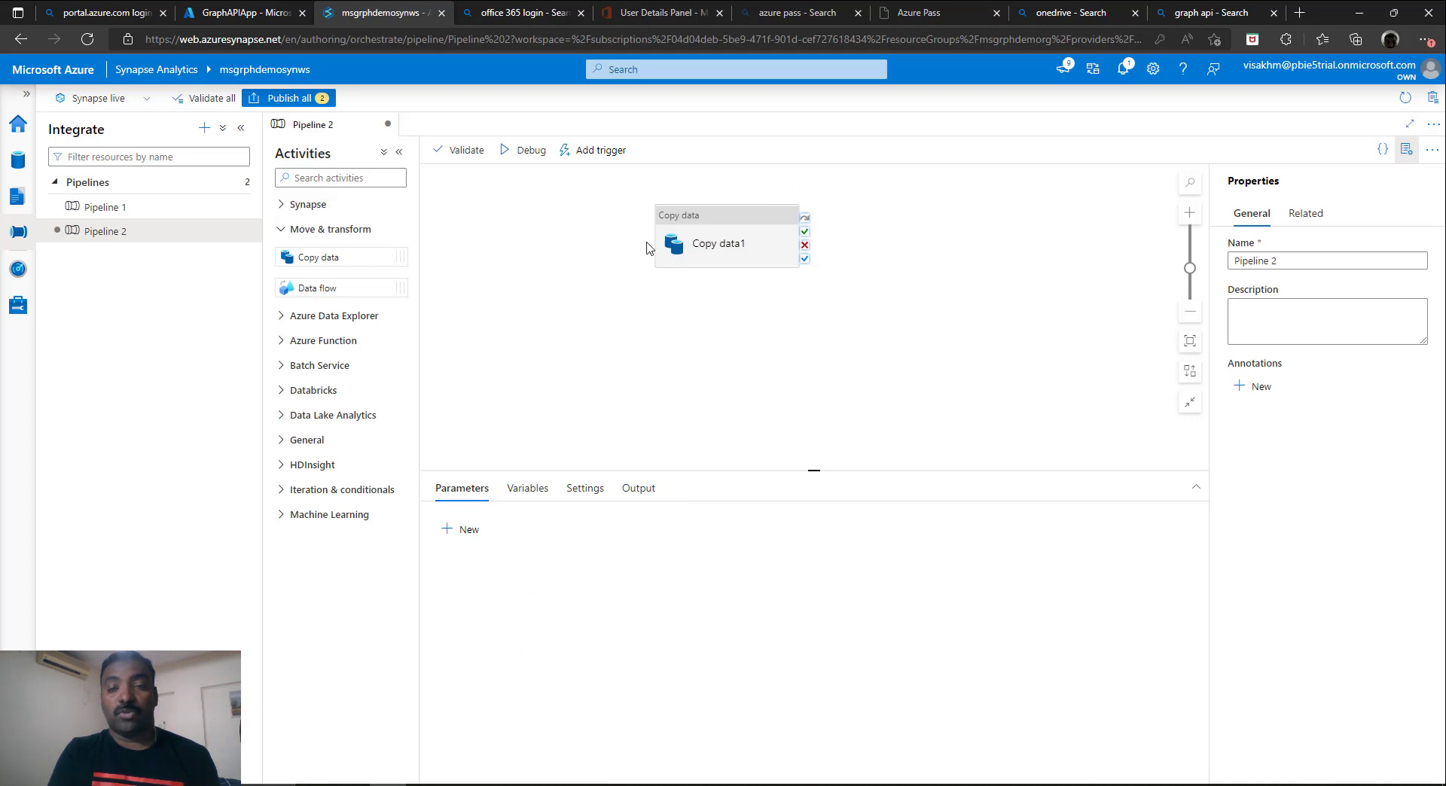
- Open the copy activity's RestResource1 source dataset and check its relative URL against the /users part of the Graph Explorer query
{"action": "left_click", "coordinate": [727, 247]}
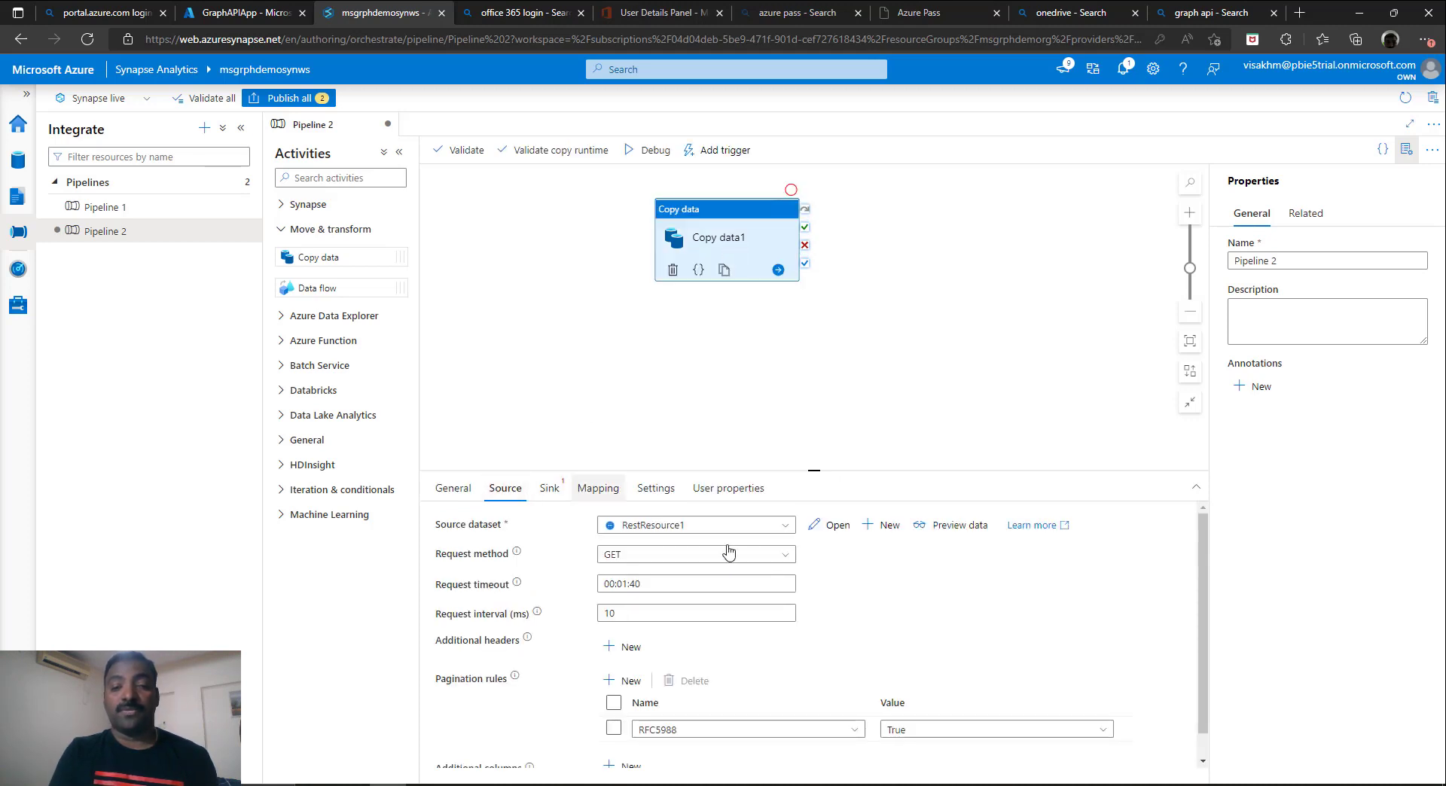
{"action": "left_click", "coordinate": [839, 526]}
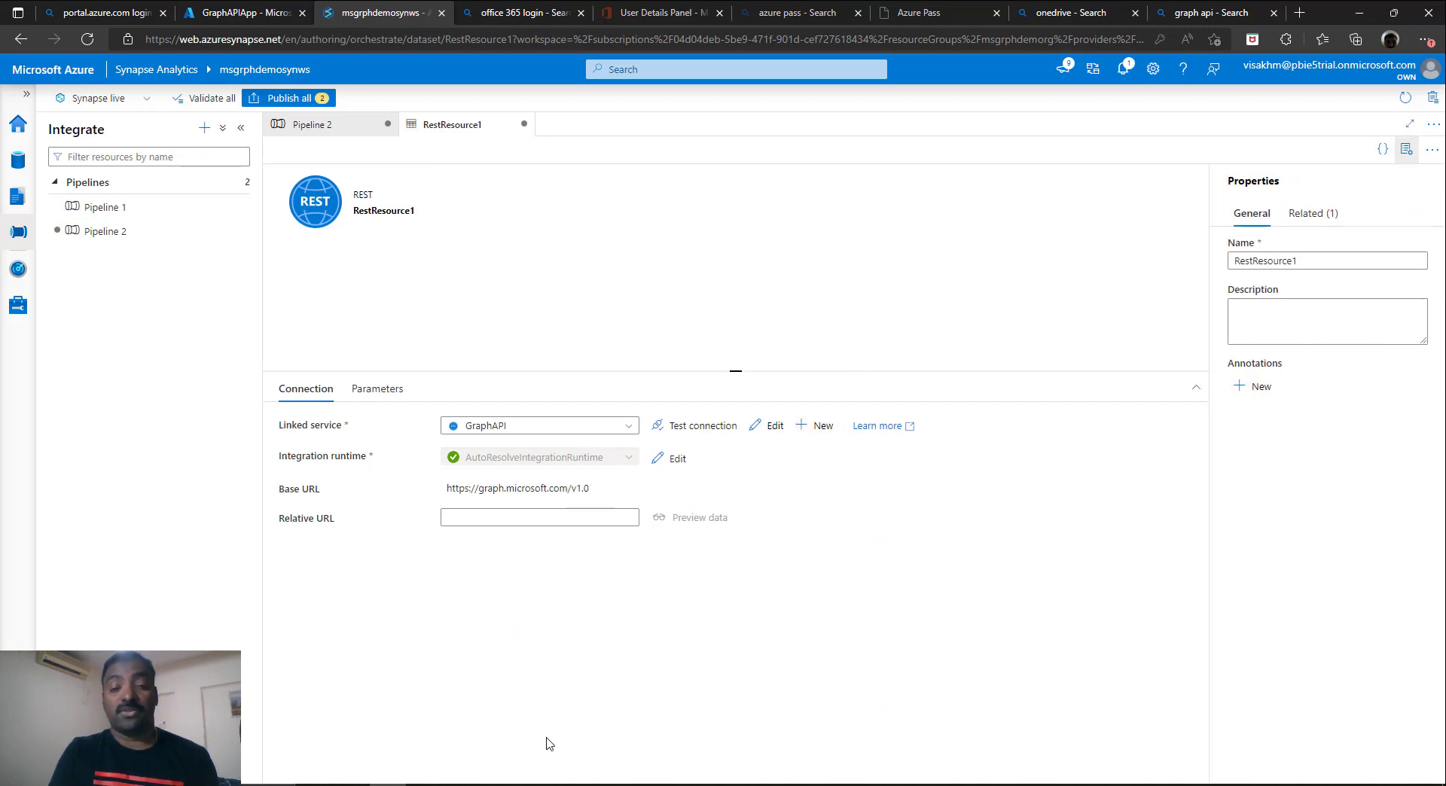
{"action": "left_click", "coordinate": [462, 785]}
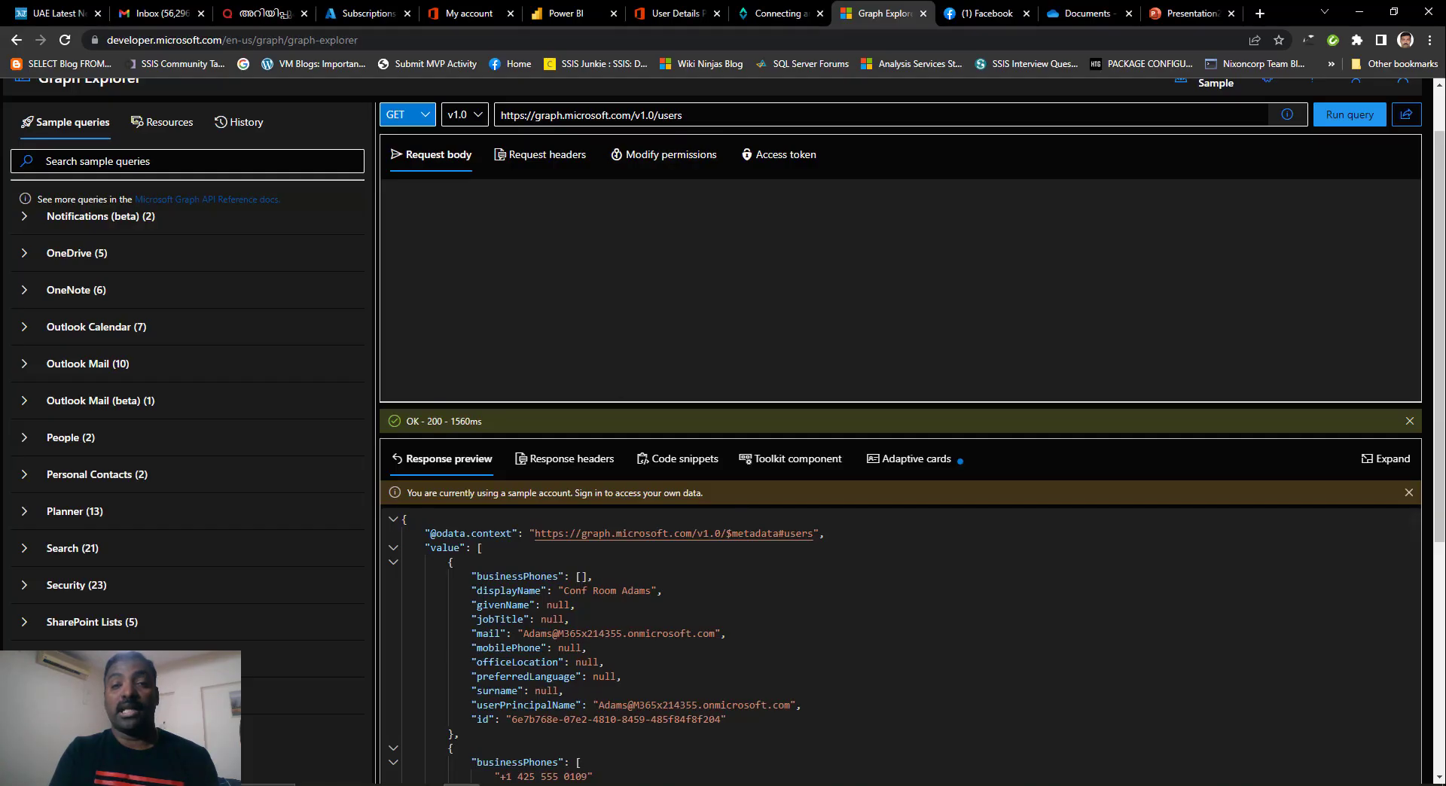
{"action": "left_click_drag", "start_coordinate": [654, 116], "coordinate": [728, 121]}
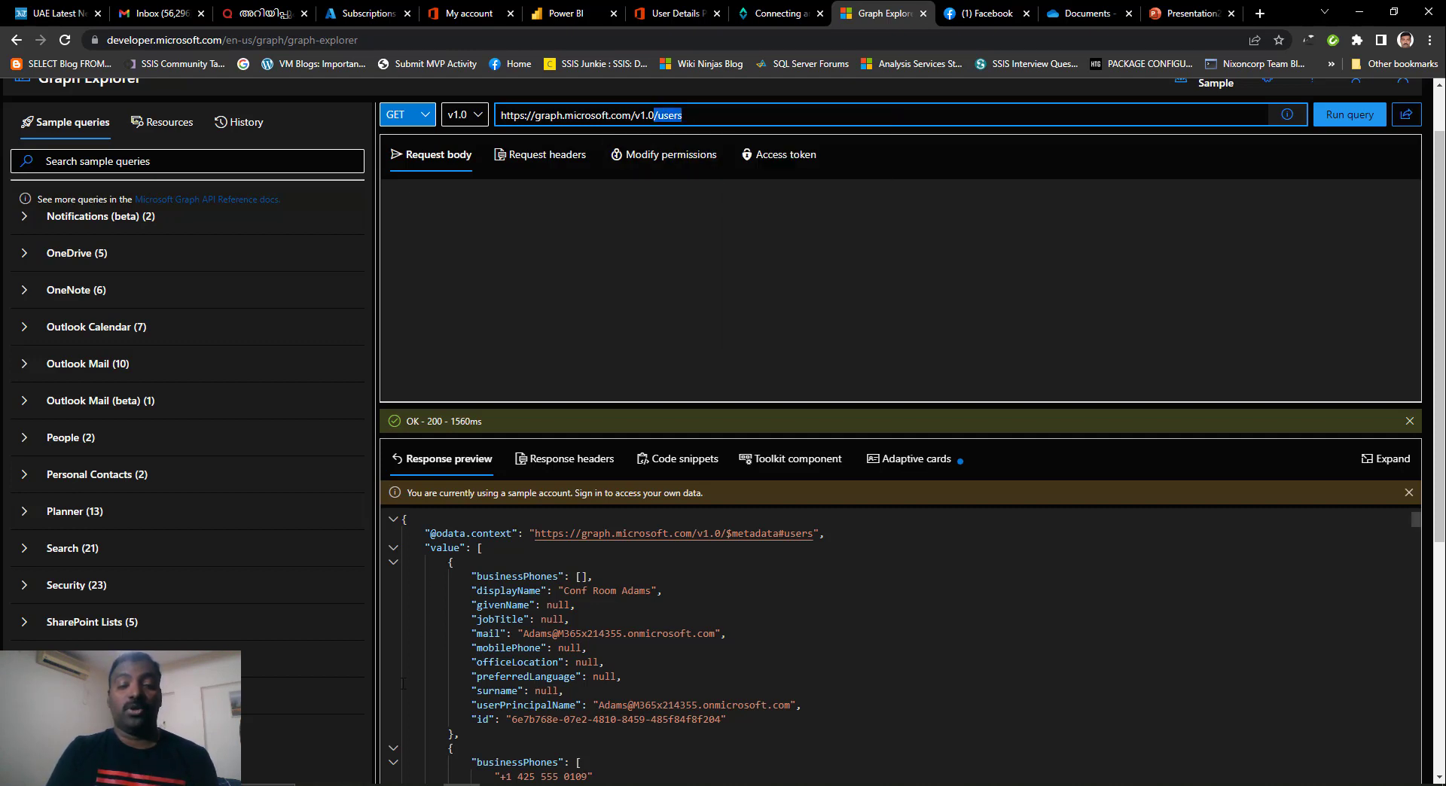
{"action": "key", "text": "alt+Tab"}
{"action": "left_click", "coordinate": [463, 517]}
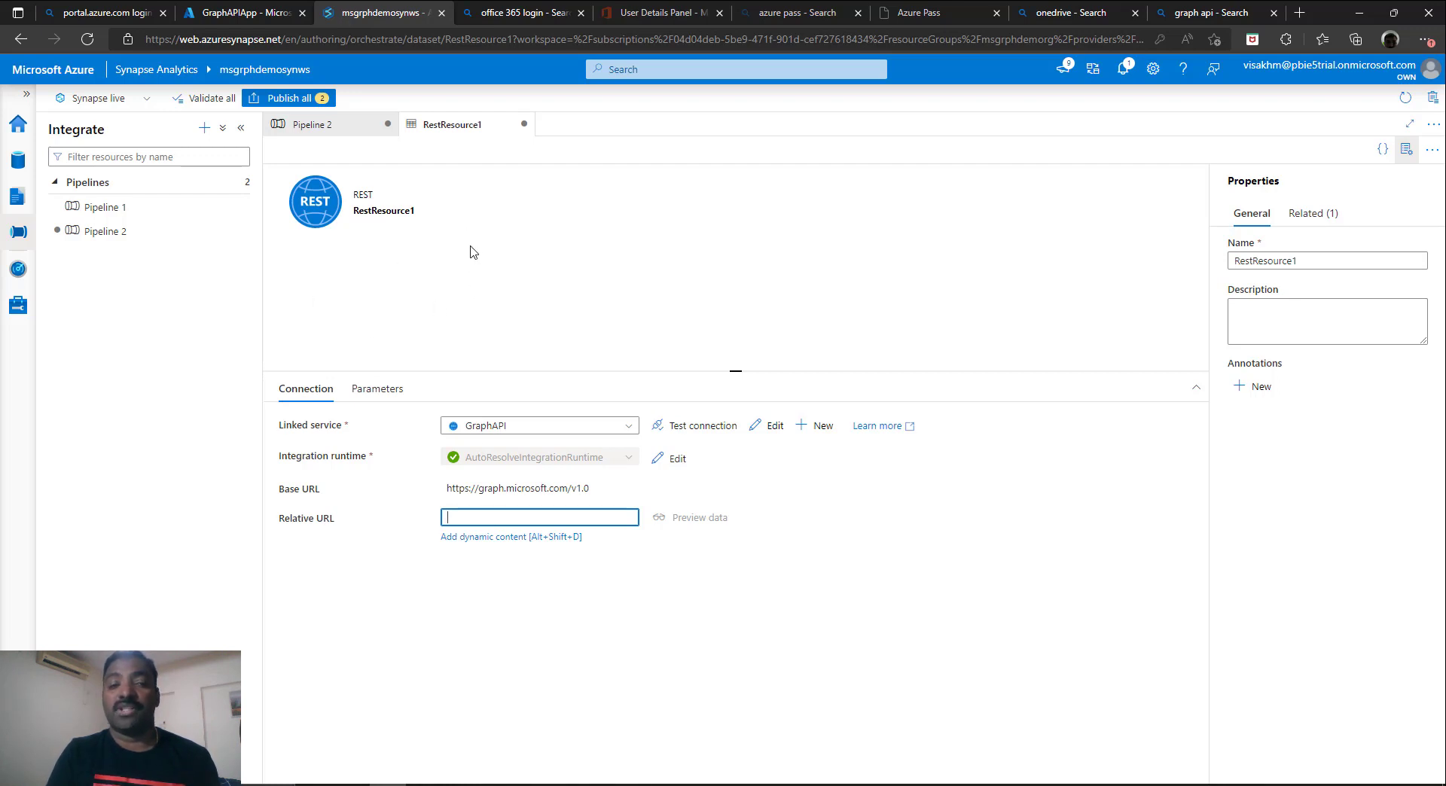
- Add a String parameter named relativeurl with default value /users to the RestResource1 dataset
{"action": "left_click", "coordinate": [385, 390]}
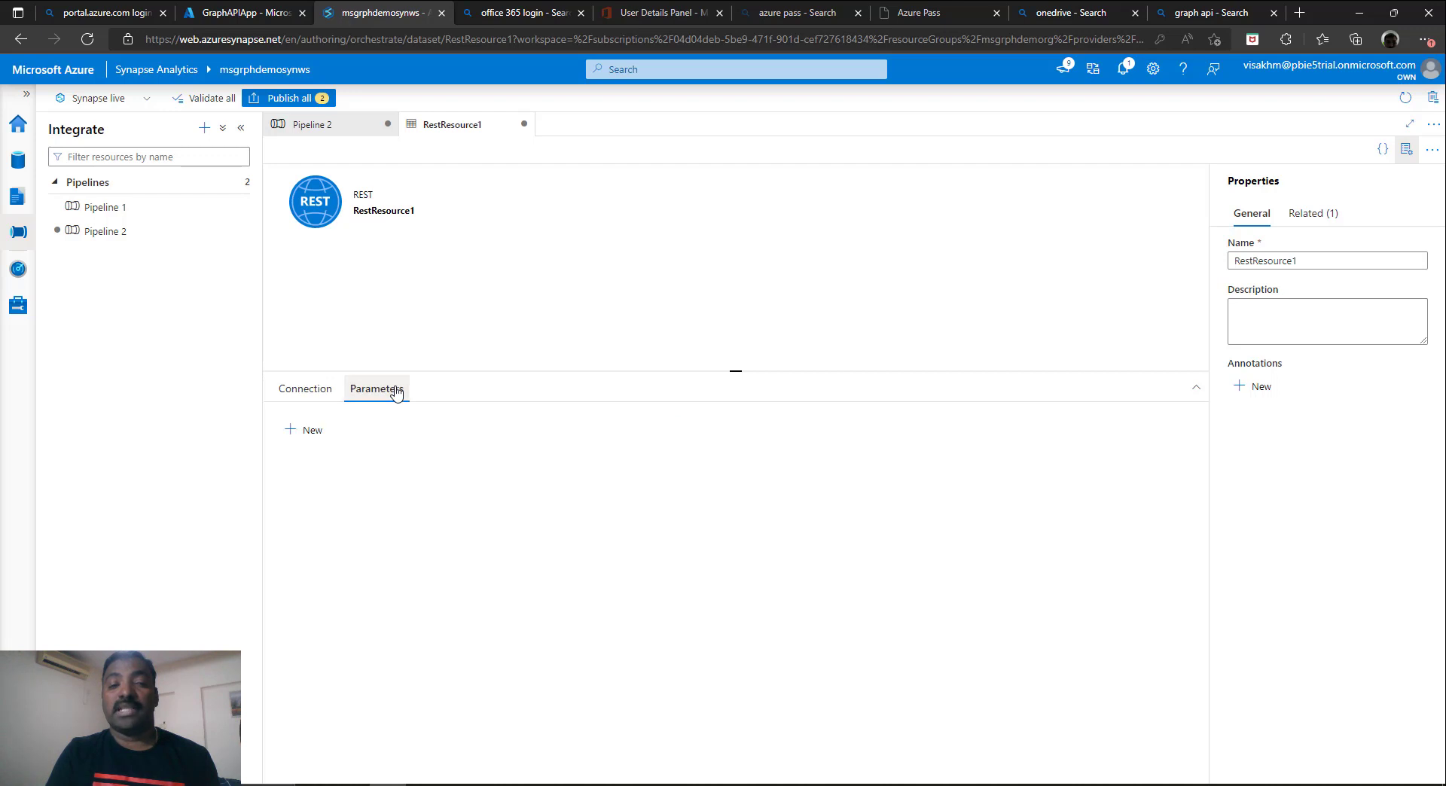
{"action": "left_click", "coordinate": [326, 429]}
{"action": "left_click", "coordinate": [340, 484]}
{"action": "type", "text": "r"}
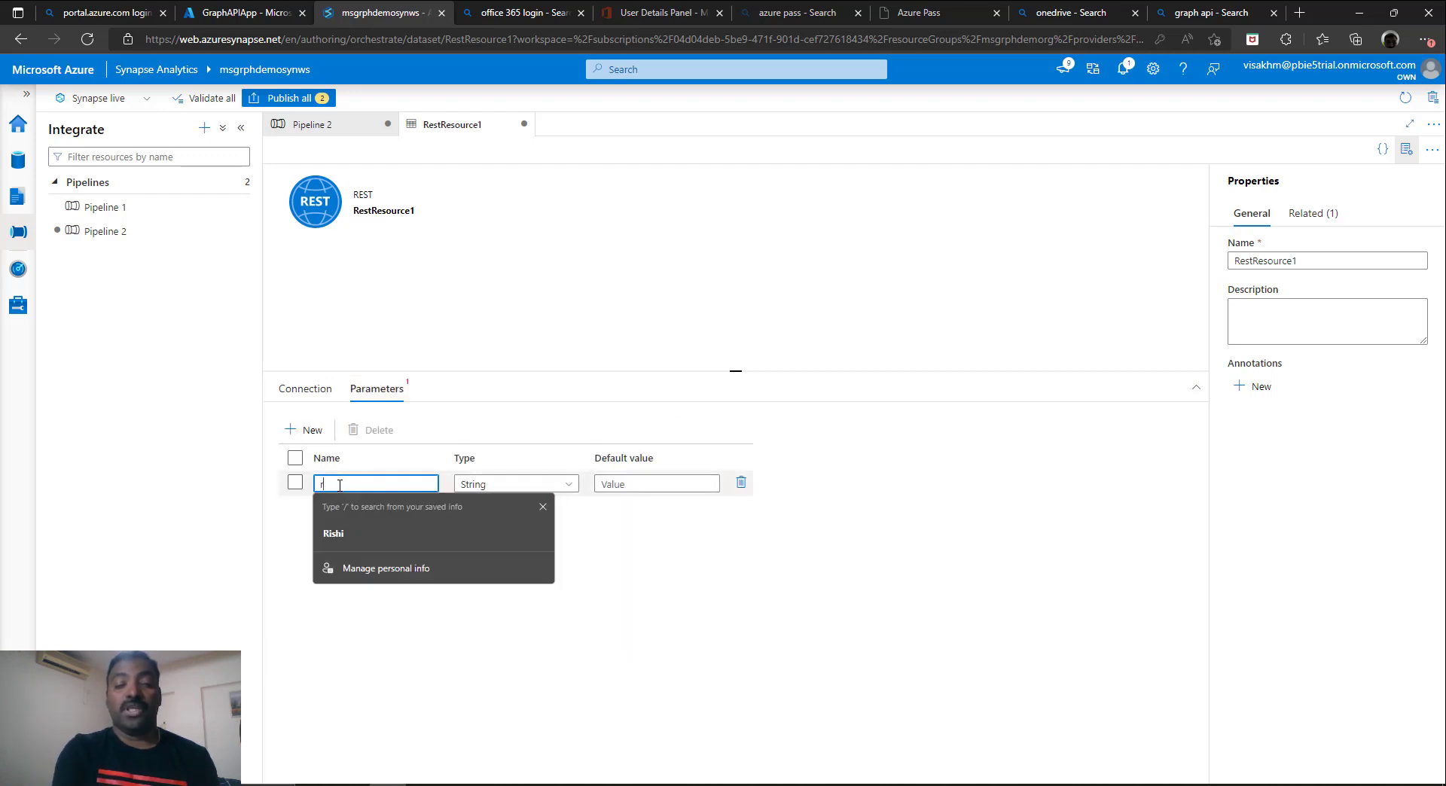
{"action": "type", "text": "elativeurl"}
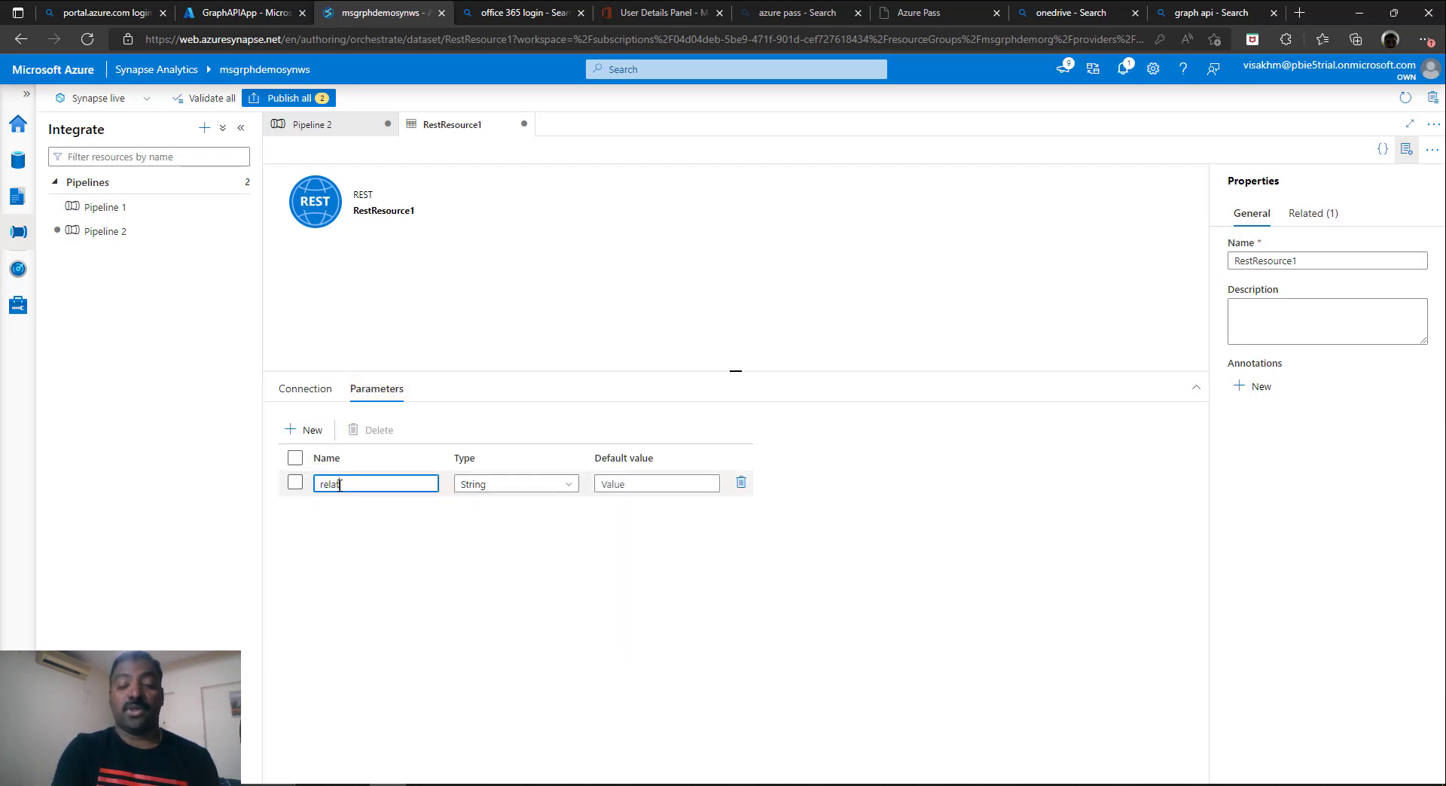
{"action": "left_click", "coordinate": [627, 482]}
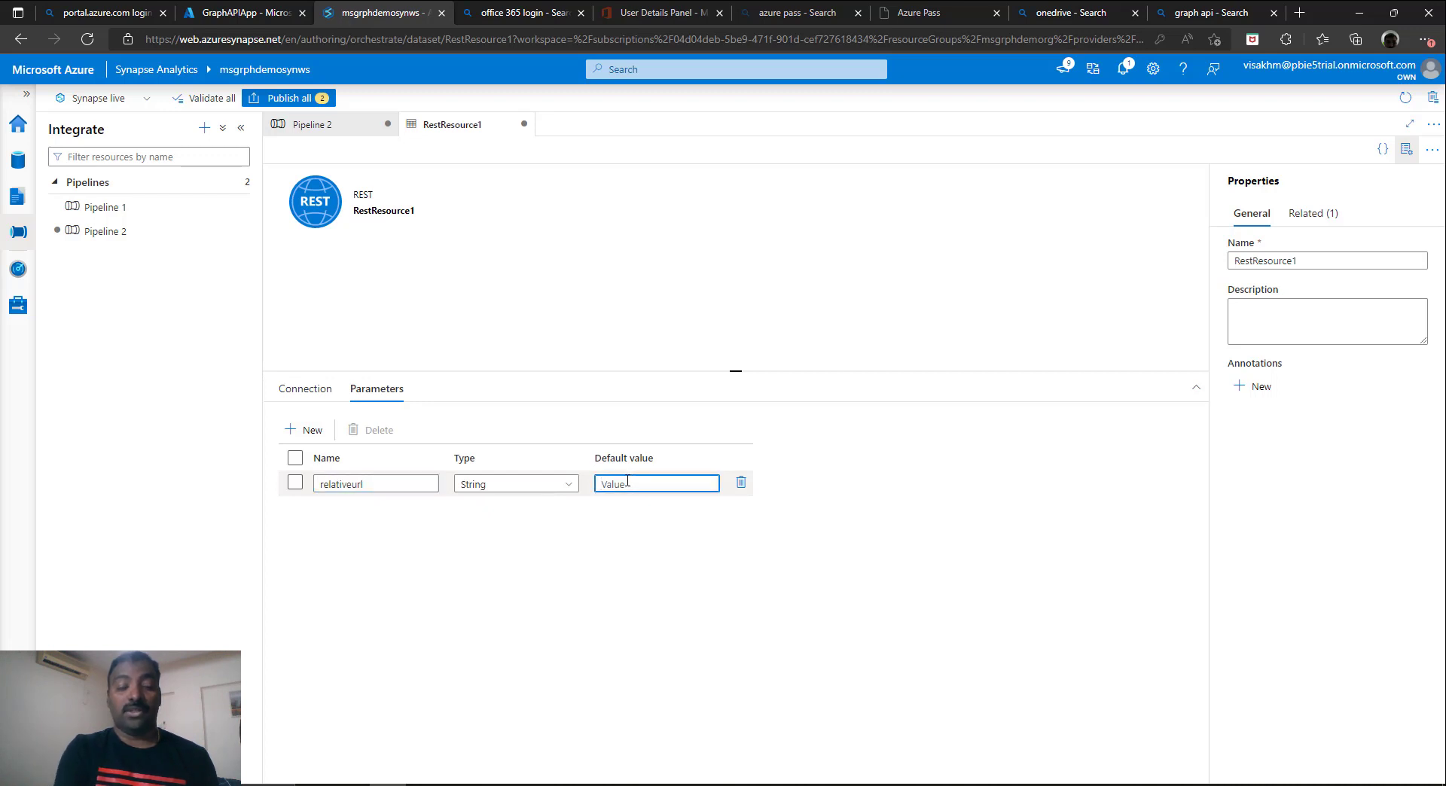
{"action": "type", "text": "/users"}
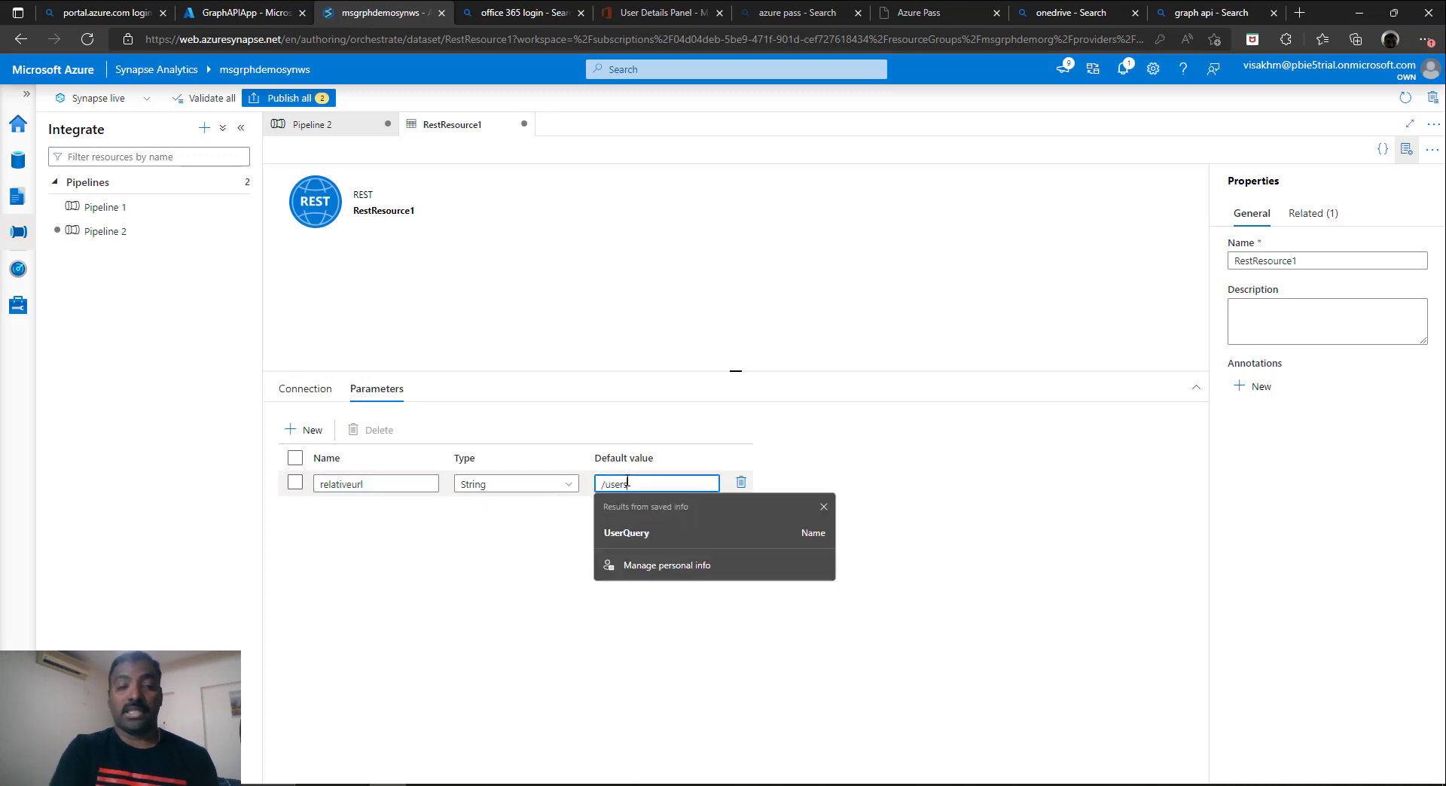
{"action": "left_click", "coordinate": [434, 540]}
{"action": "left_click", "coordinate": [306, 388]}
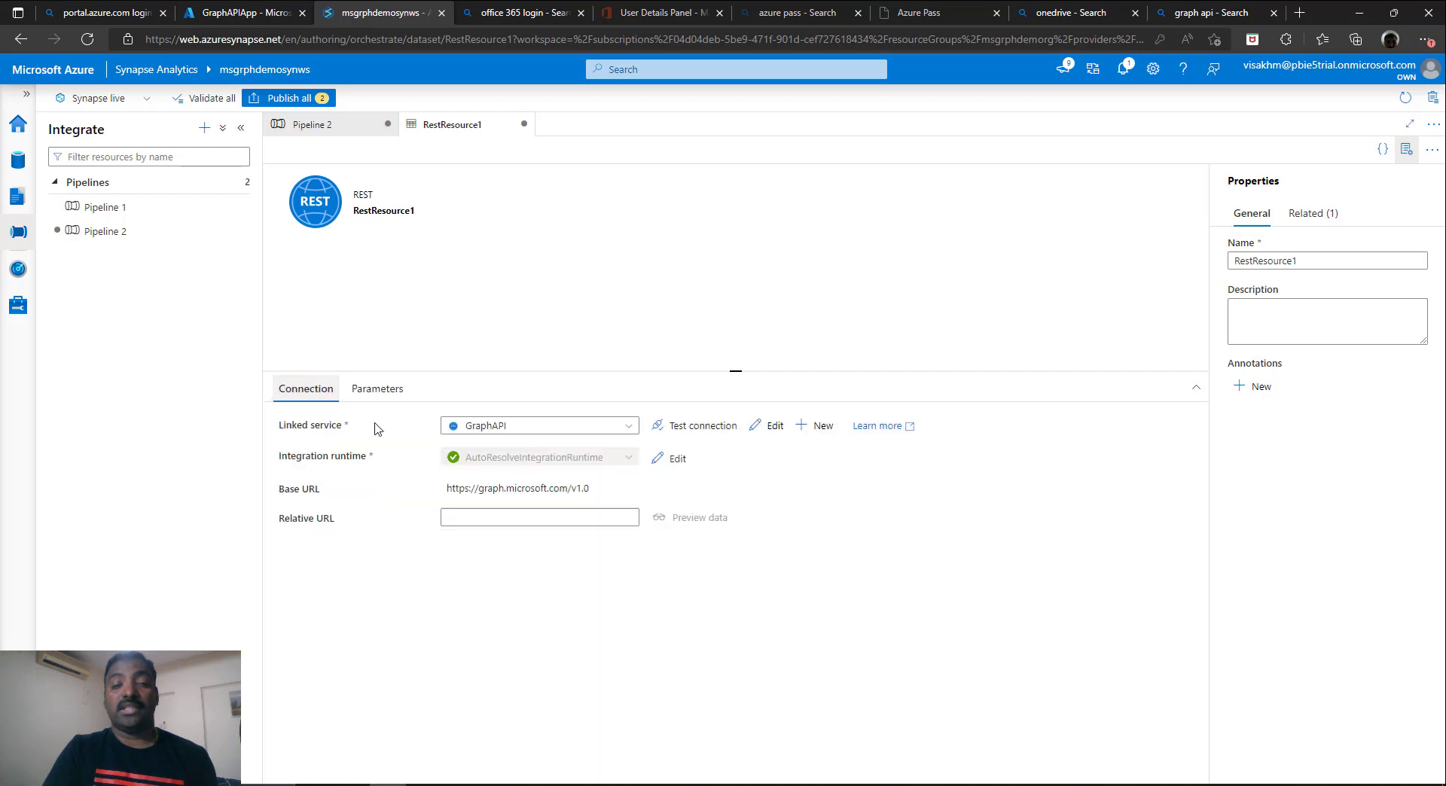
{"action": "left_click", "coordinate": [489, 512]}
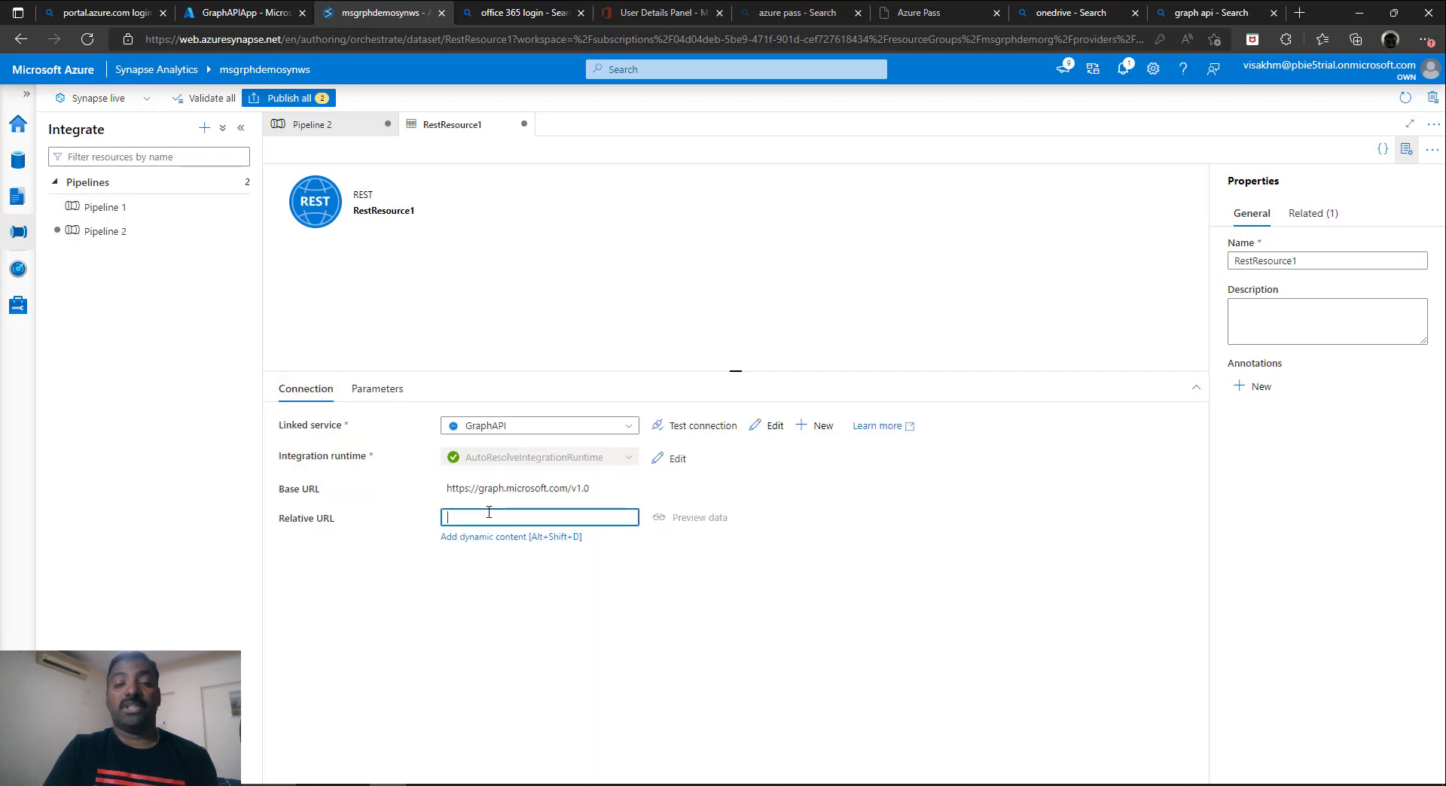
{"action": "left_click", "coordinate": [534, 539]}
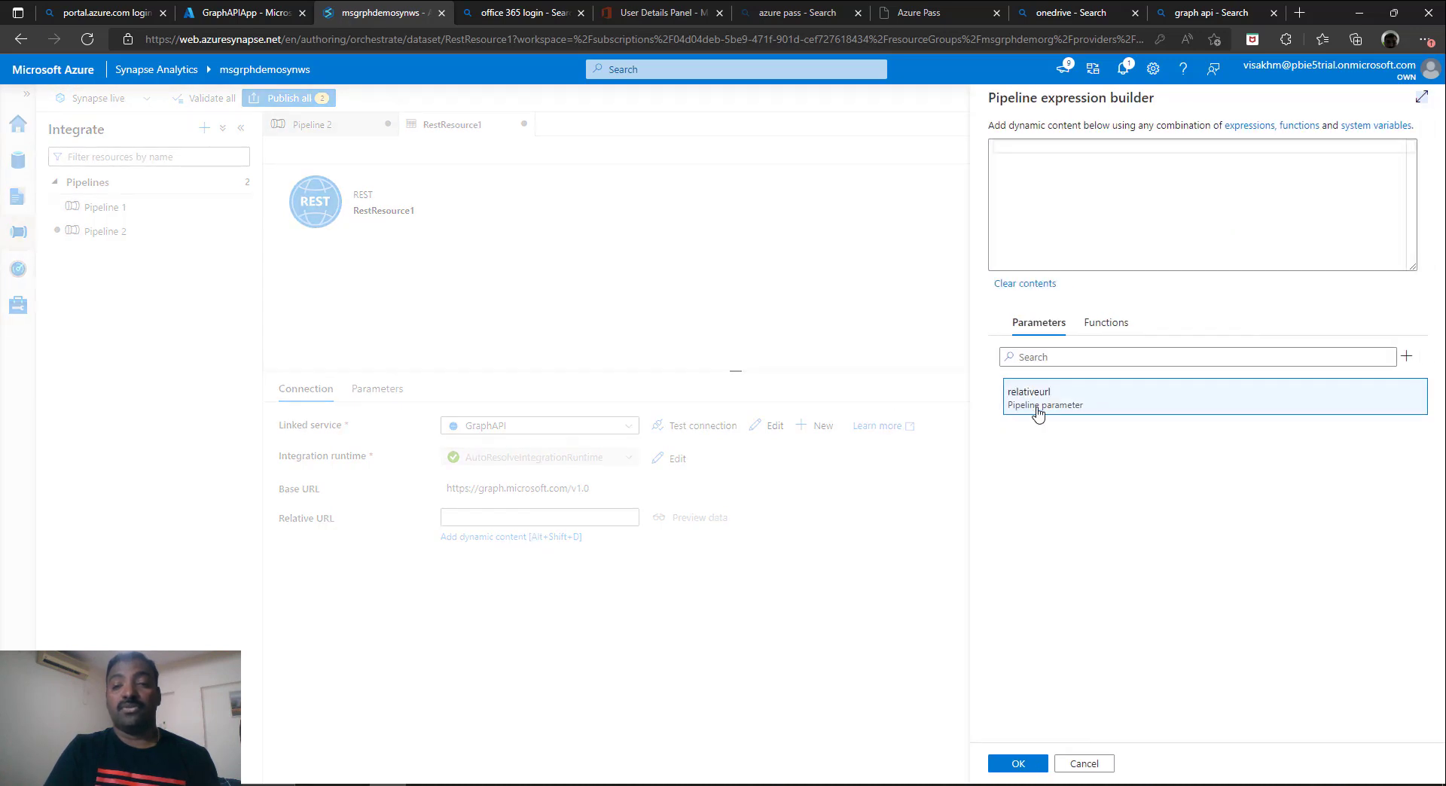
{"action": "left_click", "coordinate": [1037, 413]}
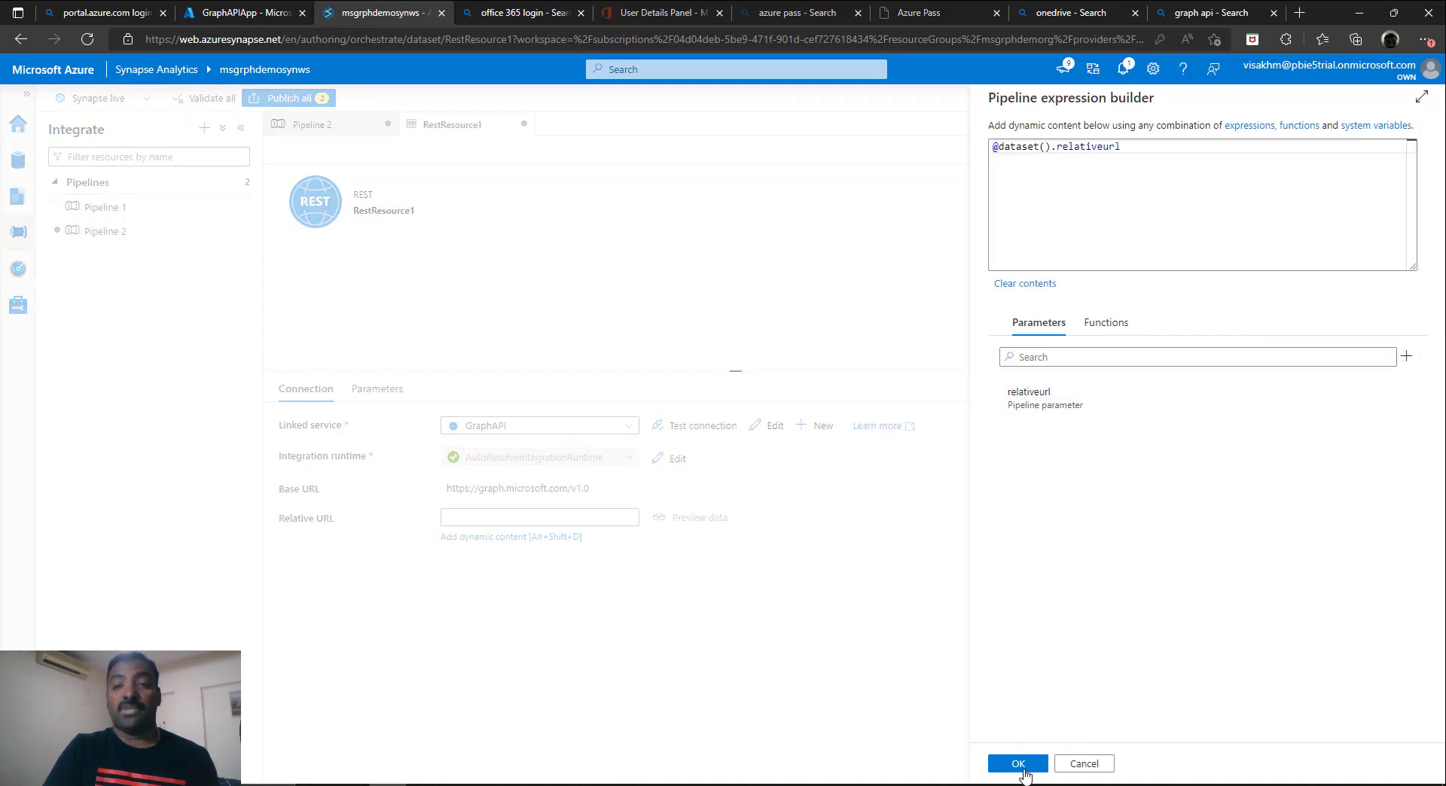
{"action": "left_click", "coordinate": [1017, 764]}
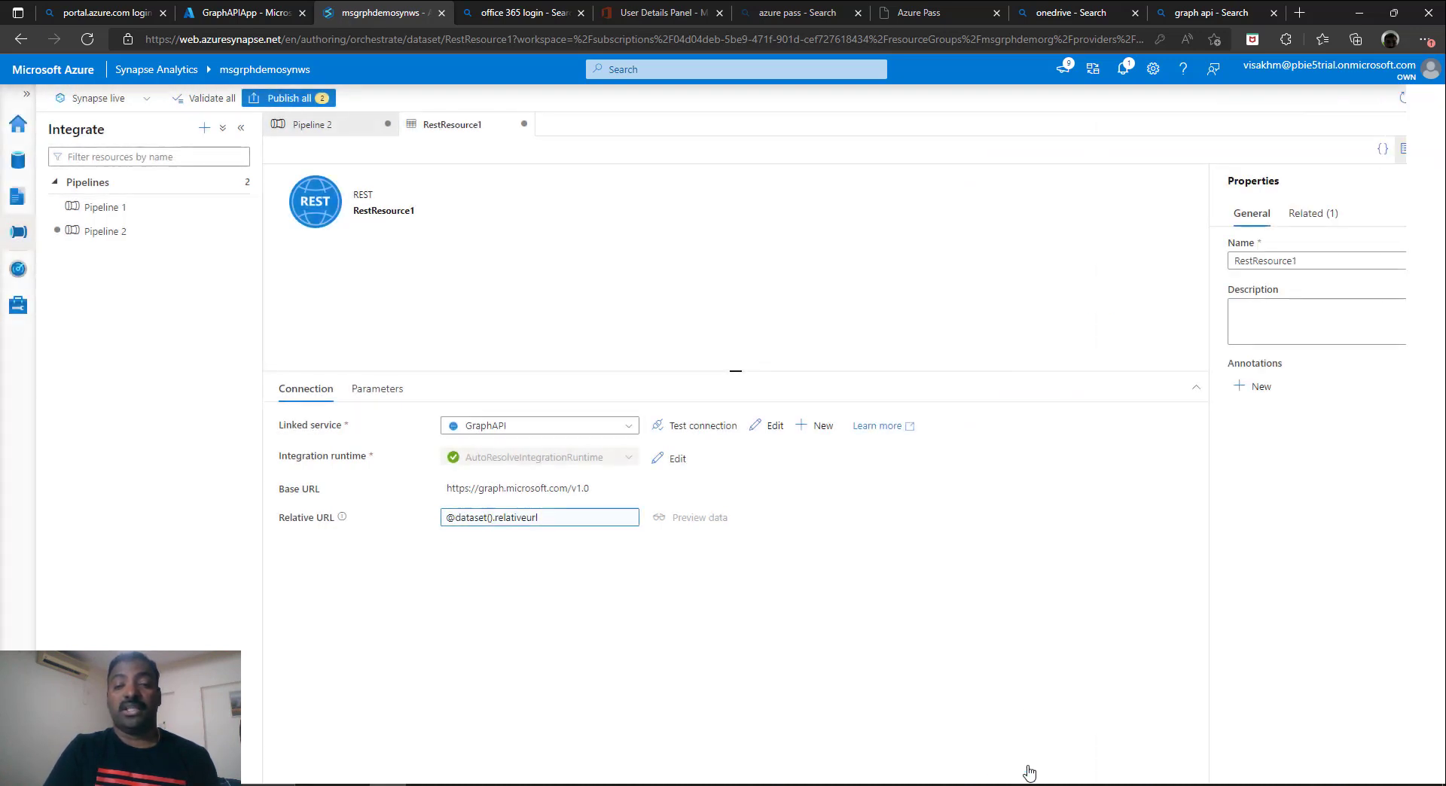
- Return to Pipeline 2 and set the copy source's relativeurl dataset property to /users
{"action": "left_click", "coordinate": [360, 130]}
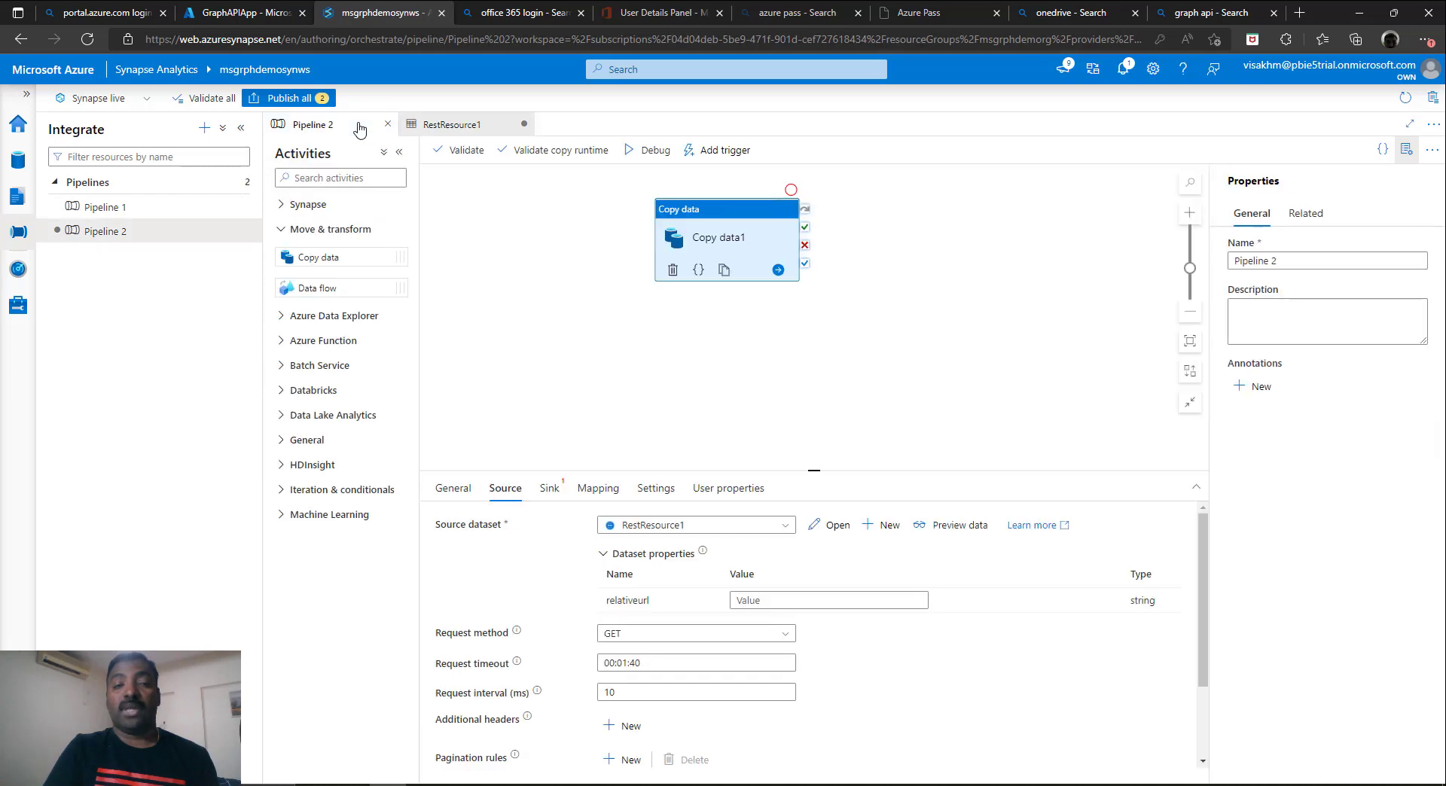
{"action": "left_click", "coordinate": [781, 598]}
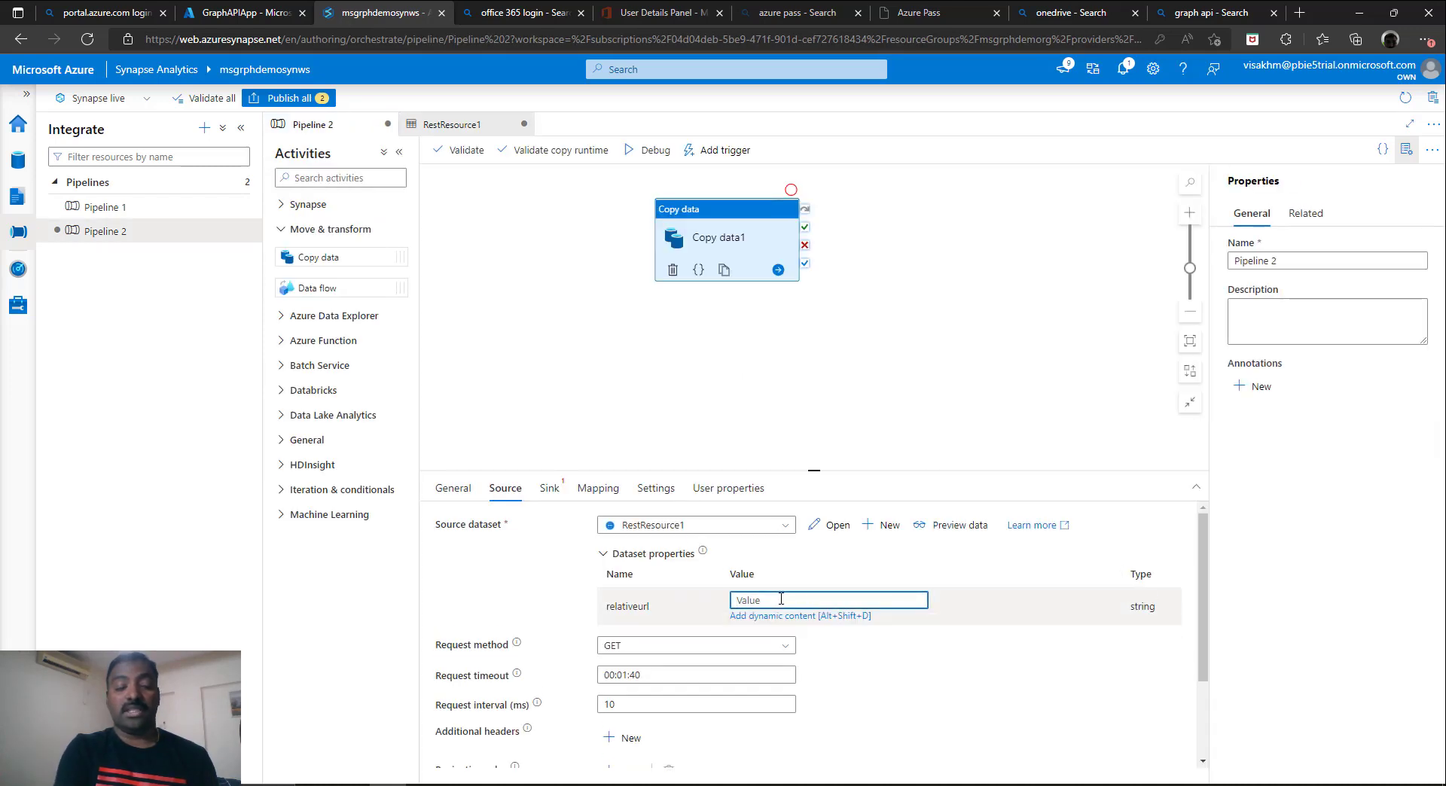
{"action": "type", "text": "/users"}
{"action": "left_click", "coordinate": [812, 565]}
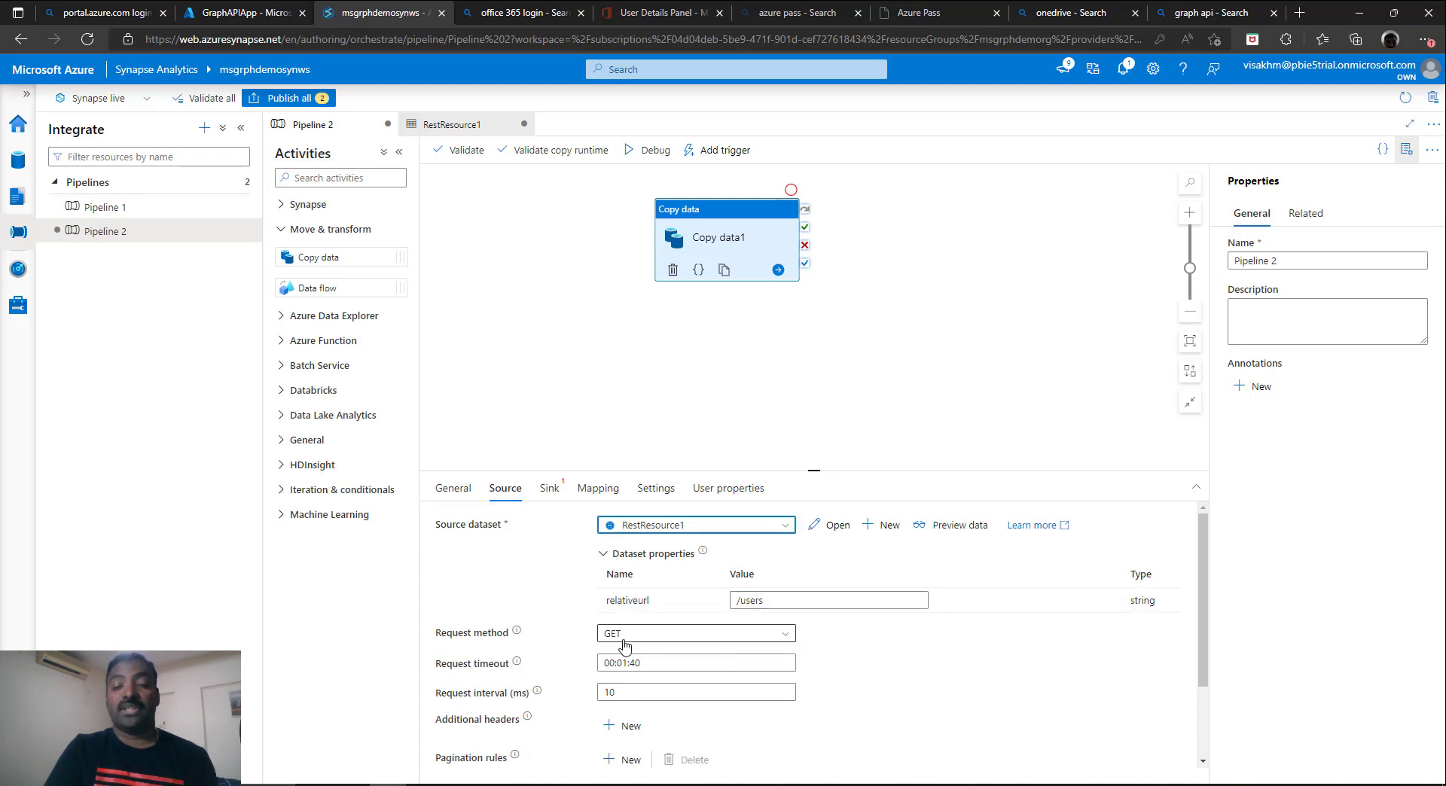
{"action": "left_click_drag", "start_coordinate": [1203, 597], "coordinate": [1185, 512]}
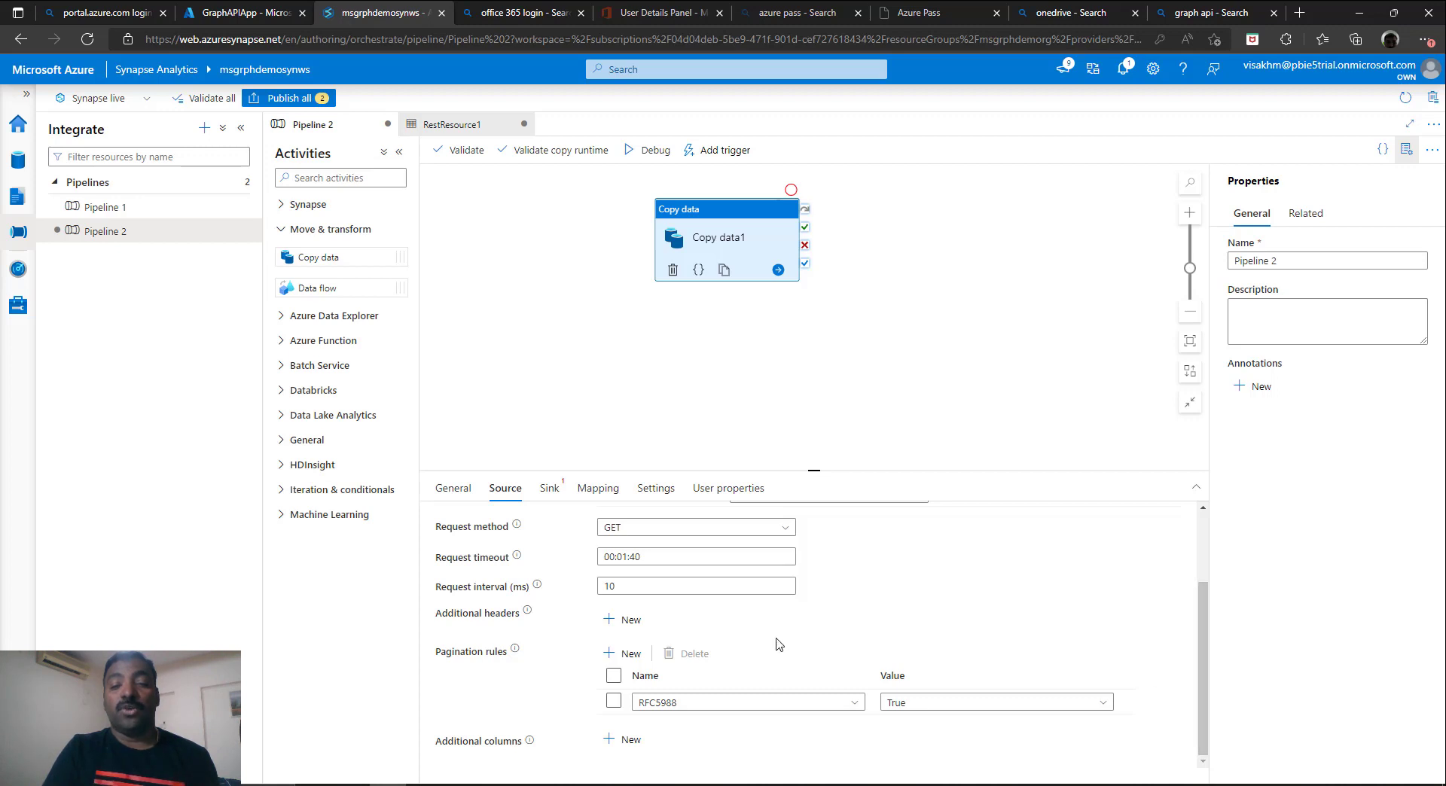
{"action": "left_click", "coordinate": [626, 651]}
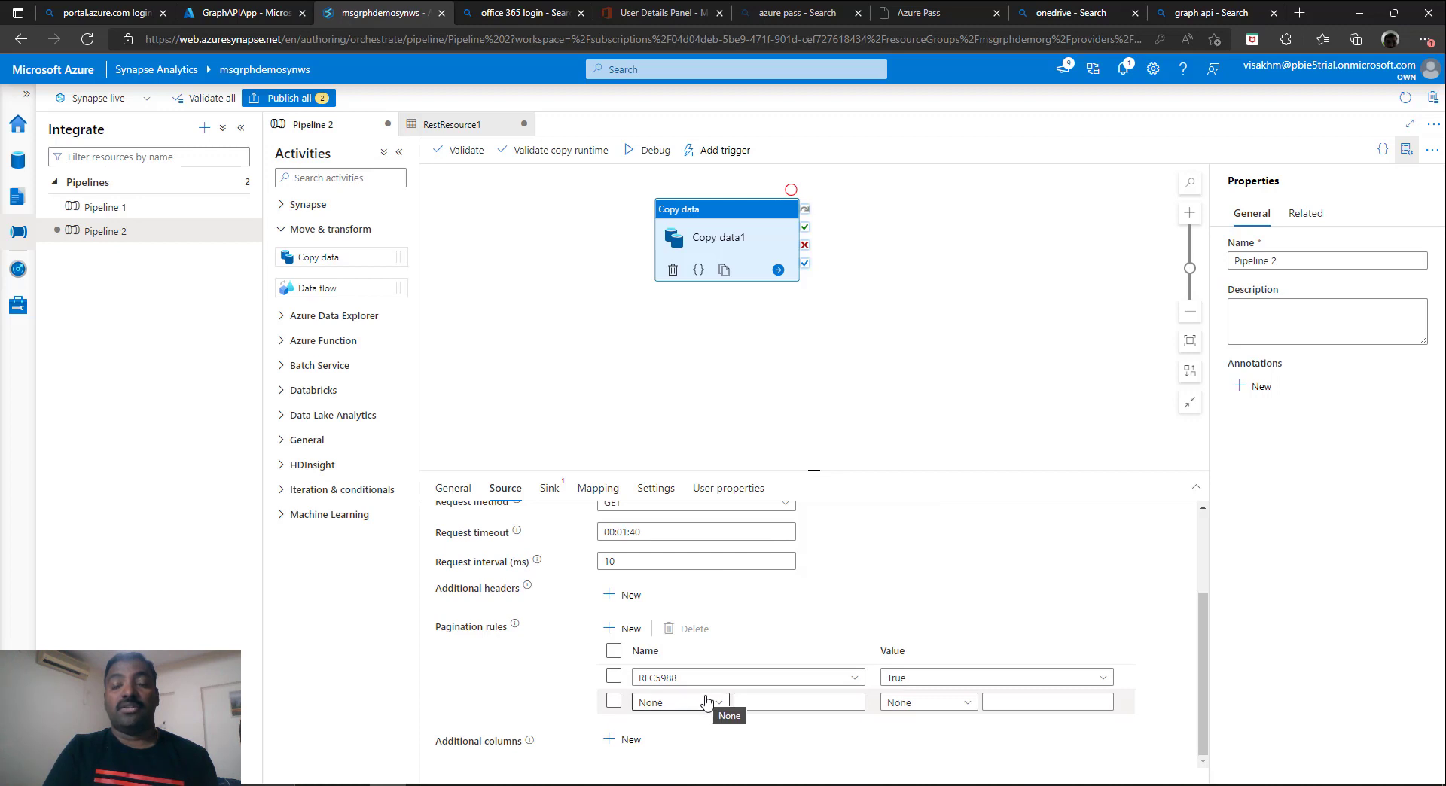
{"action": "left_click", "coordinate": [783, 706]}
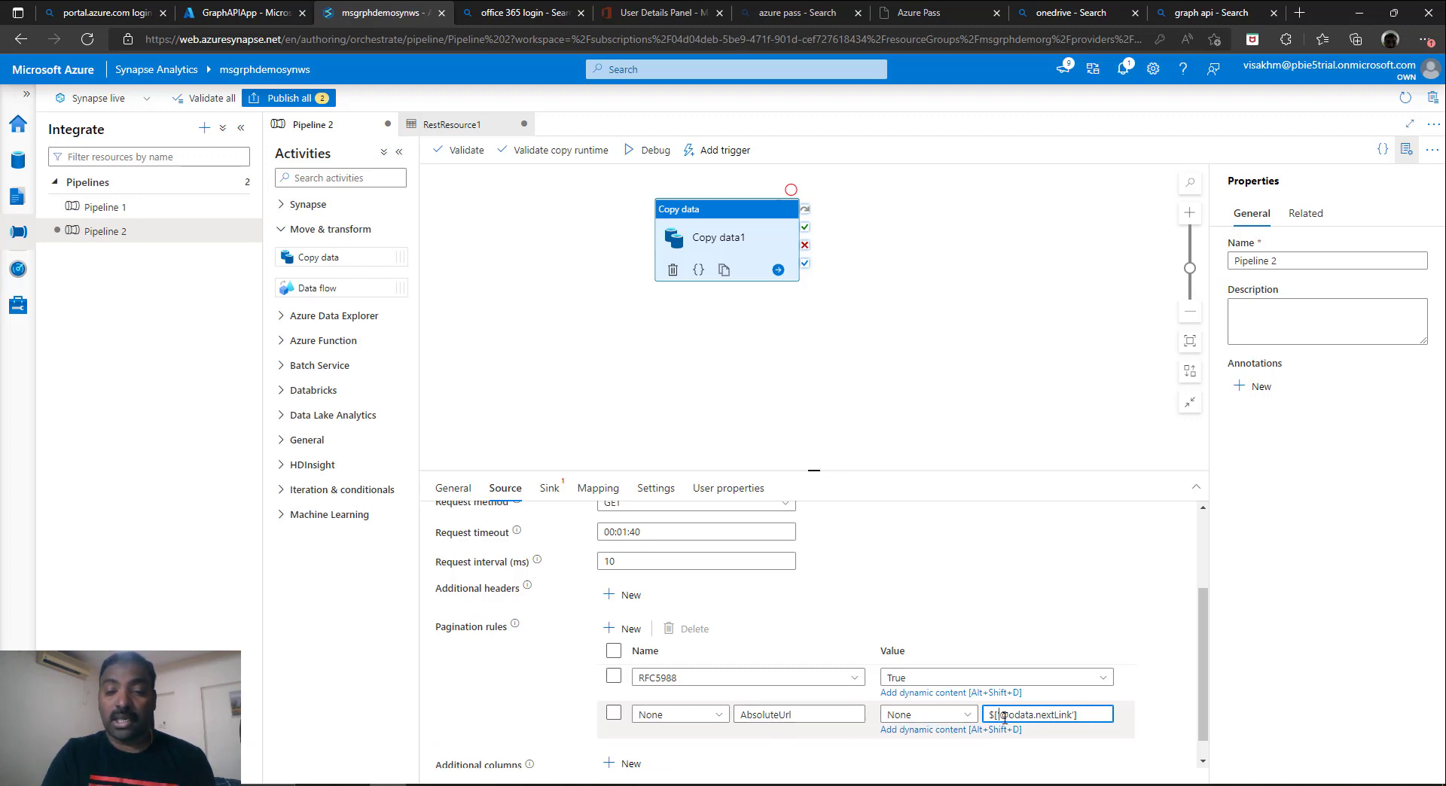
{"action": "key", "text": "BackSpace"}
{"action": "type", "text": "'"}
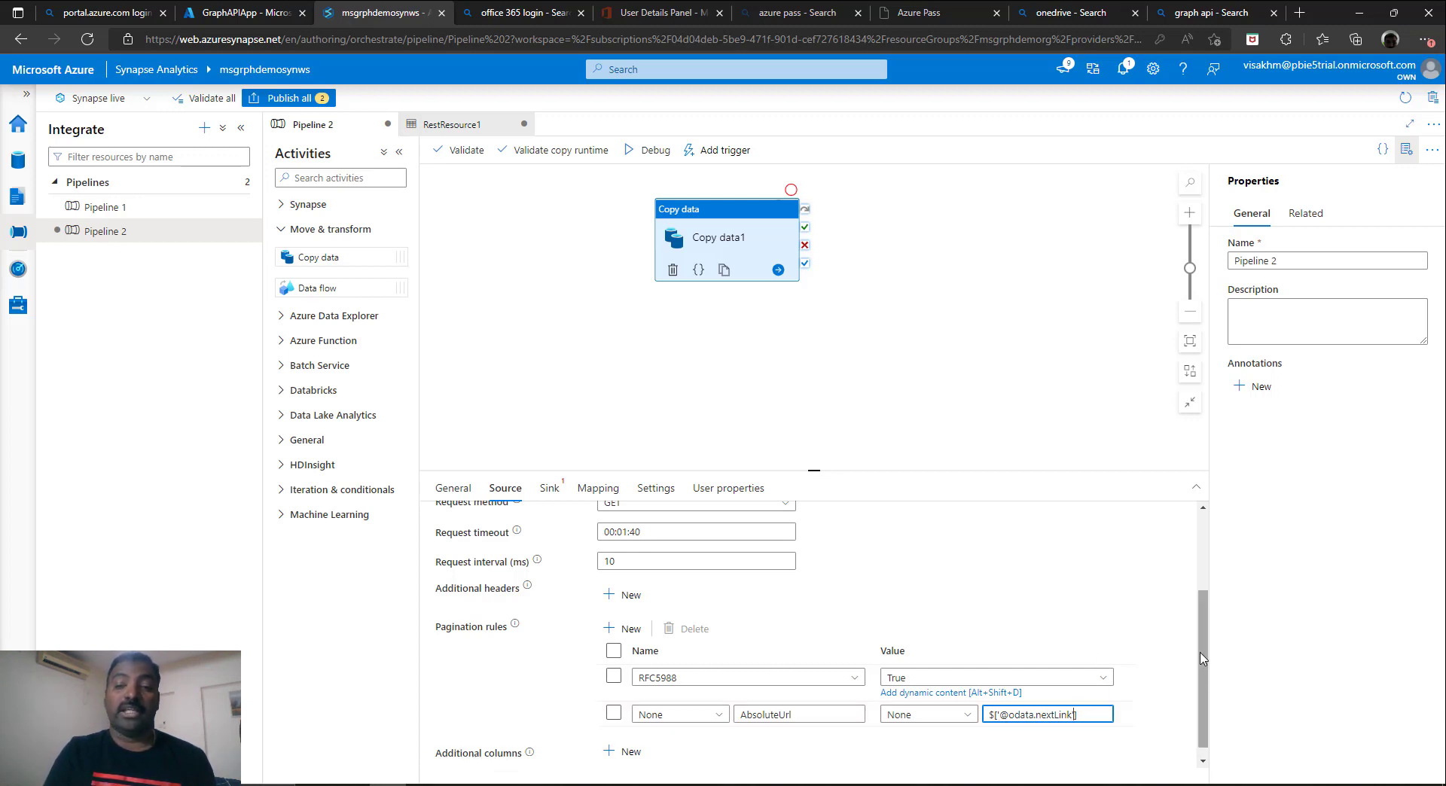
{"action": "left_click_drag", "start_coordinate": [1207, 677], "coordinate": [1207, 493]}
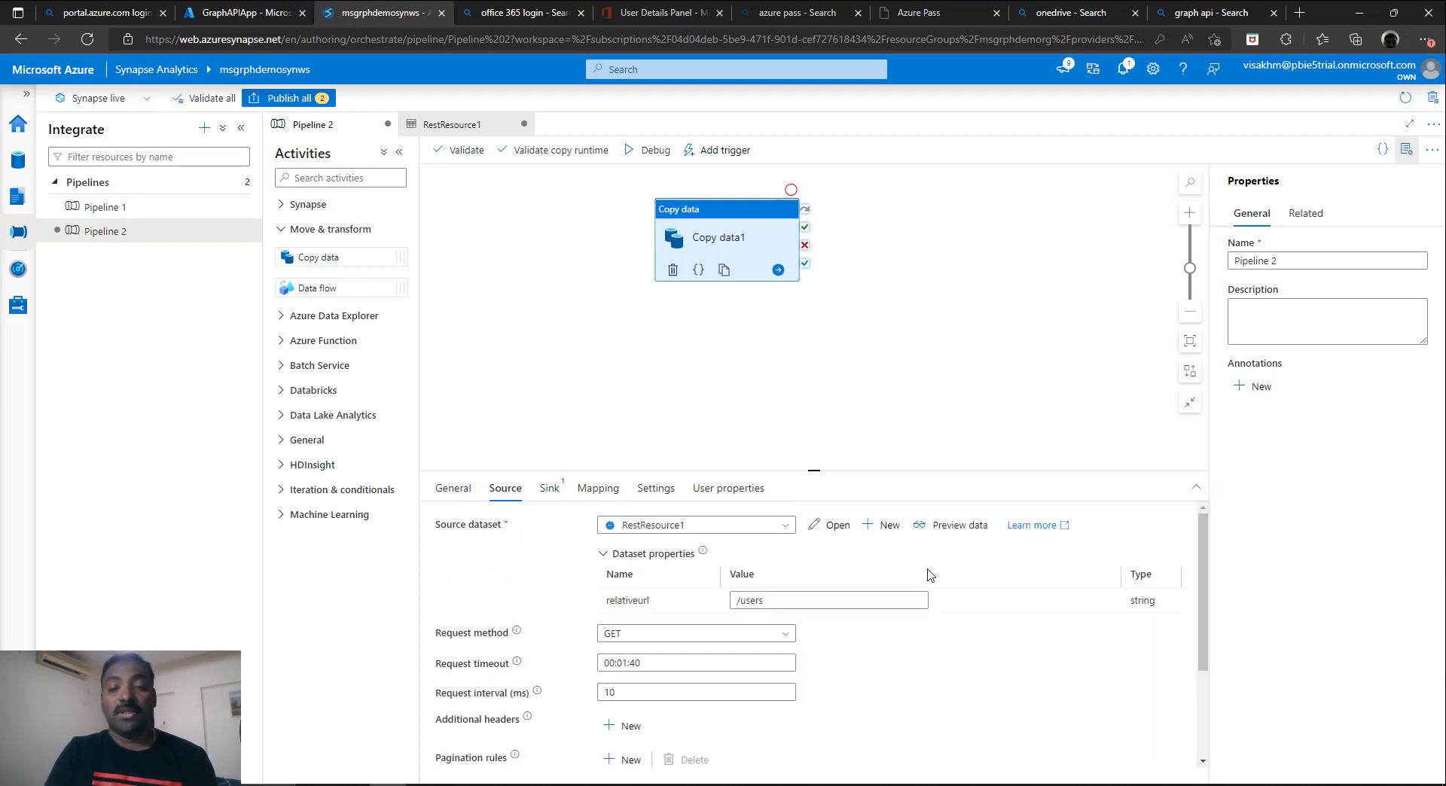
{"action": "left_click_drag", "start_coordinate": [1202, 587], "coordinate": [1197, 712]}
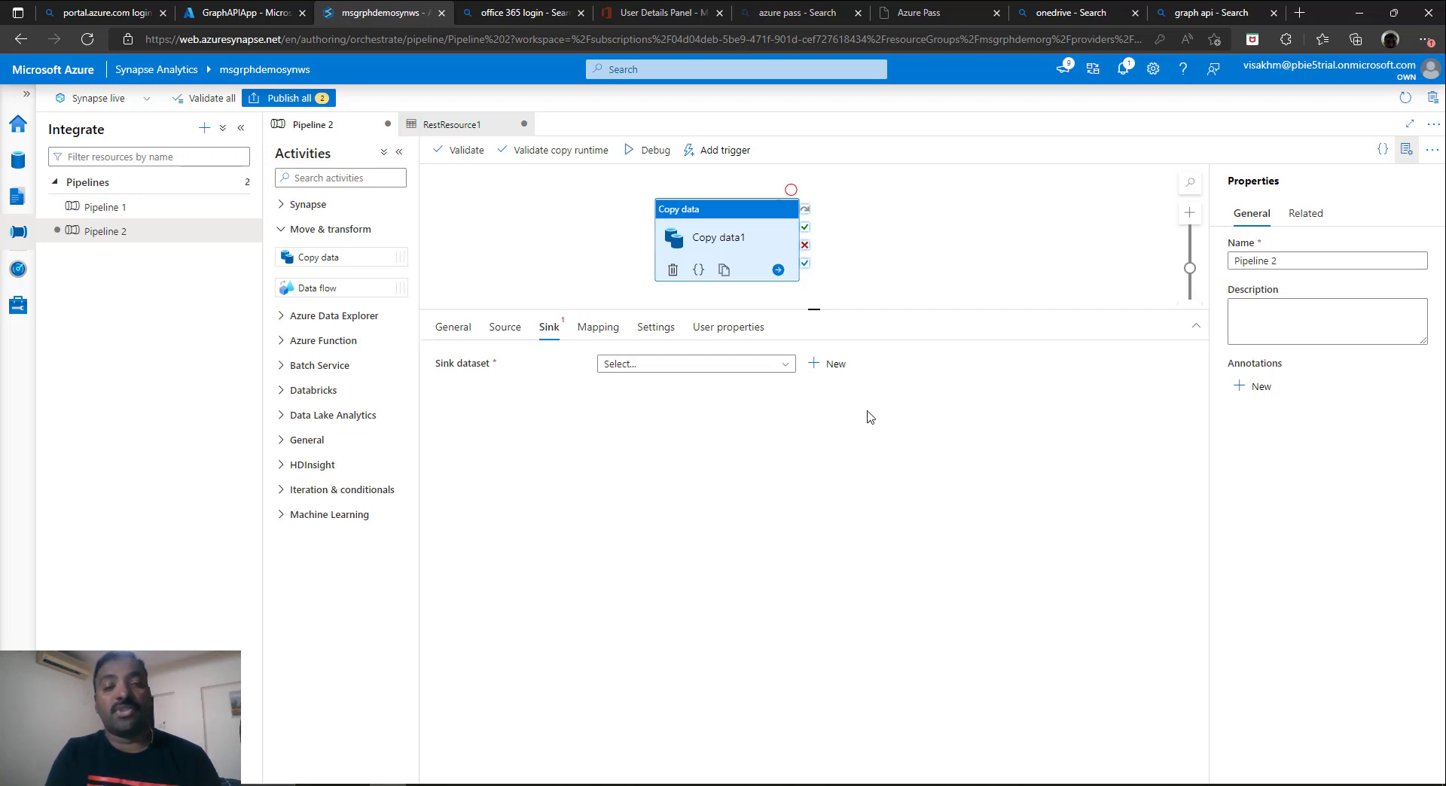
- Start a new Azure Data Lake Storage Gen2 sink dataset in Parquet format using the msgrphdemosynws-WorkspaceDefaultStorage linked service
{"action": "left_click", "coordinate": [841, 366]}
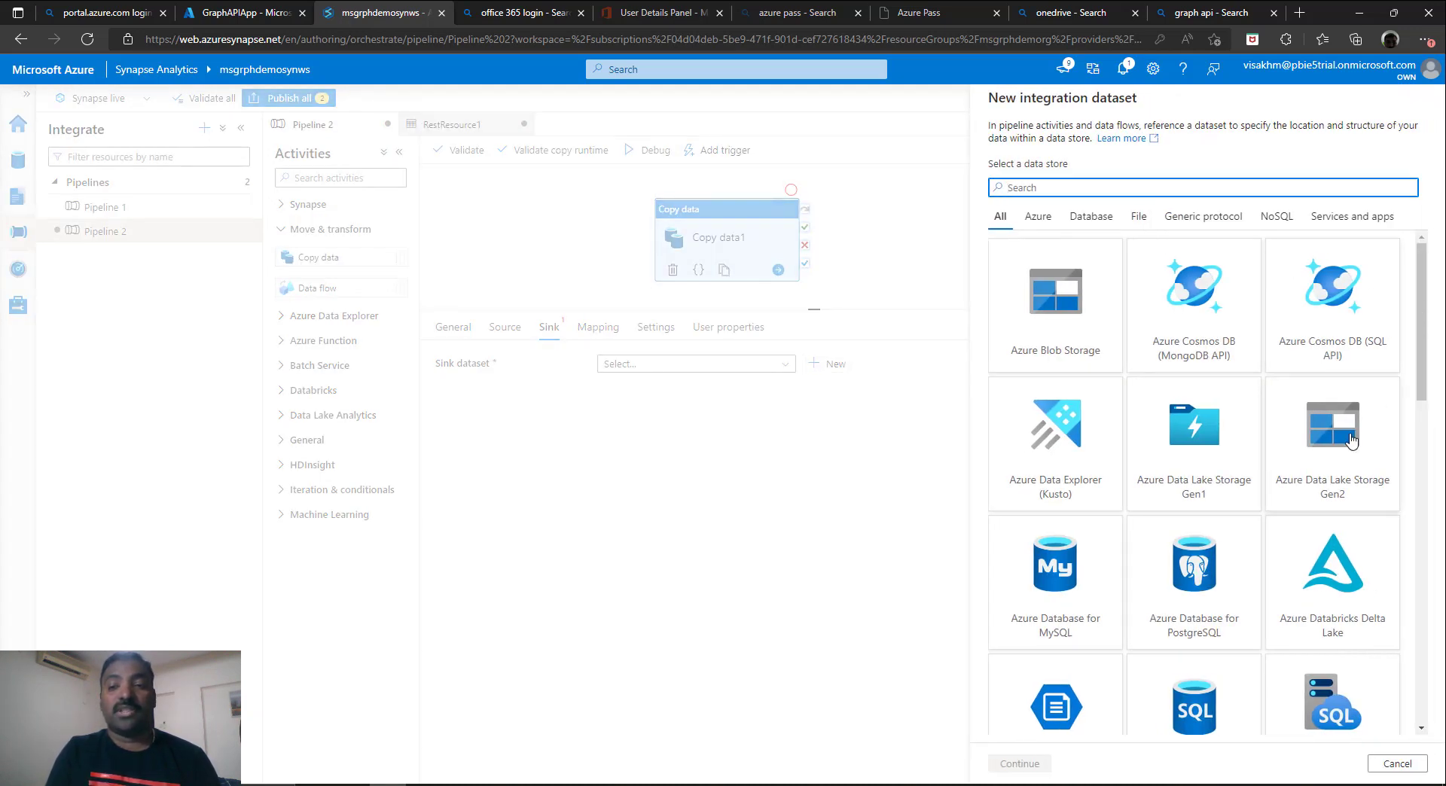
{"action": "left_click", "coordinate": [1352, 440]}
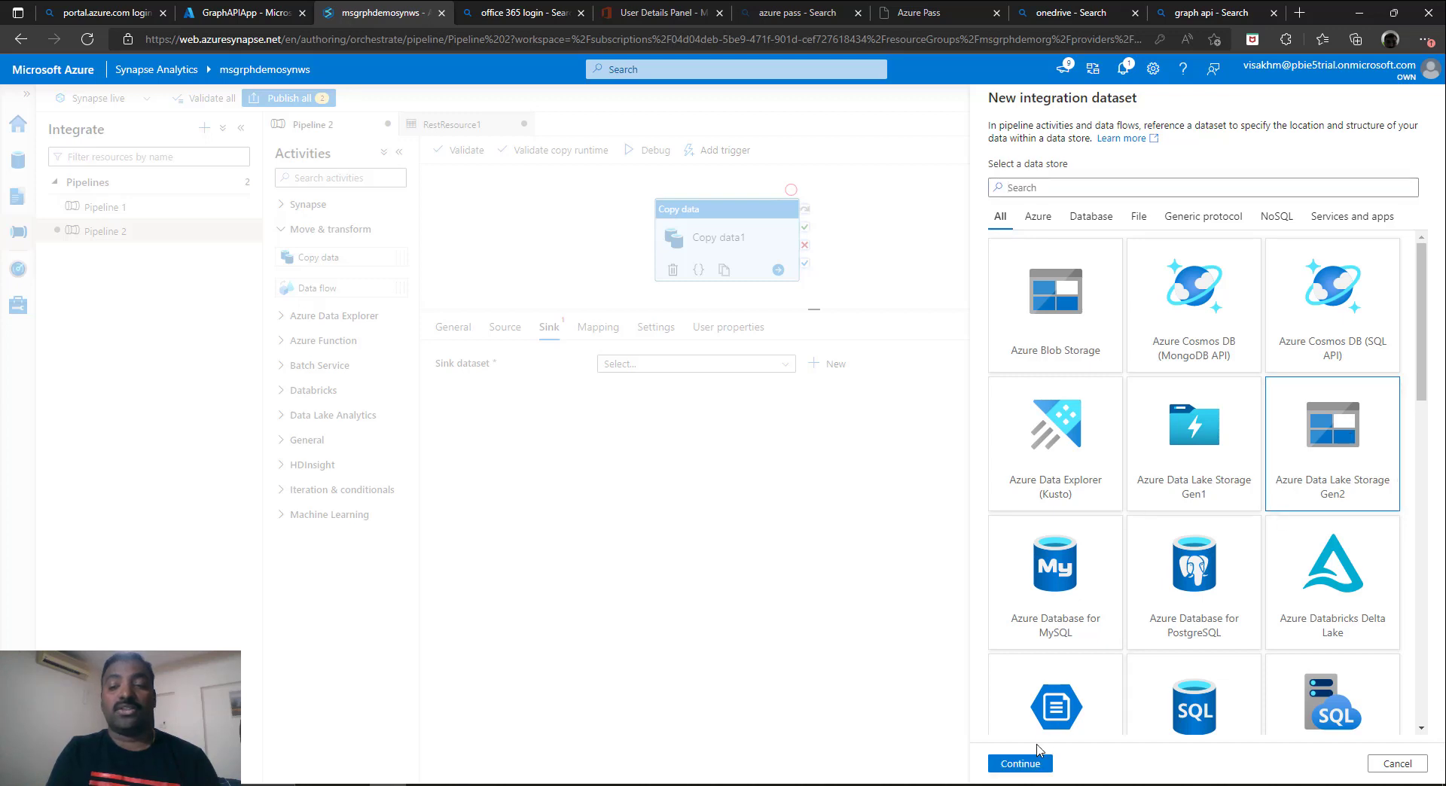
{"action": "left_click", "coordinate": [1018, 763]}
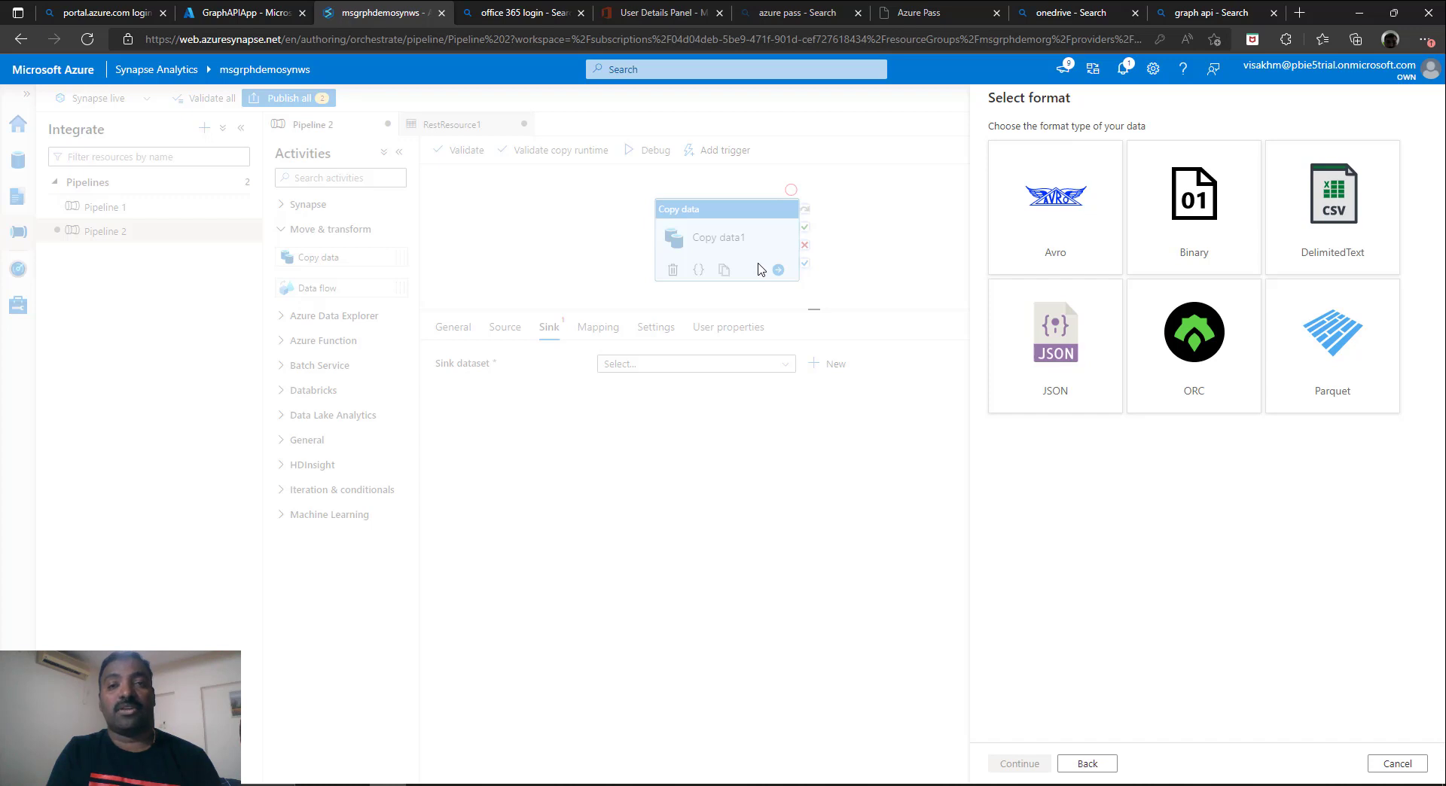
{"action": "left_click", "coordinate": [1298, 341]}
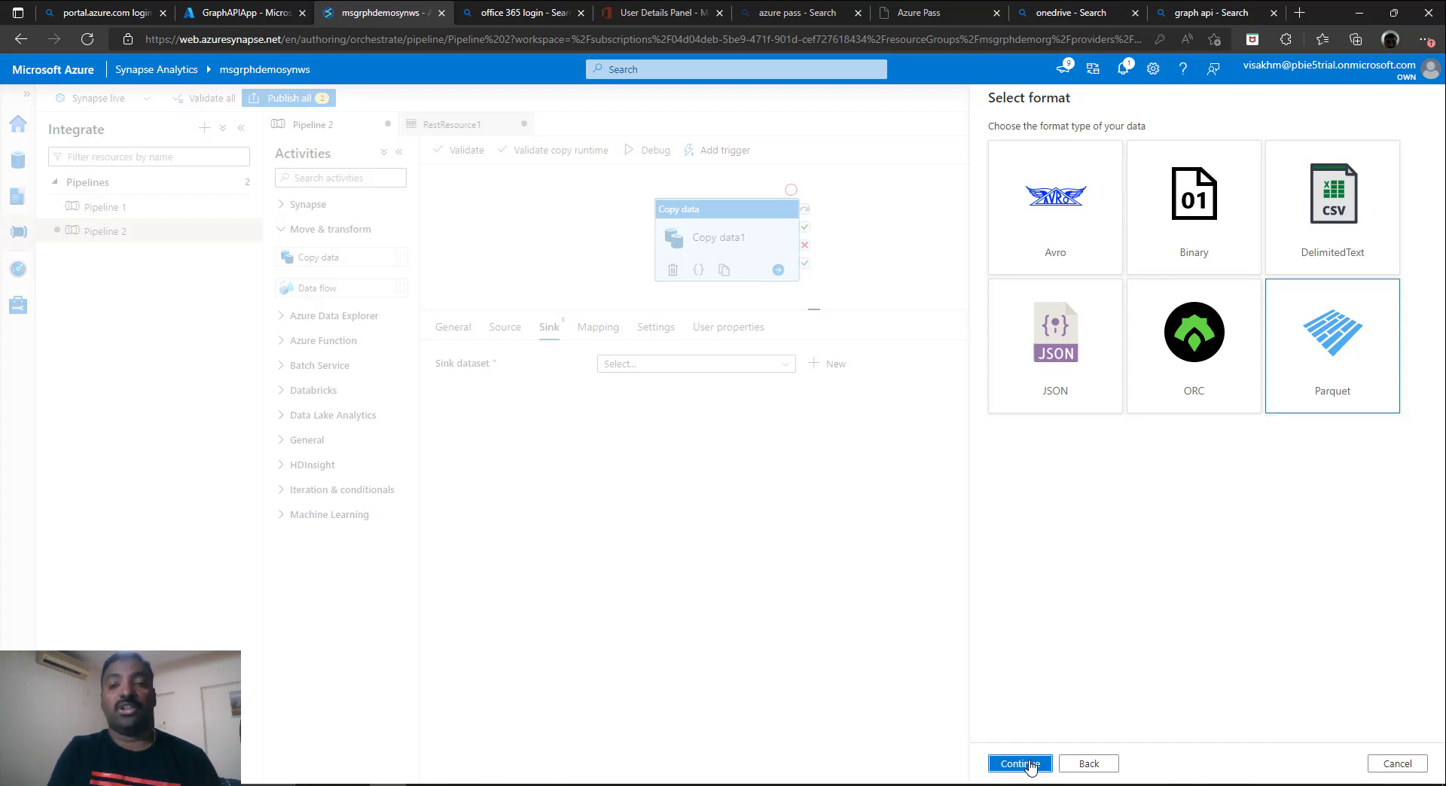
{"action": "left_click", "coordinate": [1030, 764]}
{"action": "left_click", "coordinate": [1047, 190]}
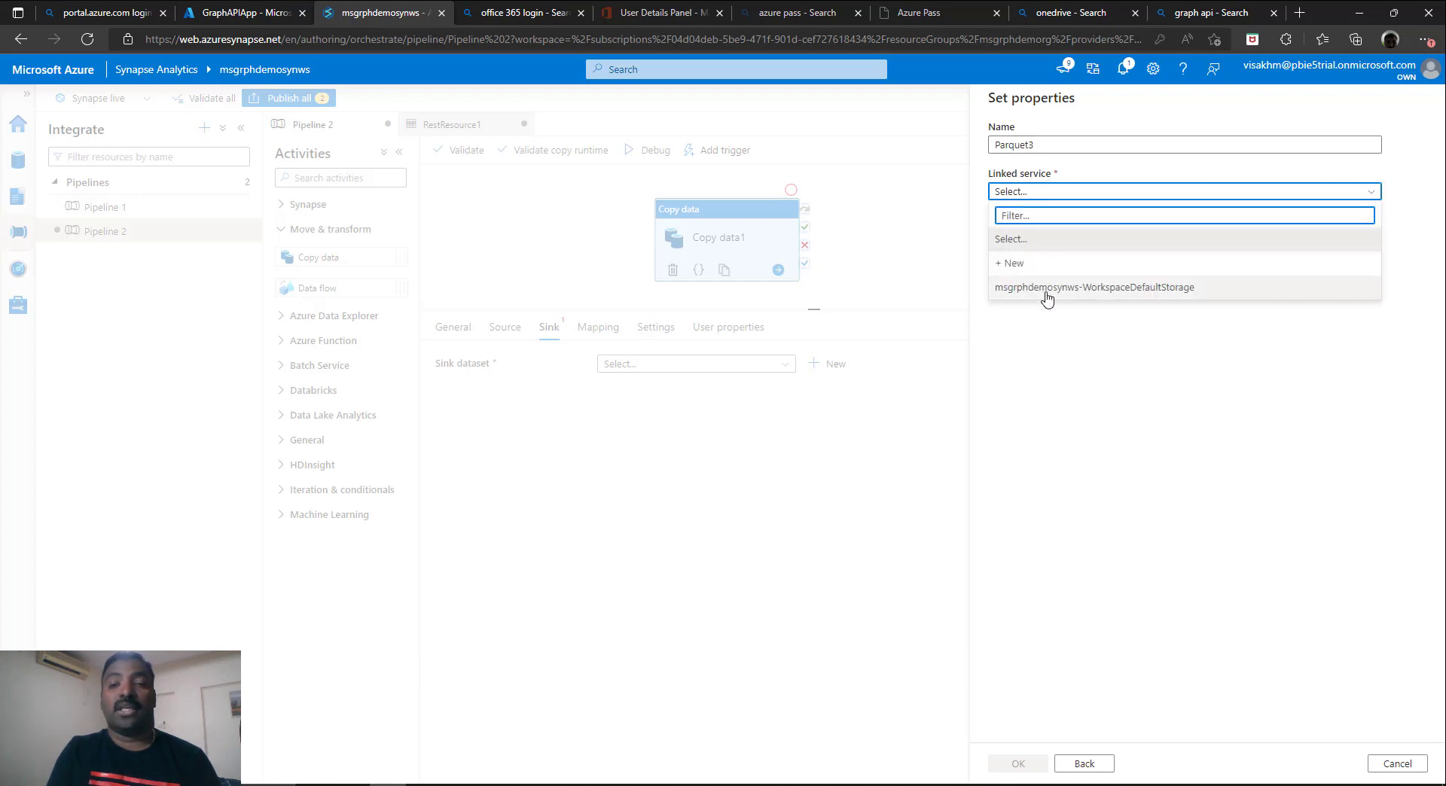
{"action": "left_click", "coordinate": [1046, 287]}
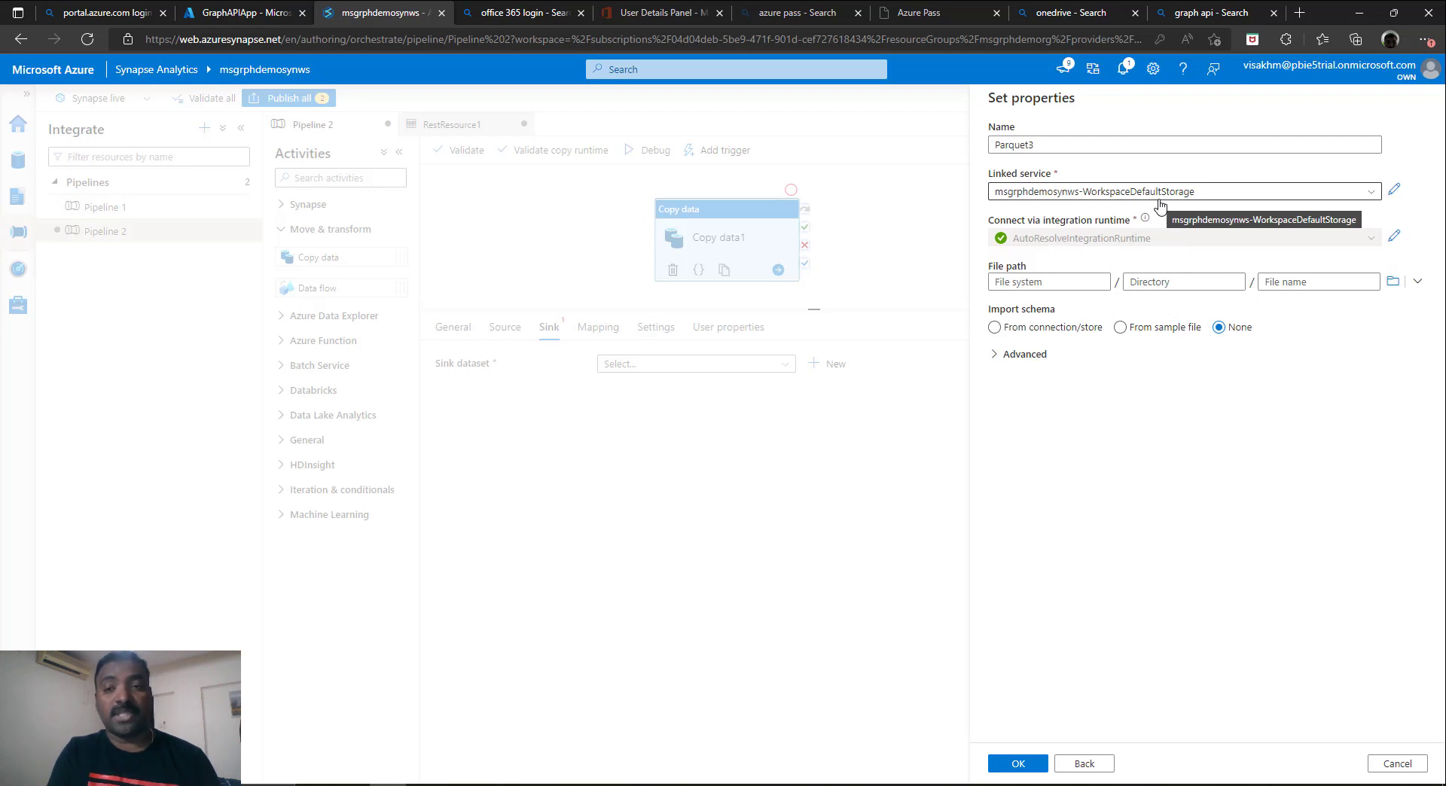
- Set the Parquet dataset's file path to the users folder in graphapi and create the dataset
{"action": "left_click", "coordinate": [1392, 281]}
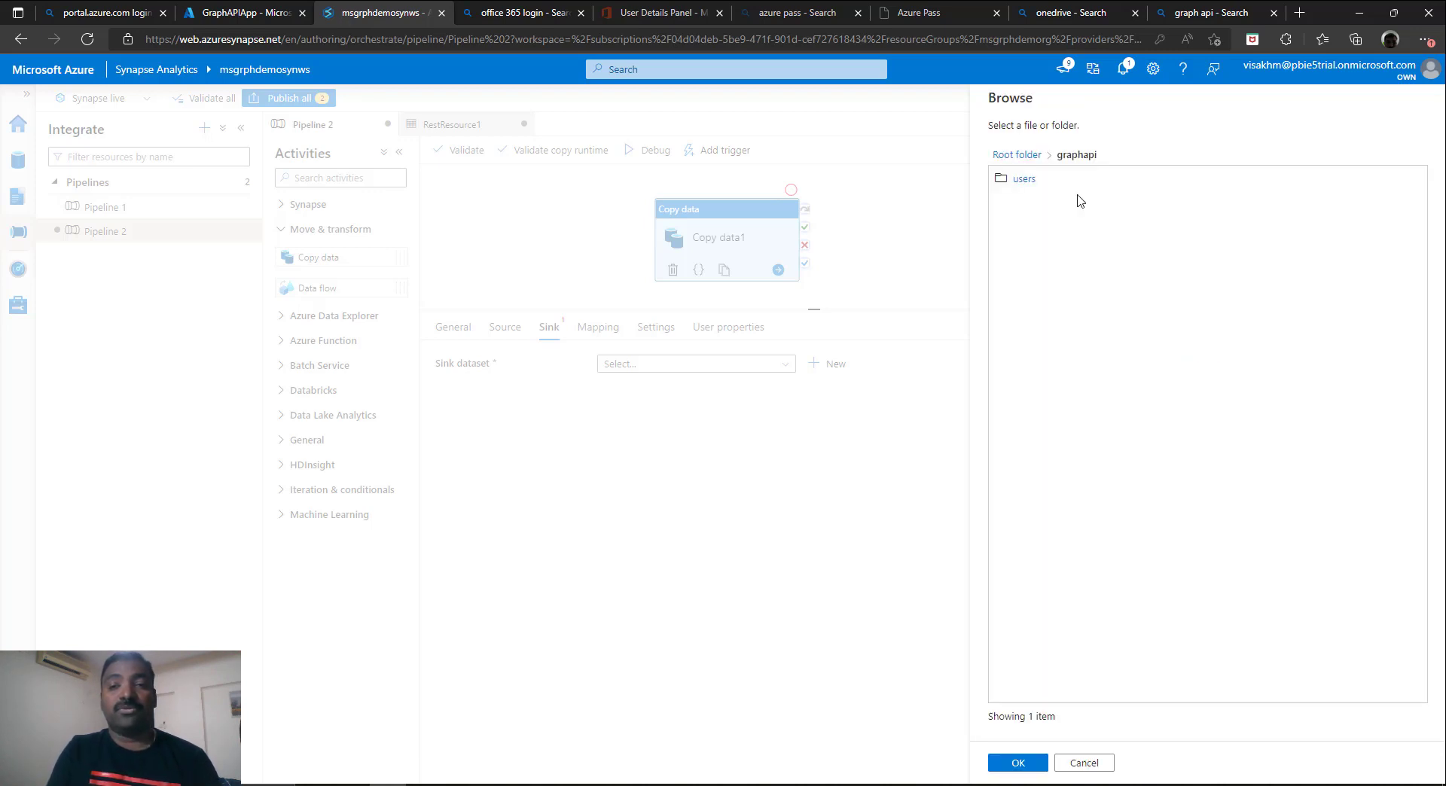
{"action": "left_click", "coordinate": [1046, 190]}
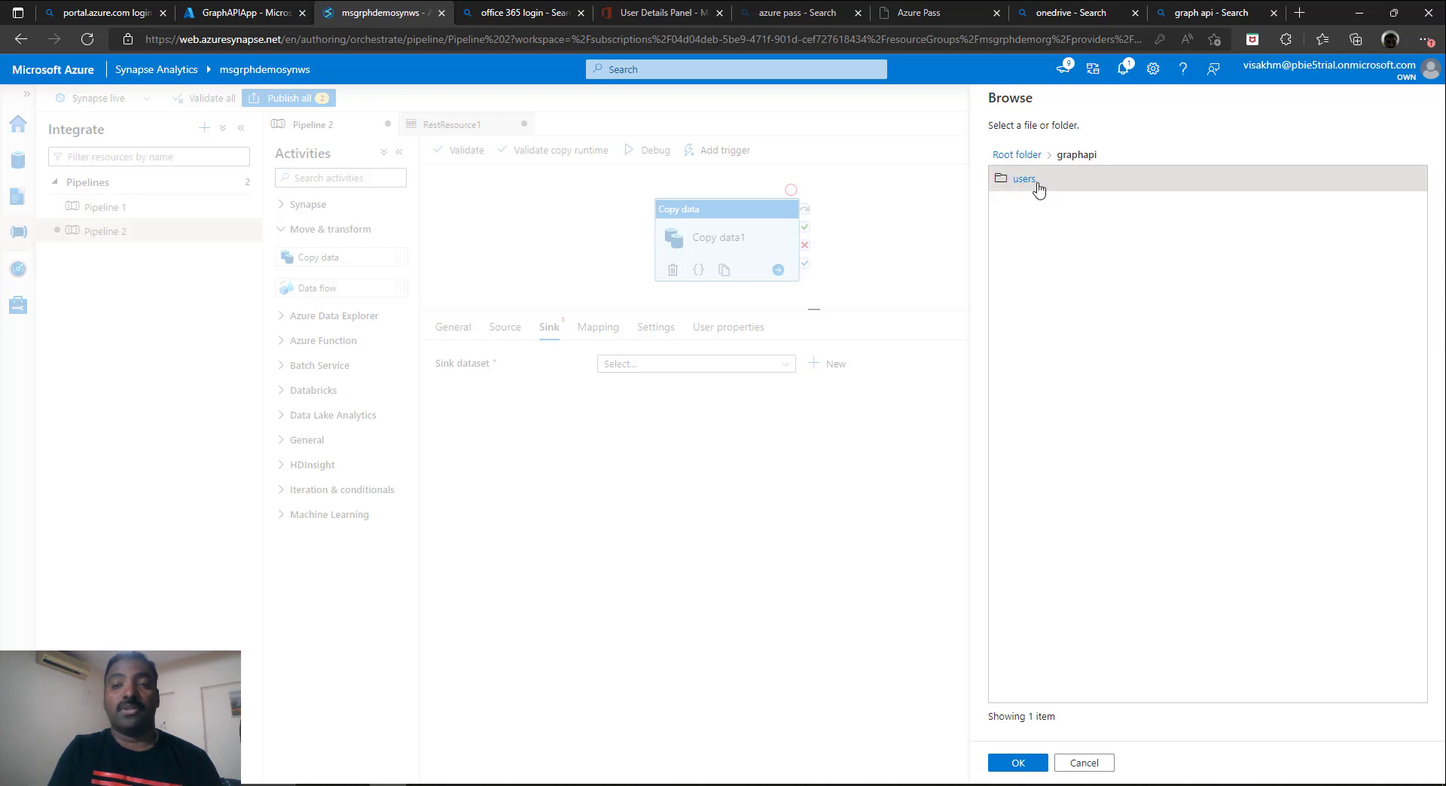
{"action": "left_click", "coordinate": [1019, 762]}
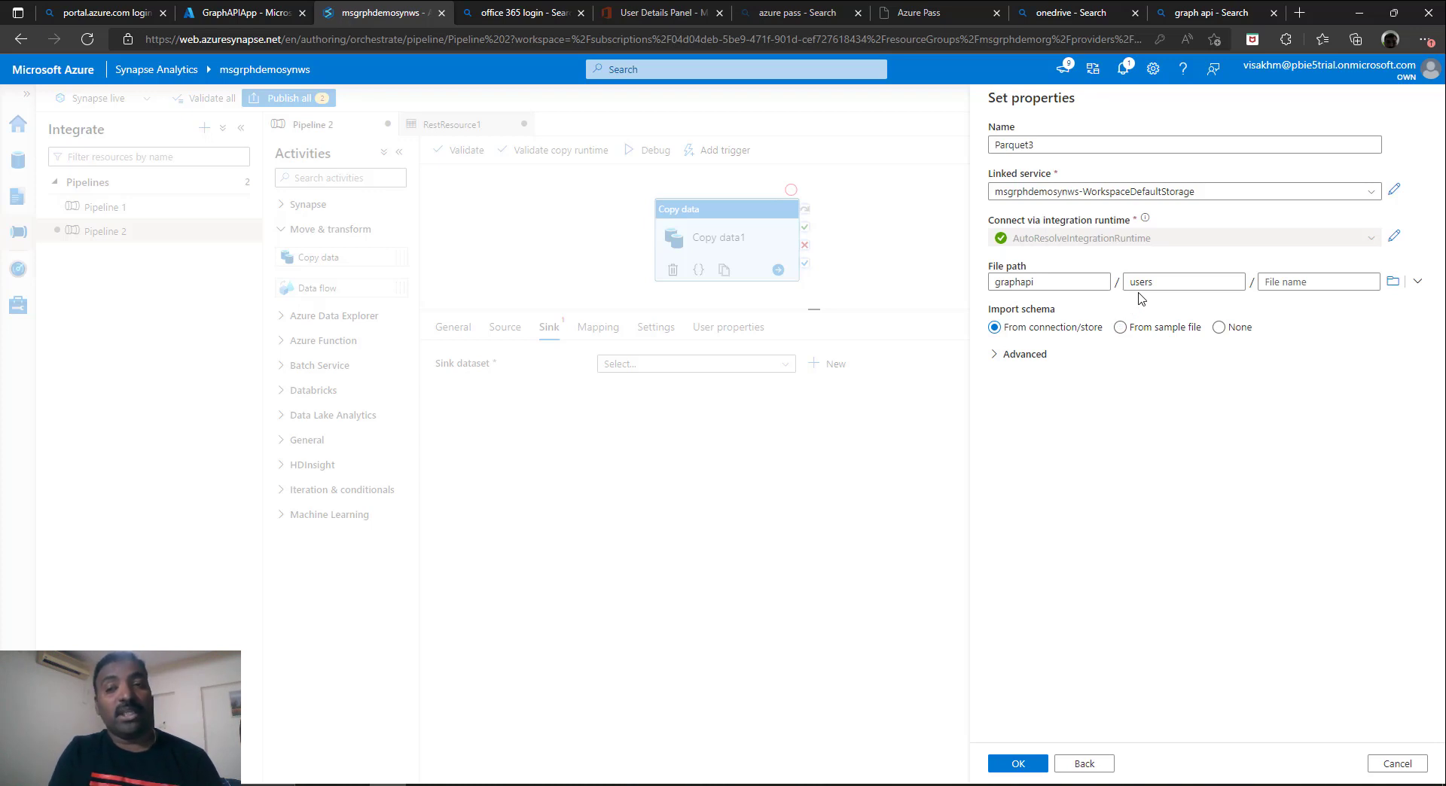
{"action": "left_click", "coordinate": [1017, 763]}
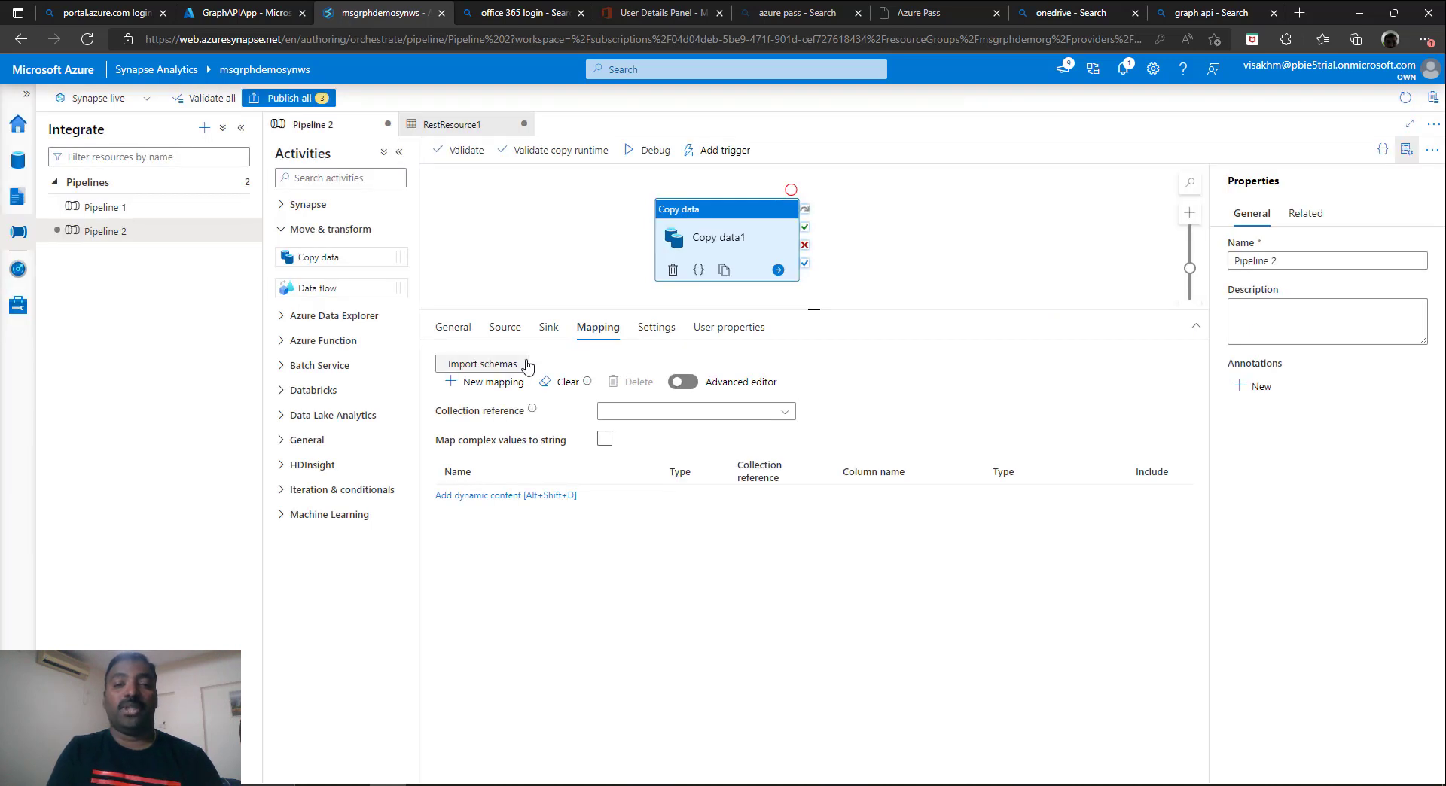
- Import the schemas into the copy activity's mapping, checking the sink settings along the way
{"action": "left_click", "coordinate": [521, 366]}
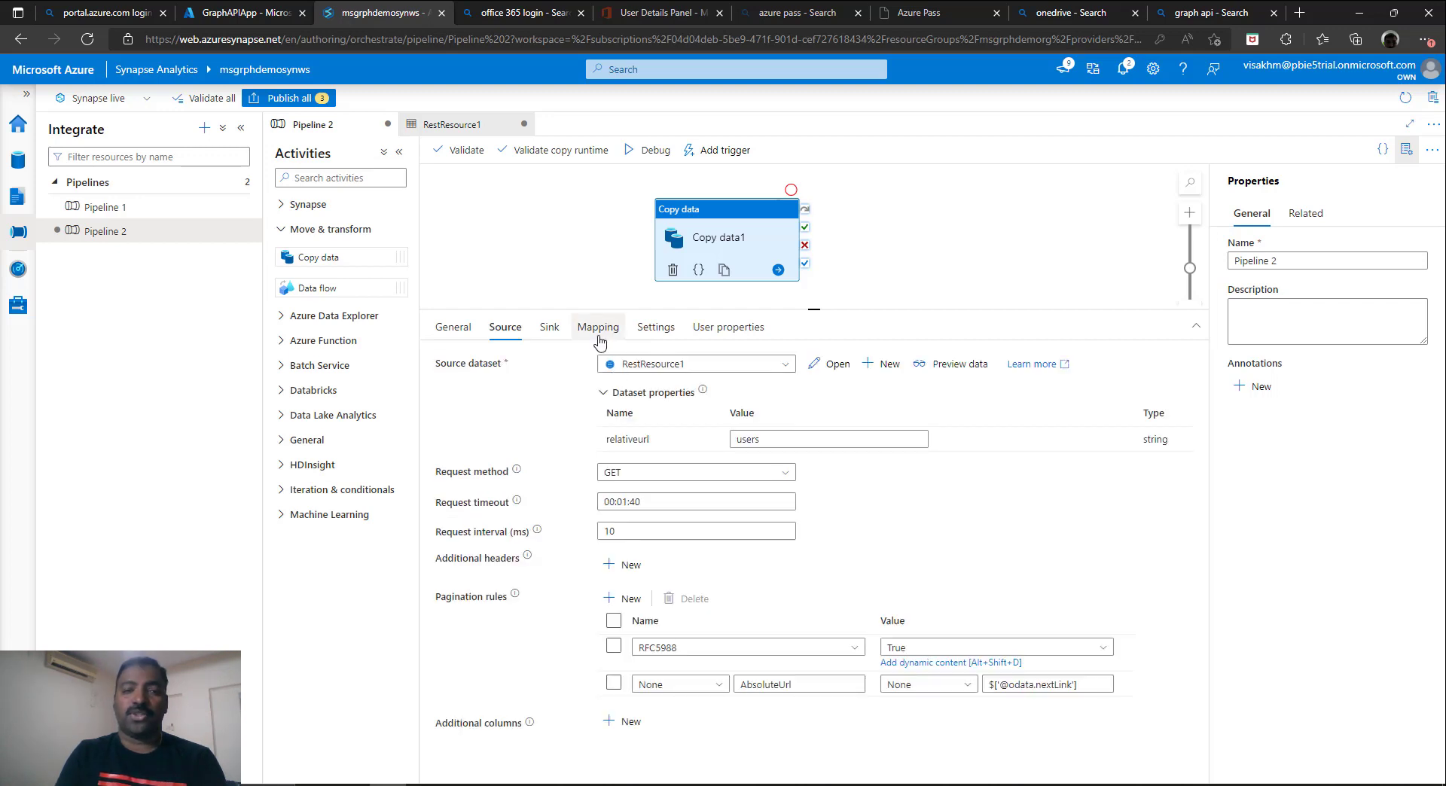
{"action": "left_click", "coordinate": [549, 329]}
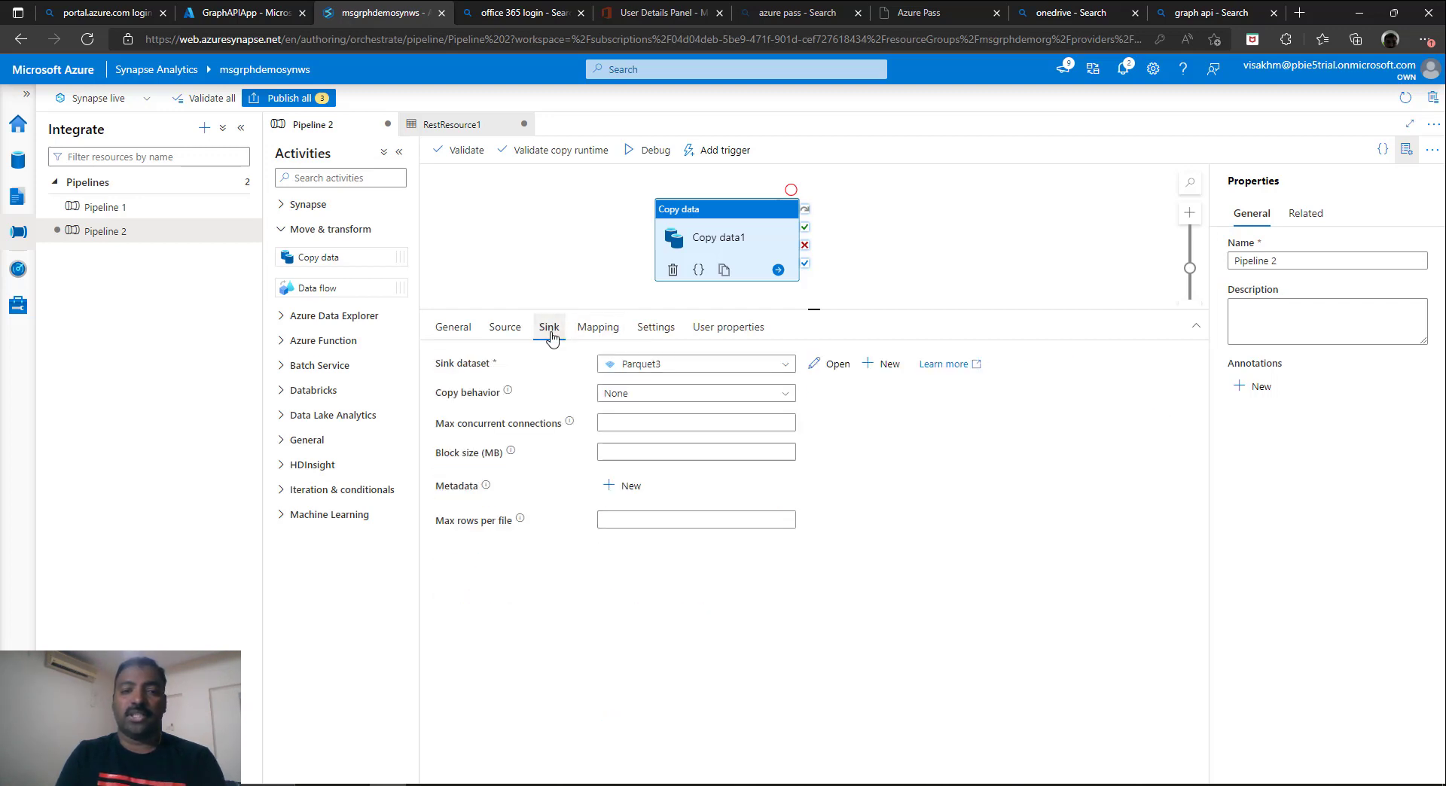
{"action": "left_click", "coordinate": [594, 330]}
{"action": "left_click", "coordinate": [488, 365]}
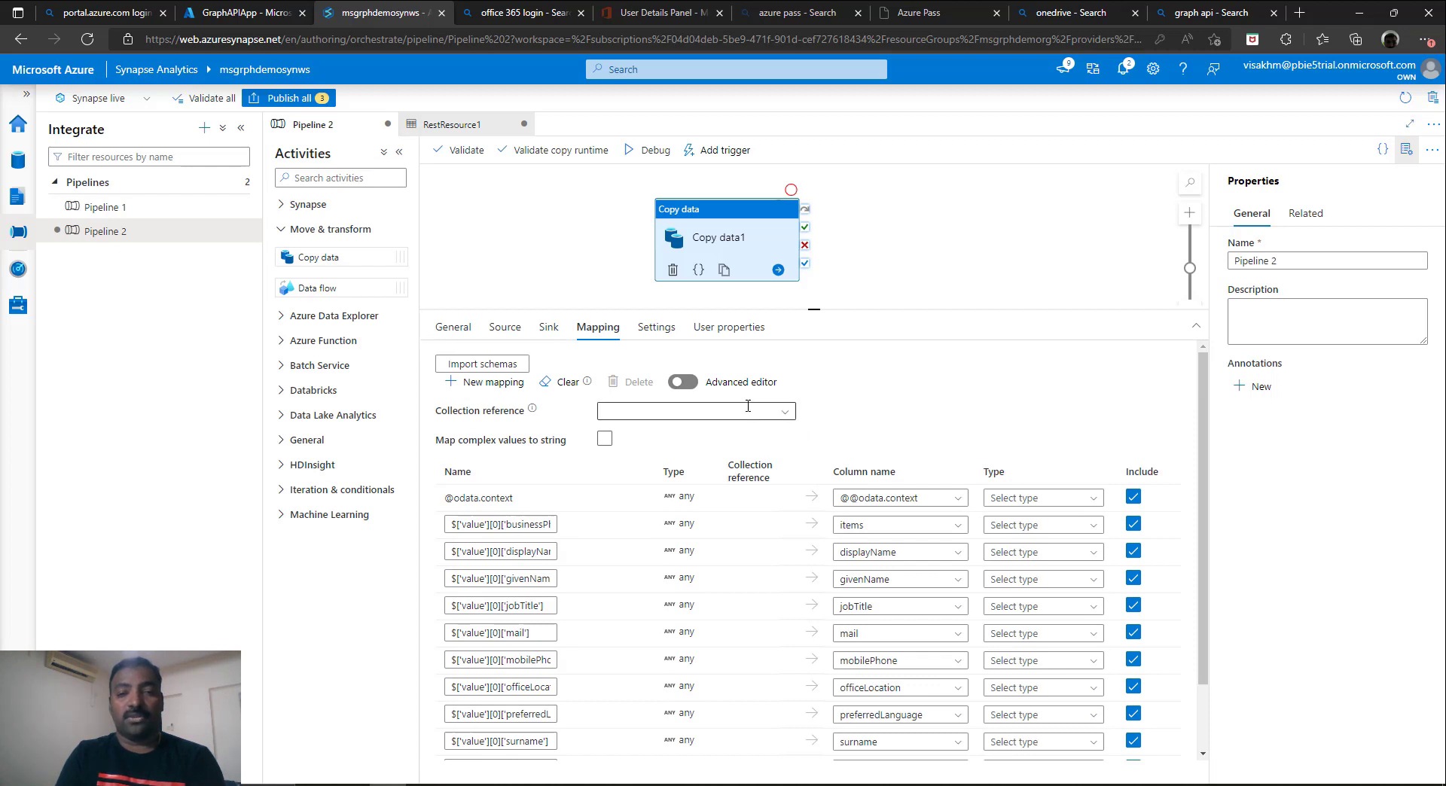
- Set the mapping's collection reference to $['value'], enable mapping complex values to string, and reimport the schemas
{"action": "left_click", "coordinate": [789, 419]}
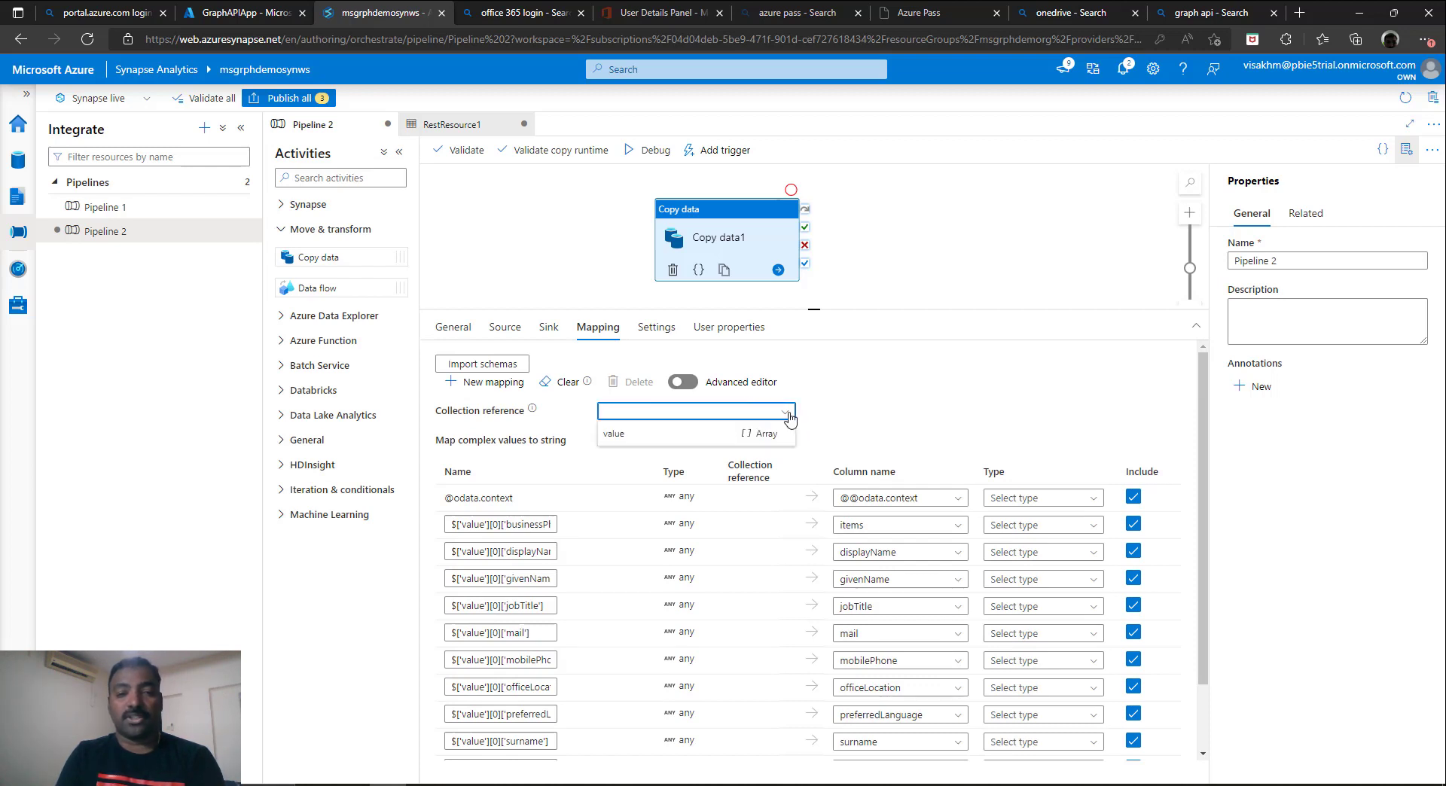
{"action": "left_click", "coordinate": [612, 434]}
{"action": "left_click", "coordinate": [604, 440]}
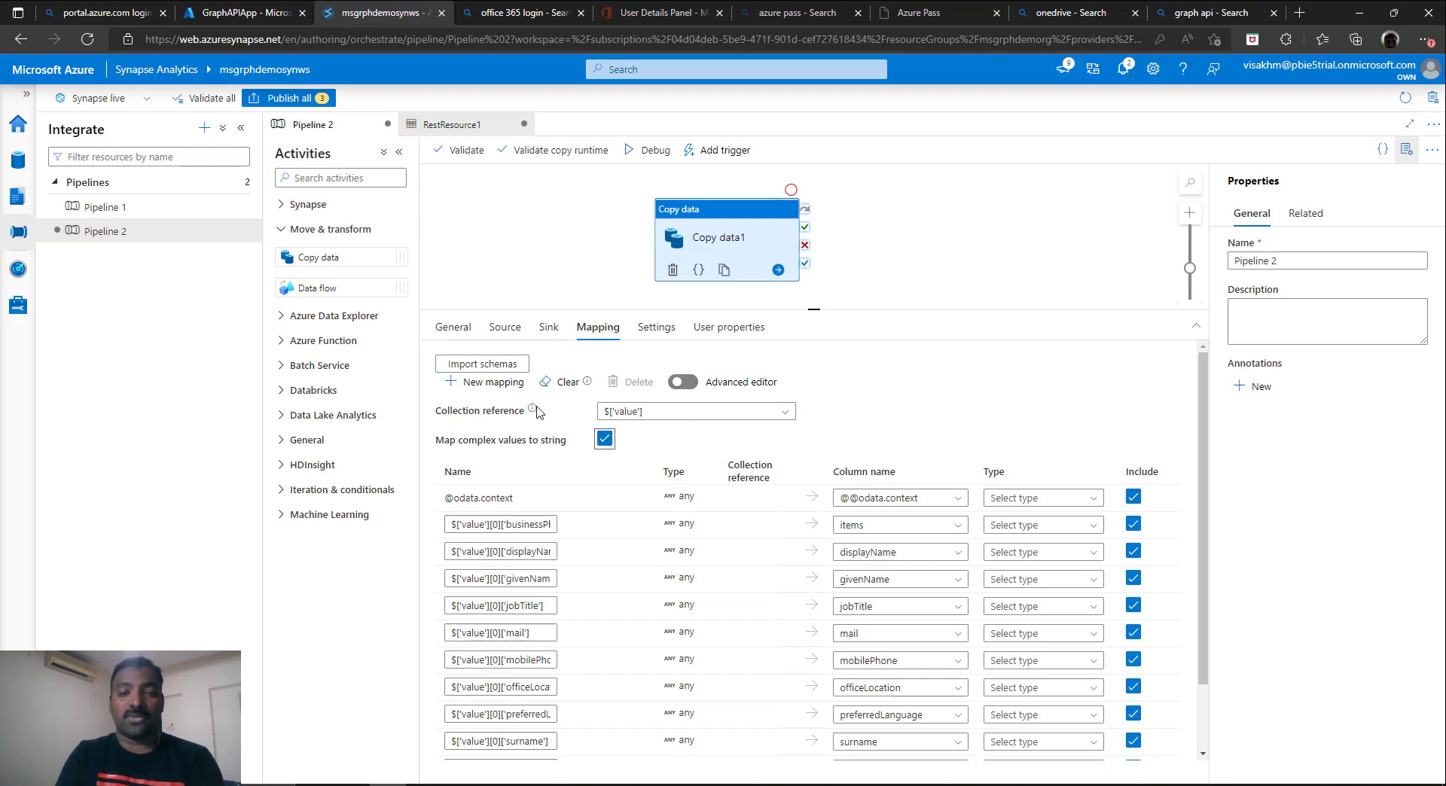
{"action": "left_click", "coordinate": [509, 365]}
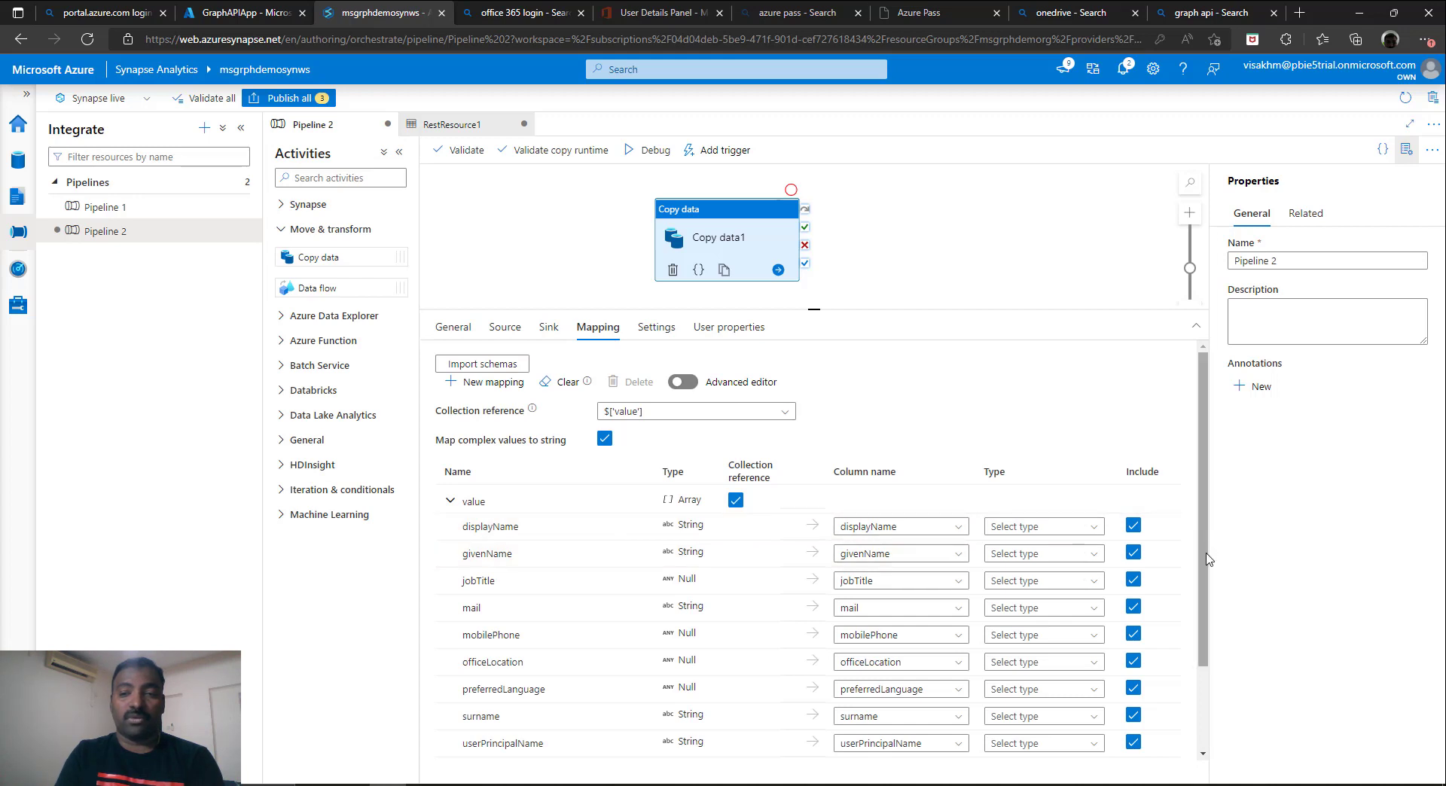
{"action": "left_click_drag", "start_coordinate": [1206, 559], "coordinate": [1206, 655]}
{"action": "left_click", "coordinate": [1132, 695]}
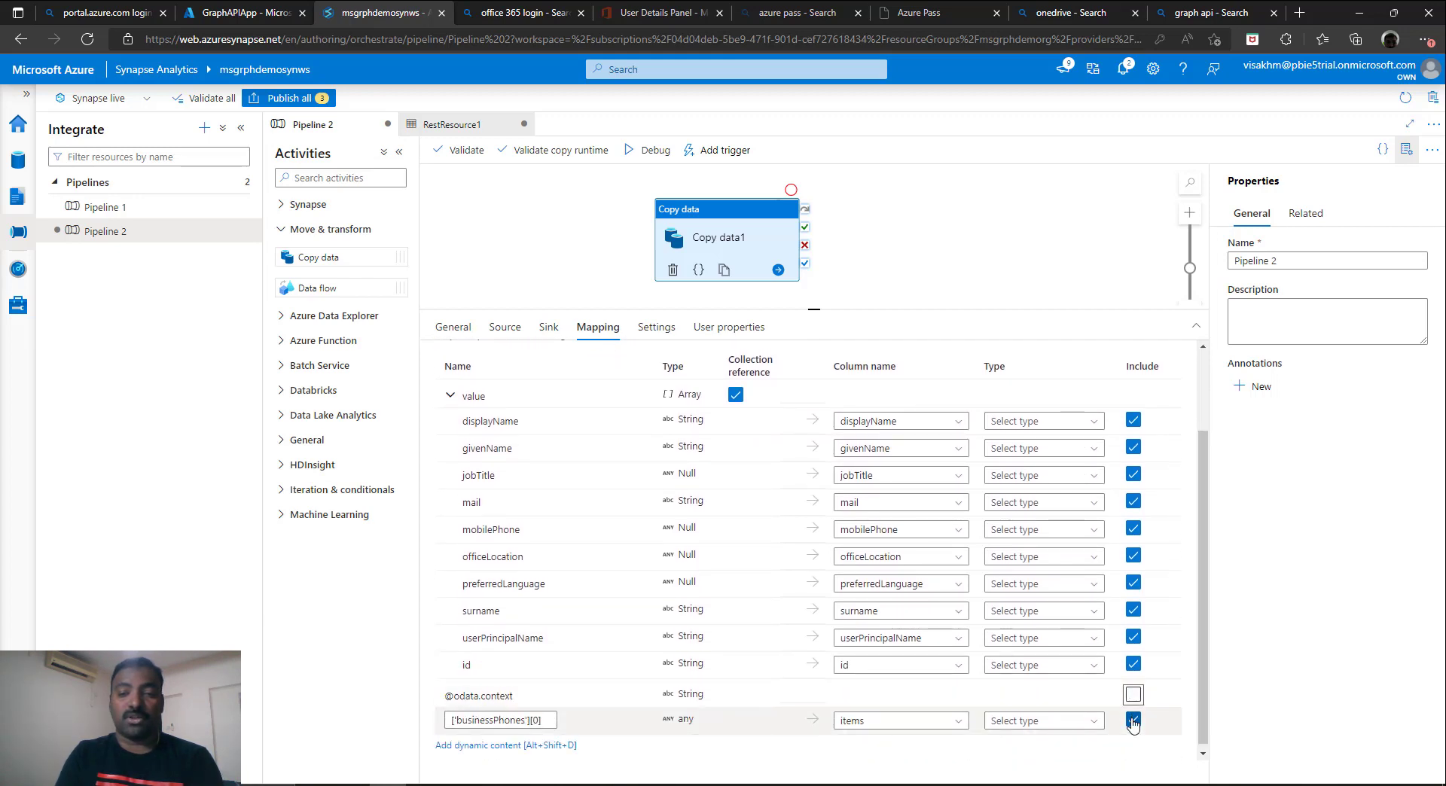
{"action": "left_click", "coordinate": [1133, 721]}
- Set the sink column type of the mapped value fields to String, starting with displayName
{"action": "scroll", "coordinate": [971, 483], "scroll_direction": "up", "scroll_amount": 1}
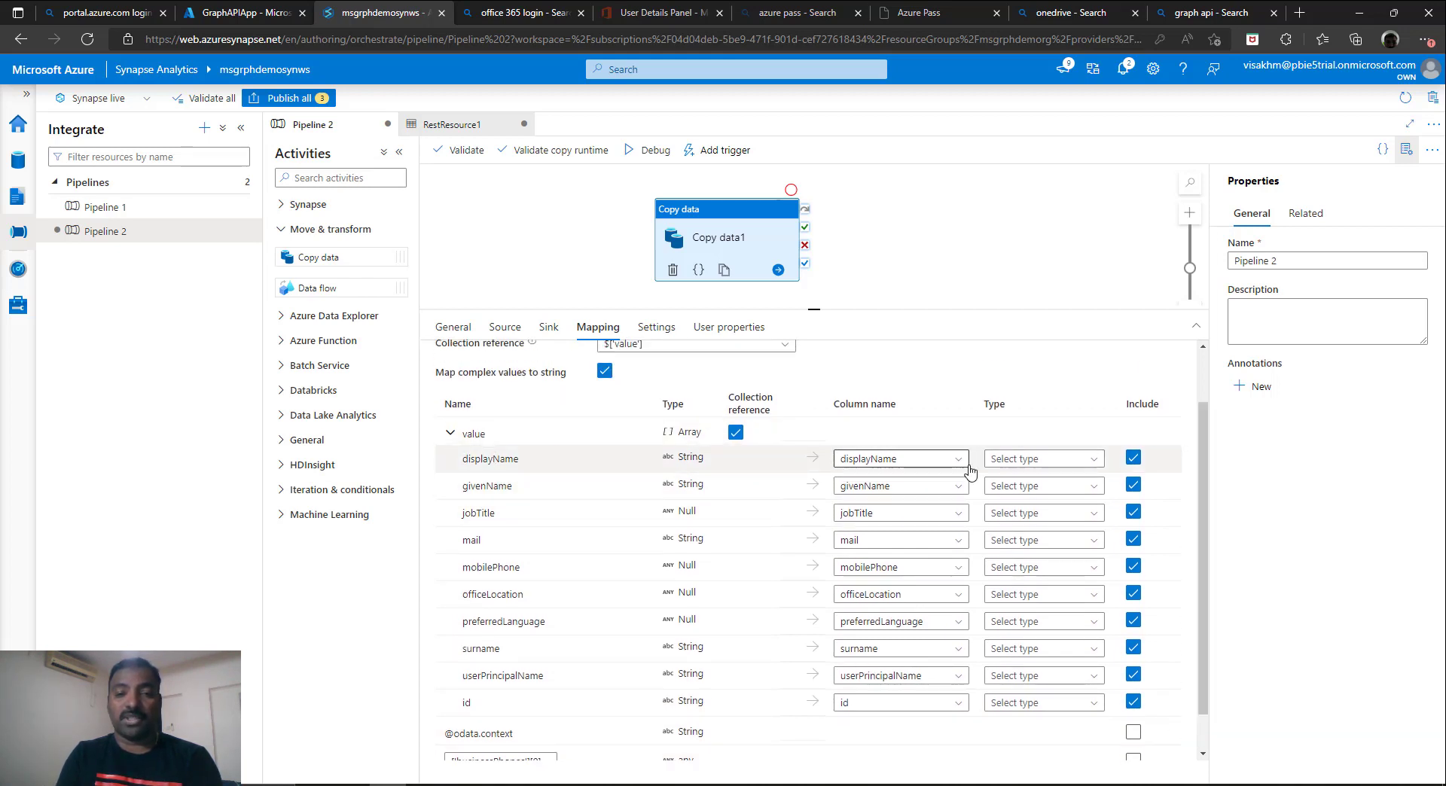
{"action": "left_click", "coordinate": [1090, 459]}
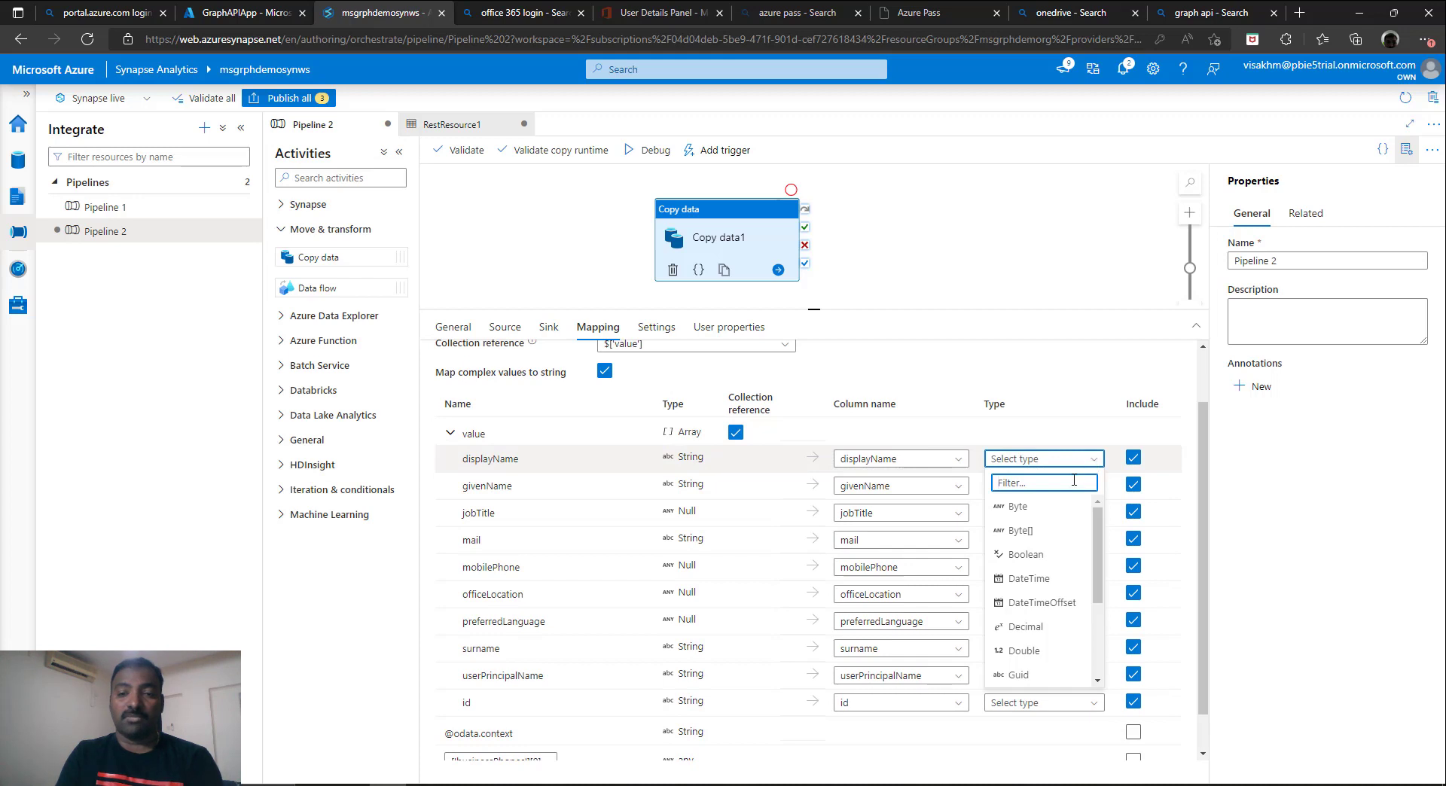
{"action": "scroll", "coordinate": [1042, 602], "scroll_direction": "down", "scroll_amount": 3}
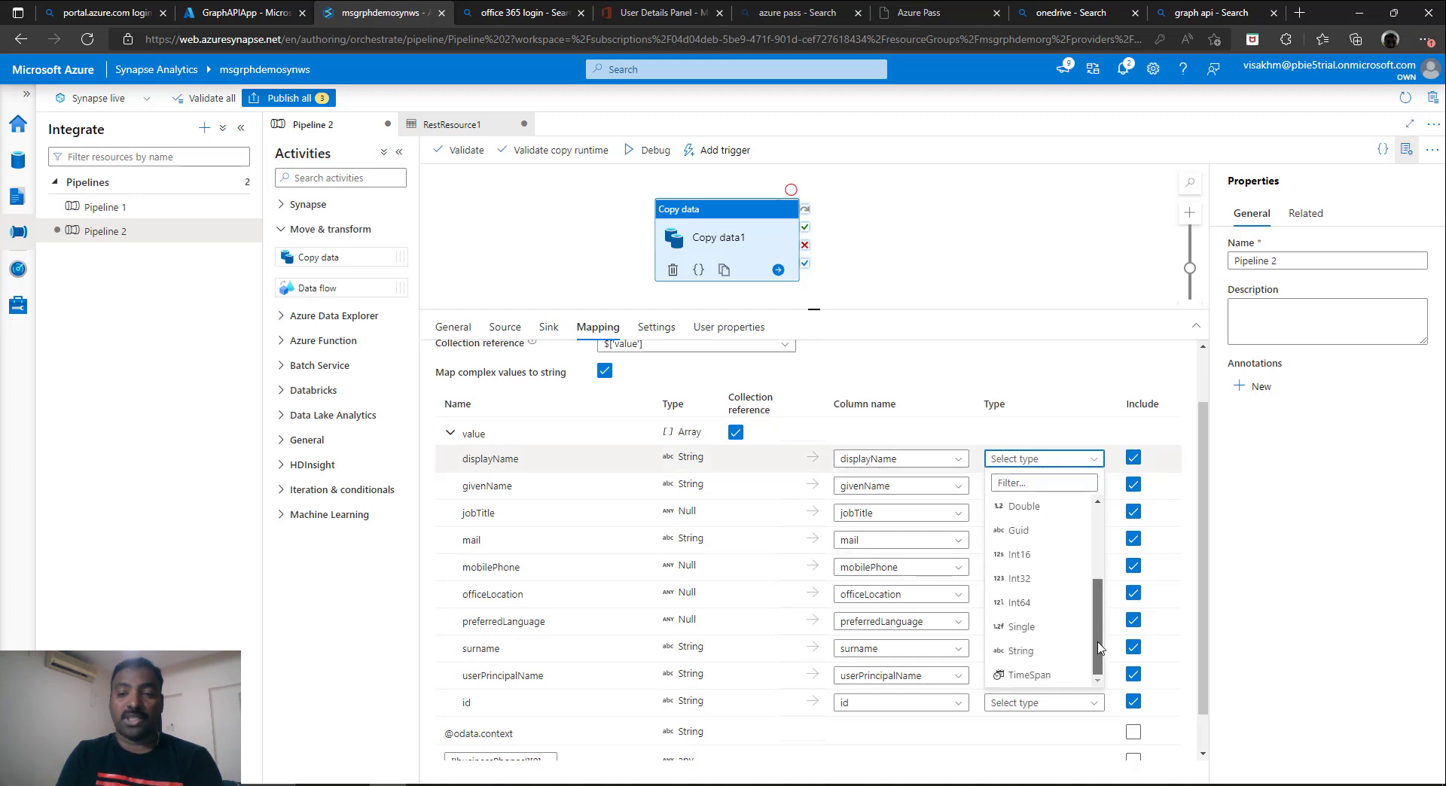
{"action": "left_click", "coordinate": [1045, 651]}
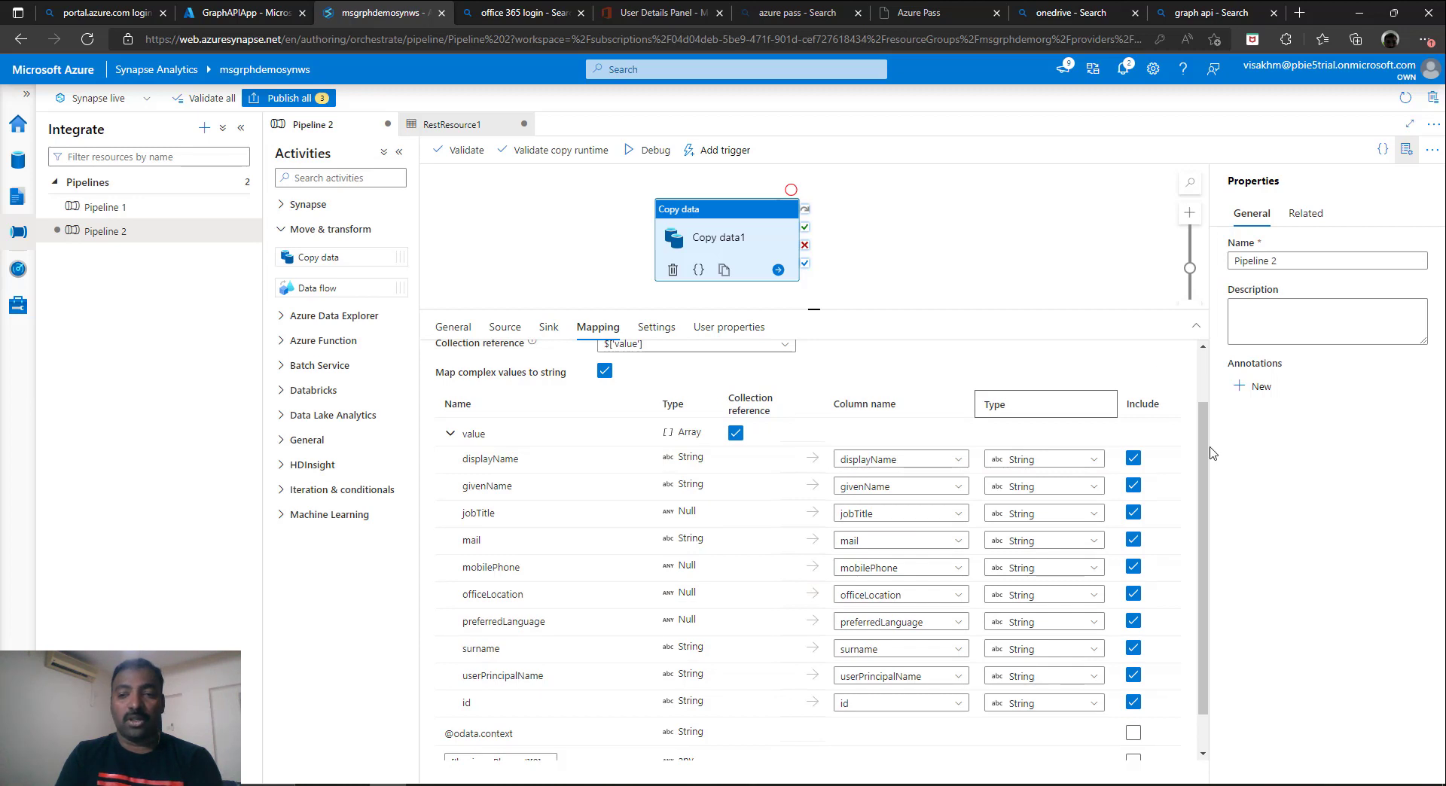
- Validate Pipeline 2 and its copy runtime, reviewing the mapping, settings and sink first, and start a debug run
{"action": "scroll", "coordinate": [1202, 545], "scroll_direction": "up", "scroll_amount": 2}
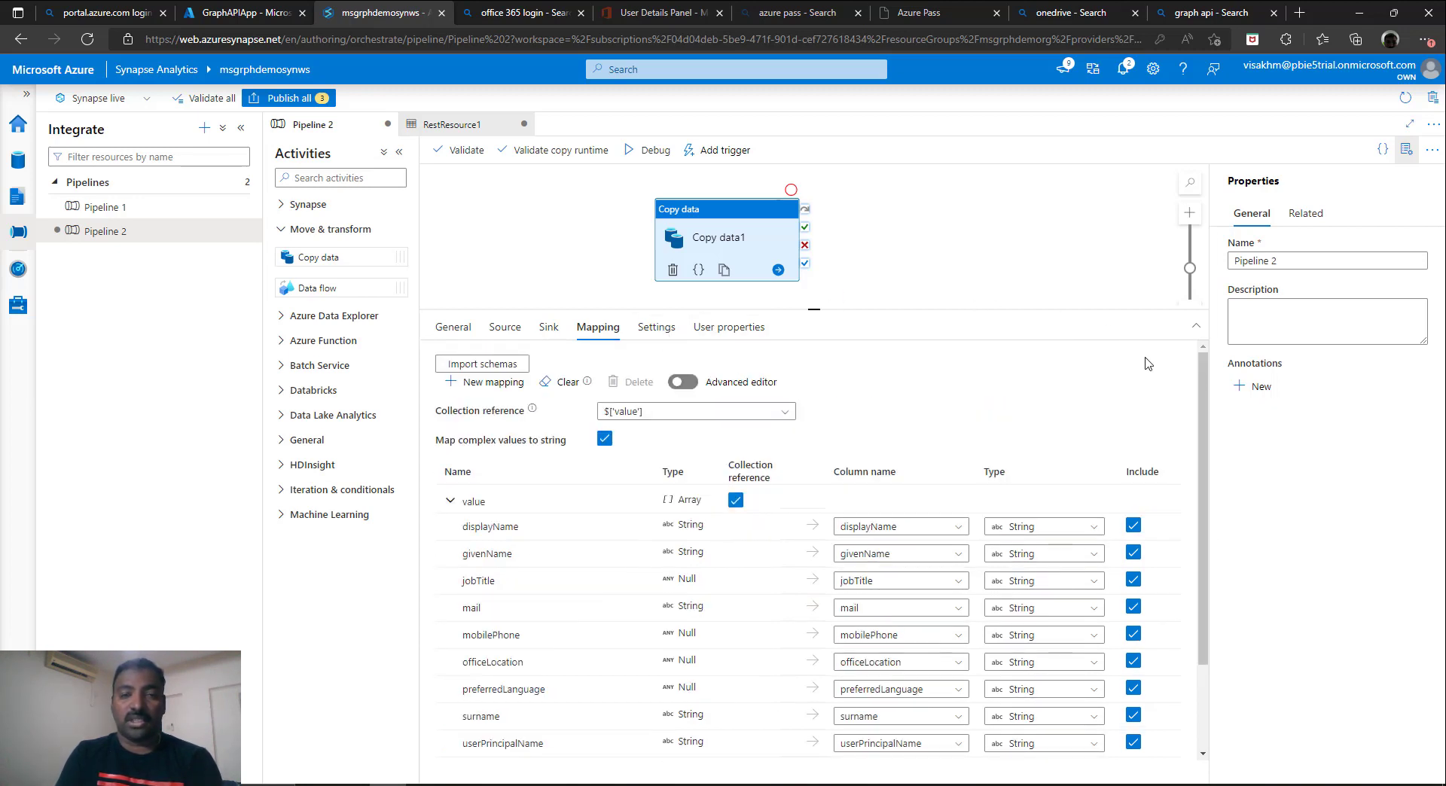
{"action": "scroll", "coordinate": [1205, 597], "scroll_direction": "down", "scroll_amount": 3}
{"action": "scroll", "coordinate": [1204, 597], "scroll_direction": "up", "scroll_amount": 2}
{"action": "left_click", "coordinate": [656, 328]}
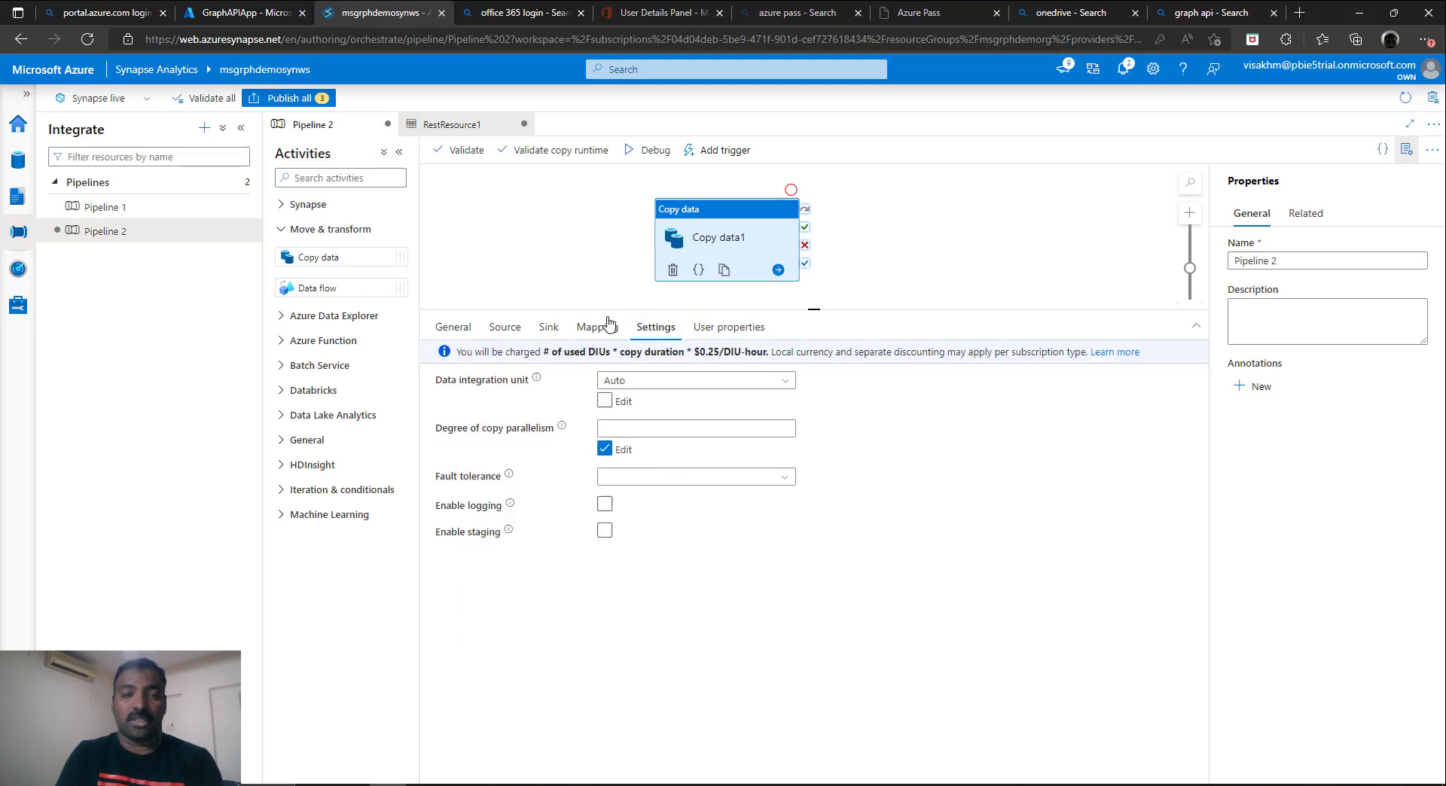
{"action": "left_click", "coordinate": [549, 329]}
{"action": "left_click", "coordinate": [466, 150]}
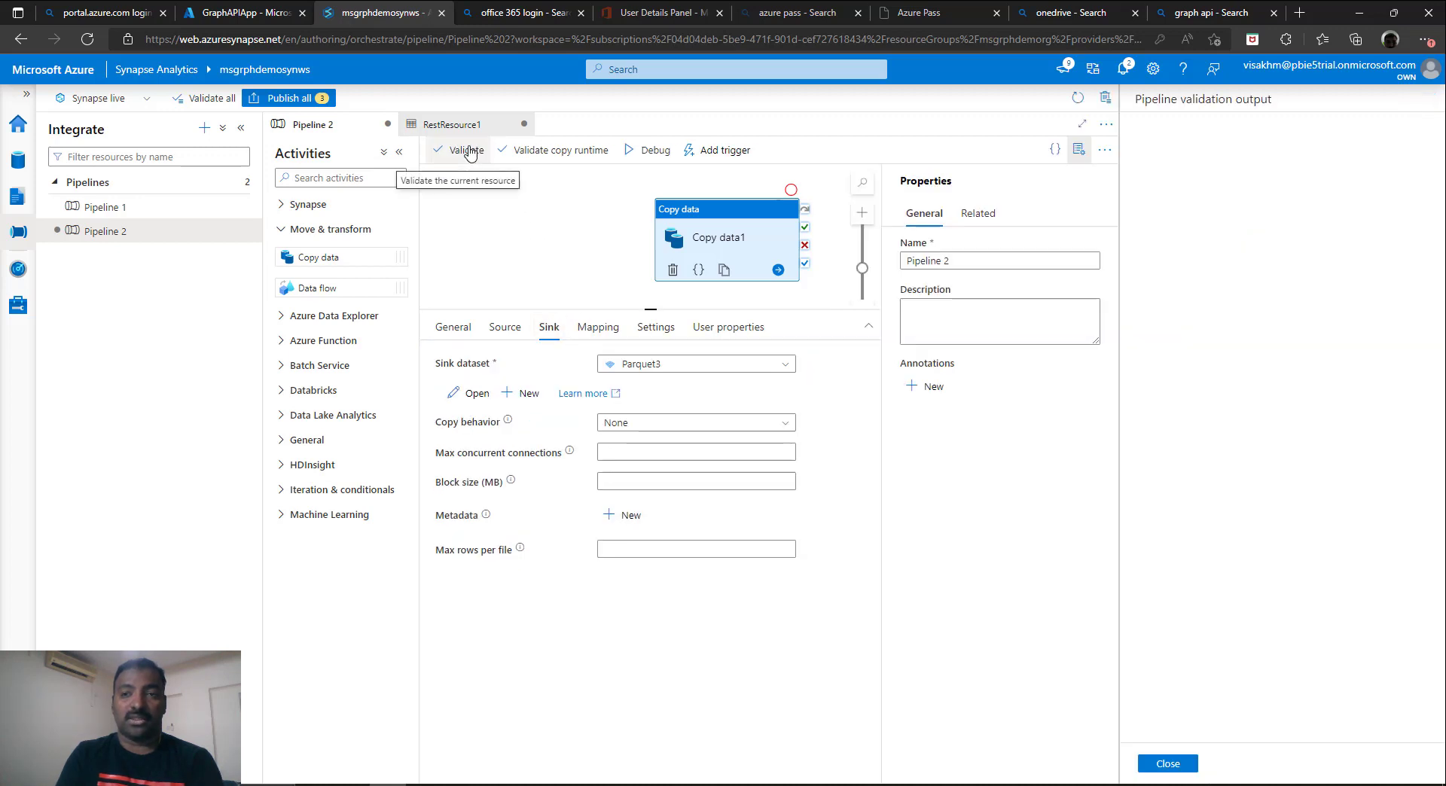
{"action": "left_click", "coordinate": [557, 149]}
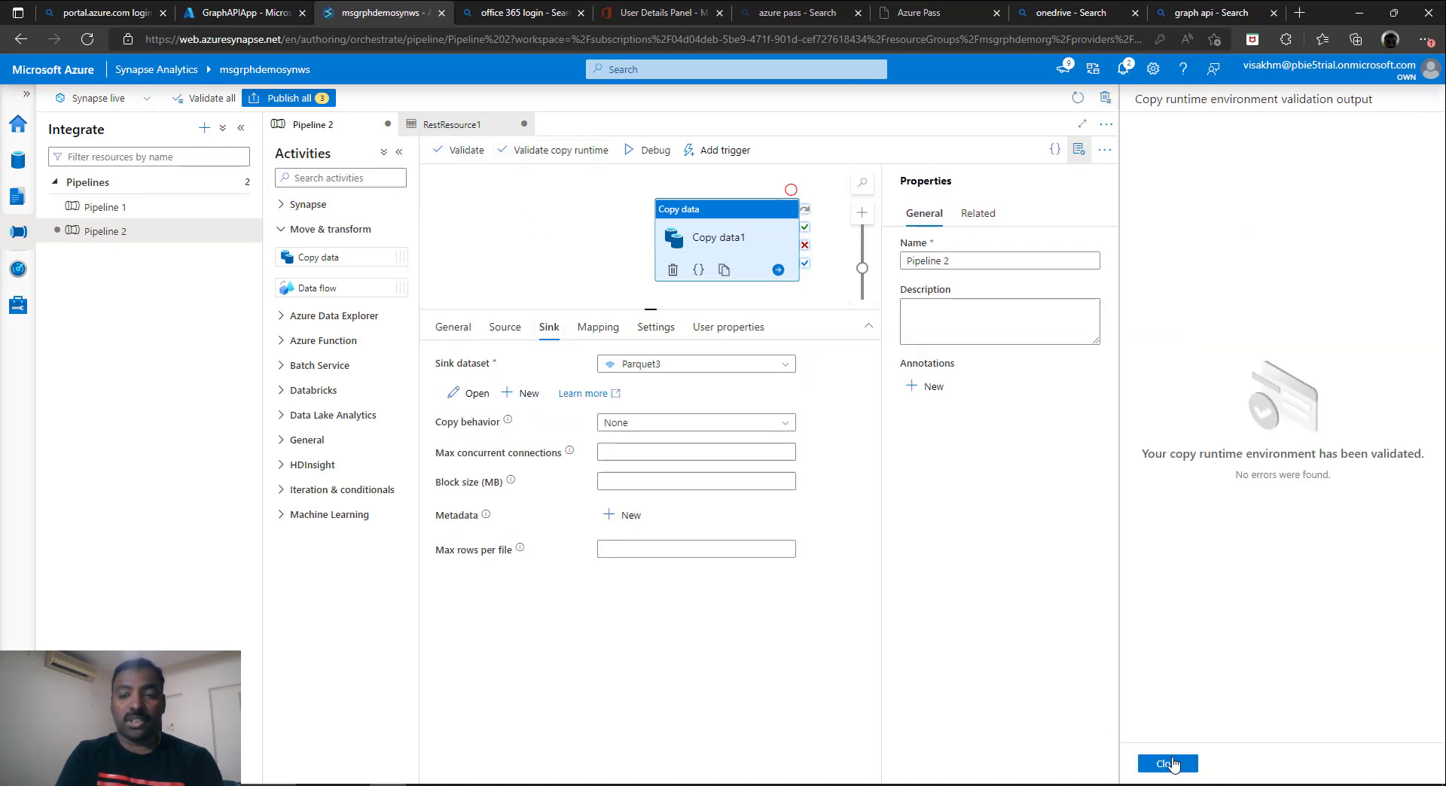
{"action": "left_click", "coordinate": [1167, 764]}
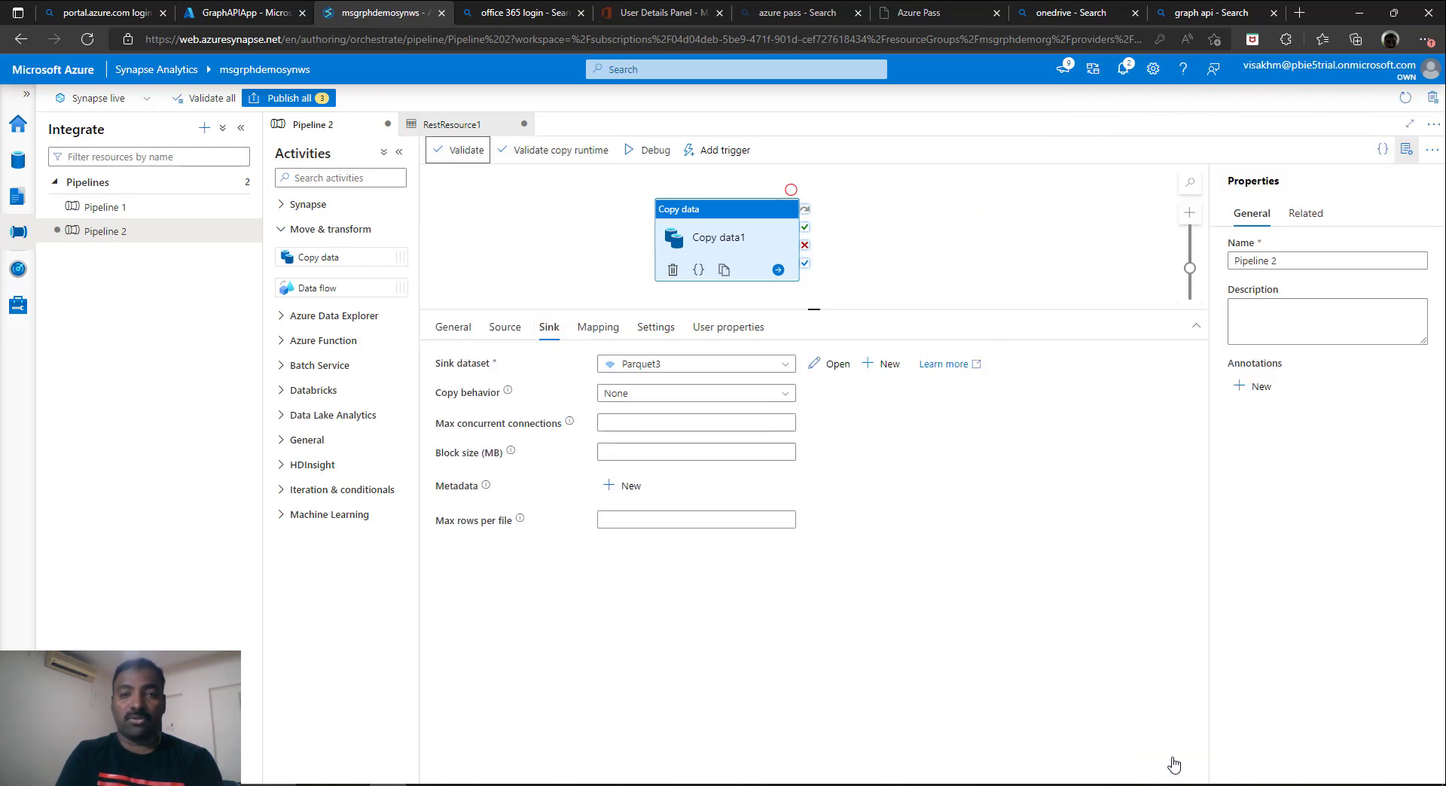
{"action": "left_click", "coordinate": [669, 155]}
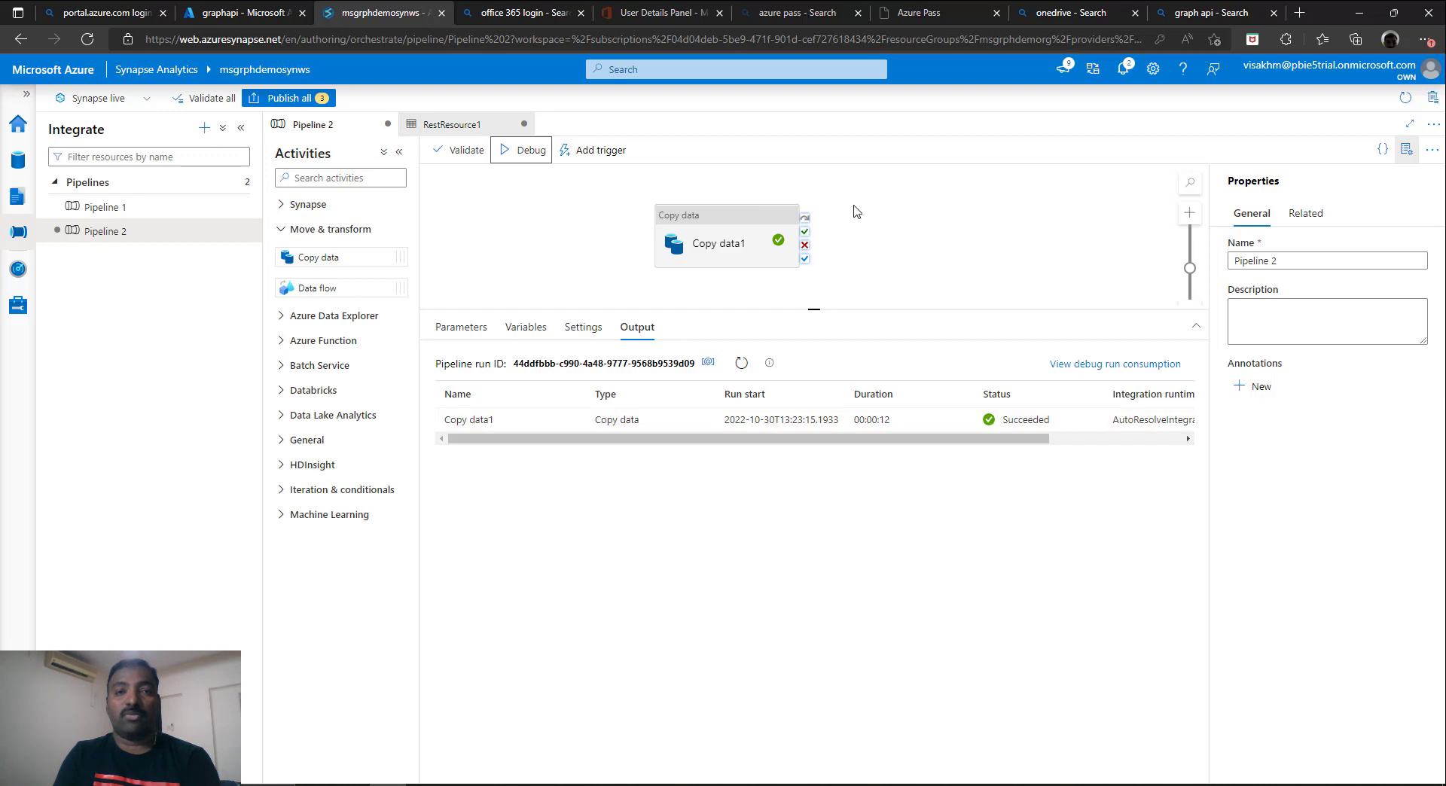
- Compare the active users in the Microsoft 365 admin center with the contents of the new Parquet file in graphapi/users
{"action": "left_click", "coordinate": [663, 13]}
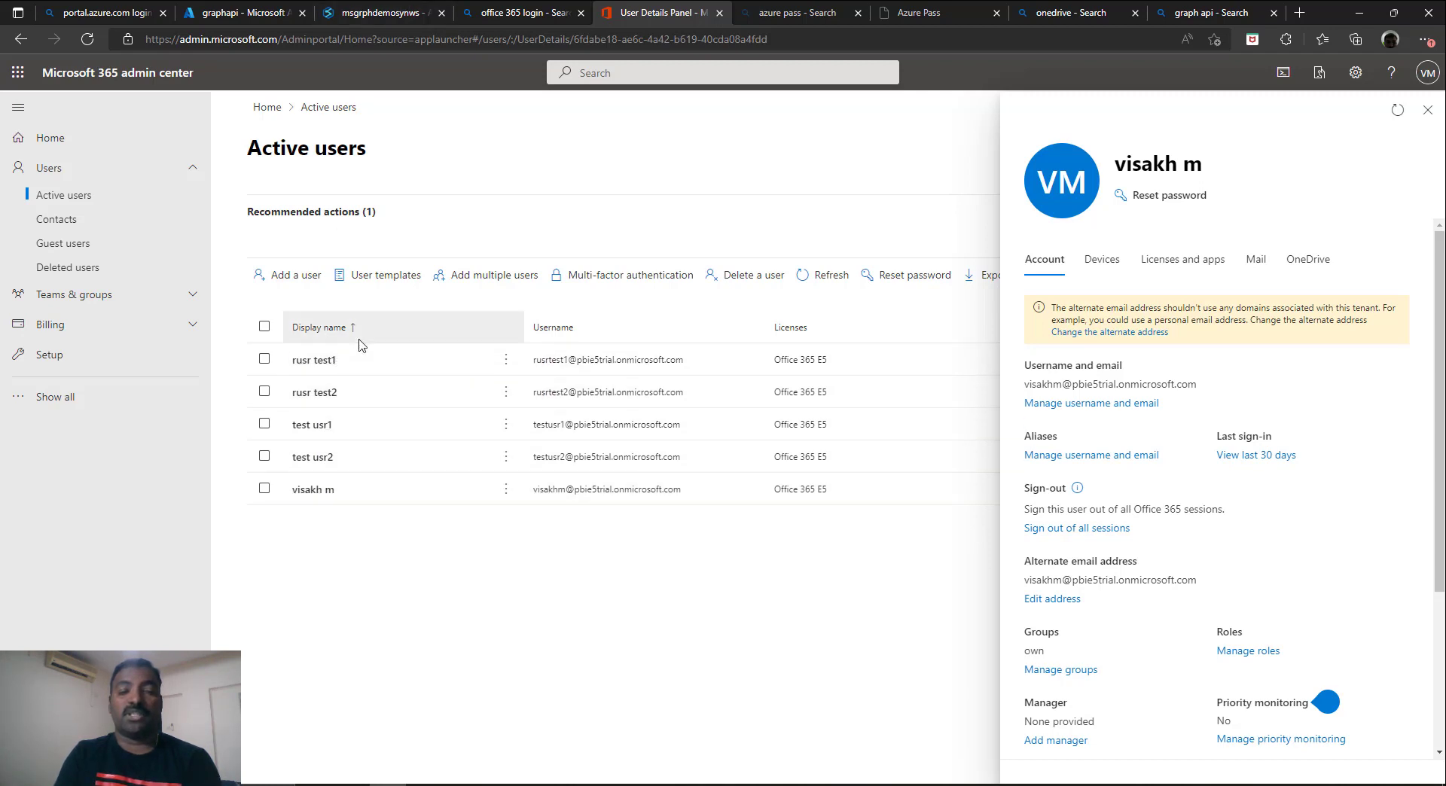
{"action": "left_click", "coordinate": [278, 23]}
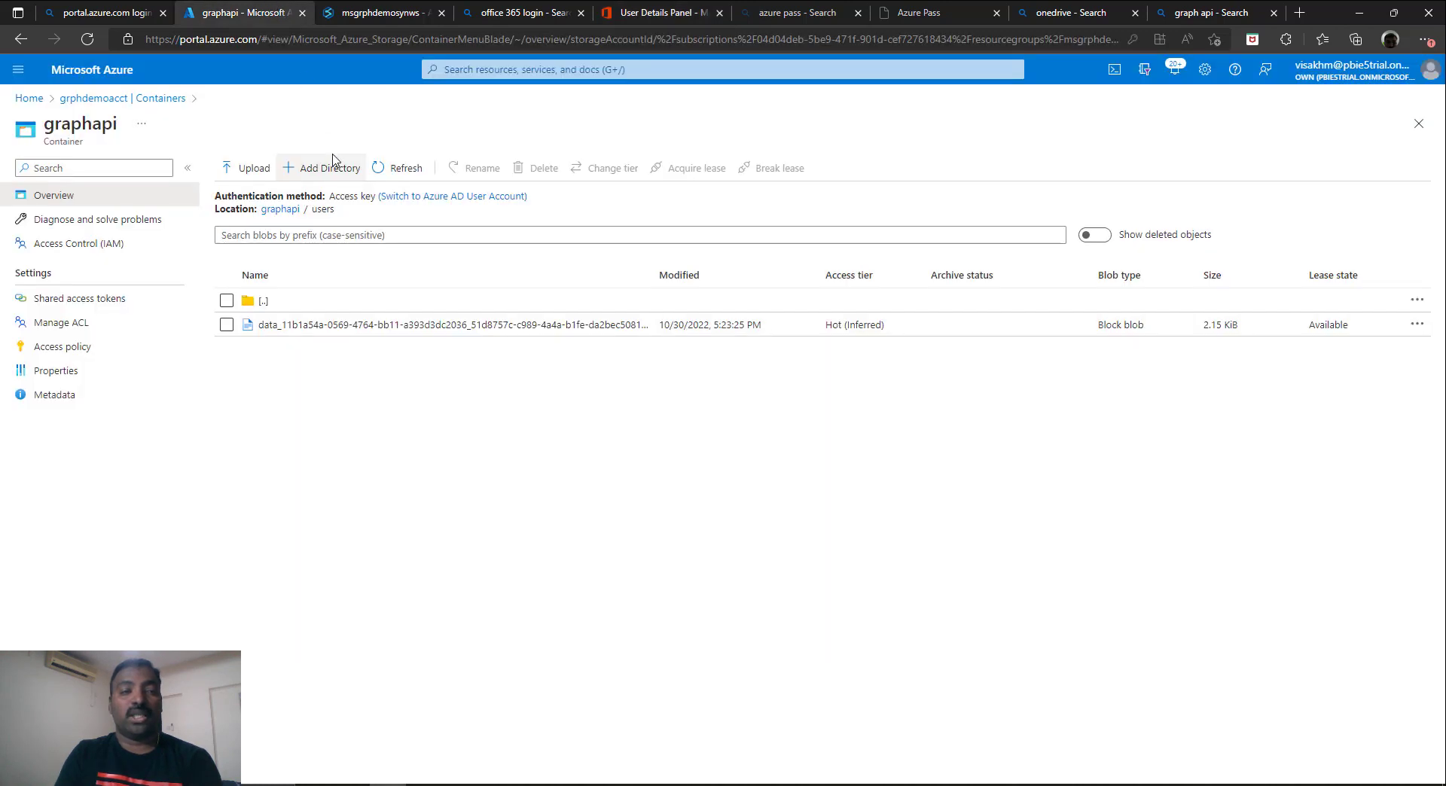
{"action": "left_click", "coordinate": [397, 168]}
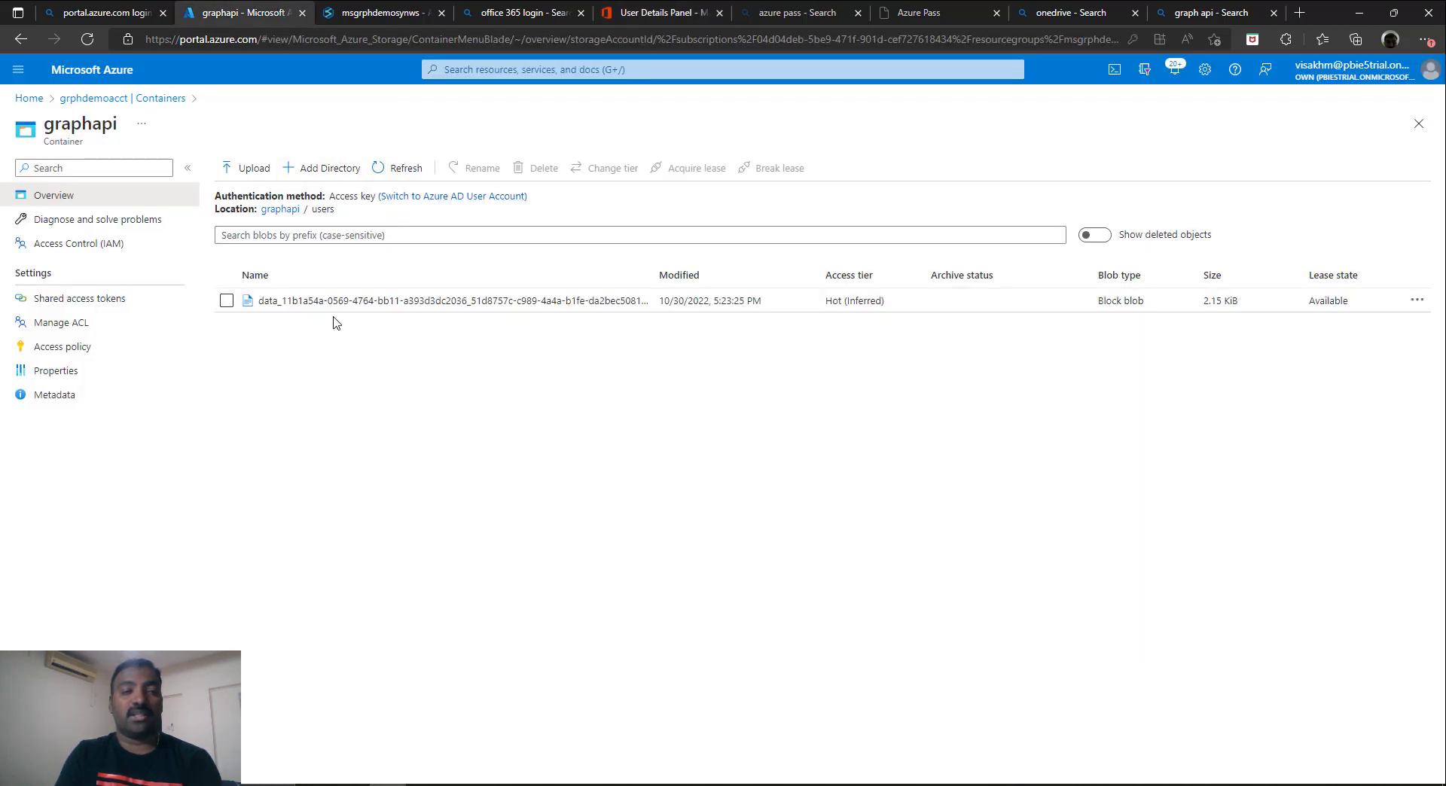
{"action": "left_click", "coordinate": [351, 301]}
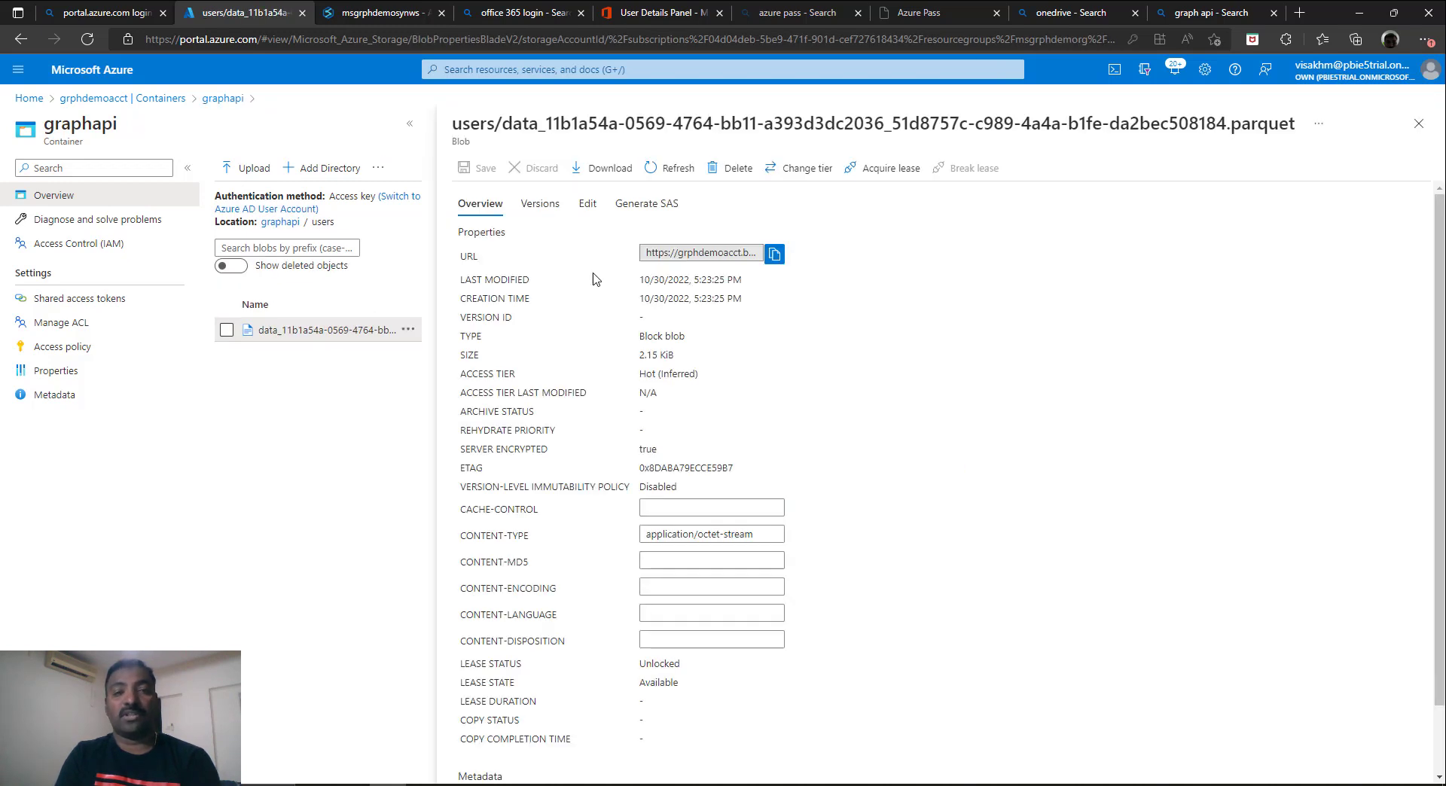
{"action": "left_click", "coordinate": [594, 210]}
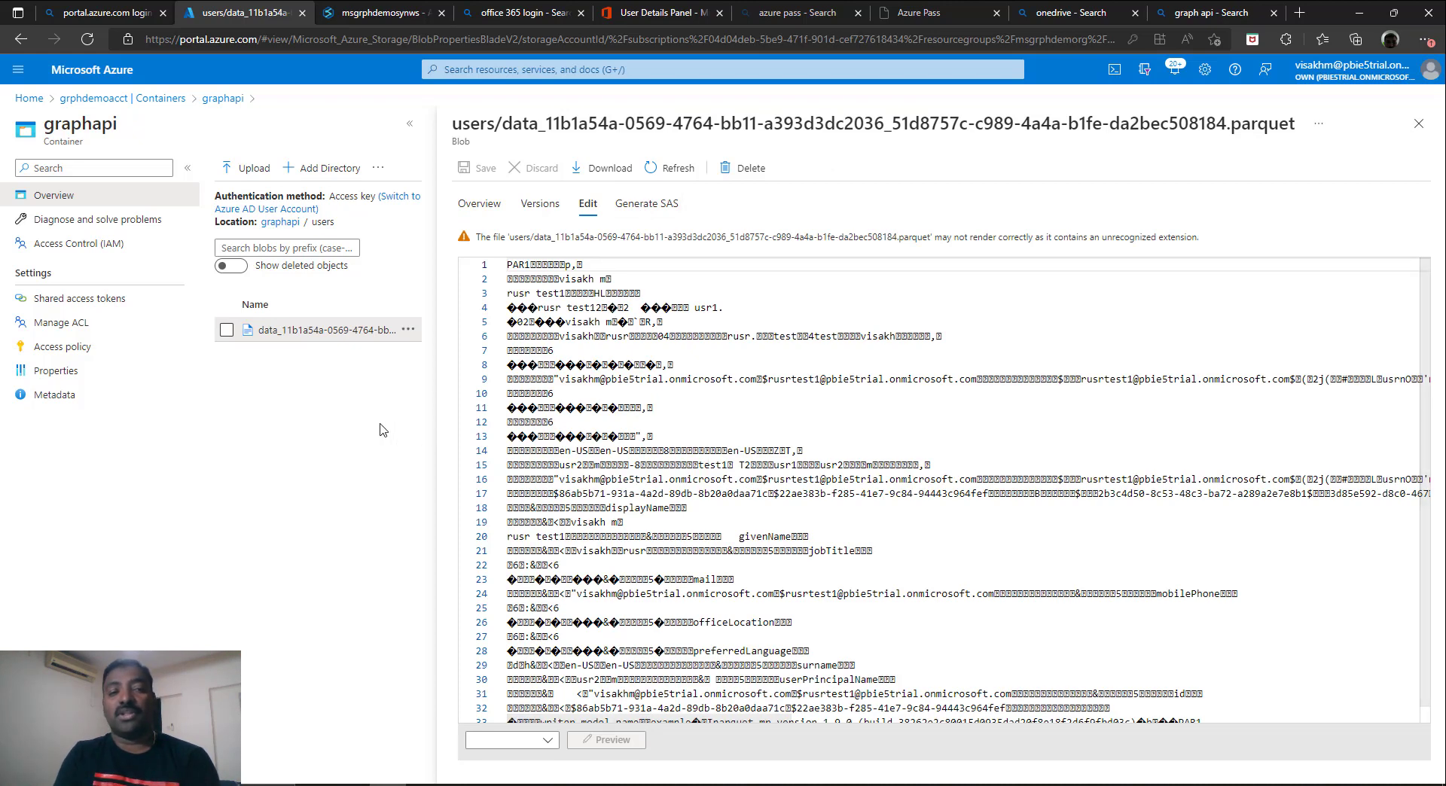
- Return to Synapse and show the source settings of the Copy data2 activity in Pipeline 1
{"action": "left_click", "coordinate": [430, 8]}
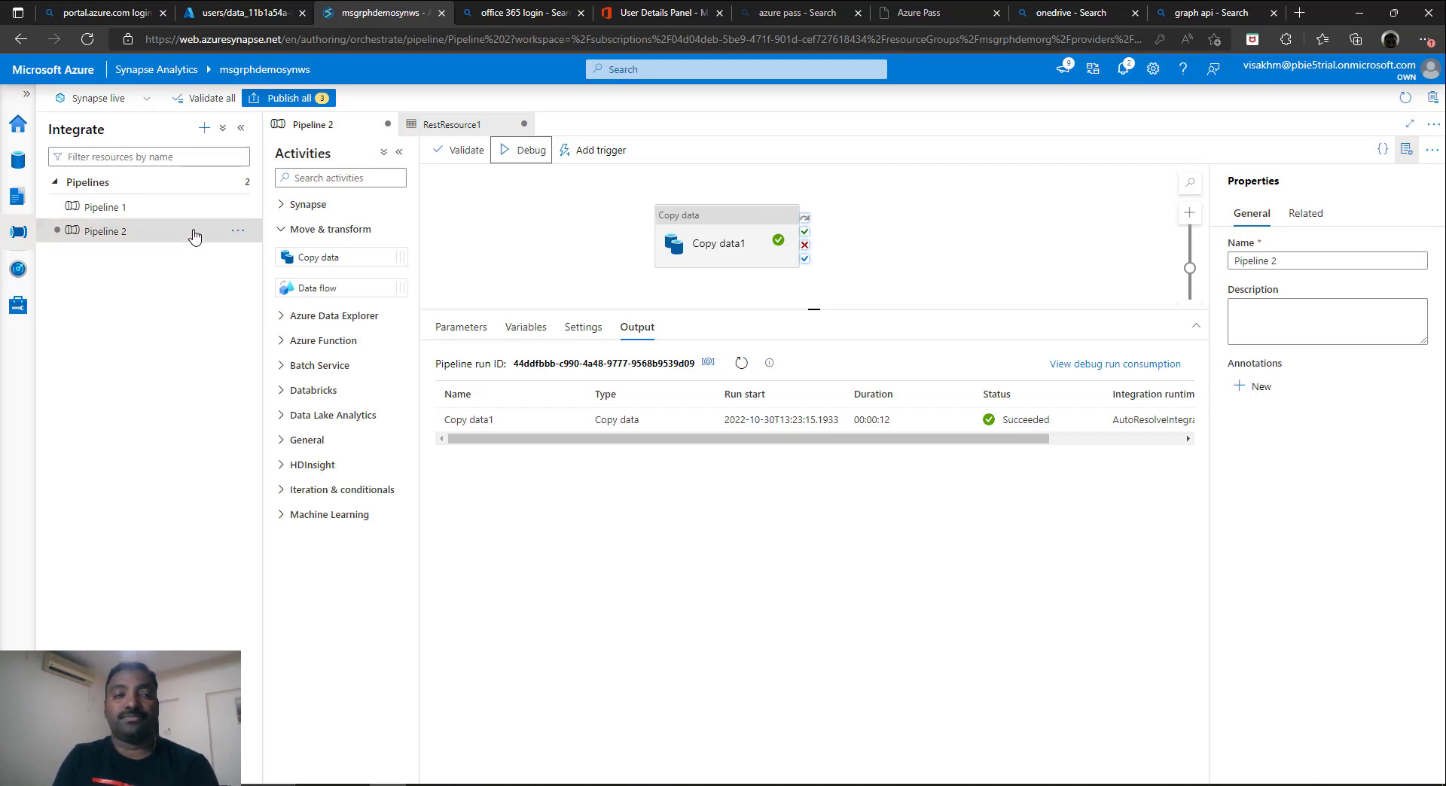
{"action": "left_click", "coordinate": [105, 207]}
{"action": "left_click", "coordinate": [994, 192]}
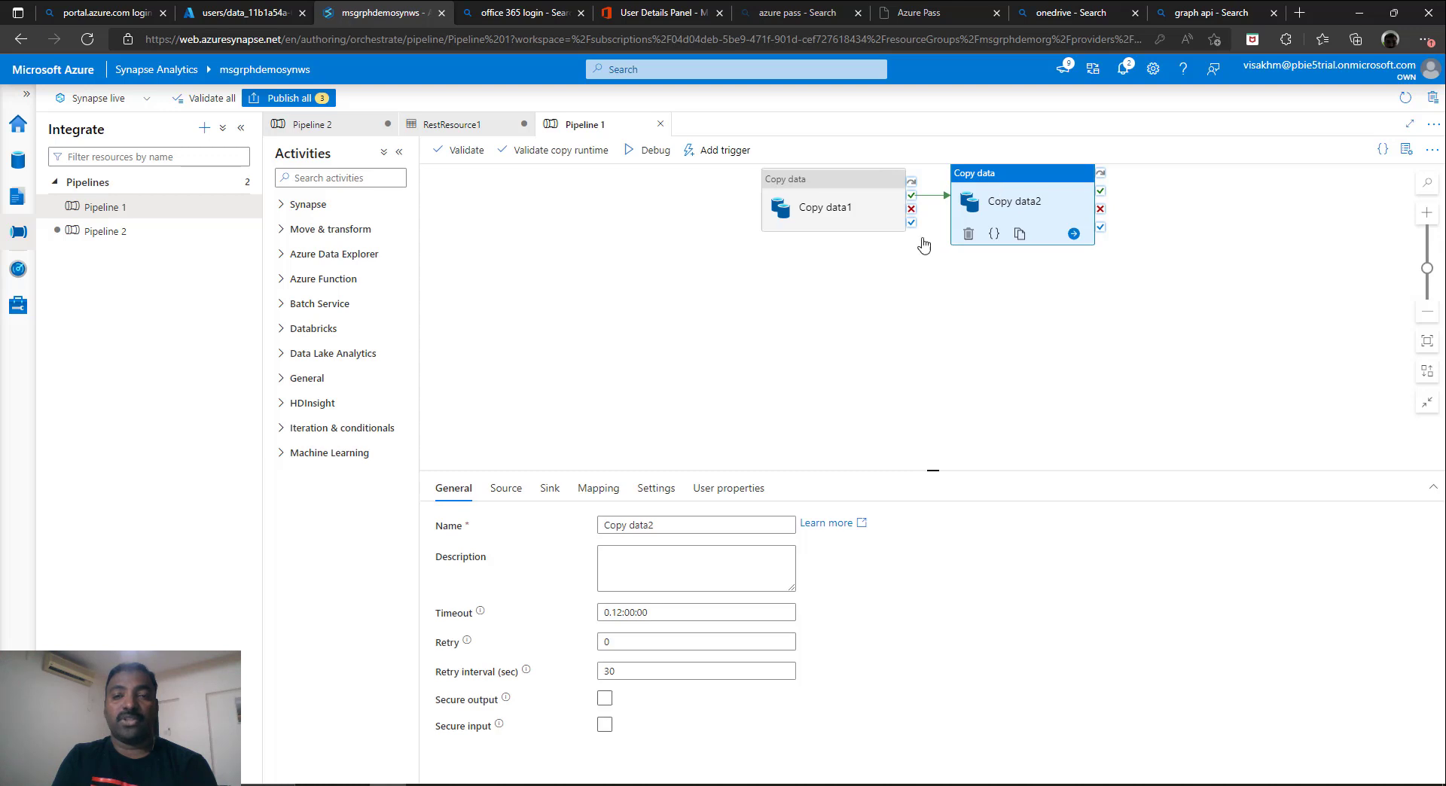
{"action": "left_click_drag", "start_coordinate": [932, 467], "coordinate": [920, 312]}
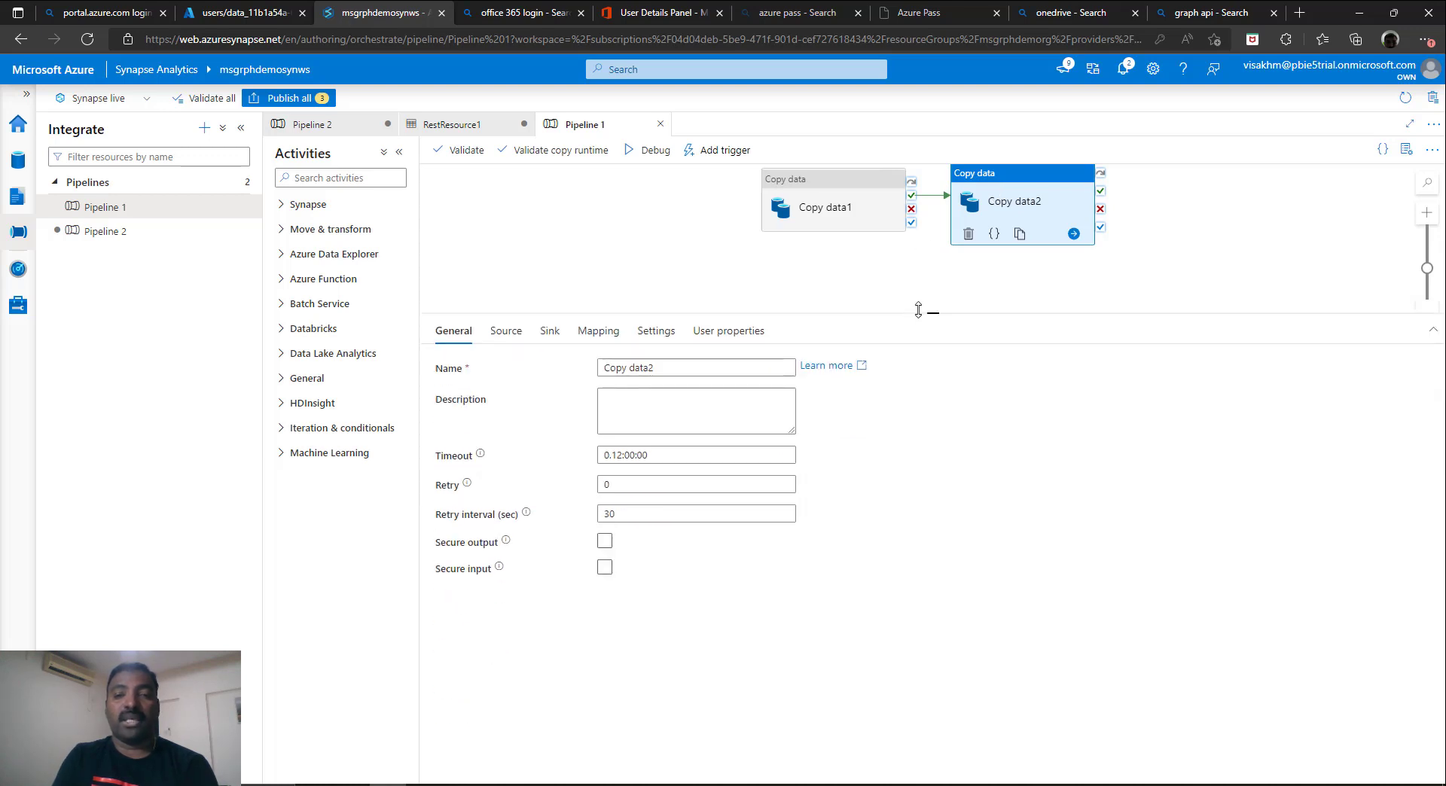
{"action": "left_click", "coordinate": [515, 333]}
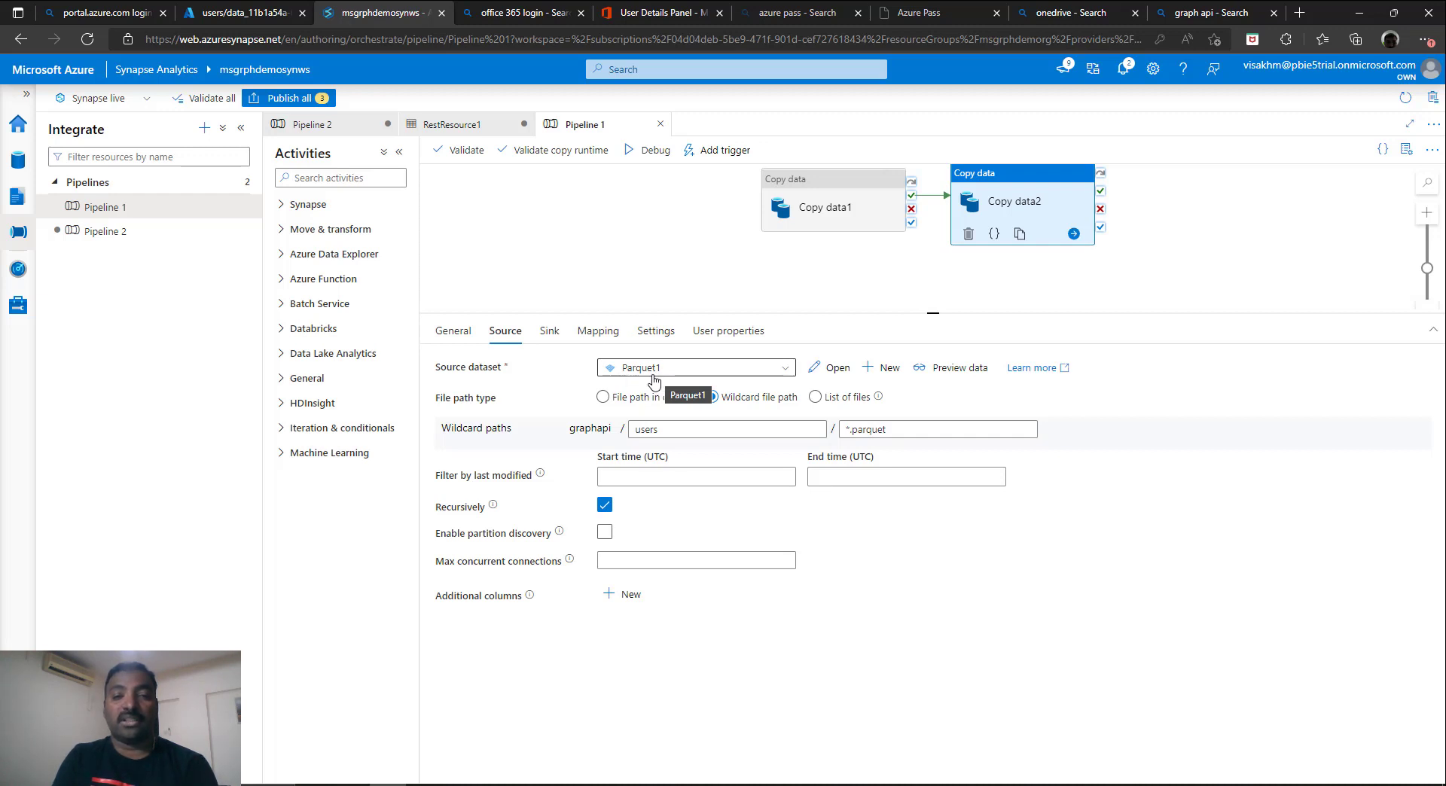
- Preview the source data of Copy data2, examine its user rows and columns, and close the preview
{"action": "left_click", "coordinate": [922, 377]}
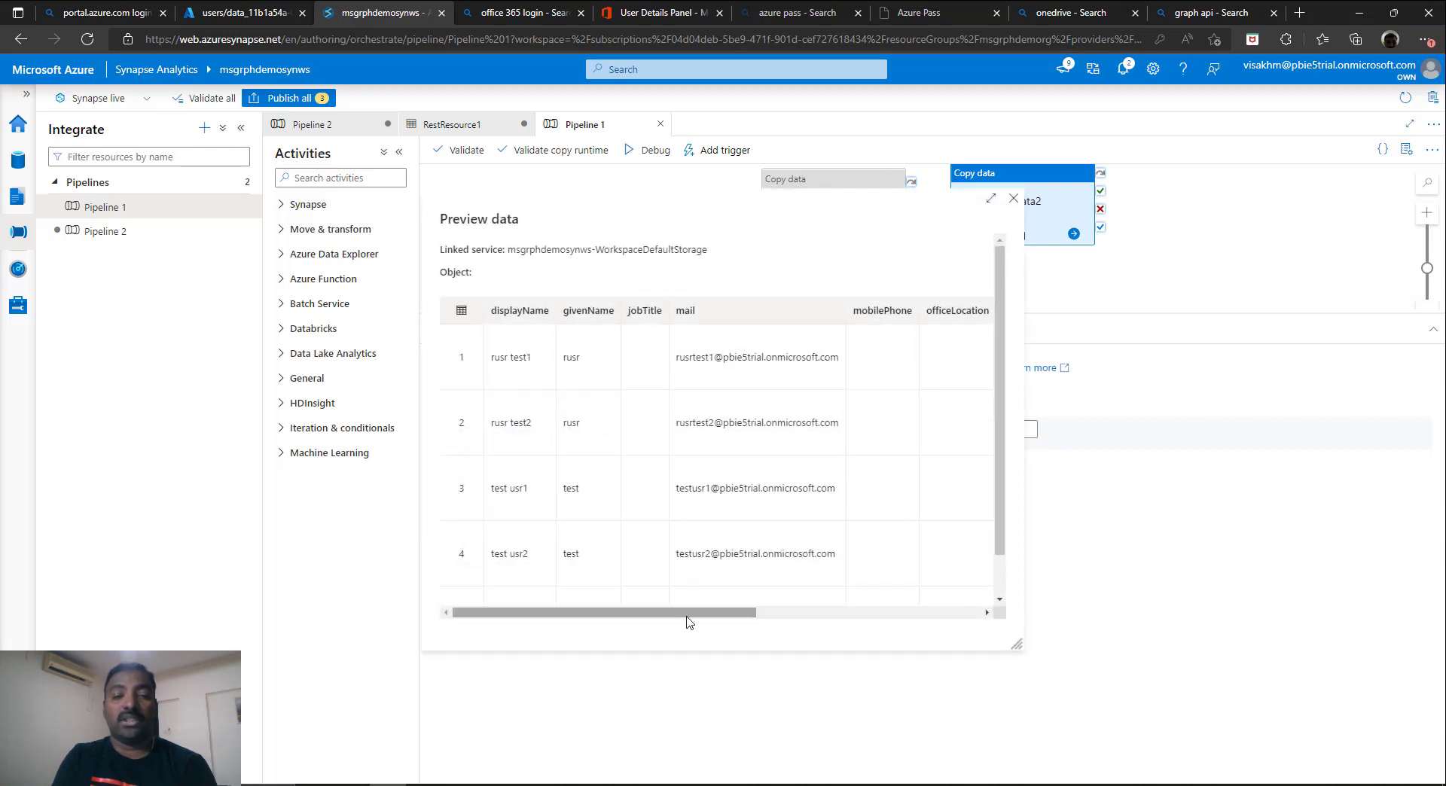
{"action": "right_click", "coordinate": [893, 638]}
{"action": "left_click", "coordinate": [719, 625]}
{"action": "left_click_drag", "start_coordinate": [716, 623], "coordinate": [625, 619]}
{"action": "left_click_drag", "start_coordinate": [1136, 366], "coordinate": [1150, 226]}
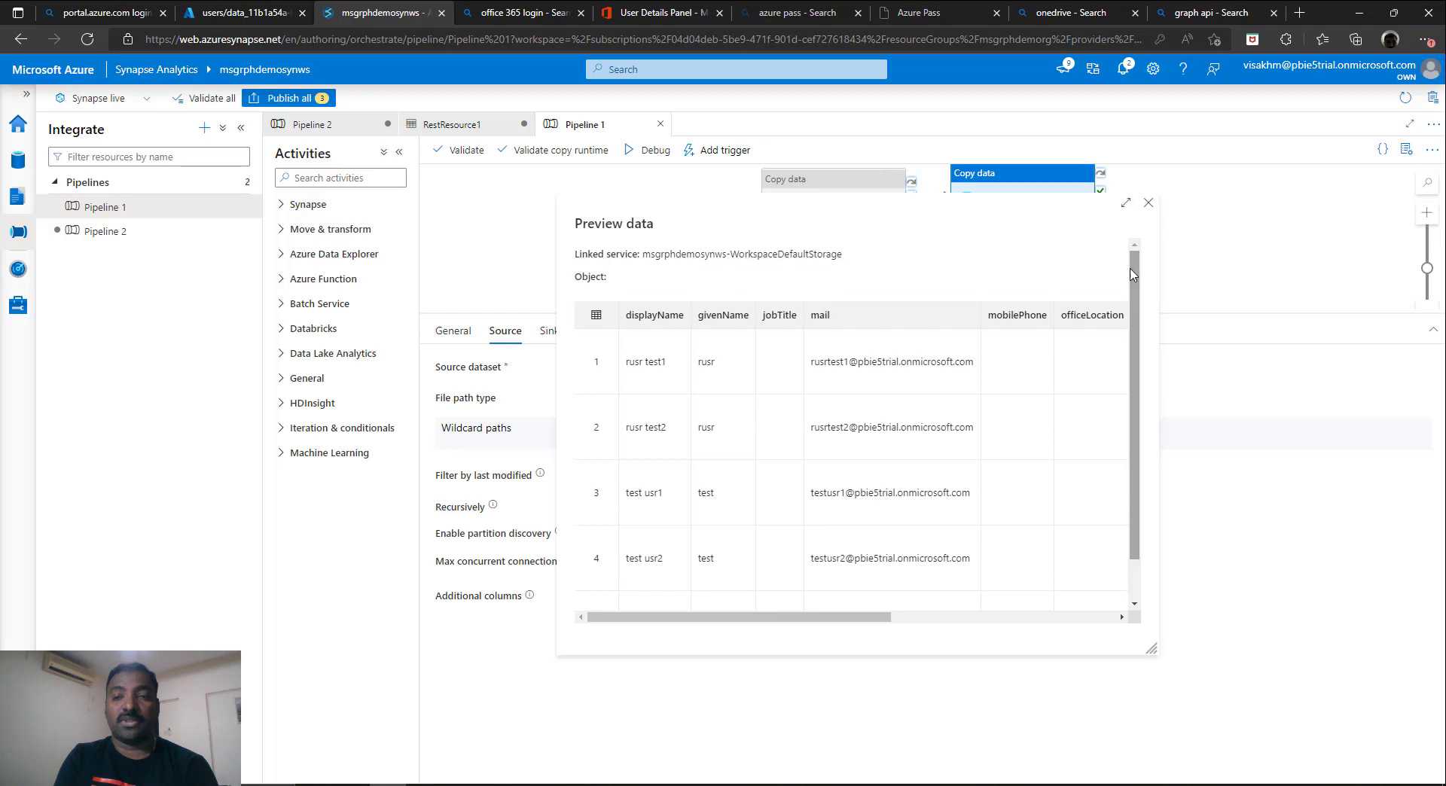
{"action": "left_click", "coordinate": [1147, 204]}
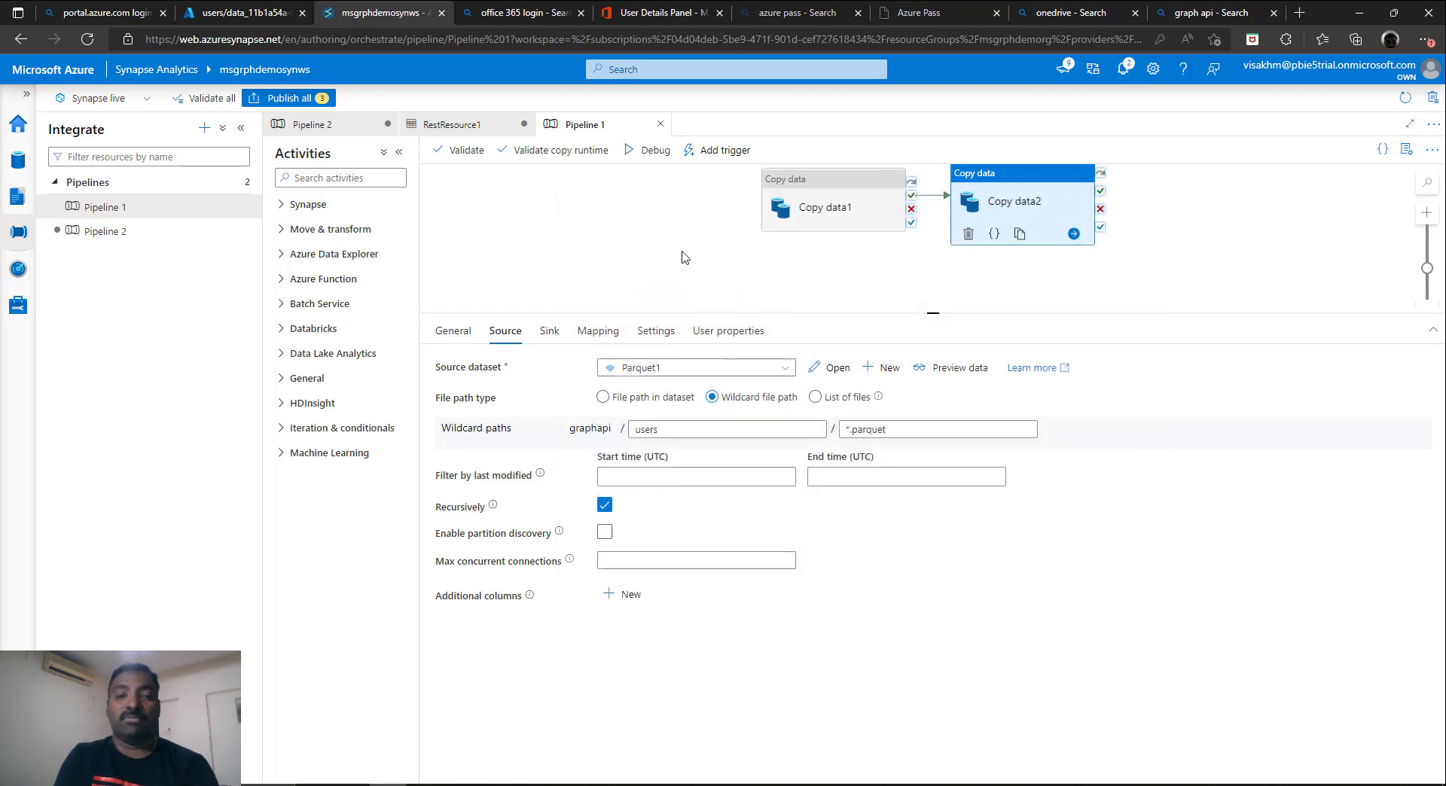
- Review Copy data2's sink table and PolyBase copy method, its column mapping and its staging settings
{"action": "left_click", "coordinate": [556, 331]}
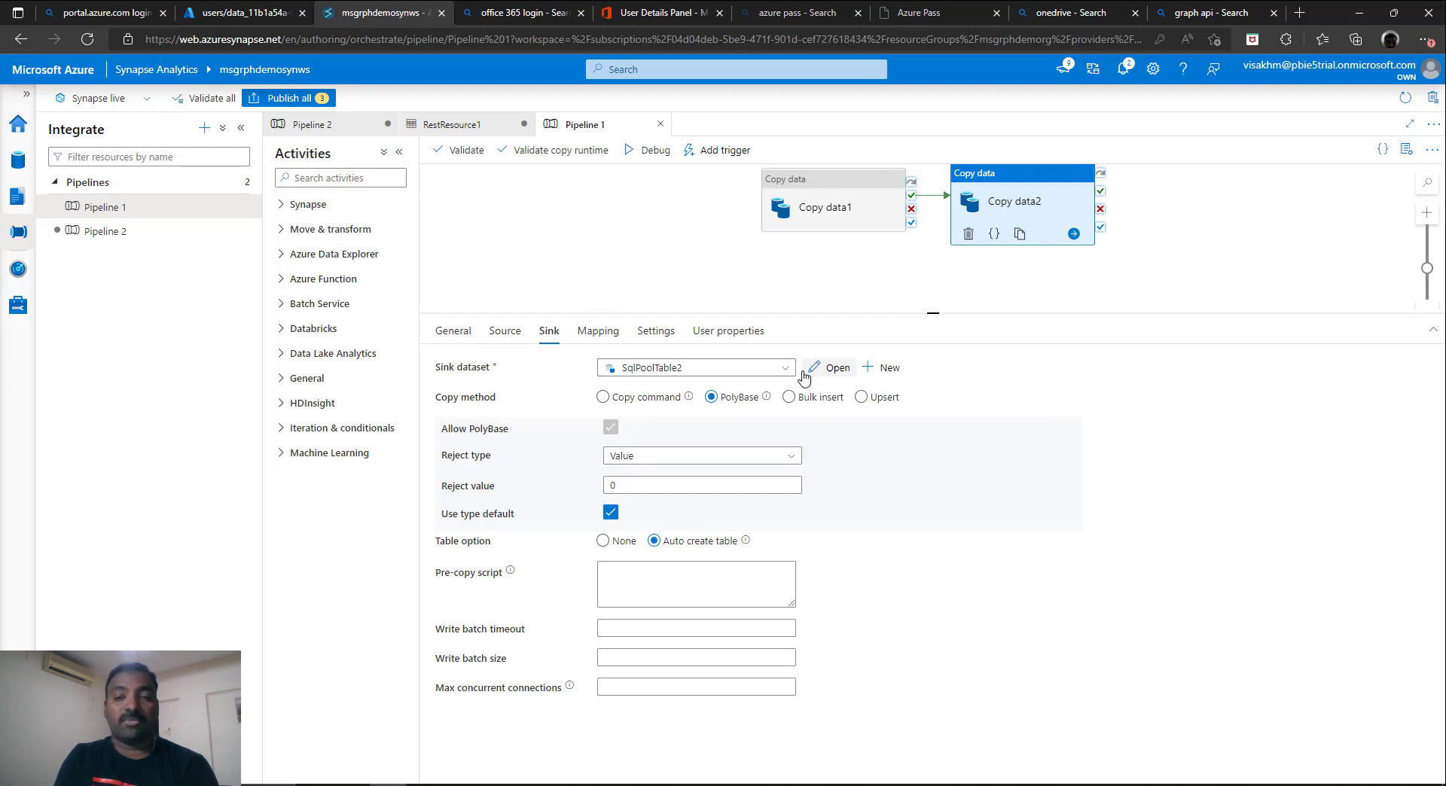
{"action": "left_click", "coordinate": [832, 368]}
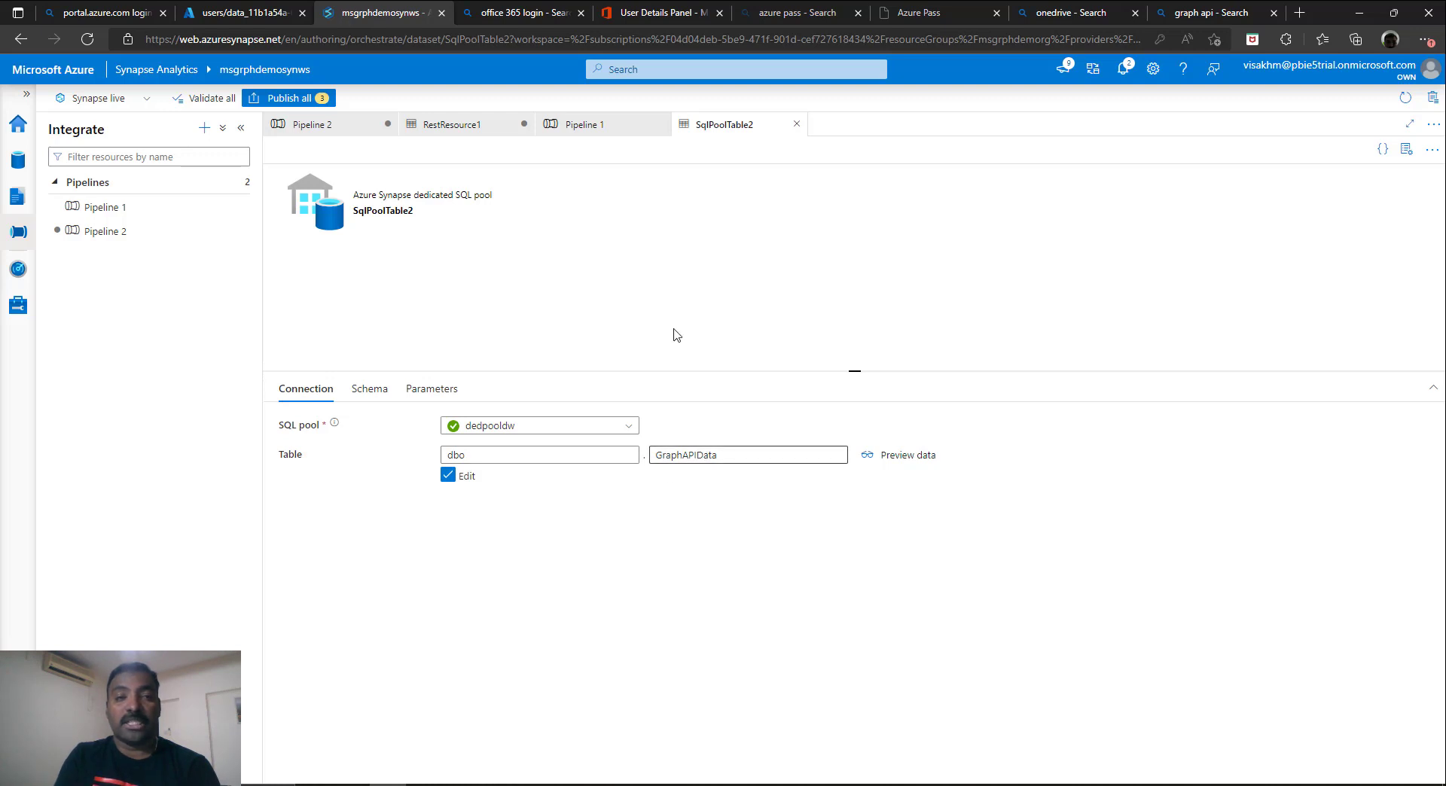
{"action": "left_click", "coordinate": [600, 130]}
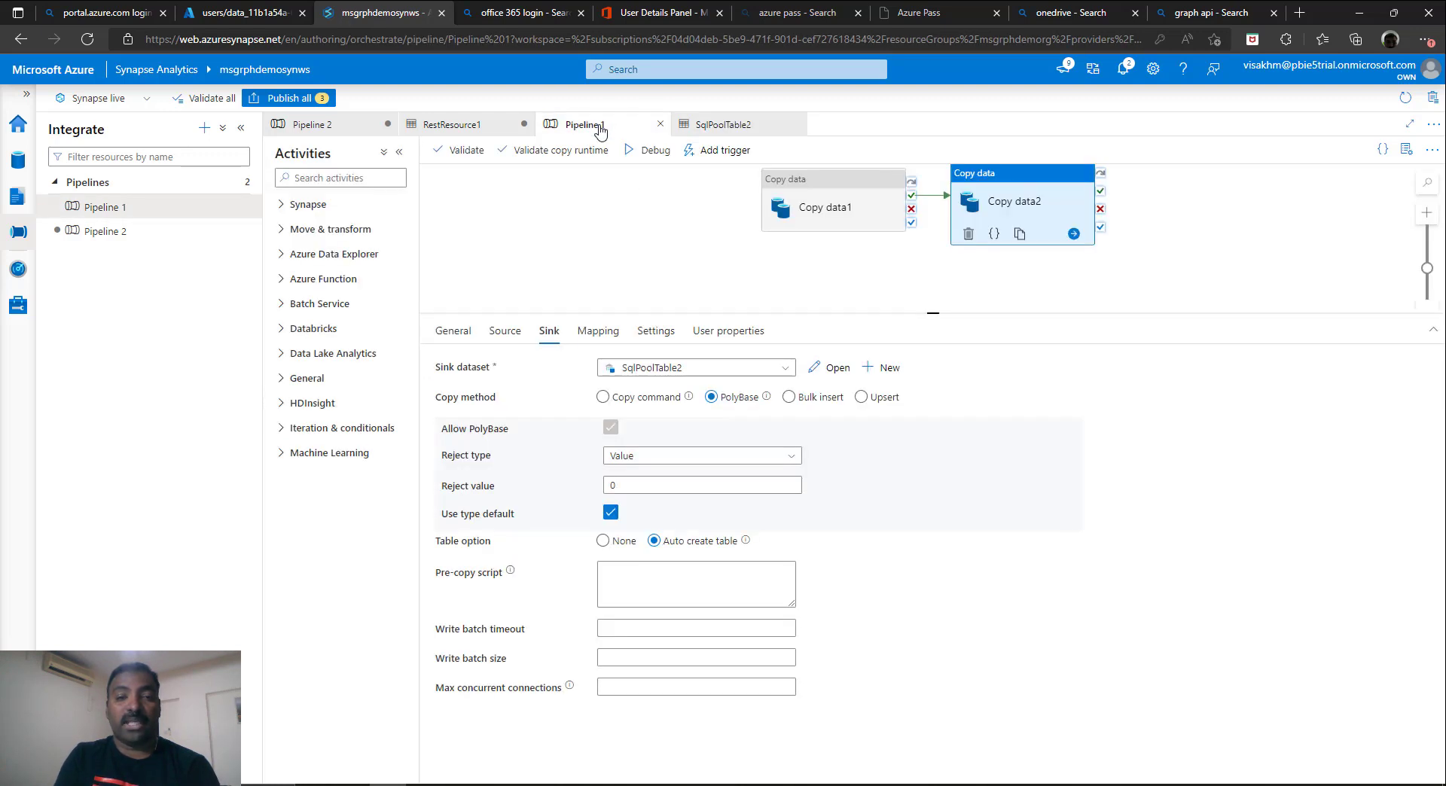
{"action": "left_click", "coordinate": [685, 545]}
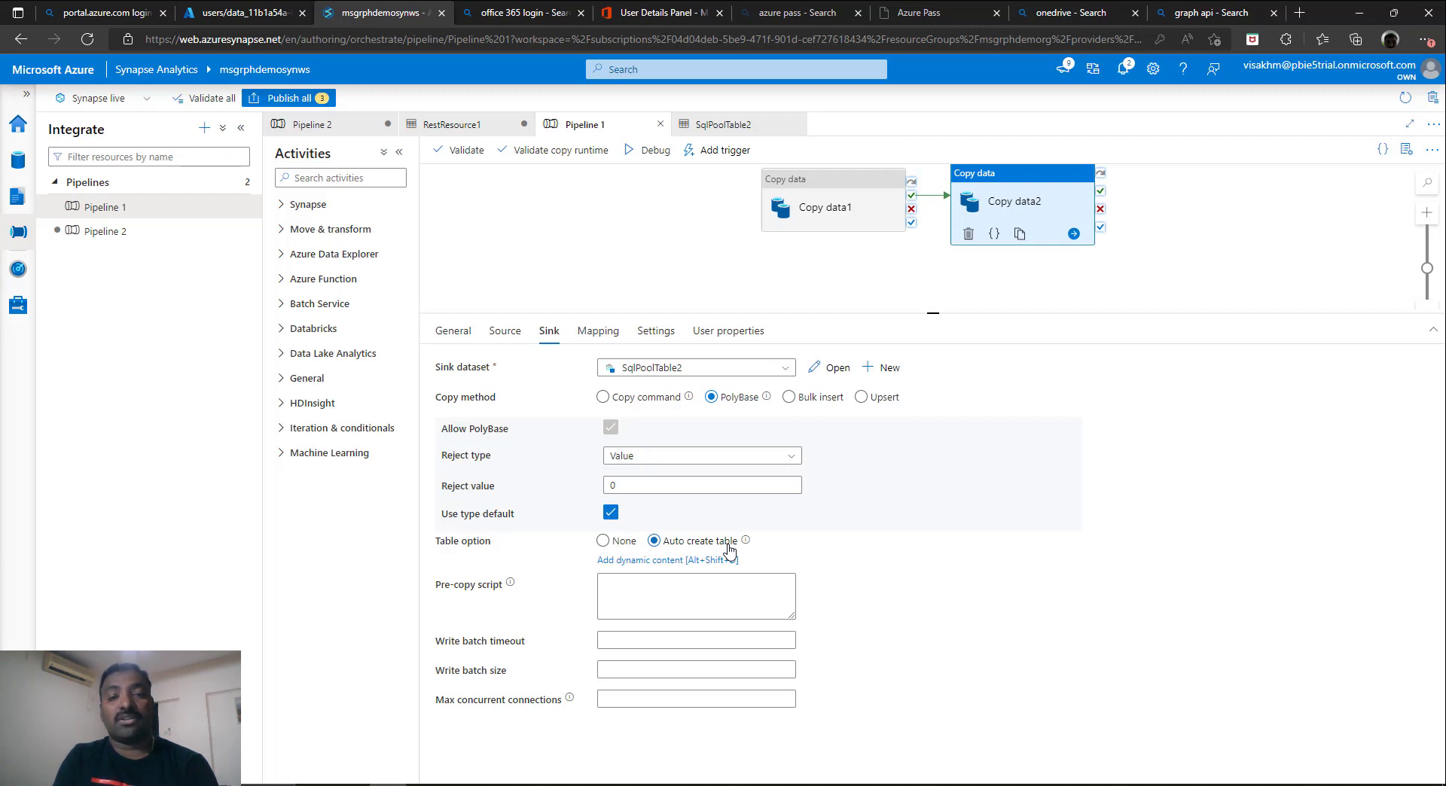
{"action": "left_click", "coordinate": [589, 339]}
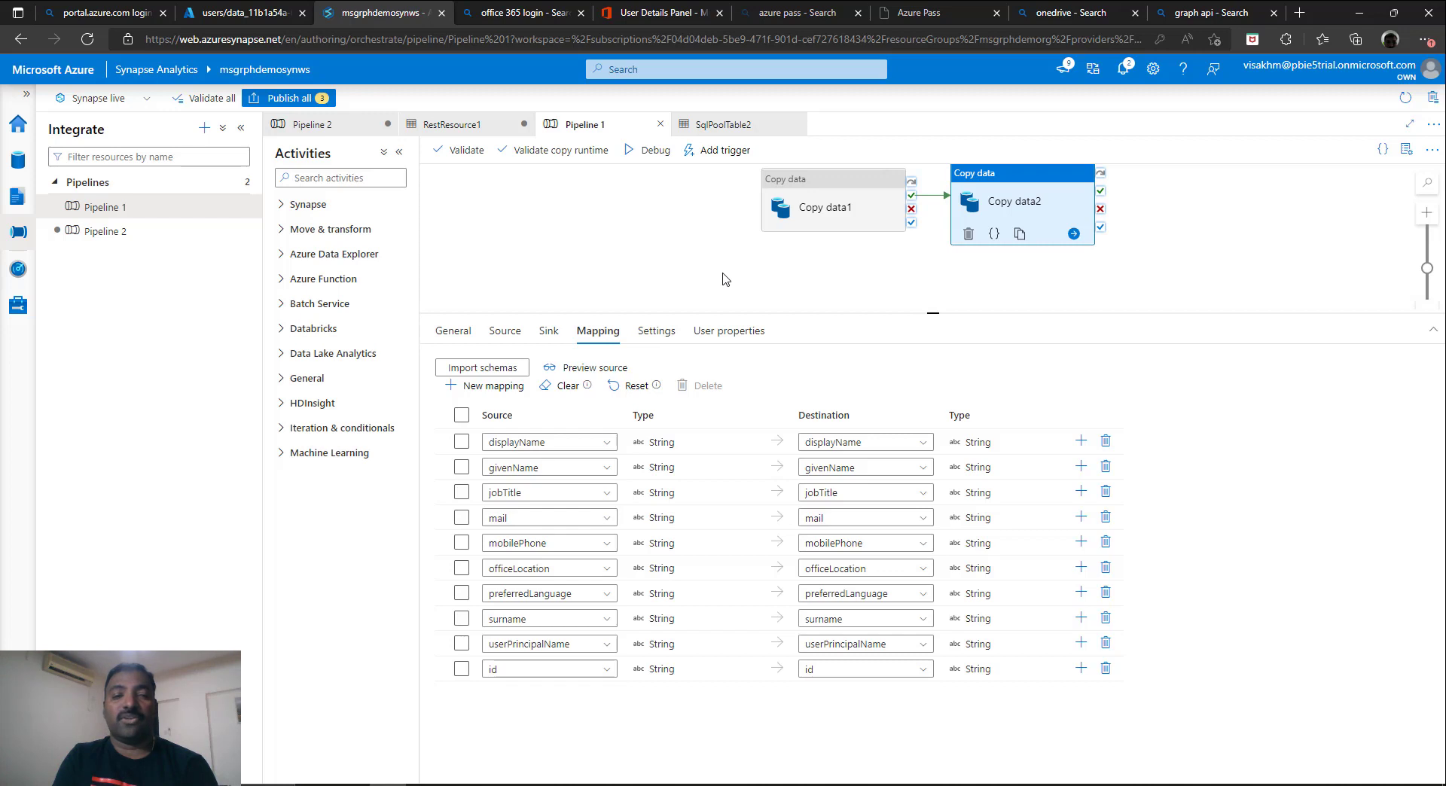
{"action": "left_click", "coordinate": [548, 332]}
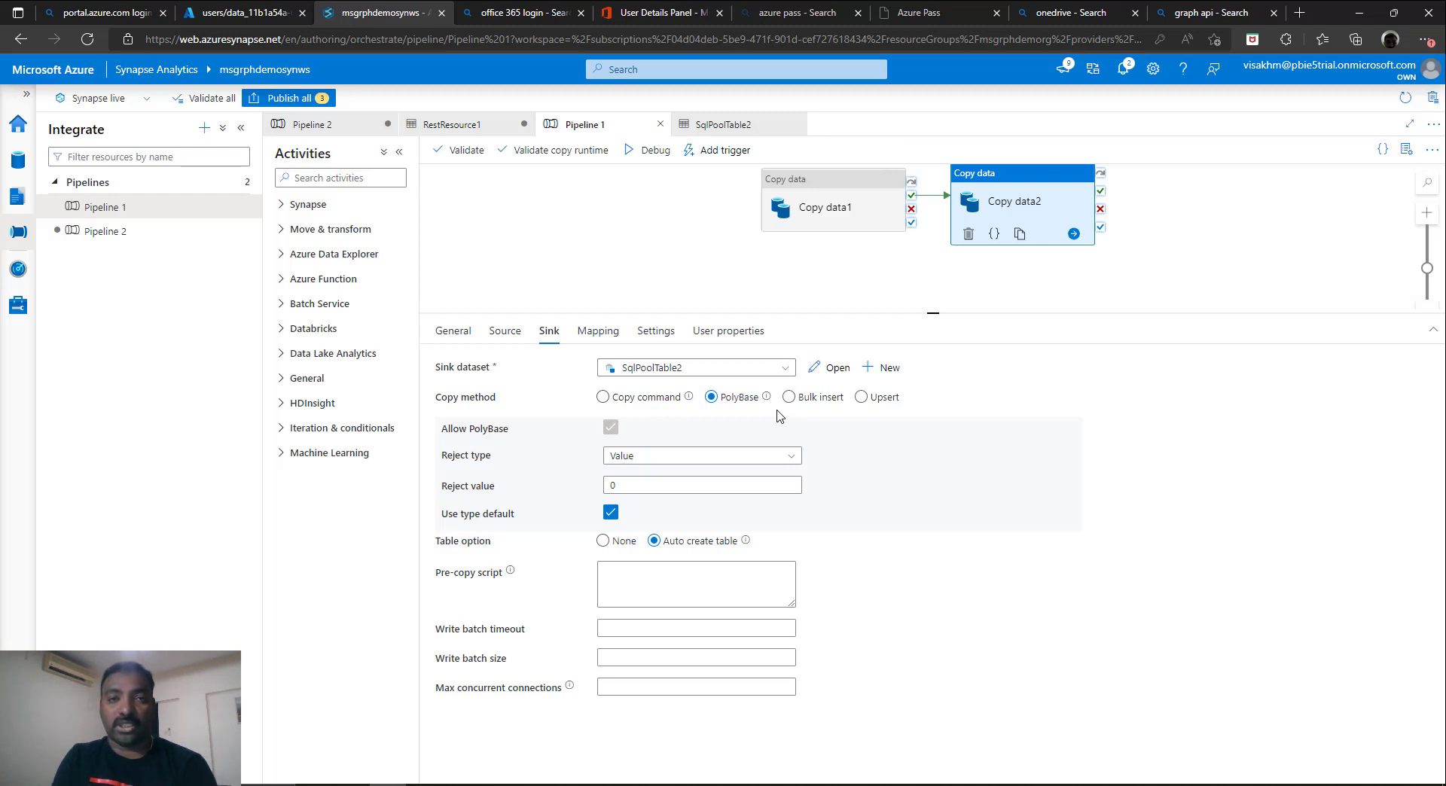
{"action": "mouse_move", "coordinate": [689, 397]}
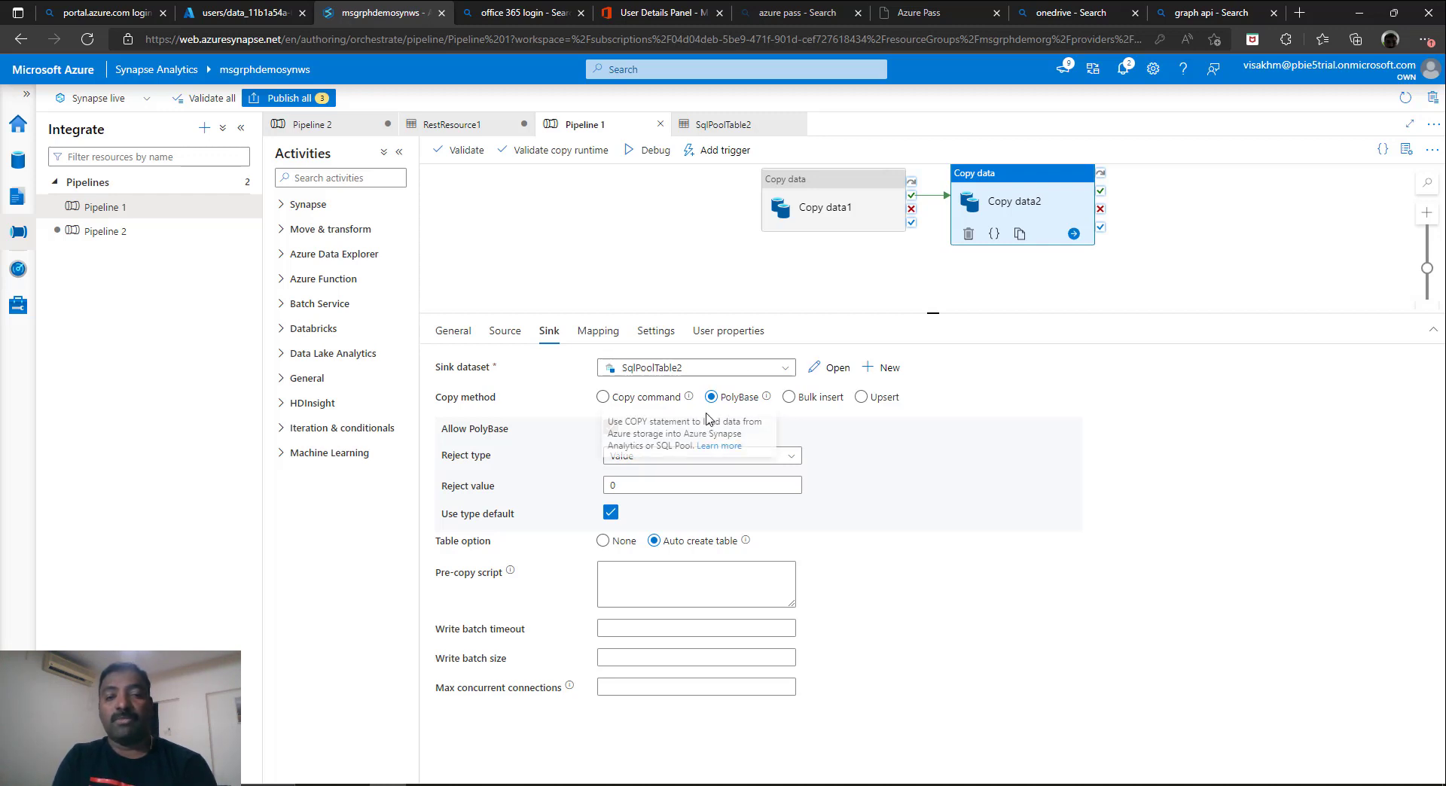
{"action": "left_click", "coordinate": [652, 330]}
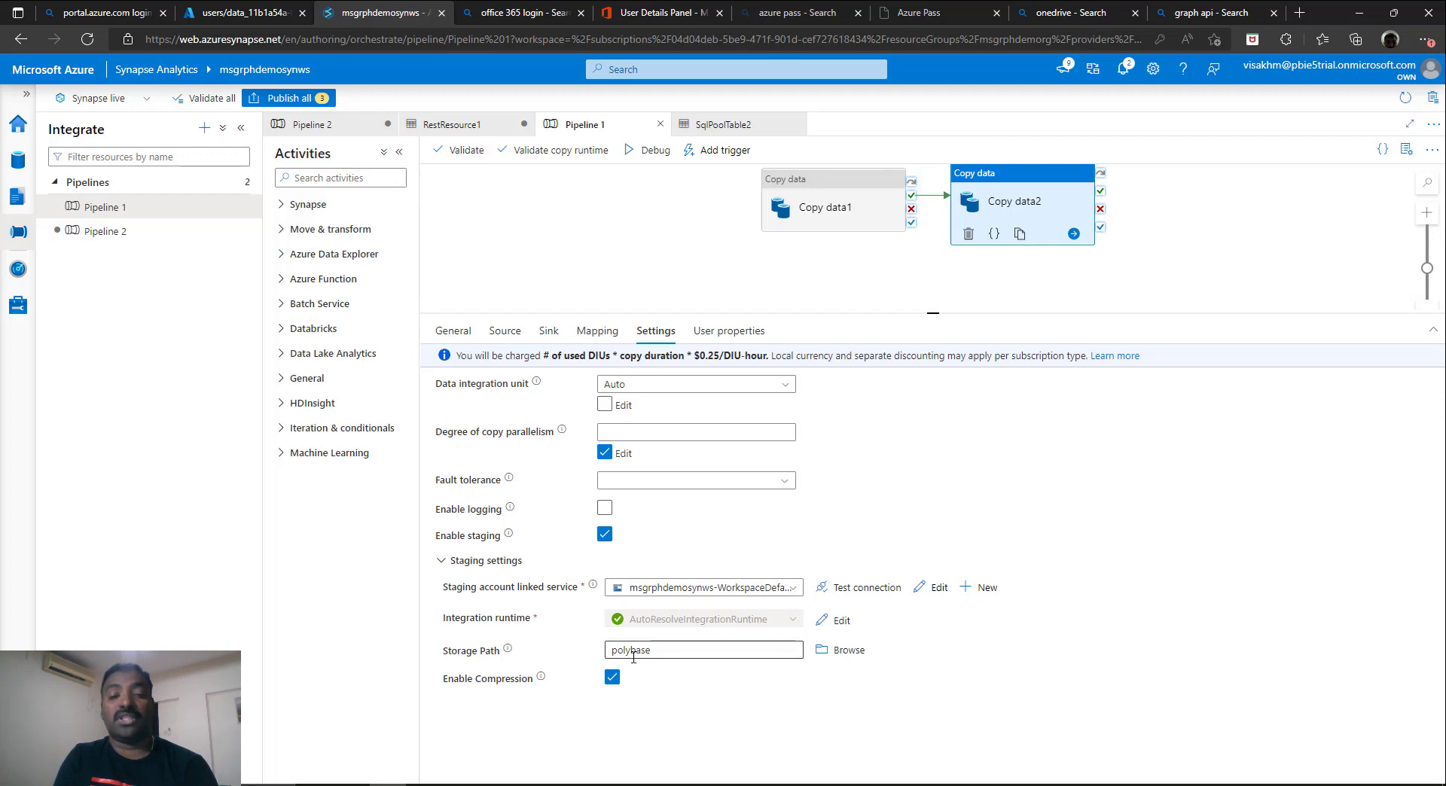
- Validate Pipeline 1 and its copy runtime, and start a debug run
{"action": "left_click", "coordinate": [452, 154]}
{"action": "left_click", "coordinate": [548, 150]}
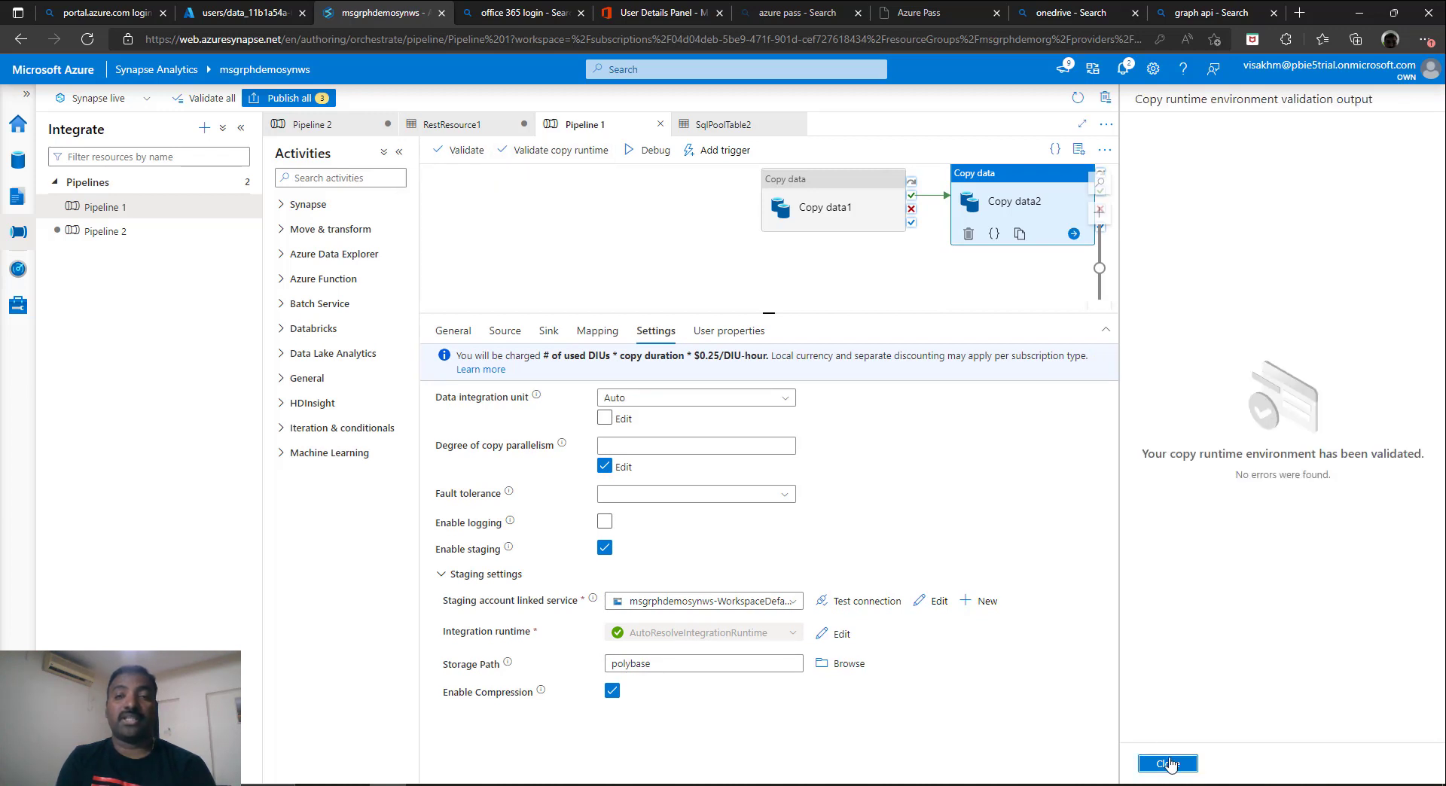
{"action": "left_click", "coordinate": [1168, 763]}
{"action": "left_click", "coordinate": [652, 149]}
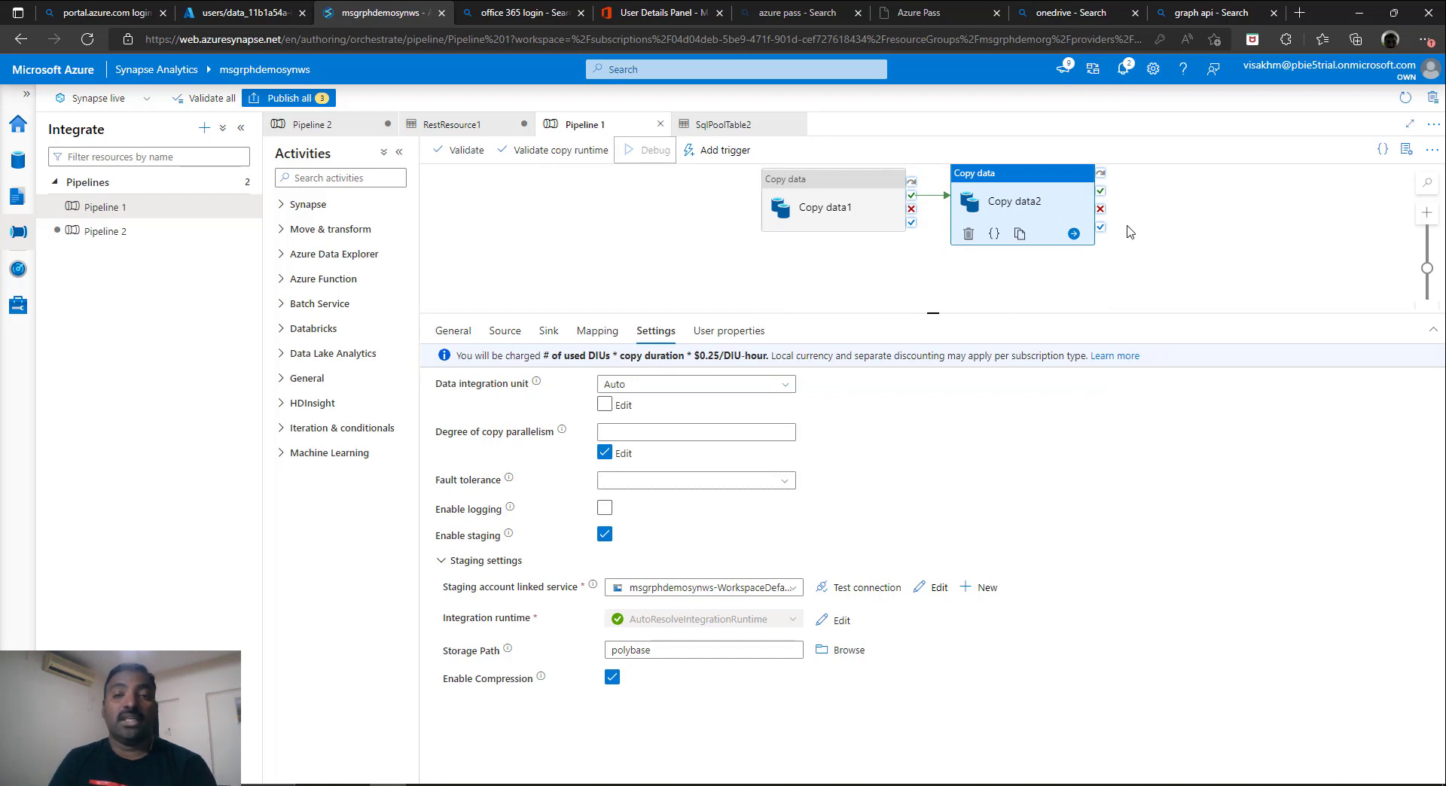
- Delete the existing Parquet file from the users folder of the graphapi container in the Azure portal
{"action": "left_click", "coordinate": [244, 13]}
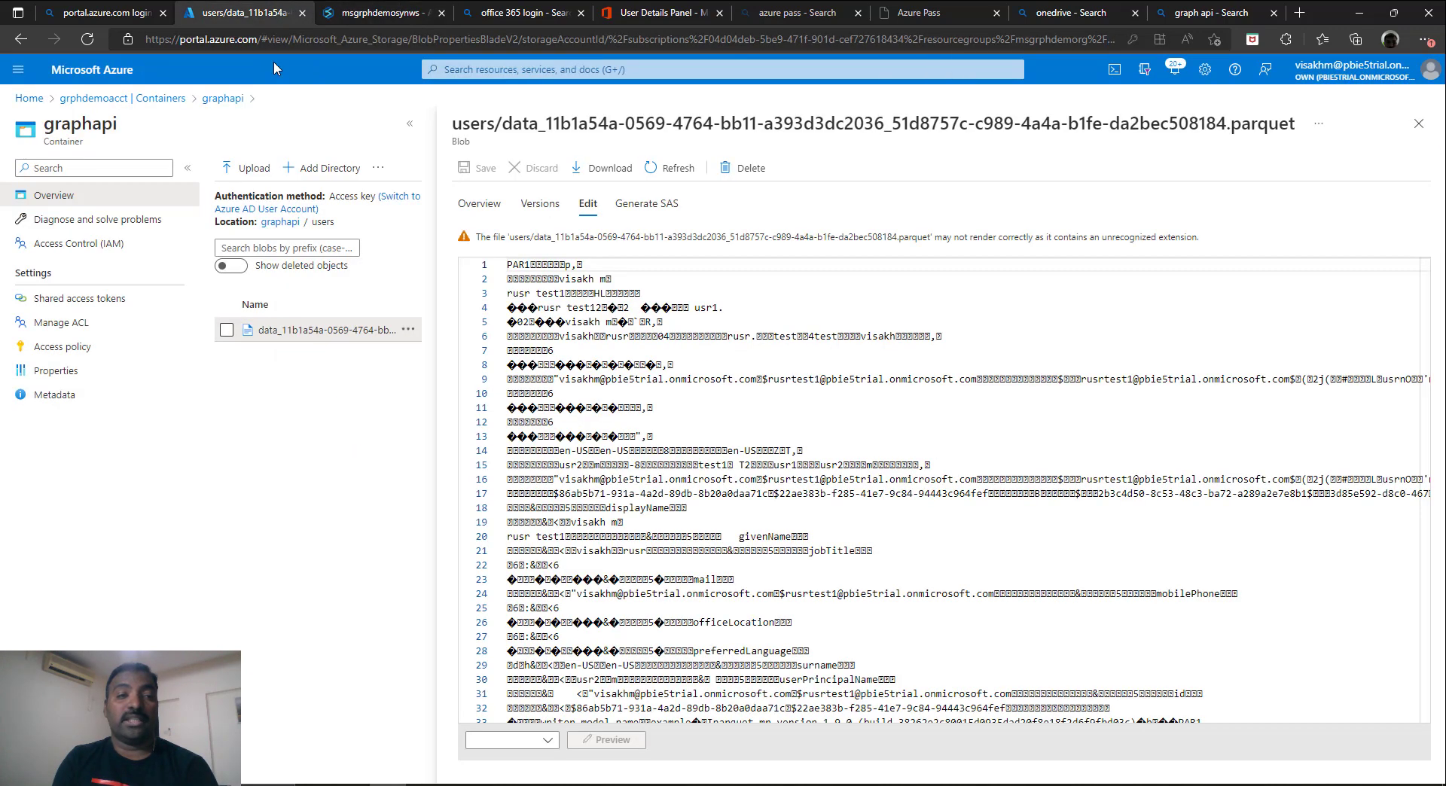
{"action": "double_click", "coordinate": [226, 330]}
{"action": "left_click", "coordinate": [226, 330]}
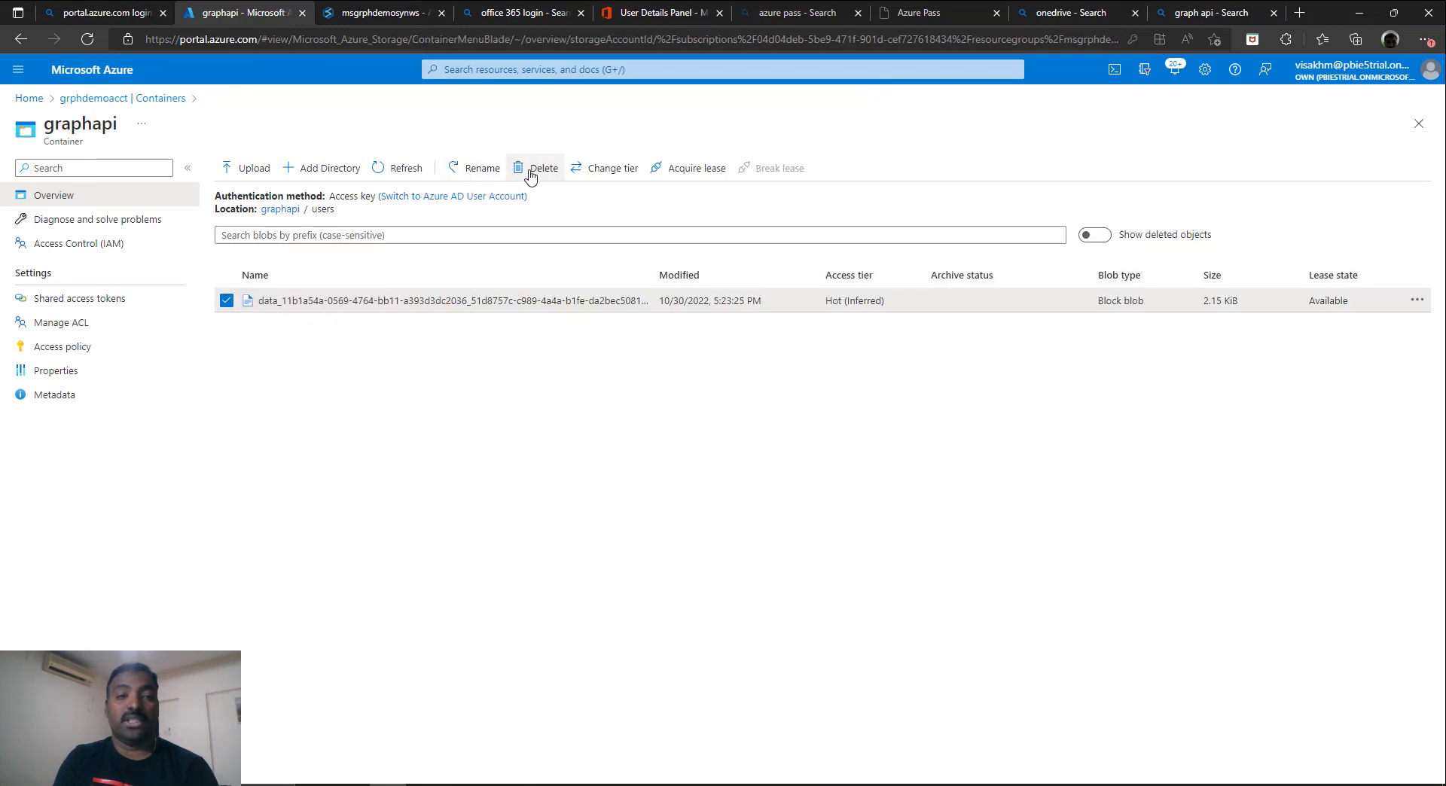
{"action": "left_click", "coordinate": [530, 172]}
{"action": "left_click", "coordinate": [252, 275]}
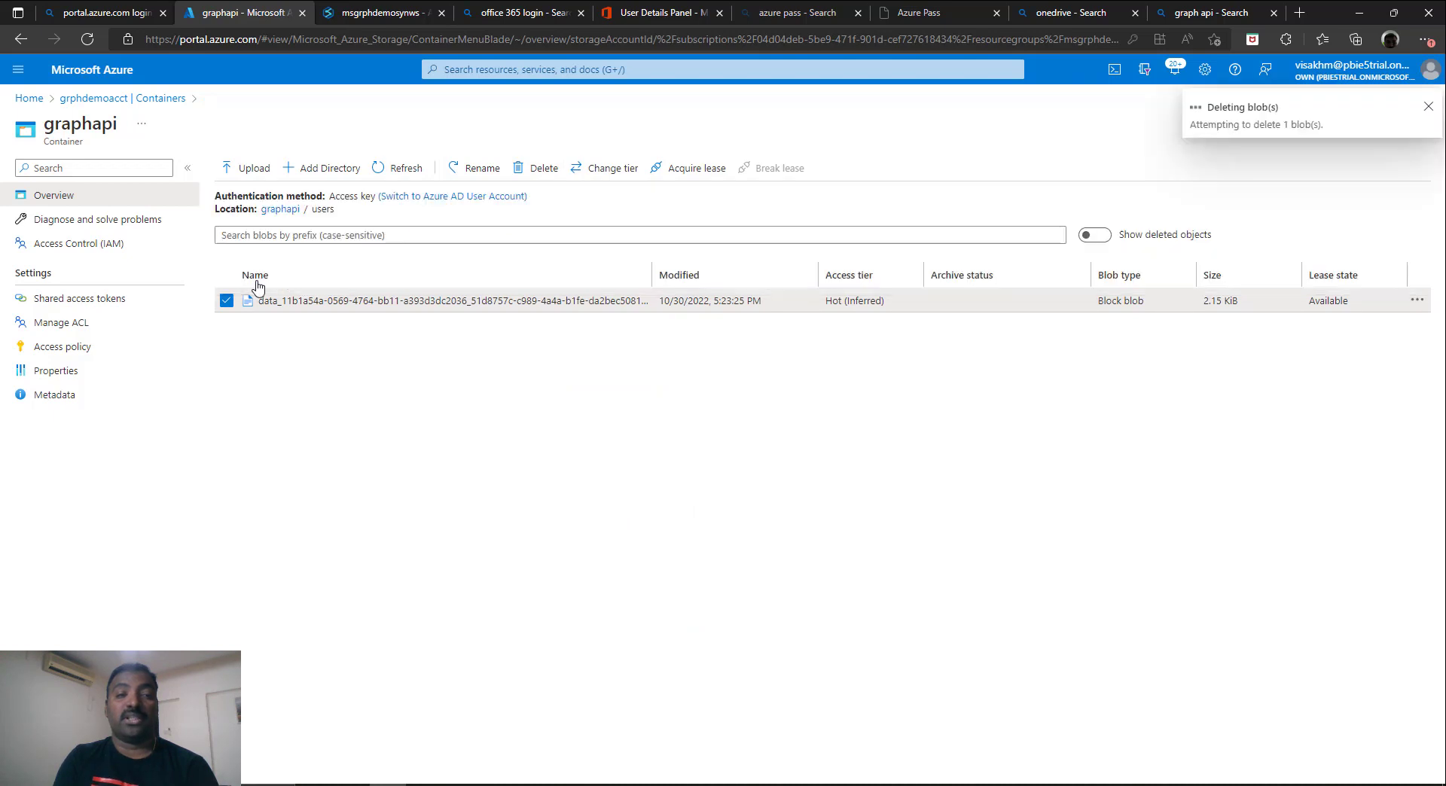
- Check the Pipeline 1 debug run's progress and the users folder's output file, and refresh the run status
{"action": "left_click", "coordinate": [385, 11]}
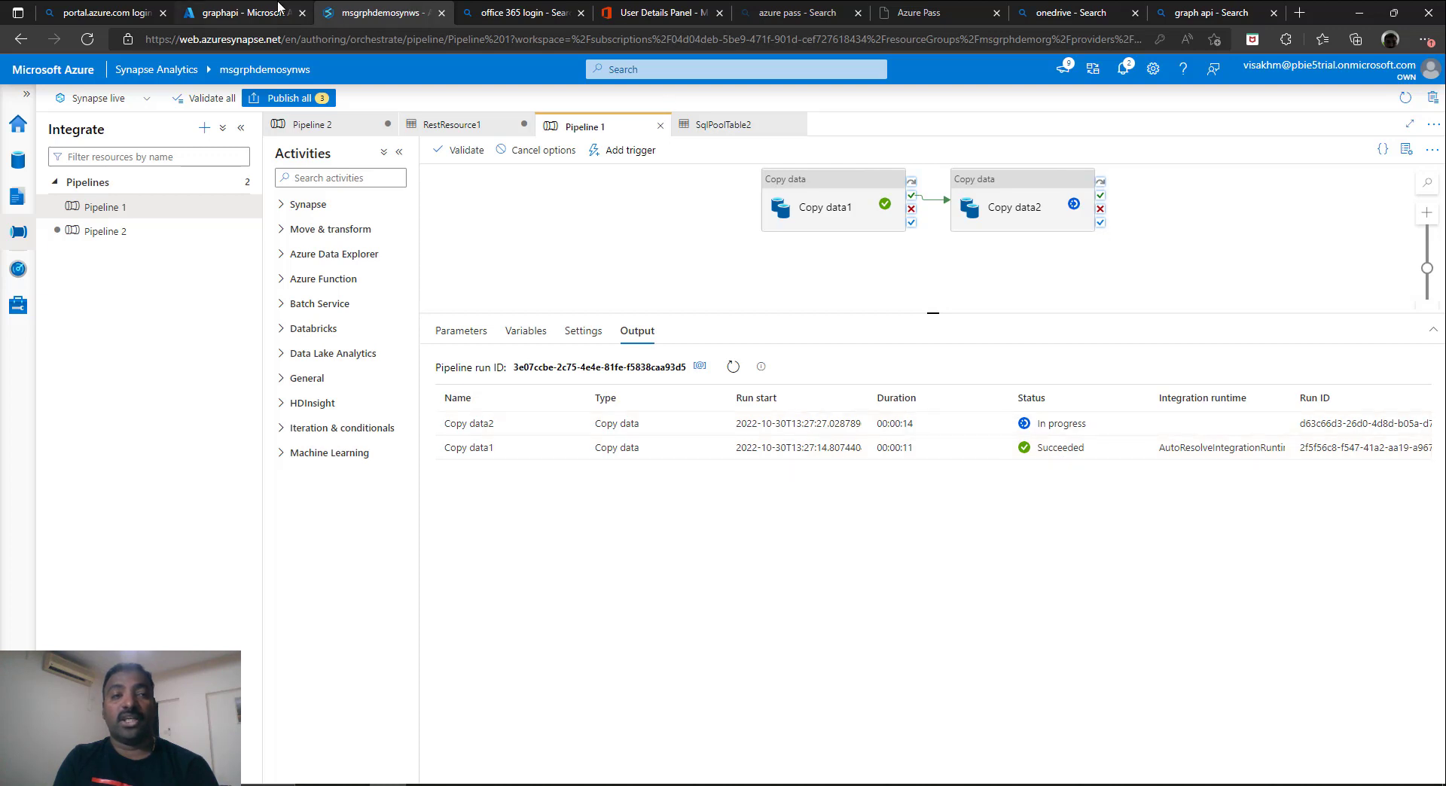
{"action": "left_click", "coordinate": [248, 13]}
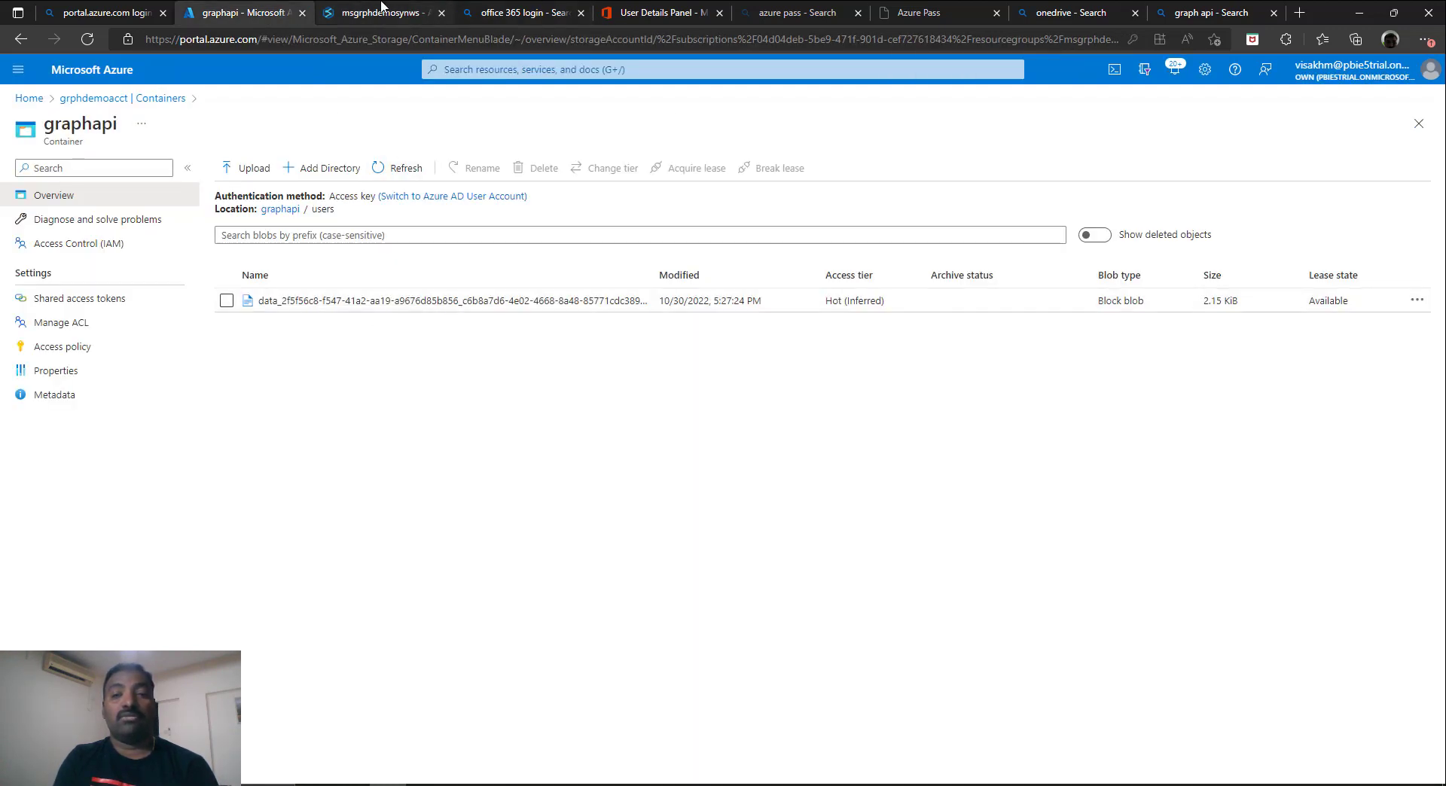
{"action": "left_click", "coordinate": [382, 11]}
{"action": "left_click", "coordinate": [732, 365]}
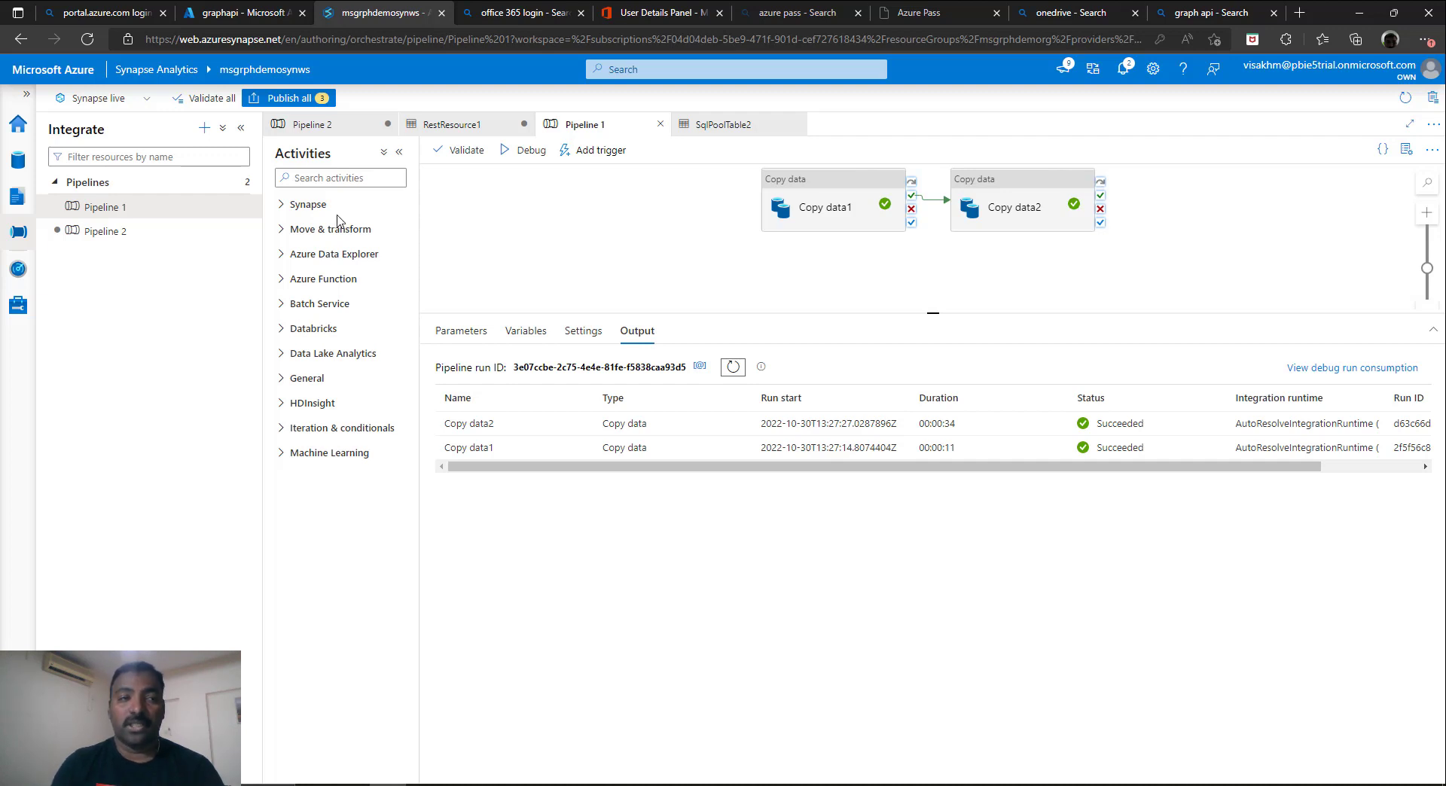
- Generate a SQL script selecting the top 100 rows of dbo.GraphAPIData in the dedpooldw dedicated SQL pool
{"action": "left_click", "coordinate": [17, 167]}
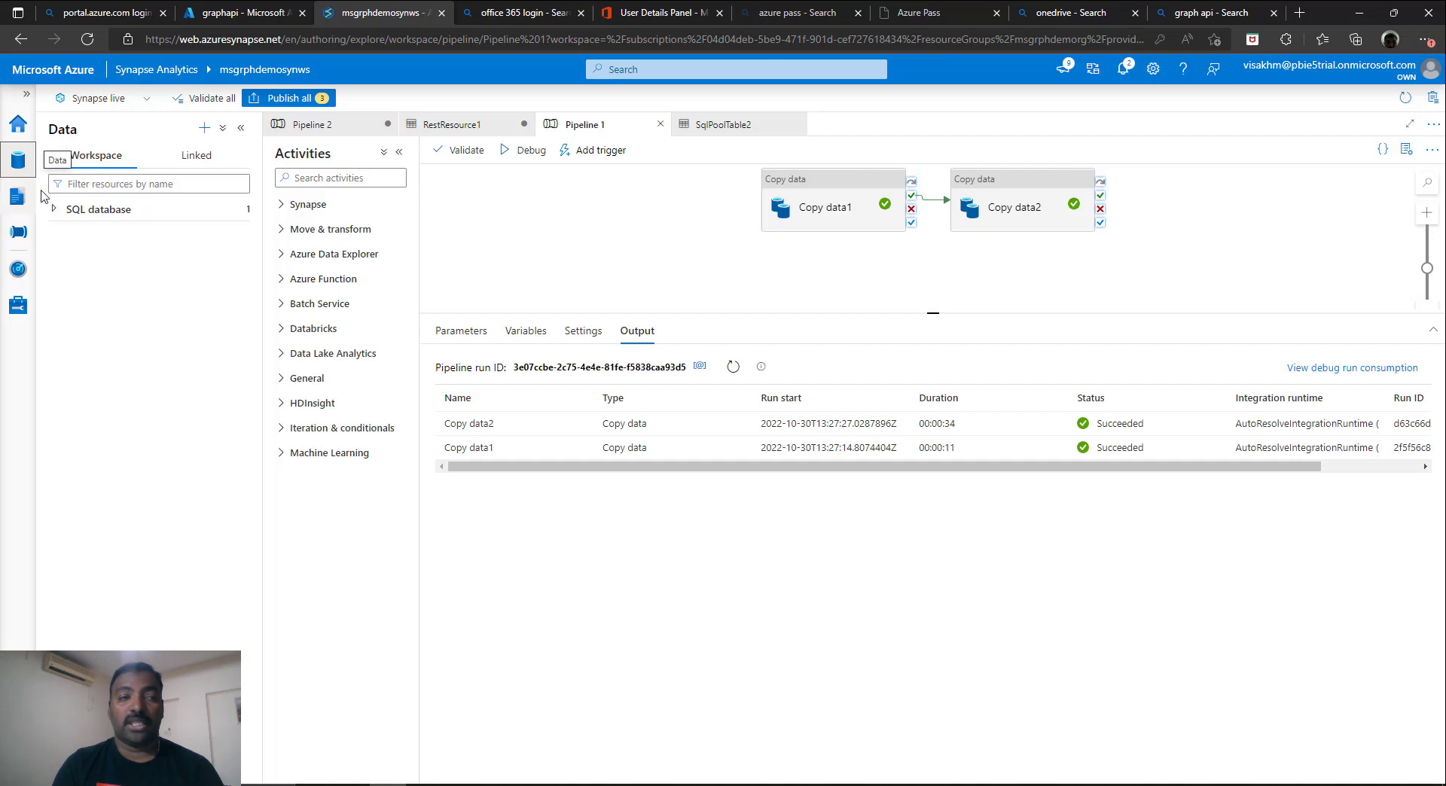
{"action": "left_click", "coordinate": [54, 212]}
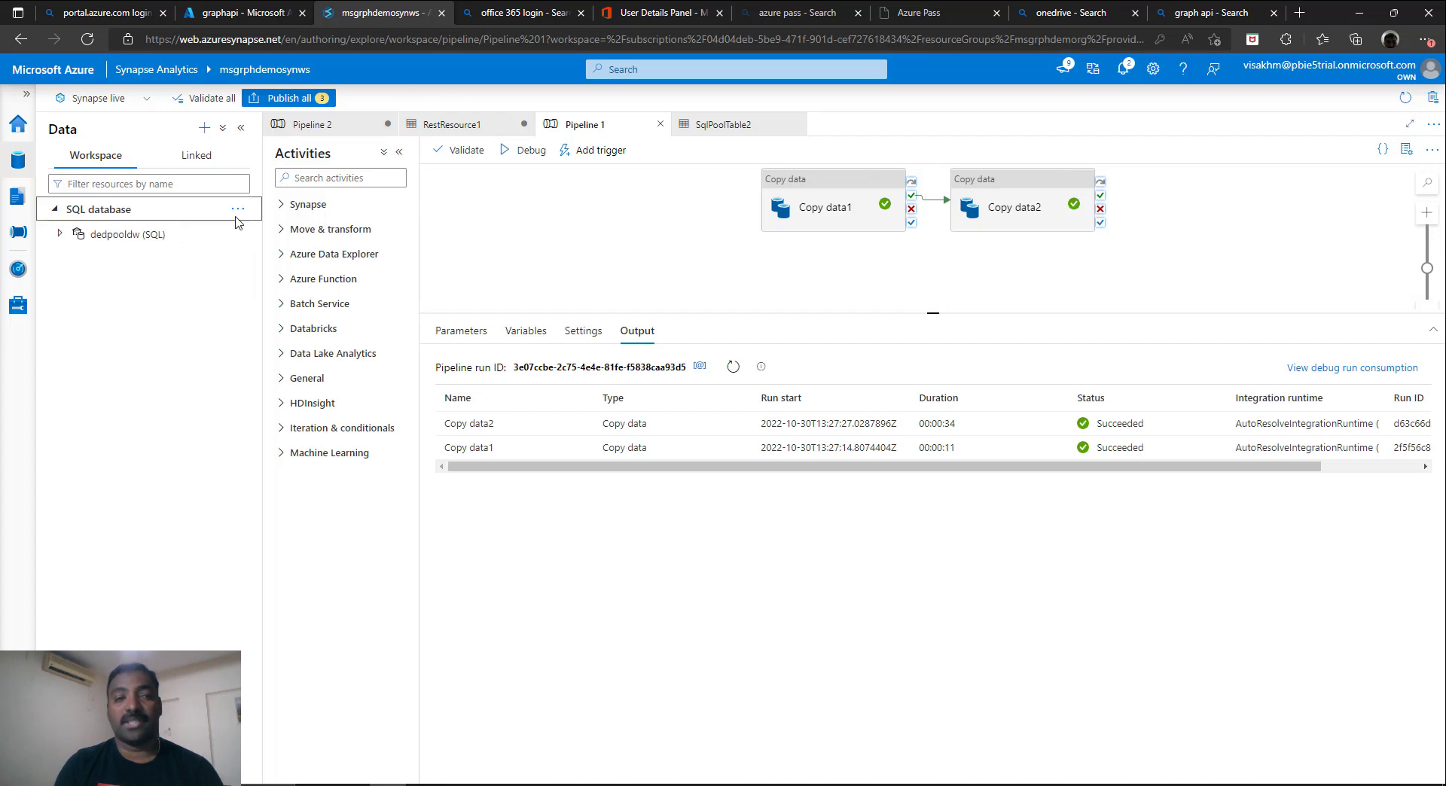
{"action": "left_click", "coordinate": [62, 235]}
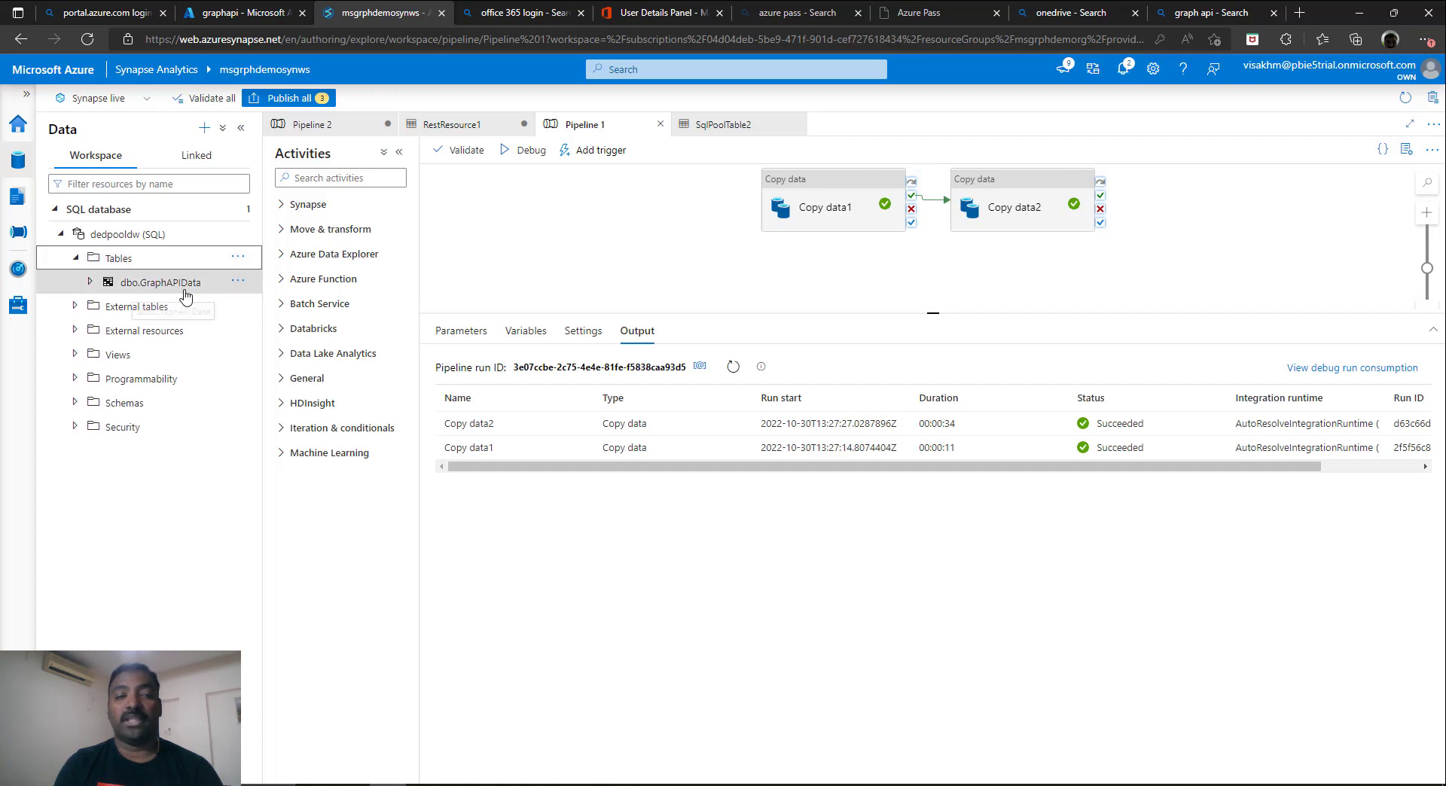
{"action": "left_click", "coordinate": [238, 281]}
{"action": "mouse_move", "coordinate": [298, 305]}
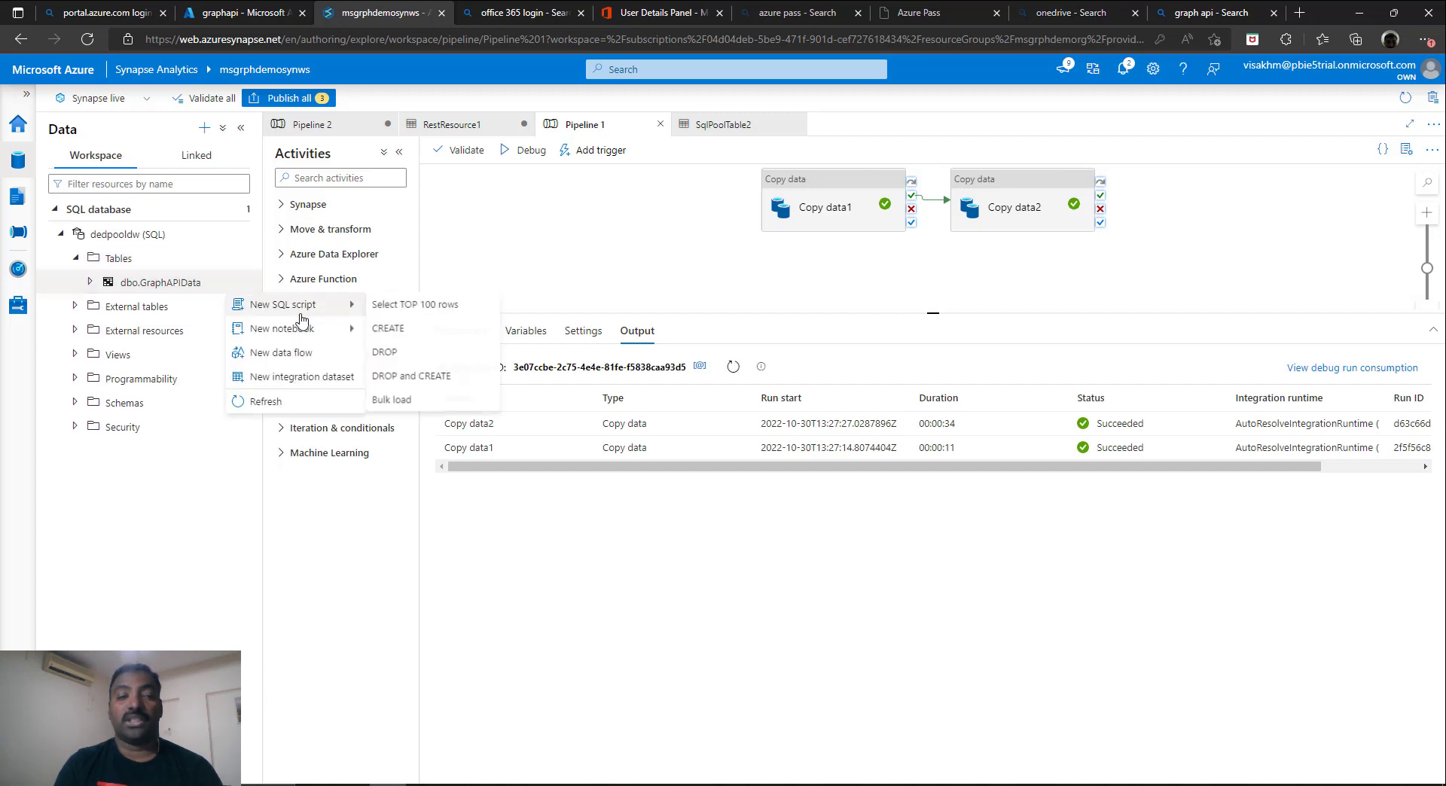
{"action": "left_click", "coordinate": [423, 312]}
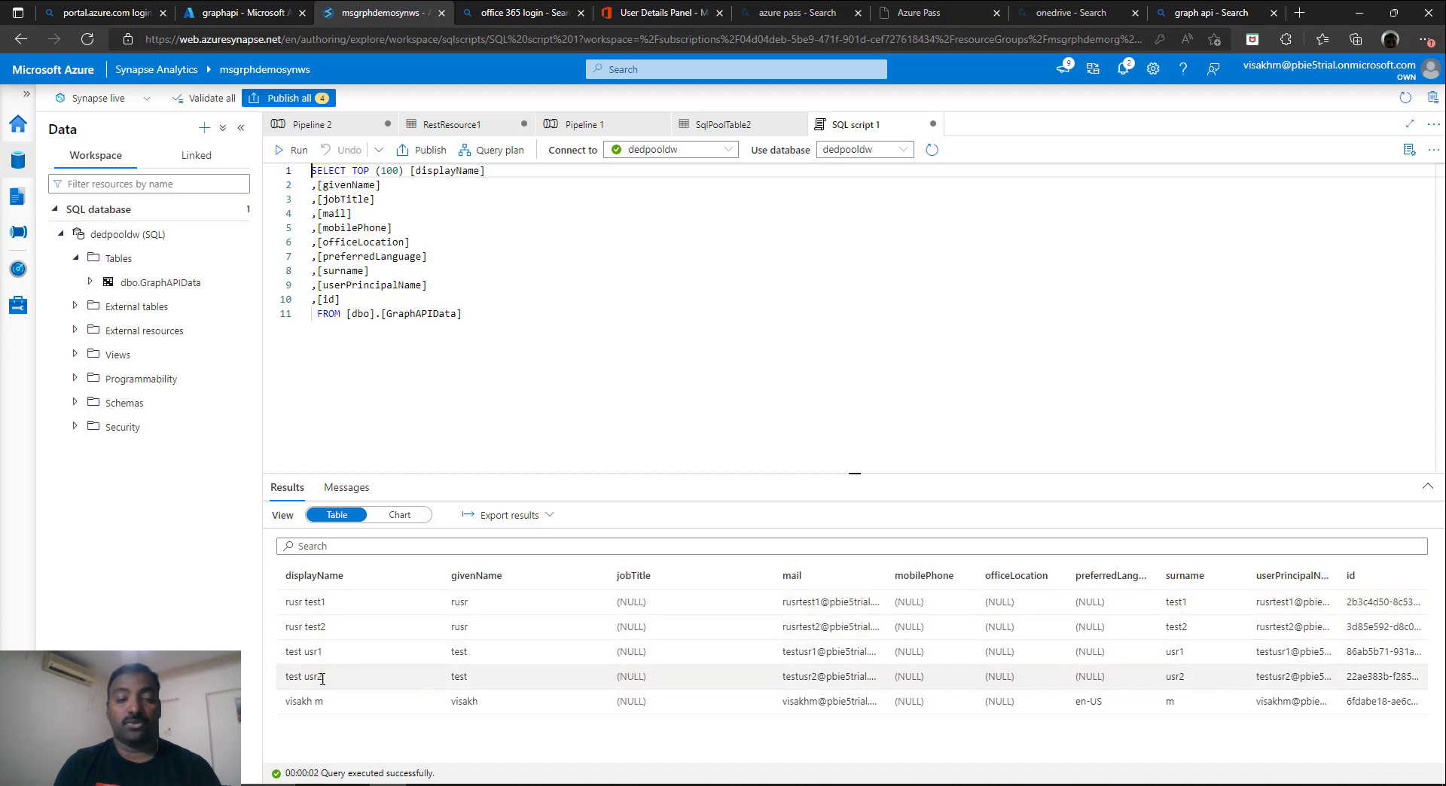
- Compare the GraphAPIData query results with the active users list in the Microsoft 365 admin center
{"action": "left_click", "coordinate": [645, 10]}
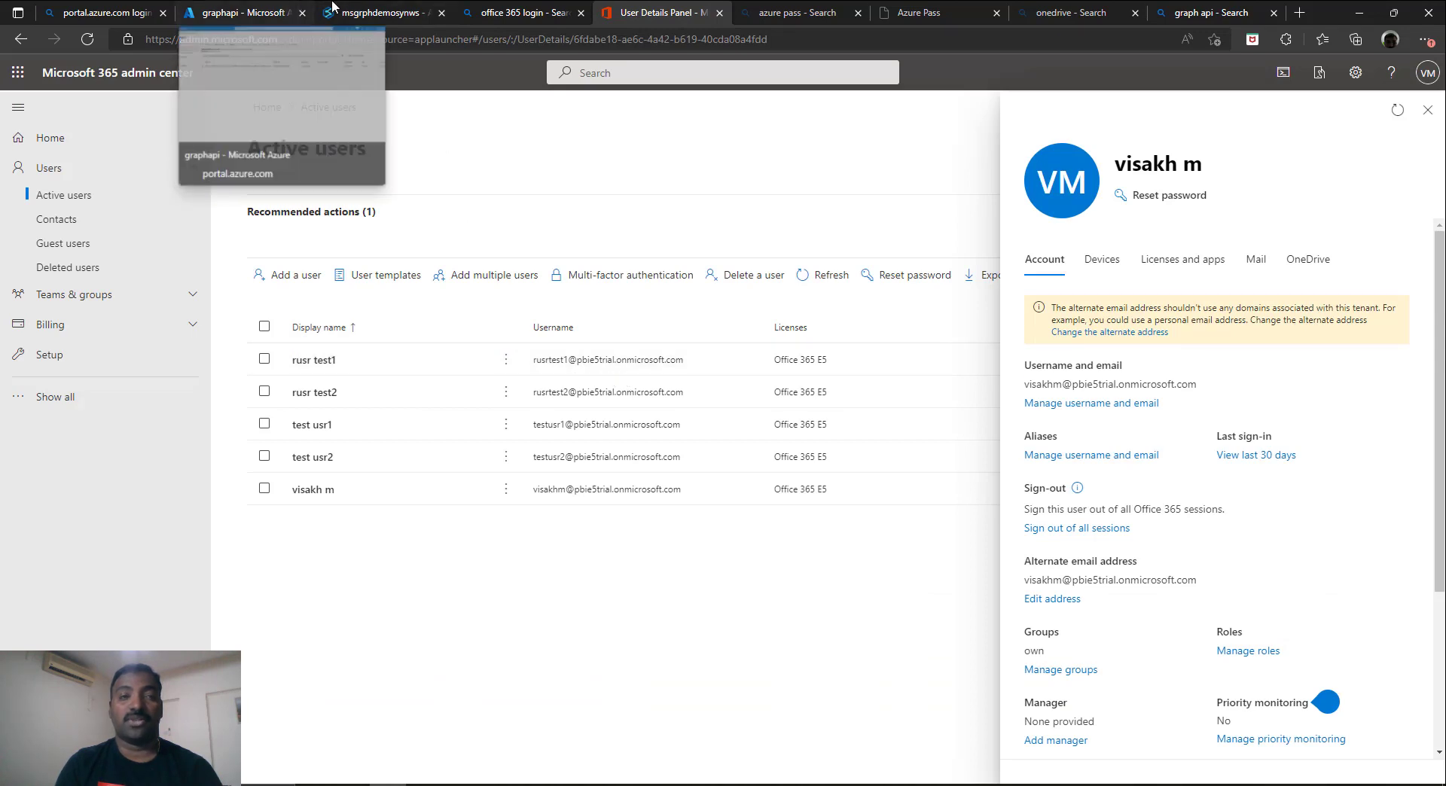
{"action": "left_click", "coordinate": [264, 11]}
{"action": "left_click", "coordinate": [380, 10]}
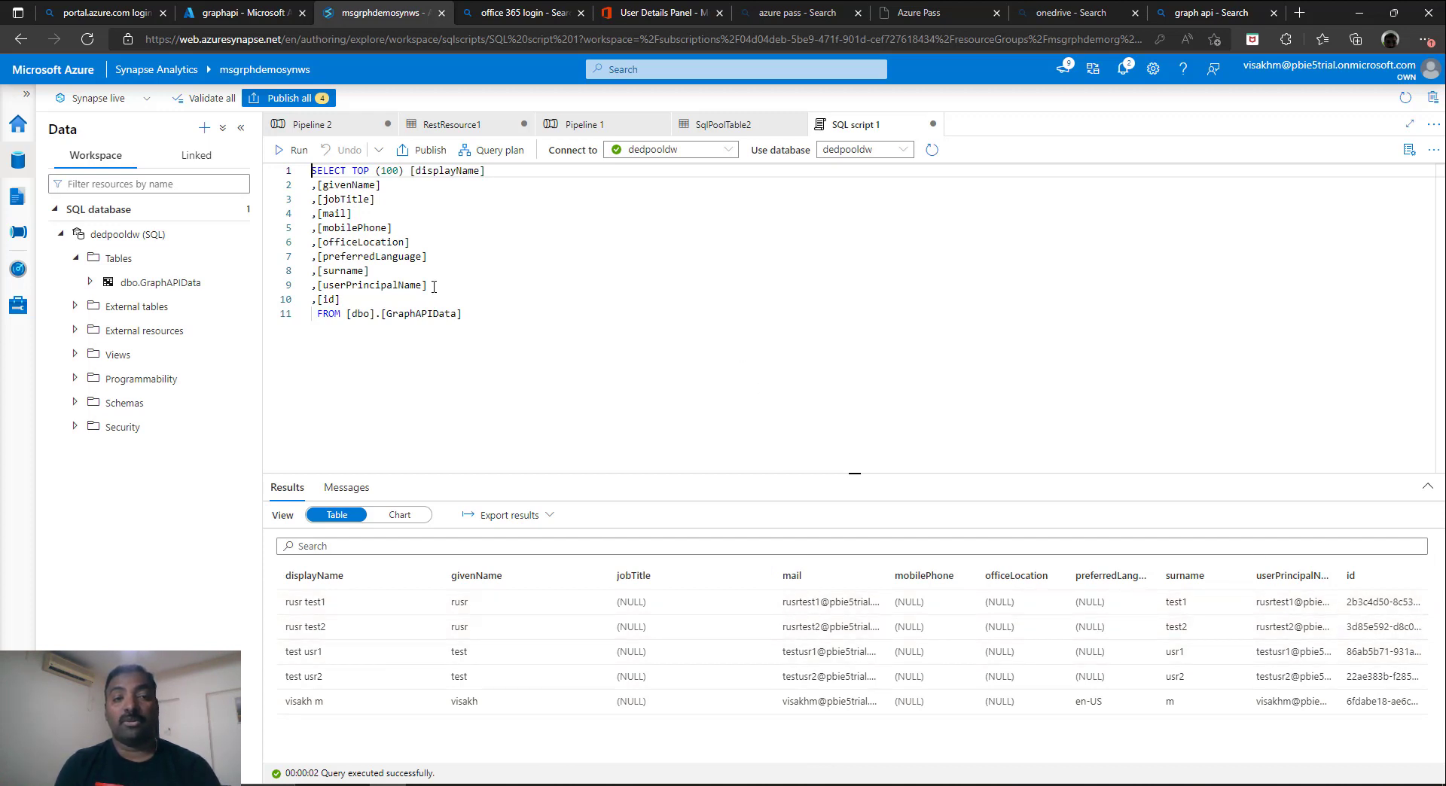
{"action": "left_click_drag", "start_coordinate": [467, 316], "coordinate": [285, 316]}
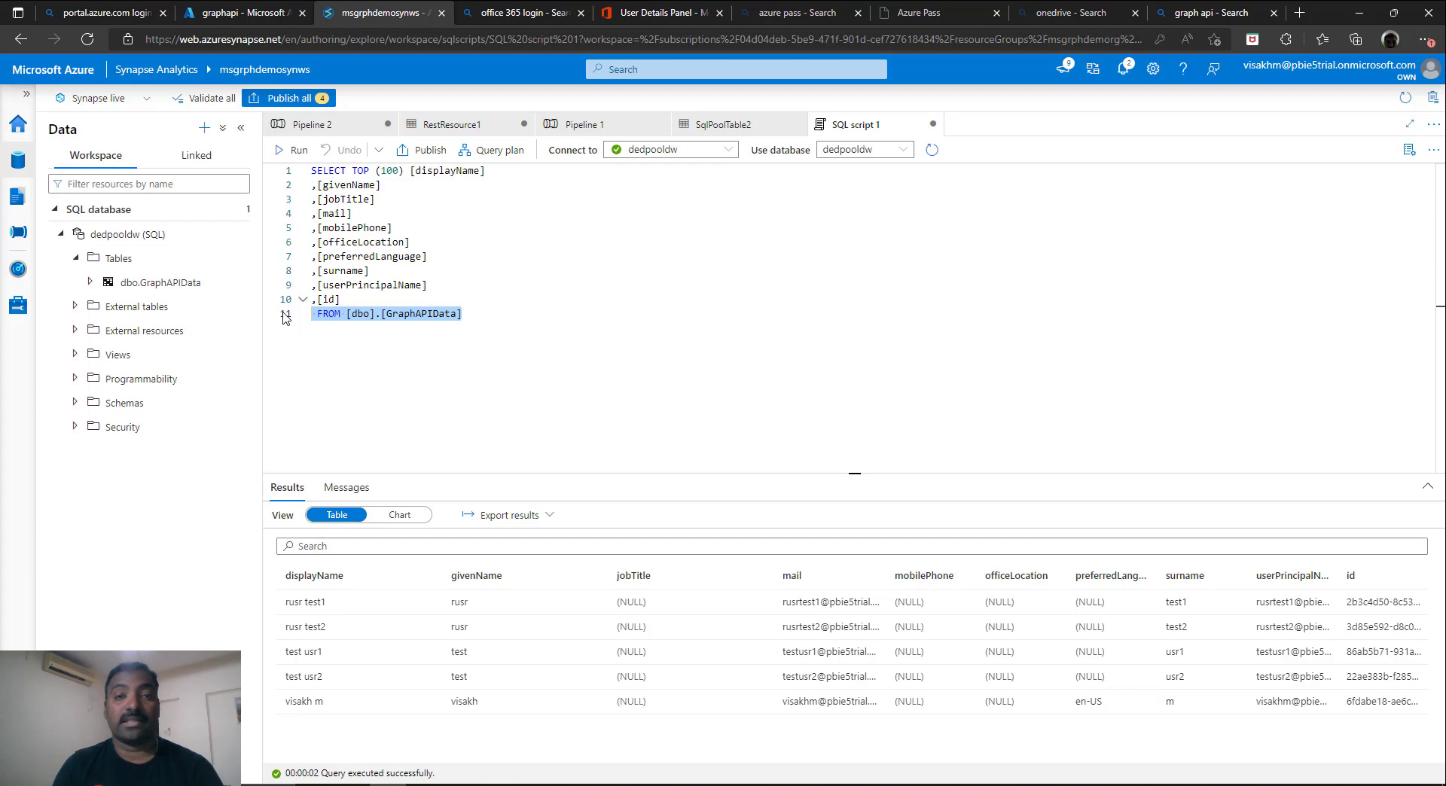
- Switch to Graph Explorer, run the users query against the beta API version, and enlarge the response preview to examine its fields
{"action": "left_click", "coordinate": [461, 785]}
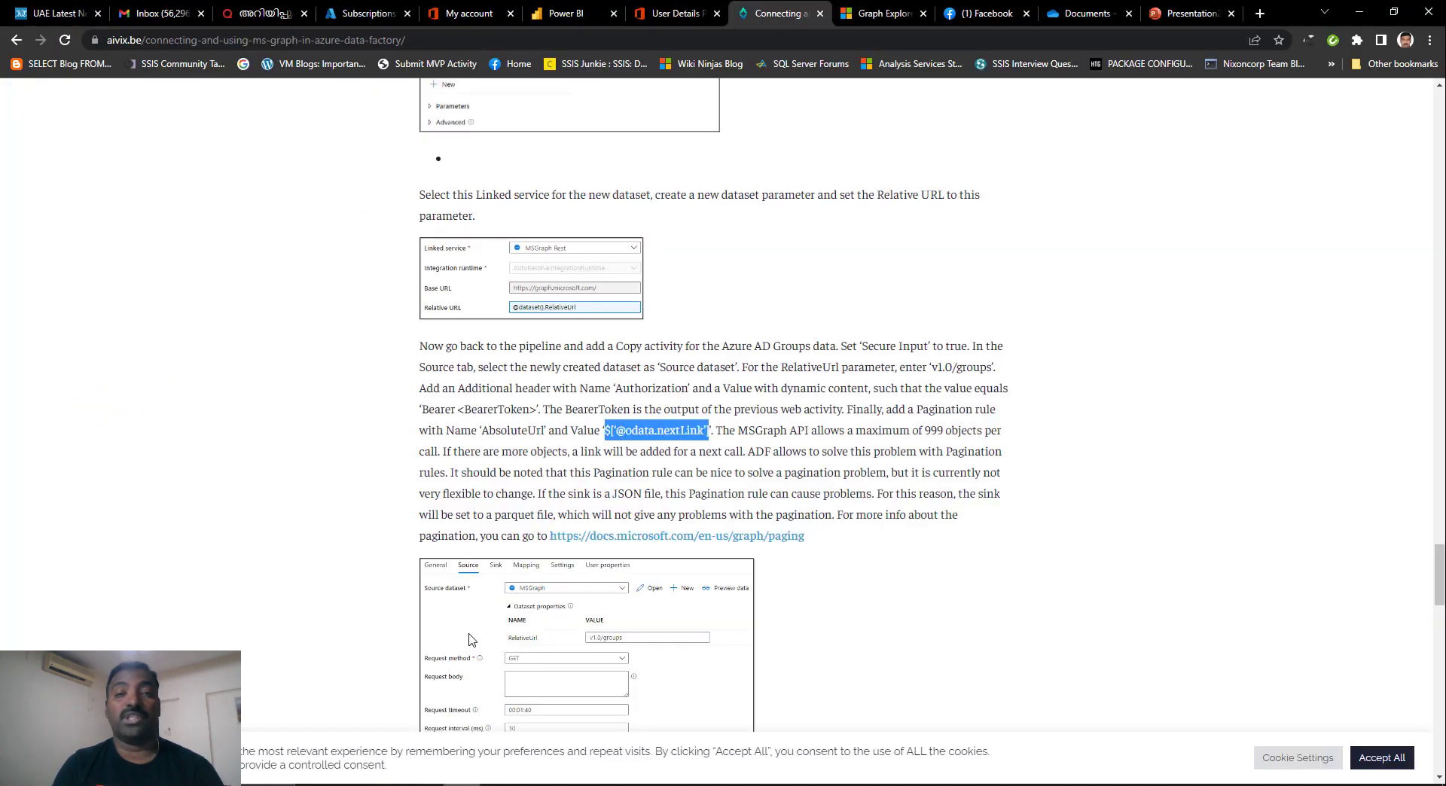
{"action": "left_click", "coordinate": [887, 13]}
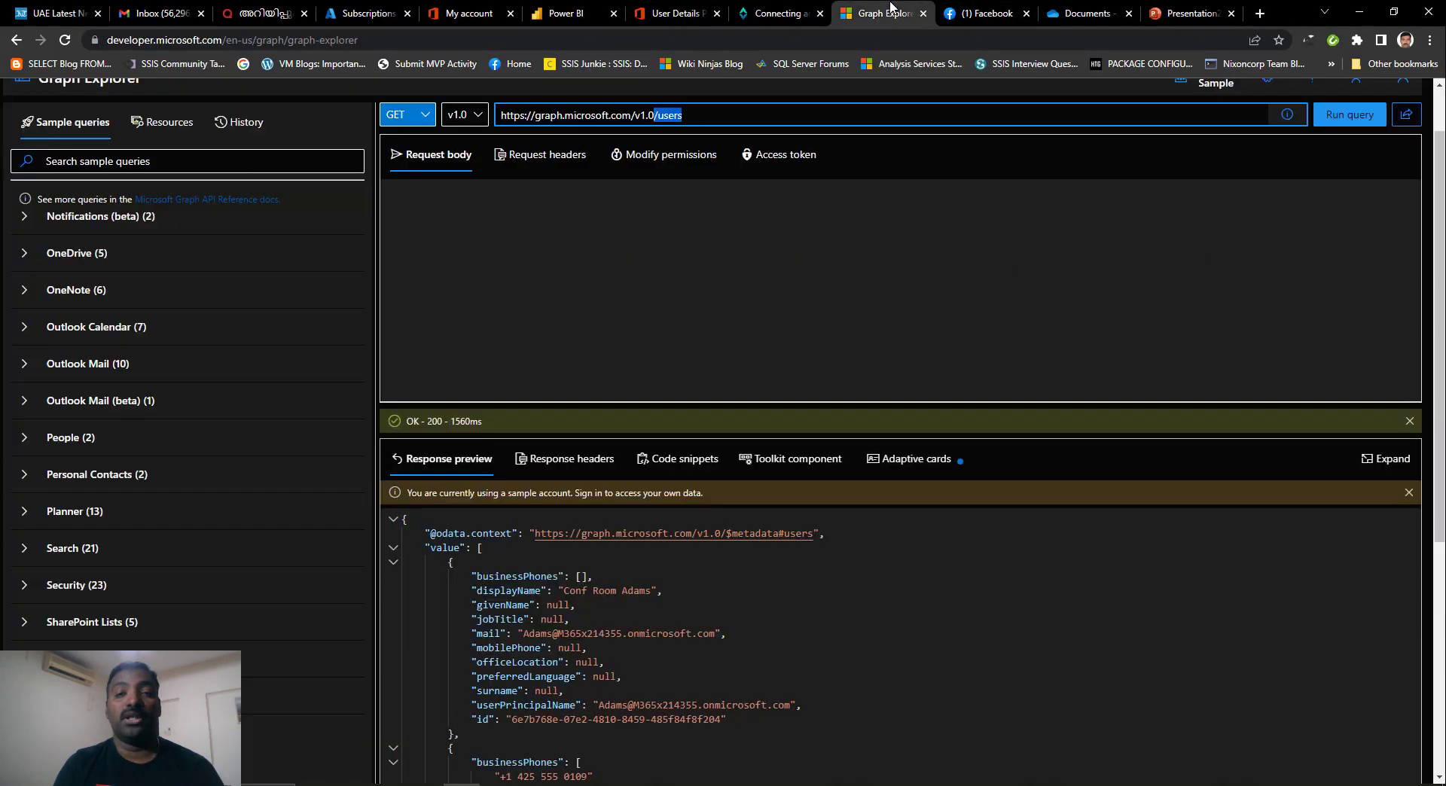
{"action": "left_click", "coordinate": [464, 115]}
{"action": "left_click", "coordinate": [461, 167]}
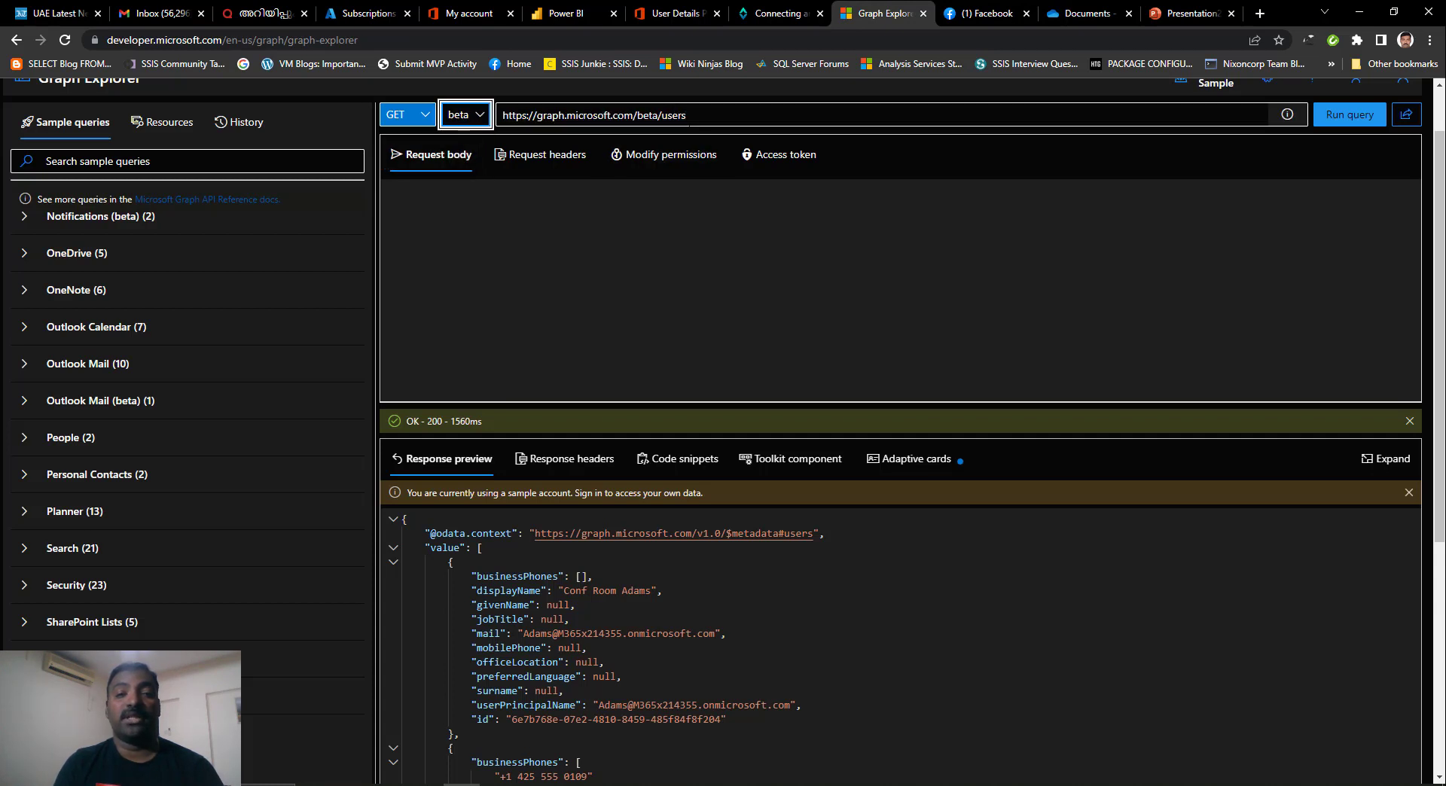
{"action": "left_click", "coordinate": [1343, 116]}
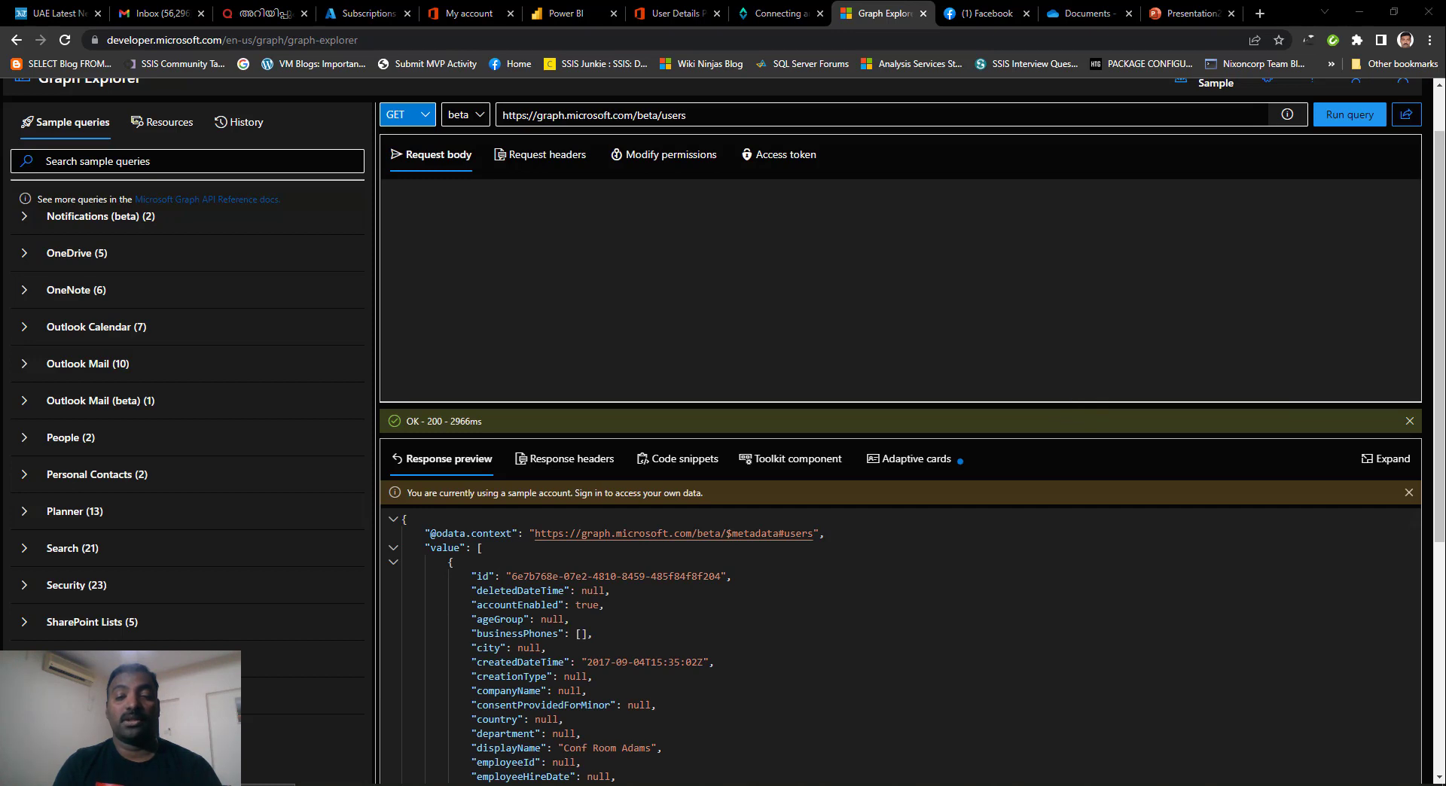
{"action": "left_click_drag", "start_coordinate": [896, 399], "coordinate": [896, 179]}
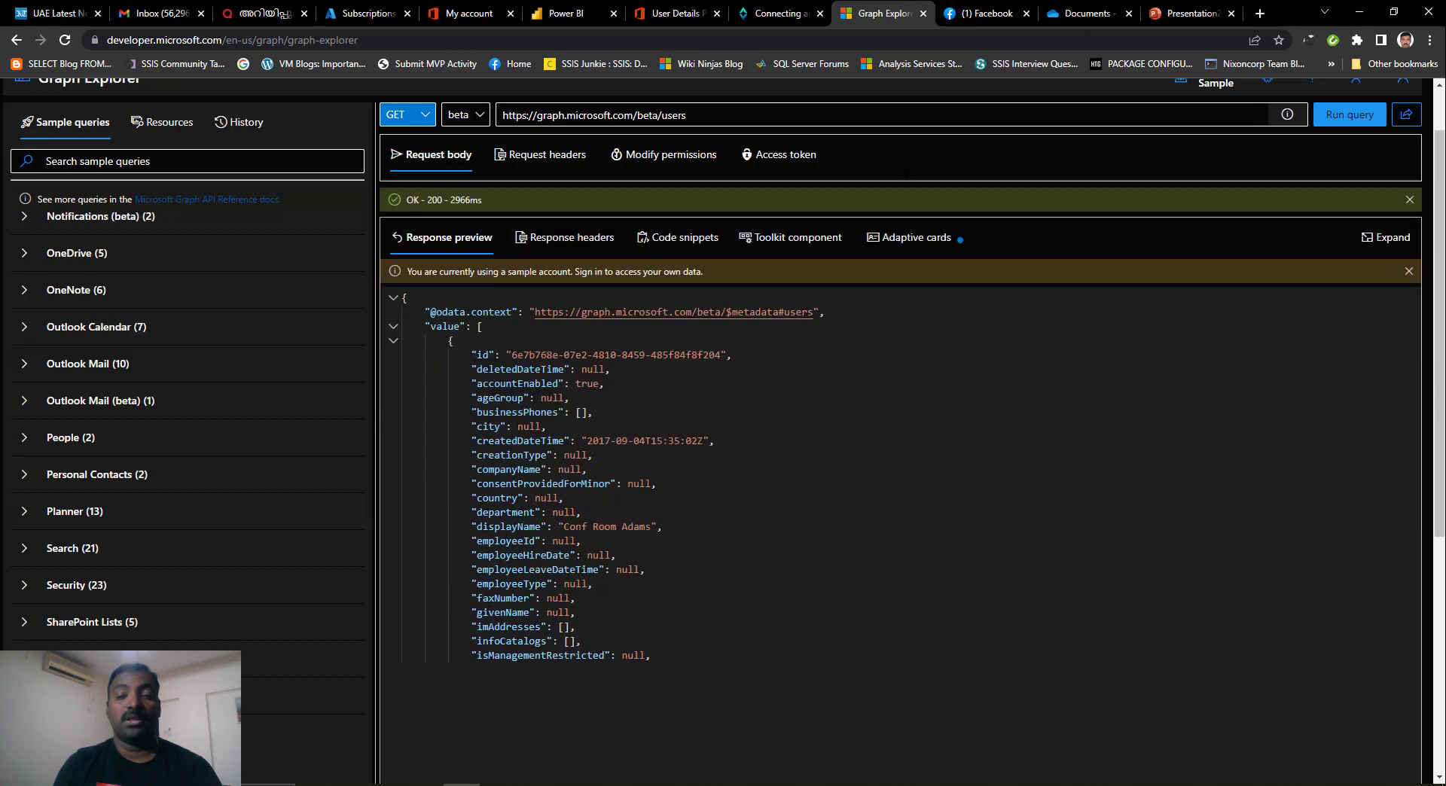
{"action": "mouse_move", "coordinate": [1413, 295]}
{"action": "left_mouse_down"}
{"action": "mouse_move", "coordinate": [1413, 327]}
{"action": "mouse_move", "coordinate": [1405, 292]}
{"action": "left_mouse_up"}
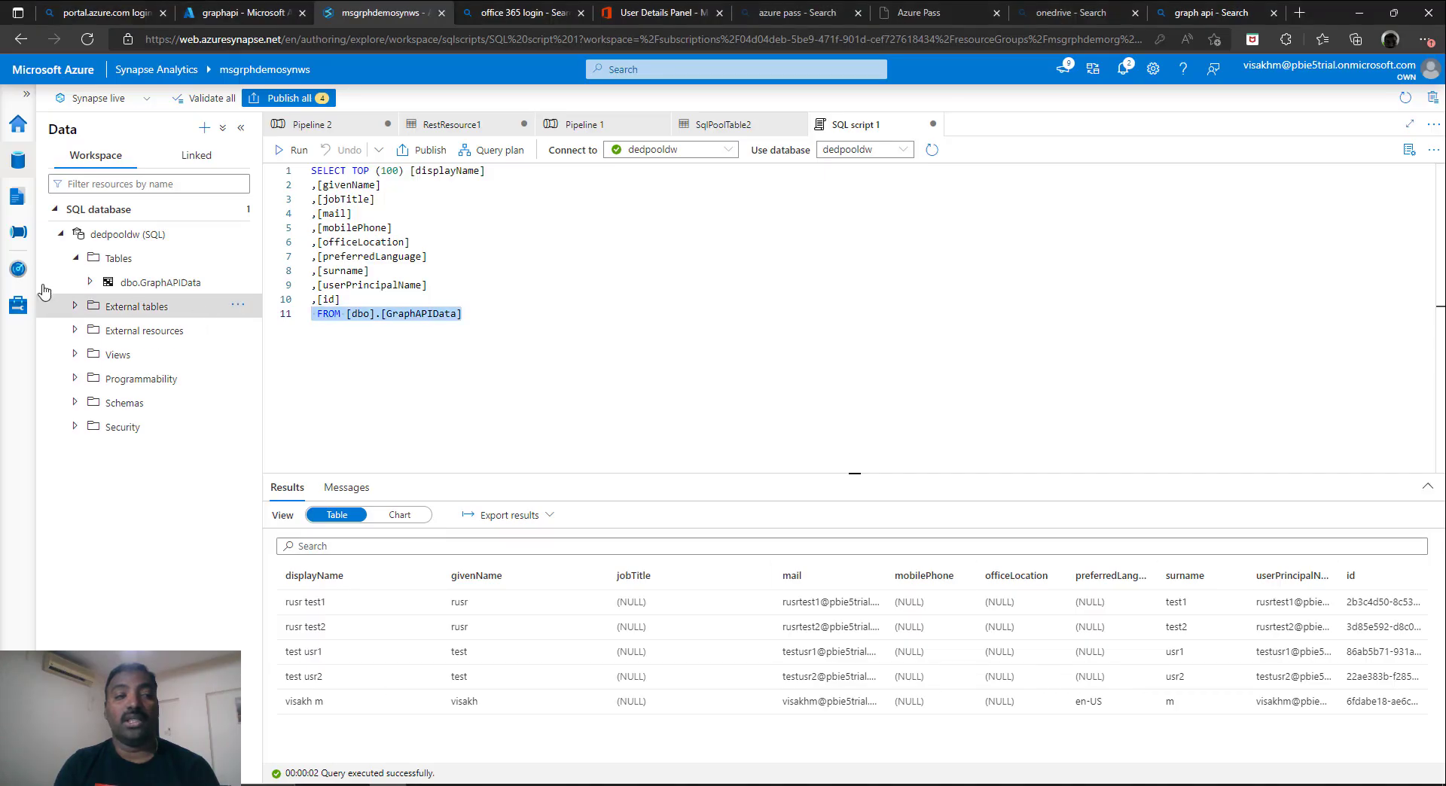
- In Synapse Studio, check the API version in the GraphAPI linked service's base URL and close it without changes
{"action": "left_click", "coordinate": [18, 304]}
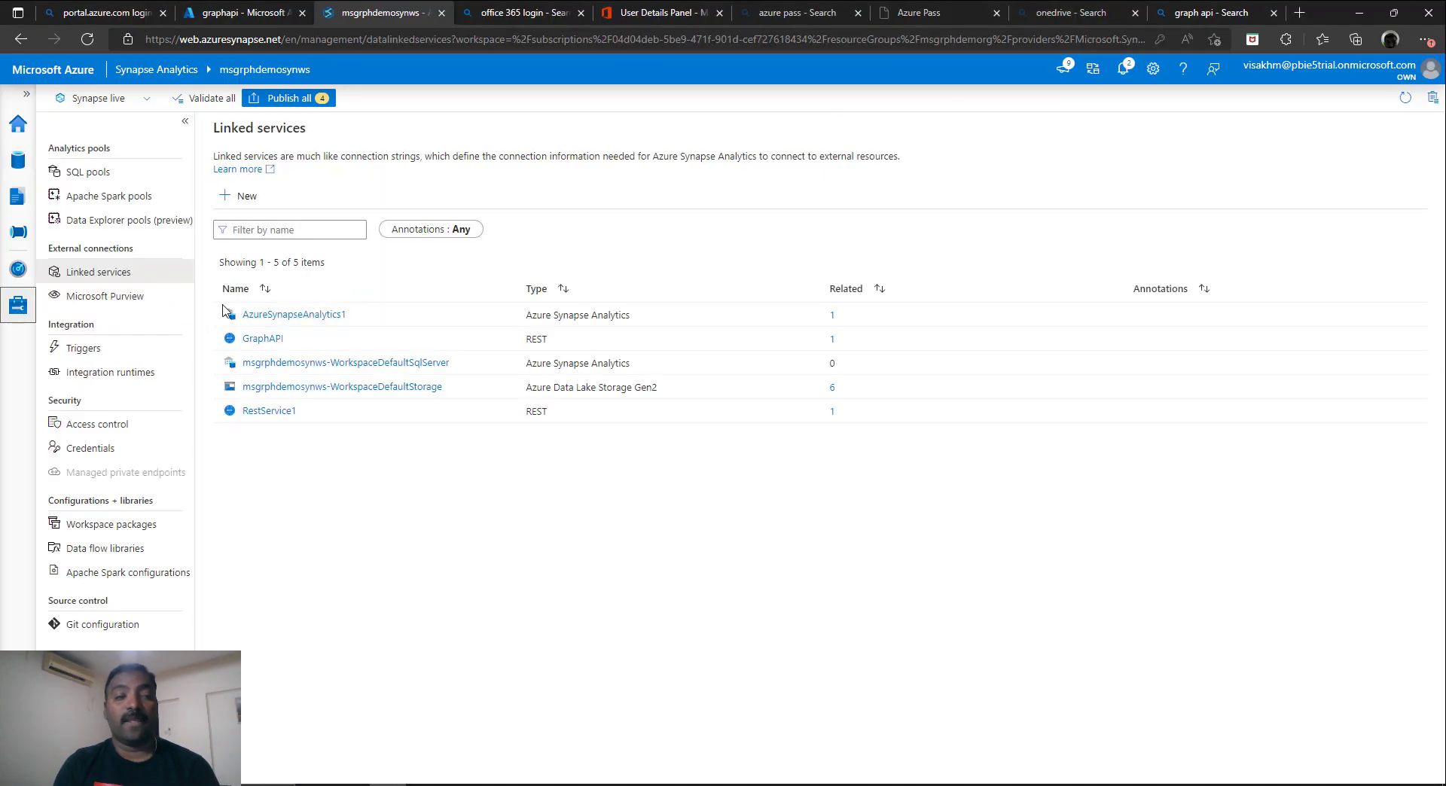
{"action": "left_click", "coordinate": [260, 340]}
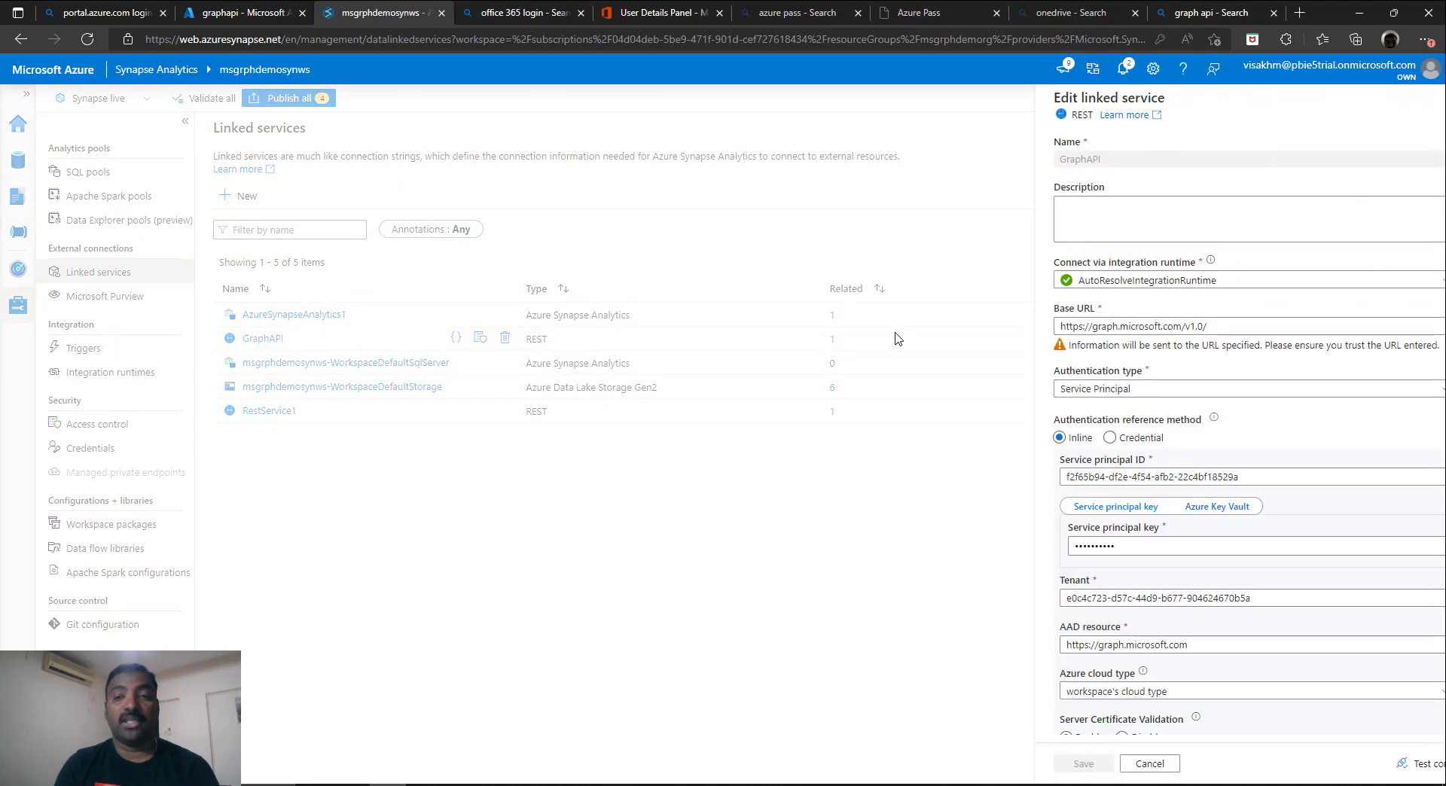
{"action": "left_click", "coordinate": [1141, 321]}
{"action": "double_click", "coordinate": [1142, 323]}
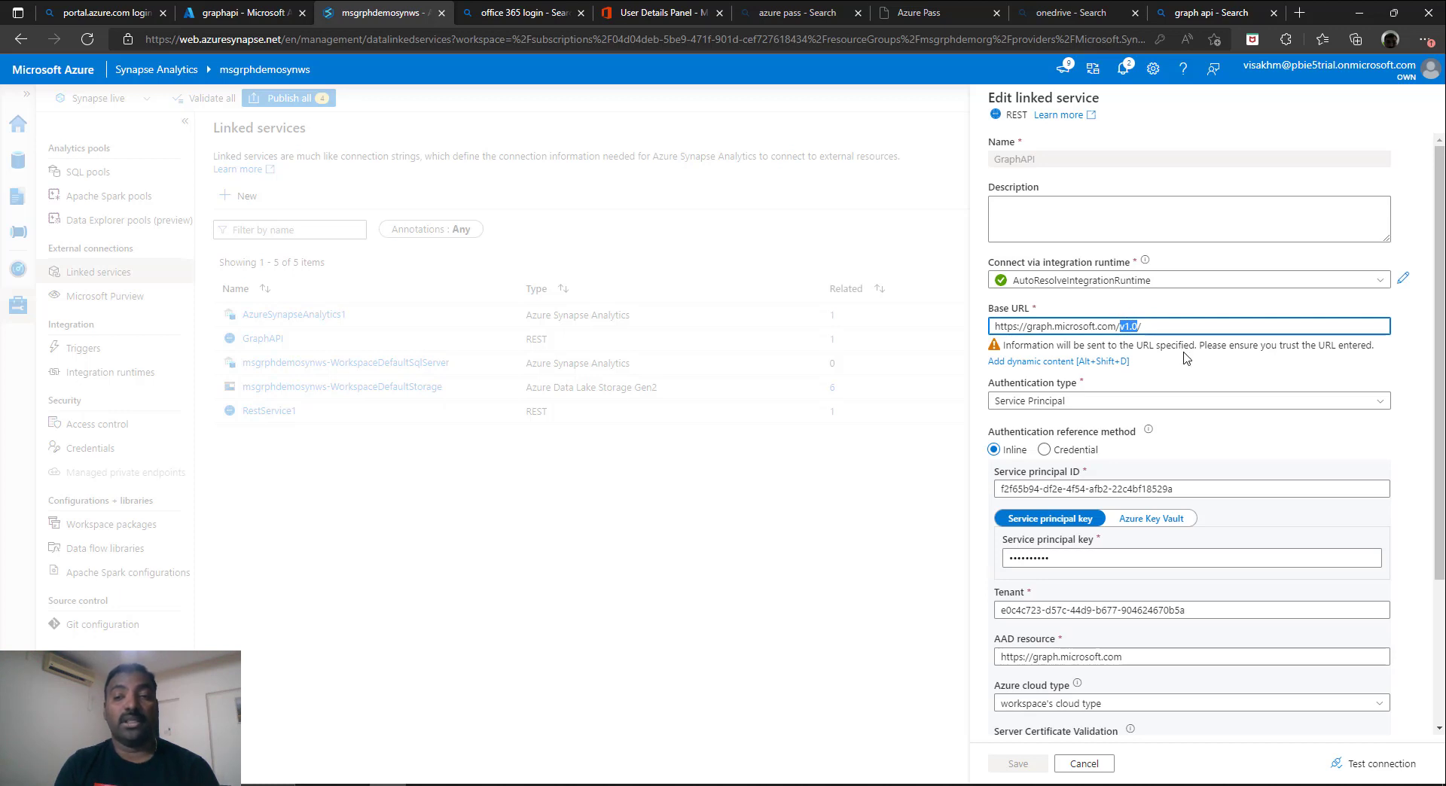
{"action": "left_click", "coordinate": [1089, 771]}
- Review the auto create table option and pre-copy script field in the sink settings of Pipeline 1's Copy data2 activity
{"action": "left_click", "coordinate": [18, 234]}
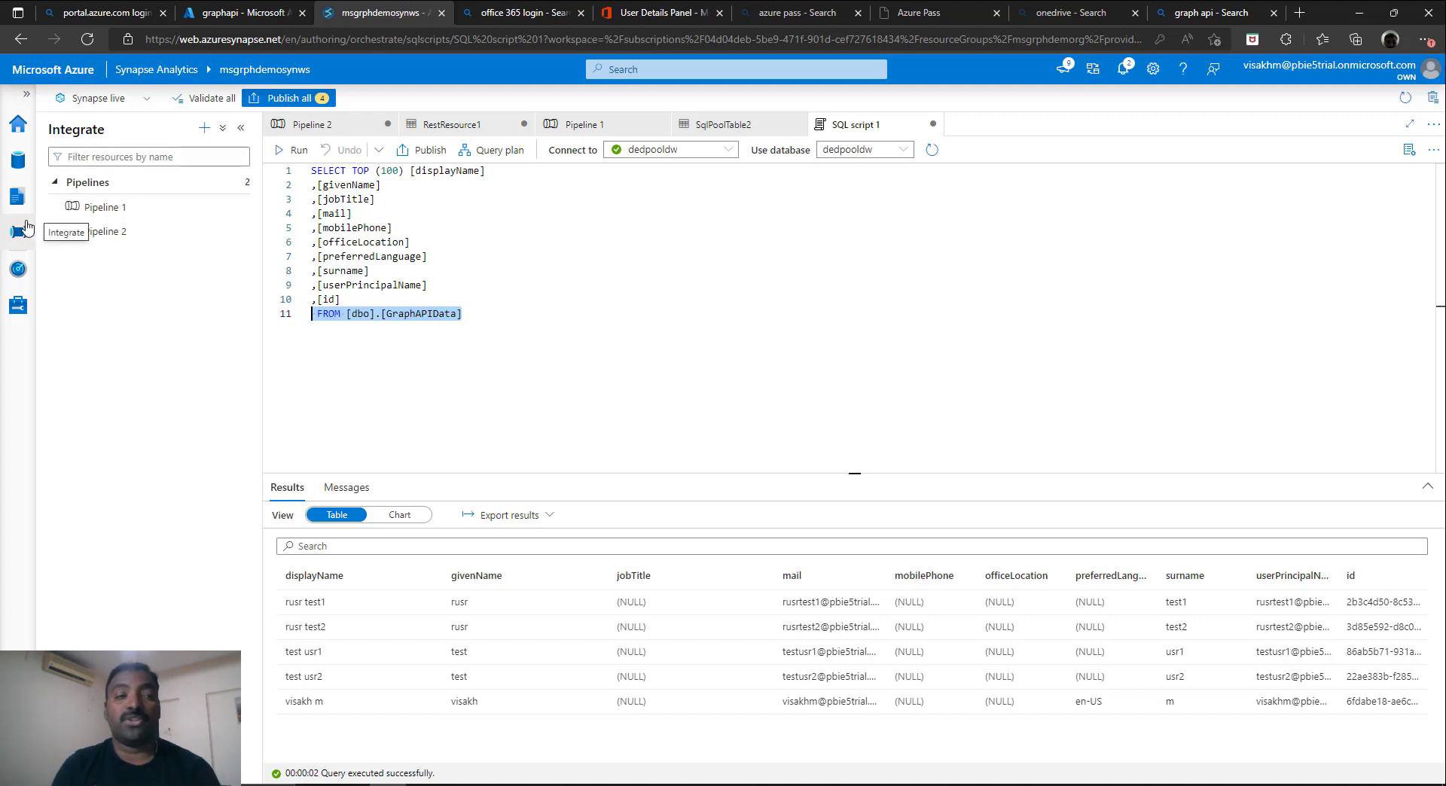
{"action": "left_click", "coordinate": [105, 207]}
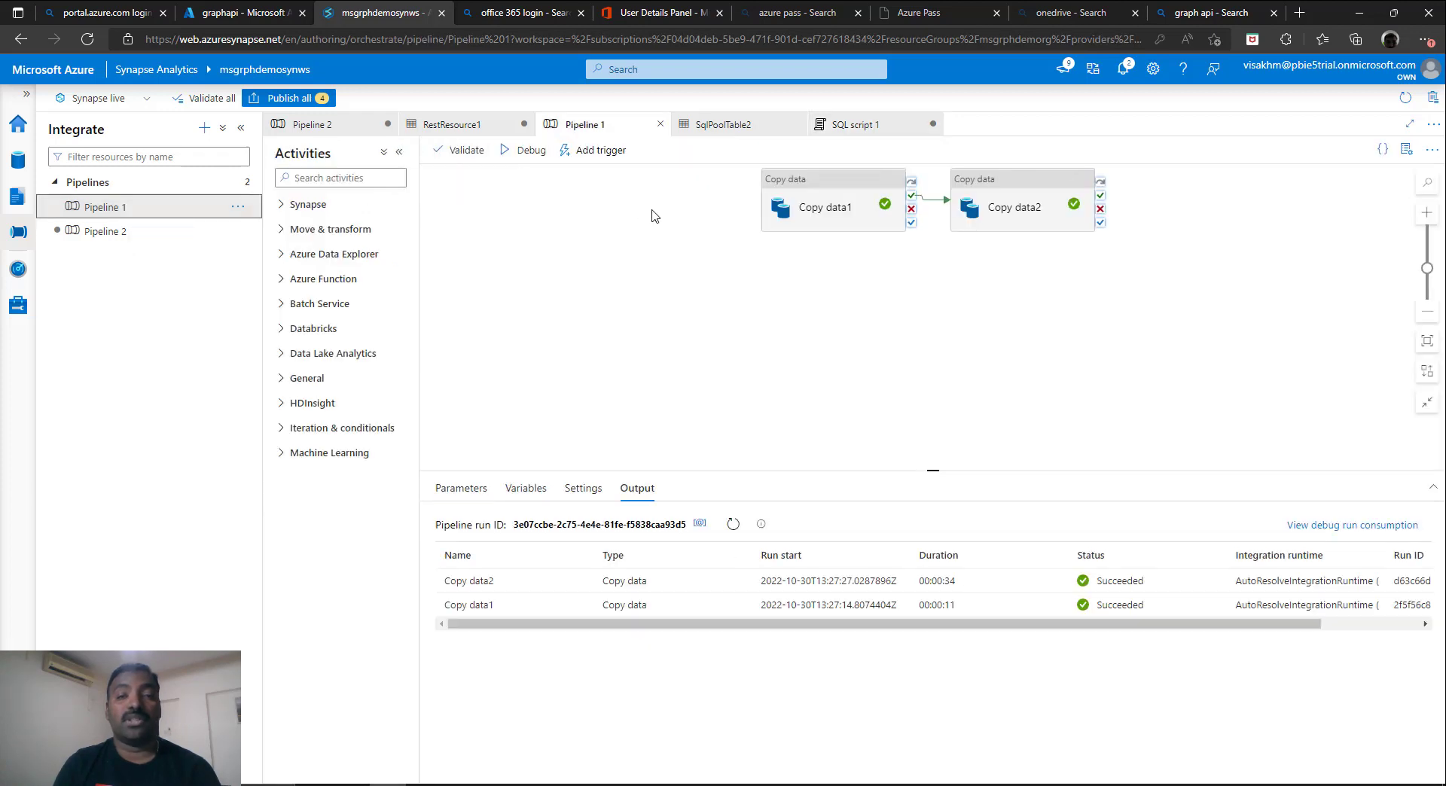
{"action": "left_click", "coordinate": [996, 199]}
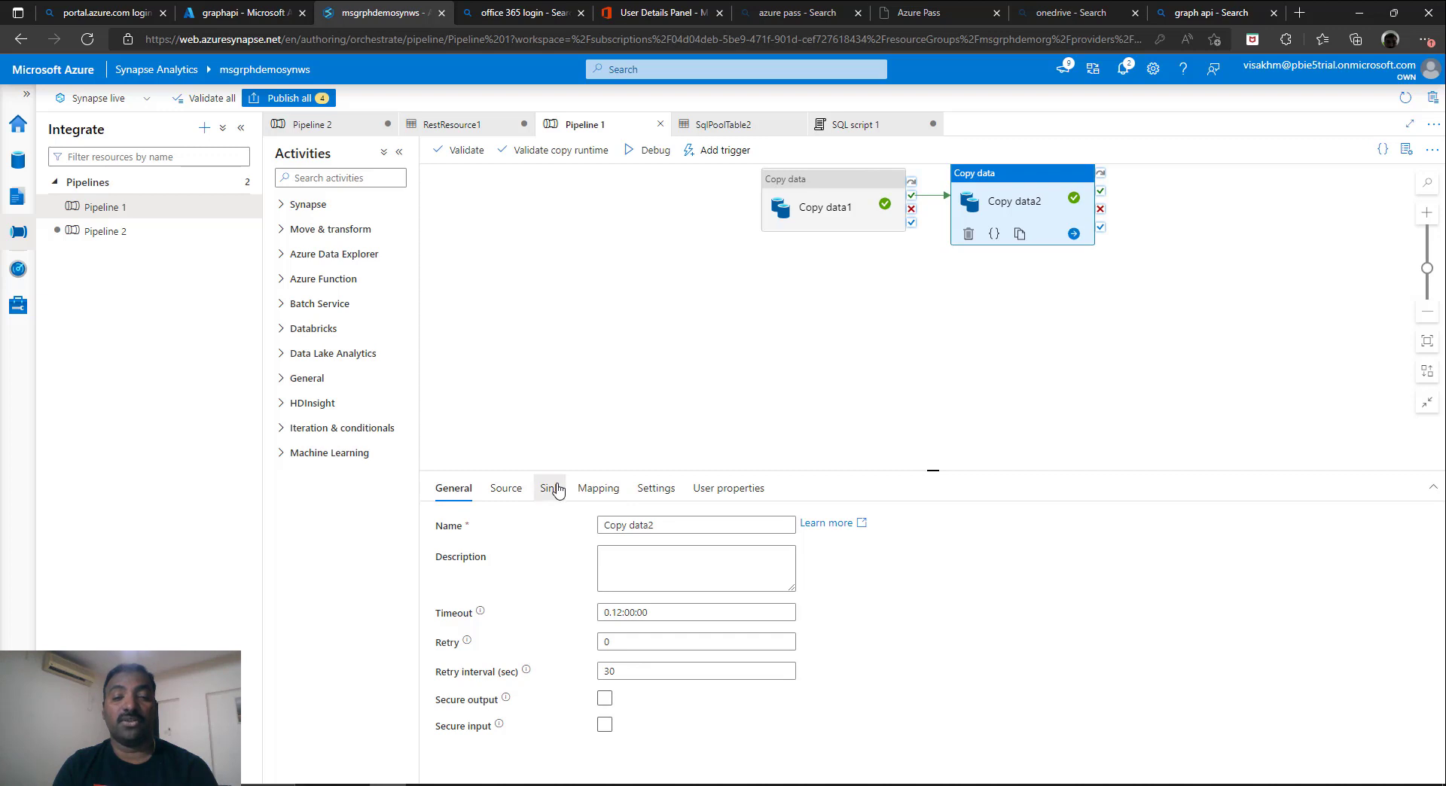
{"action": "left_click", "coordinate": [552, 489]}
{"action": "left_click", "coordinate": [681, 700]}
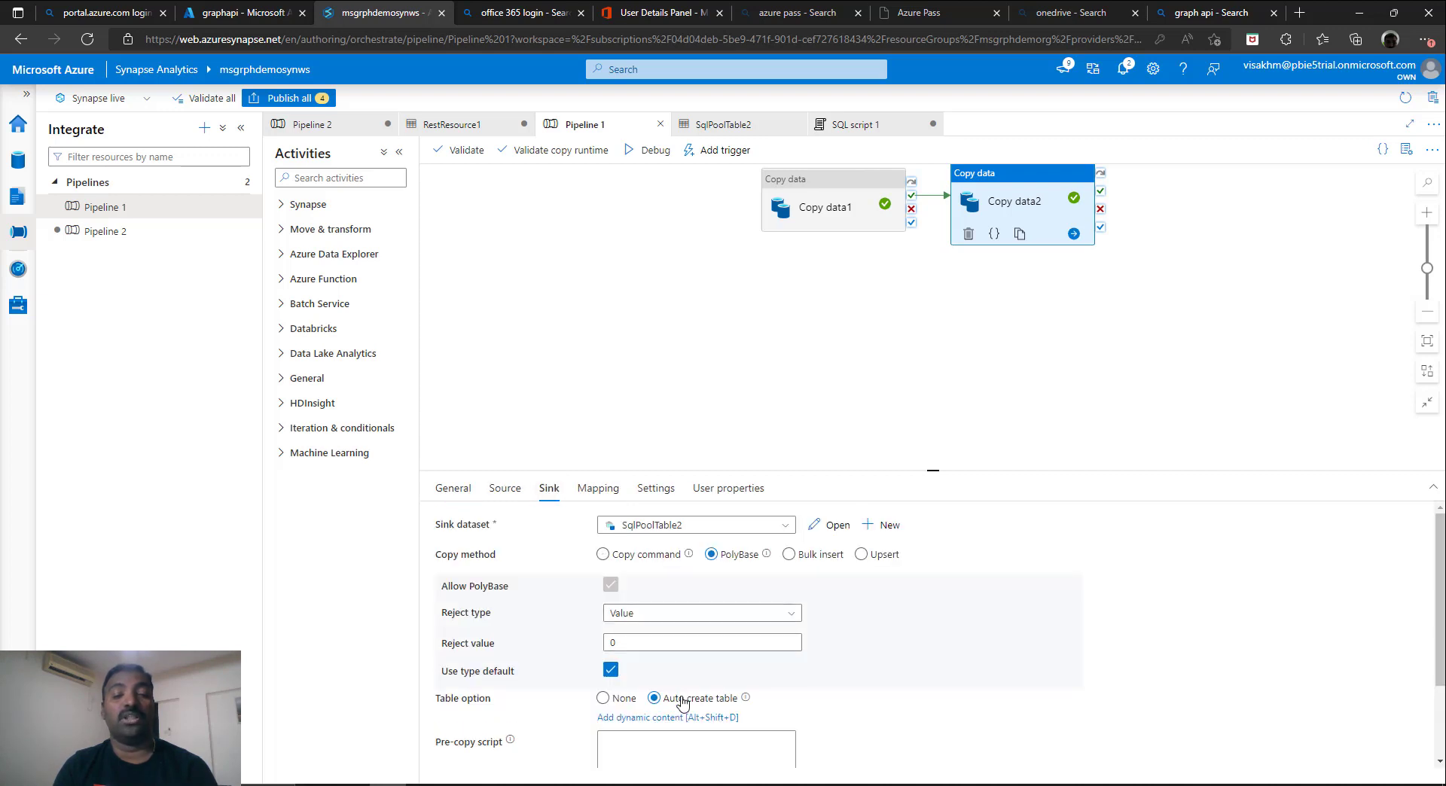
{"action": "left_click", "coordinate": [744, 729]}
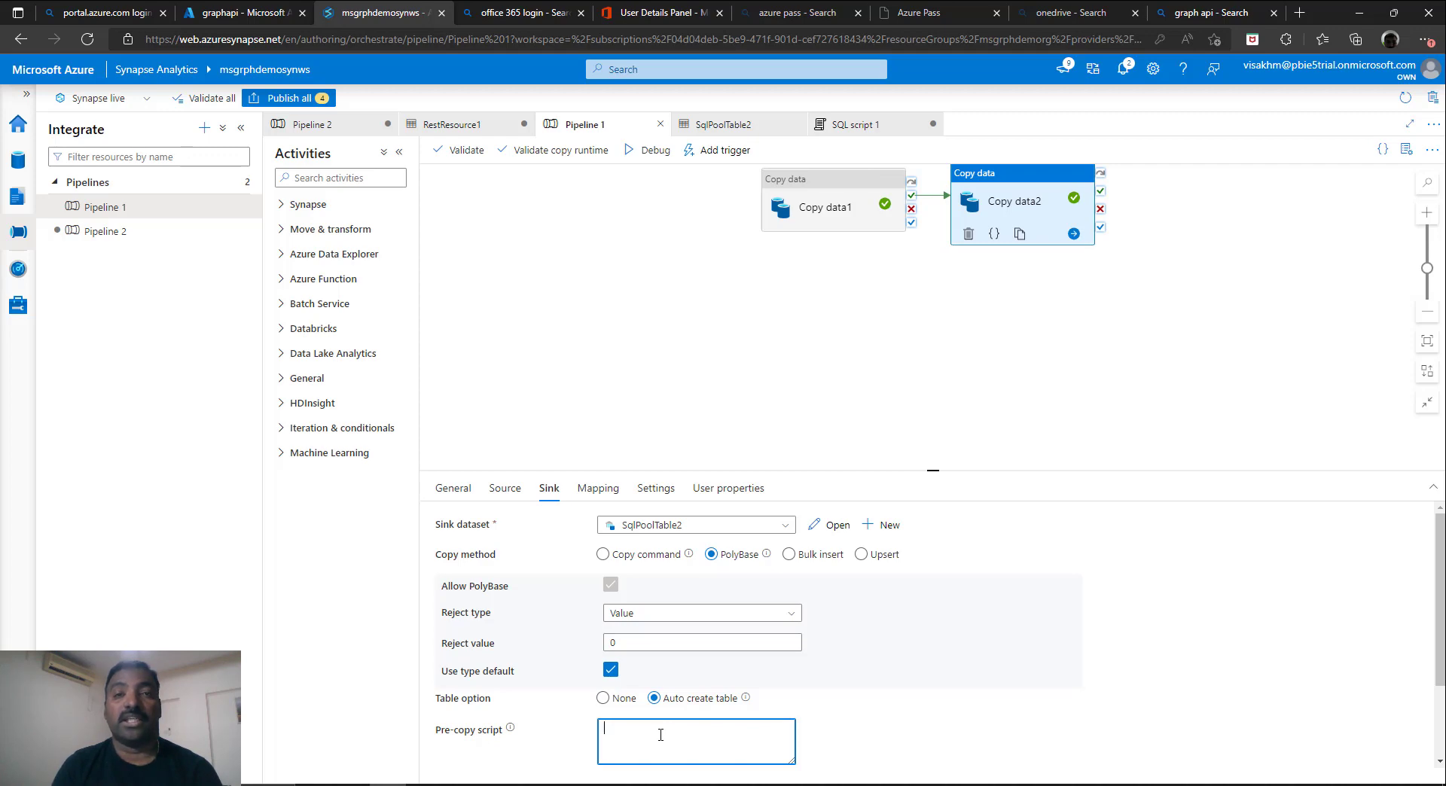
- Switch to Graph Explorer and browse the sample query categories for other available Microsoft Graph data
{"action": "left_click", "coordinate": [462, 785]}
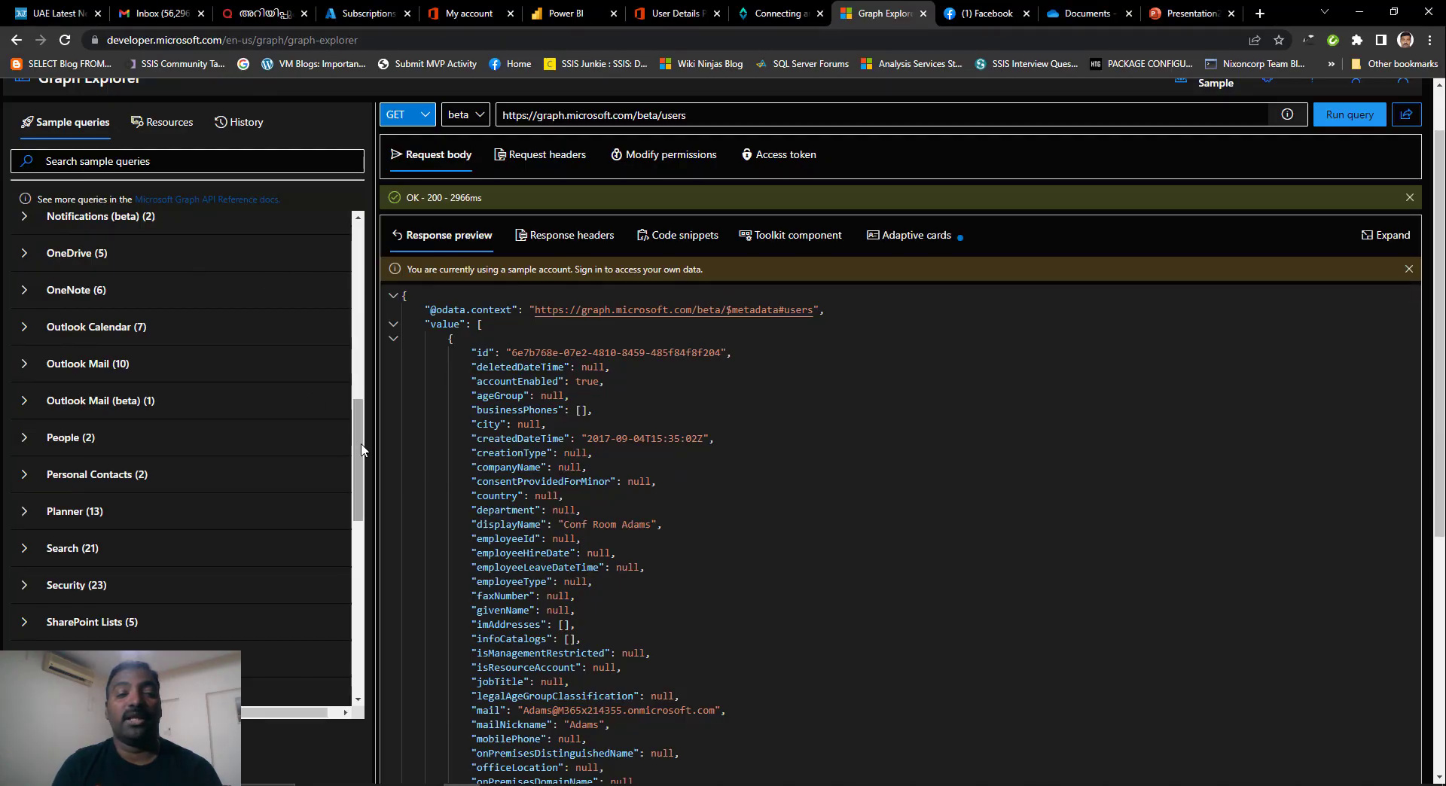
{"action": "left_click_drag", "start_coordinate": [358, 459], "coordinate": [362, 234]}
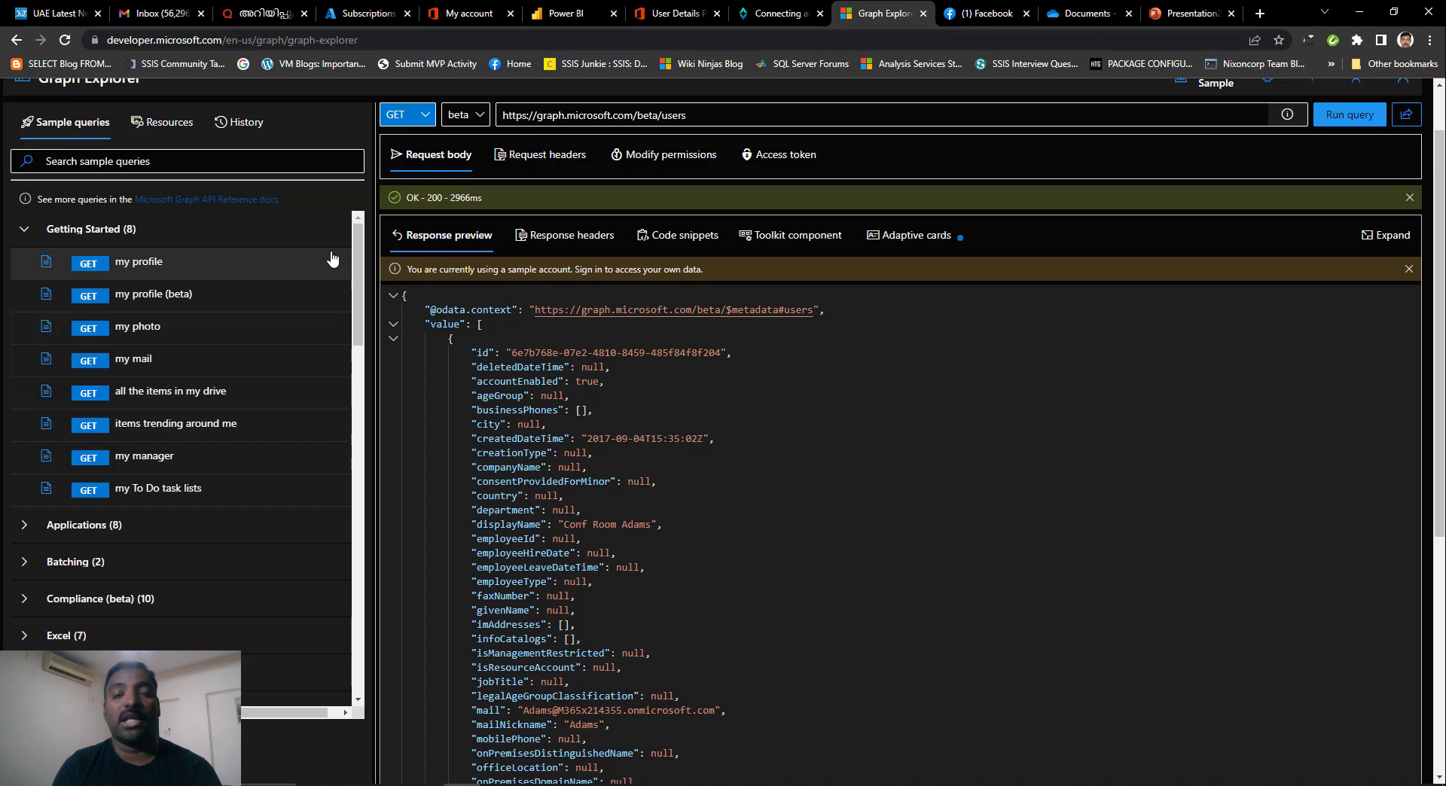
{"action": "left_click_drag", "start_coordinate": [358, 273], "coordinate": [347, 402]}
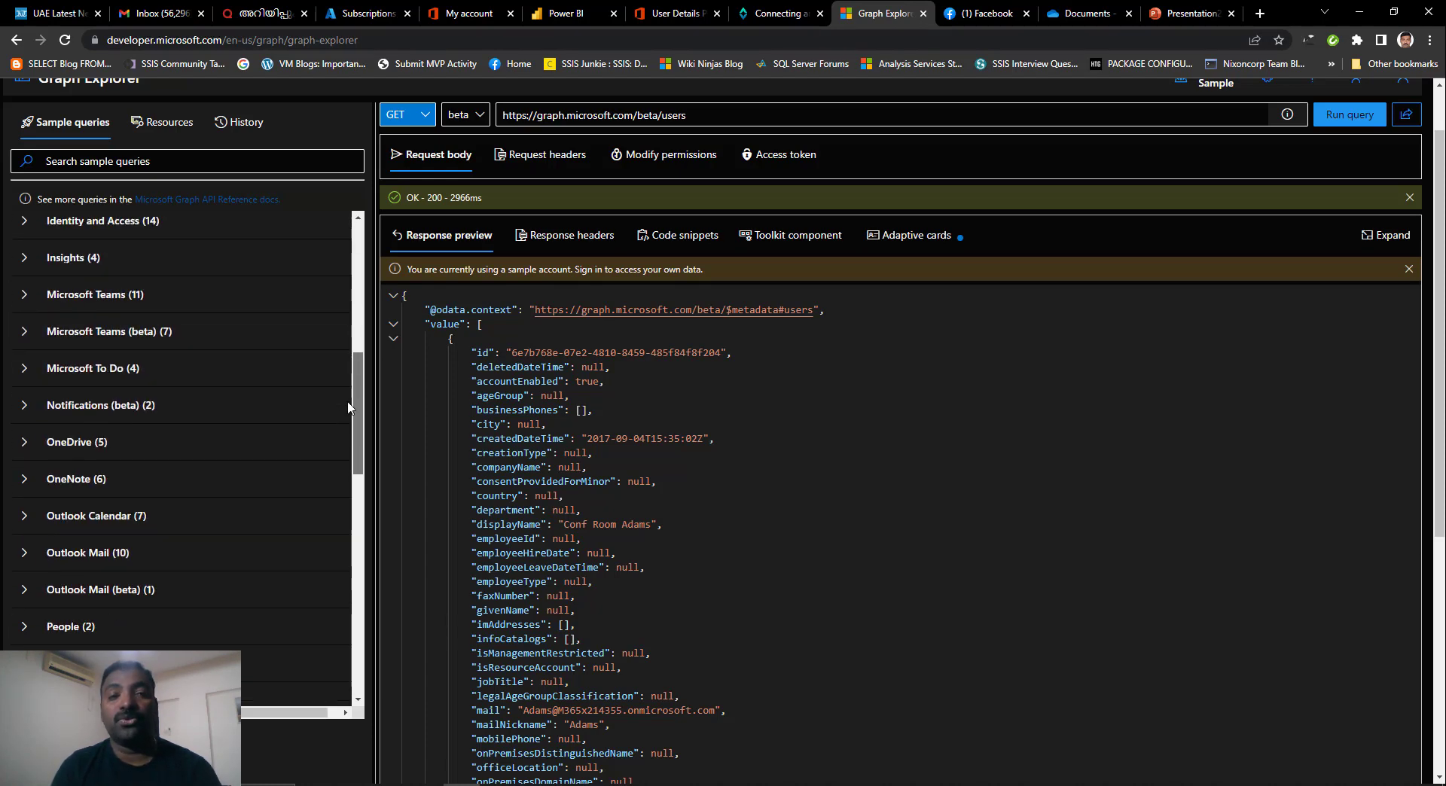